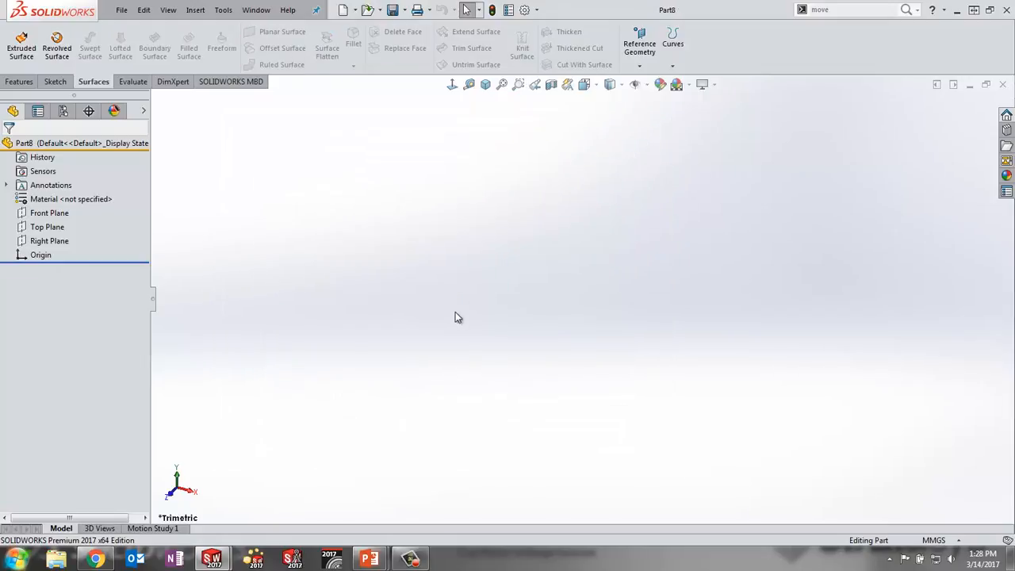
Sketch a corner rectangle on the Top Plane with its first corner at the origin.
{"action": "right_click_drag", "start_coordinate": [419, 295], "coordinate": [420, 288]}
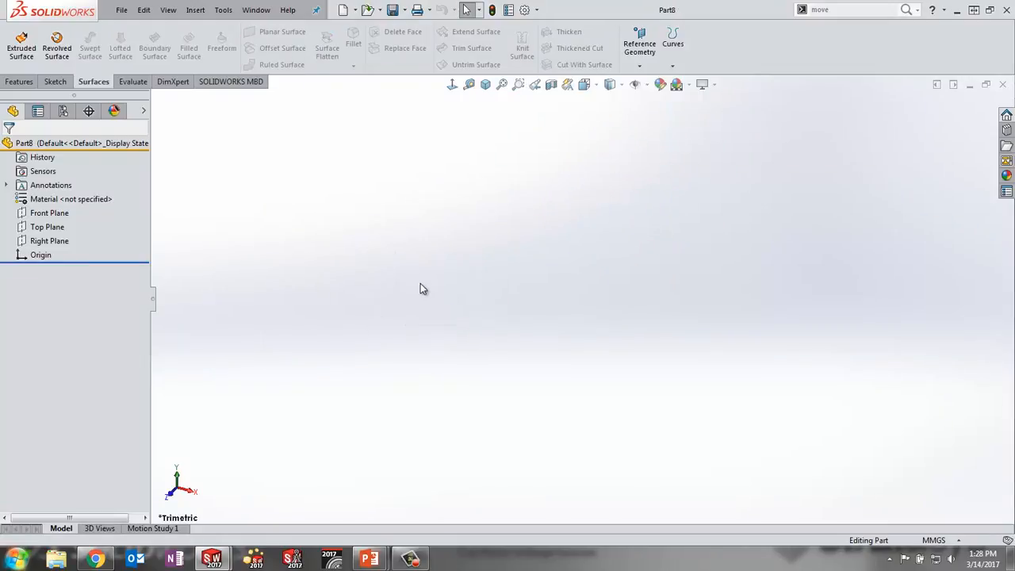
{"action": "left_click", "coordinate": [56, 82]}
{"action": "left_click", "coordinate": [18, 43]}
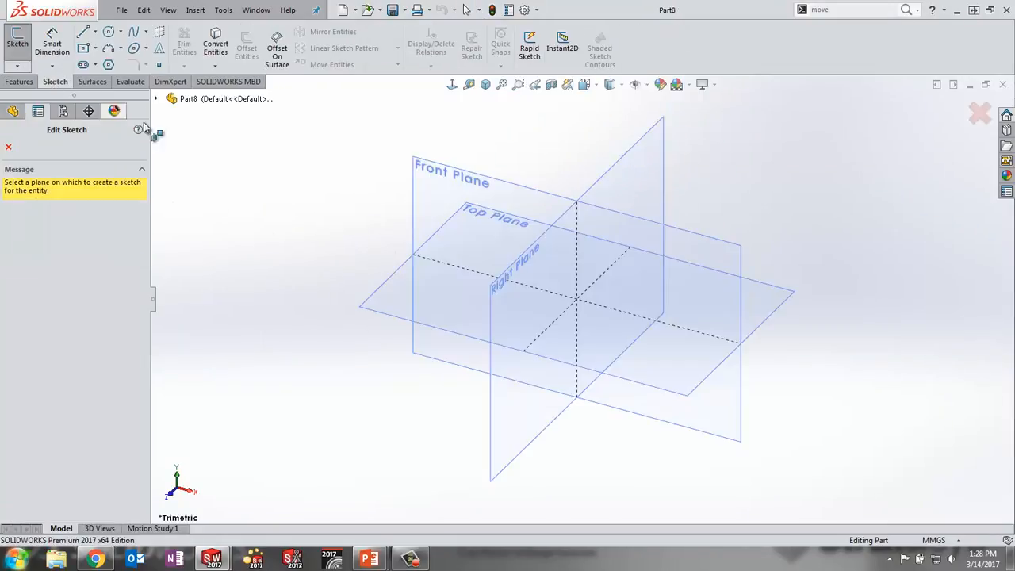
{"action": "left_click", "coordinate": [387, 284]}
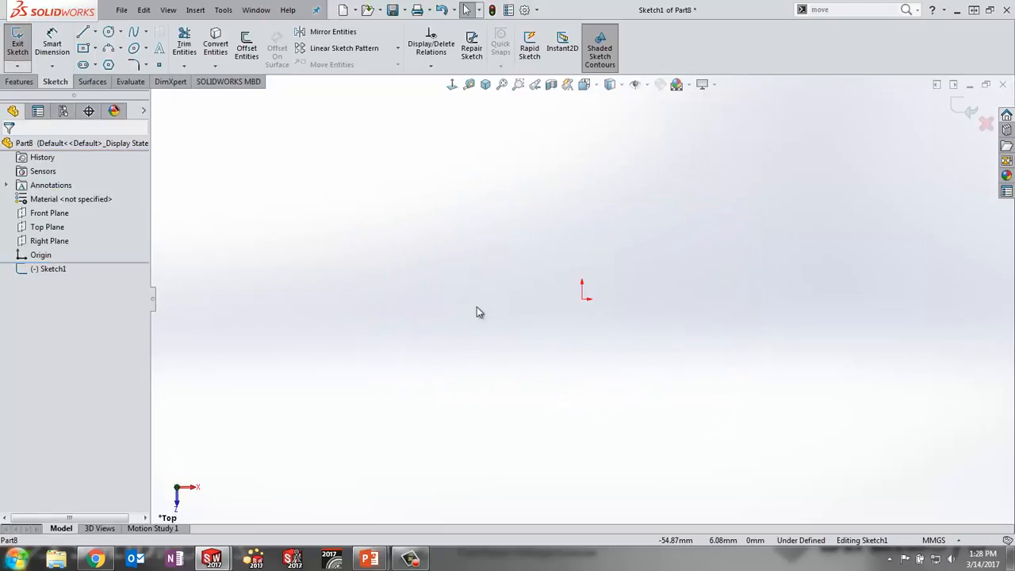
{"action": "mouse_move", "coordinate": [476, 307]}
{"action": "right_mouse_down"}
{"action": "mouse_move", "coordinate": [476, 331]}
{"action": "mouse_move", "coordinate": [569, 328]}
{"action": "right_mouse_up"}
{"action": "left_click", "coordinate": [585, 298]}
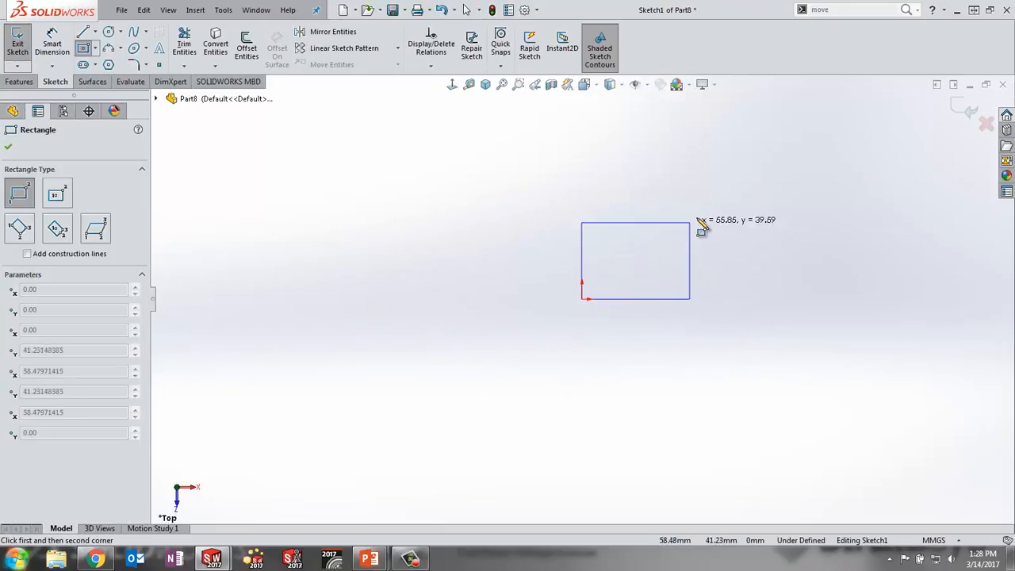
{"action": "right_click", "coordinate": [716, 196]}
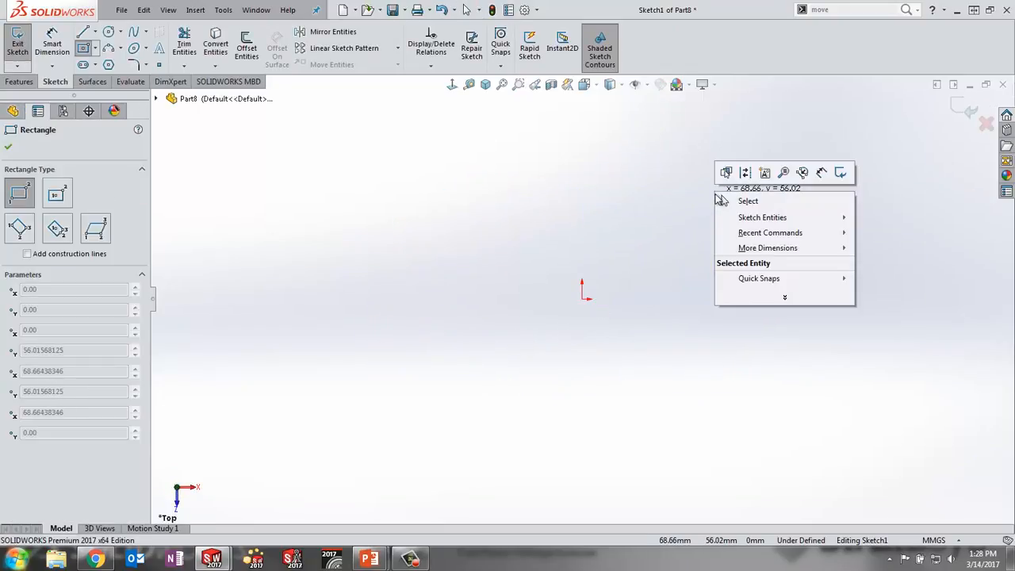
{"action": "left_click", "coordinate": [687, 274]}
{"action": "left_click", "coordinate": [698, 191]}
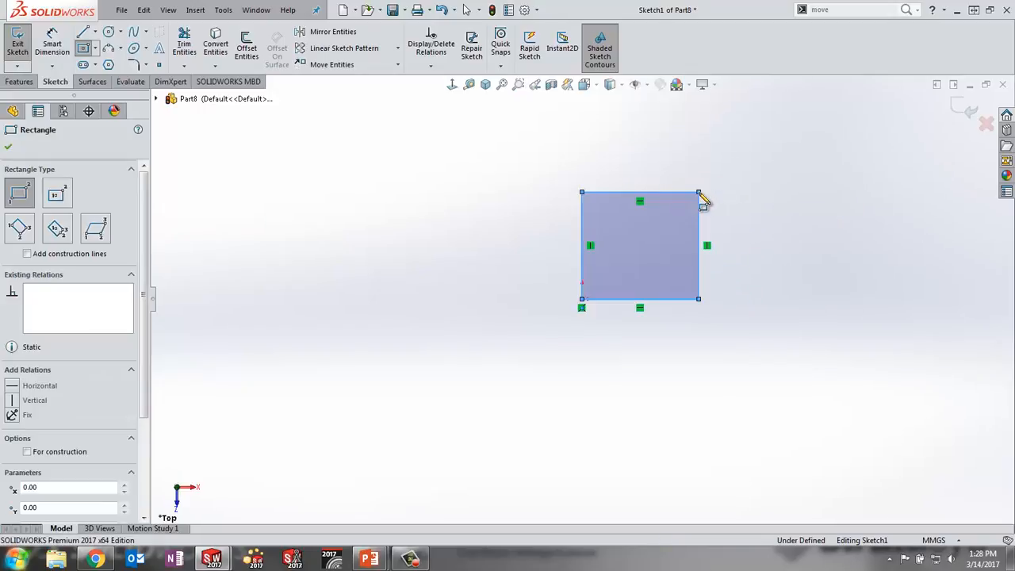
Extrude the rectangle upward as a solid boss with a blind depth of 33 mm.
{"action": "key", "text": "s"}
{"action": "left_click", "coordinate": [828, 290]}
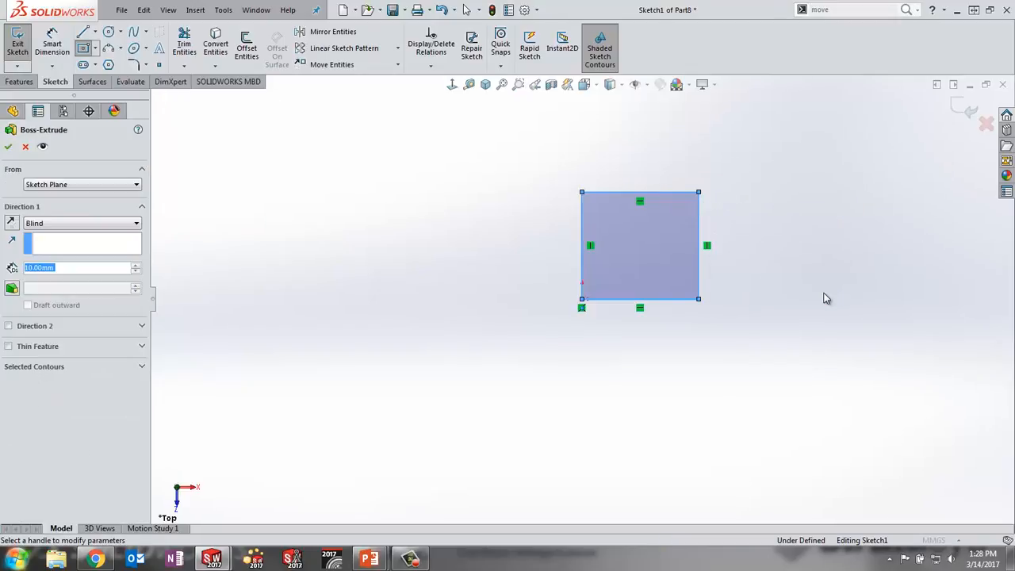
{"action": "left_click_drag", "start_coordinate": [581, 243], "coordinate": [580, 161]}
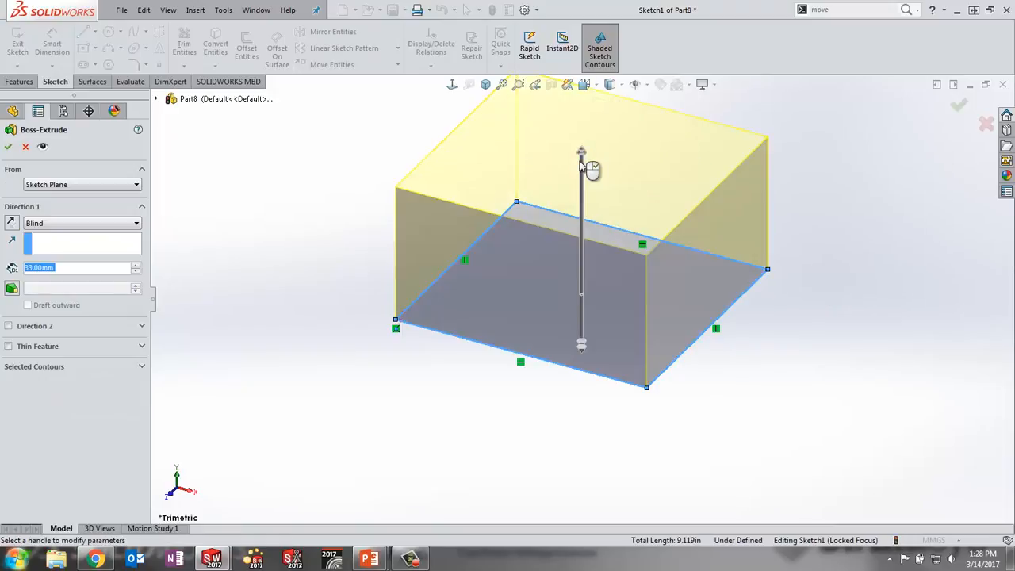
{"action": "right_click", "coordinate": [579, 162]}
{"action": "key", "text": "f"}
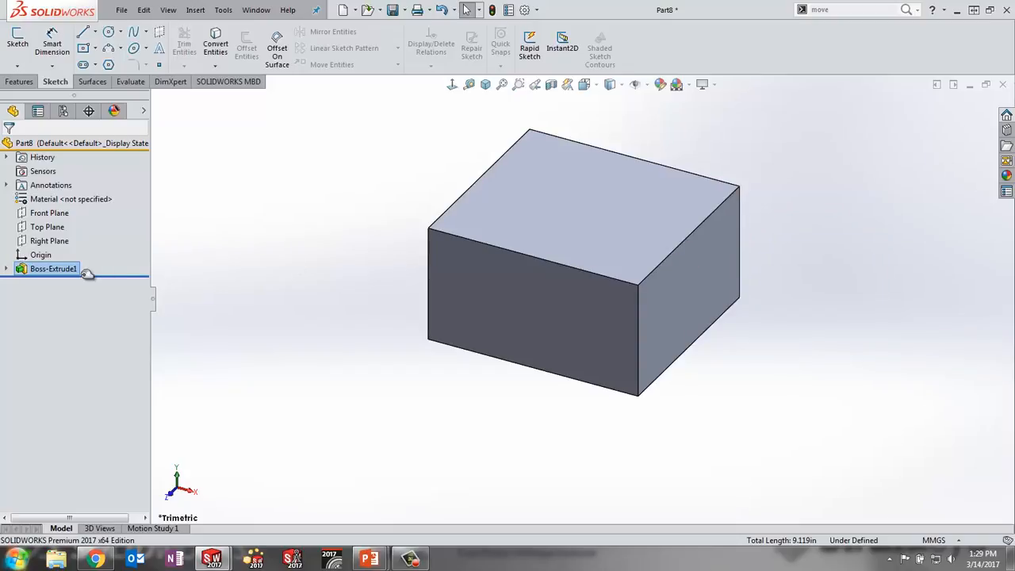
Delete the solid extrusion while keeping its rectangle sketch.
{"action": "key", "text": "Delete"}
{"action": "key", "text": "Return"}
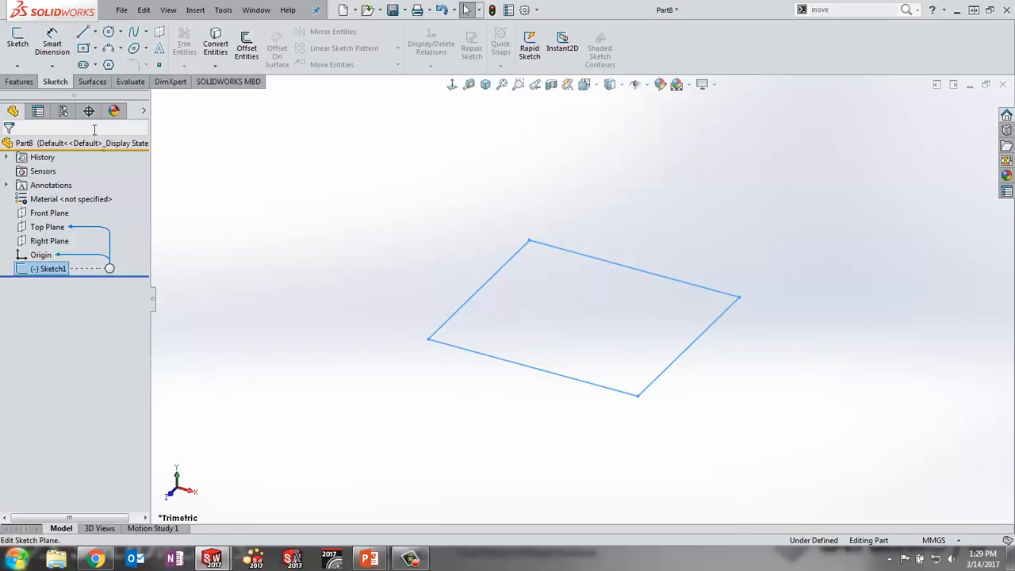
Create a planar surface bounded by the rectangle sketch.
{"action": "left_click", "coordinate": [92, 83]}
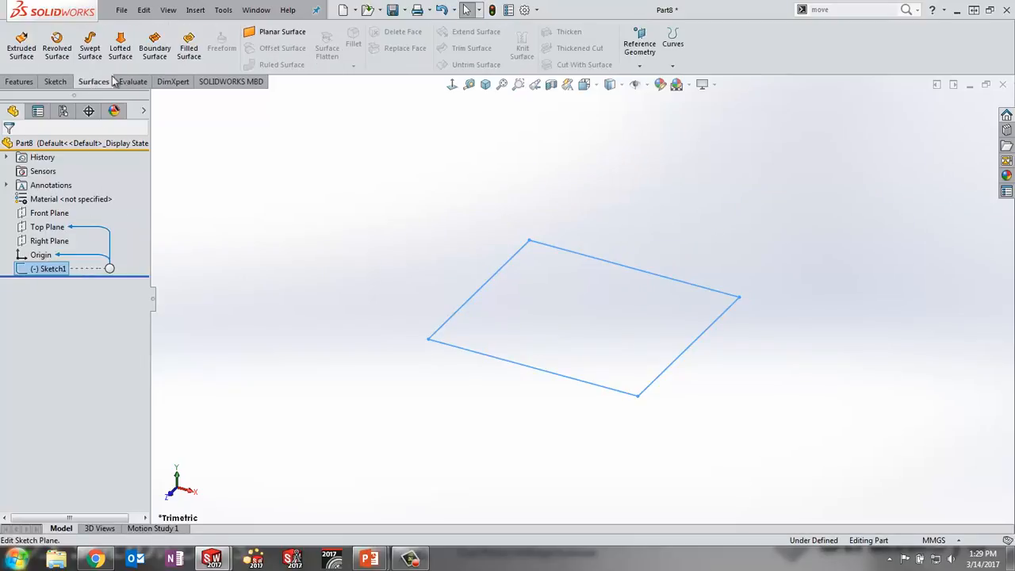
{"action": "left_click", "coordinate": [276, 33]}
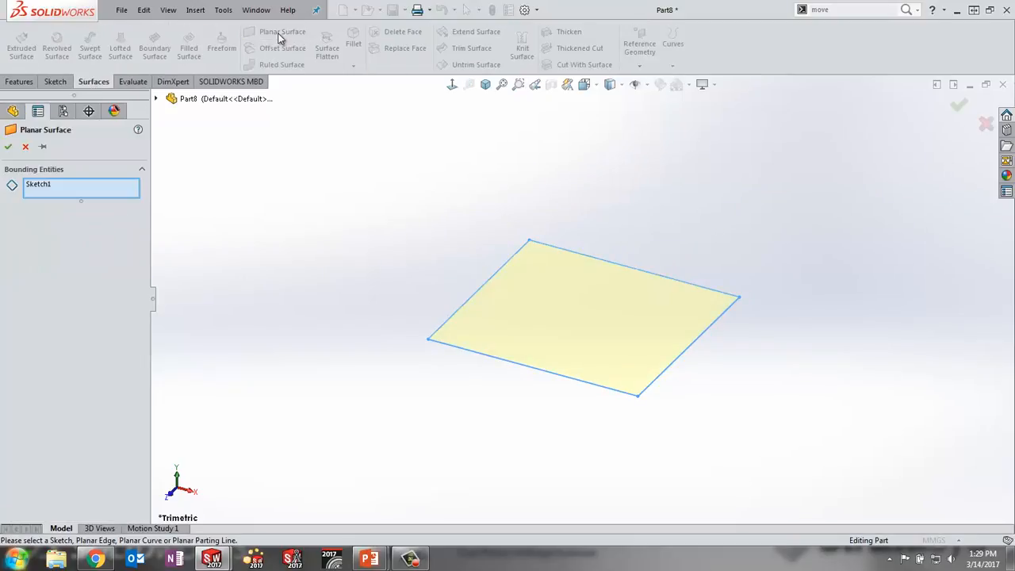
{"action": "left_click", "coordinate": [8, 147]}
Extrude the planar surface's sketch as a blind surface 33 mm high, leaving the ends uncapped.
{"action": "left_click", "coordinate": [7, 282]}
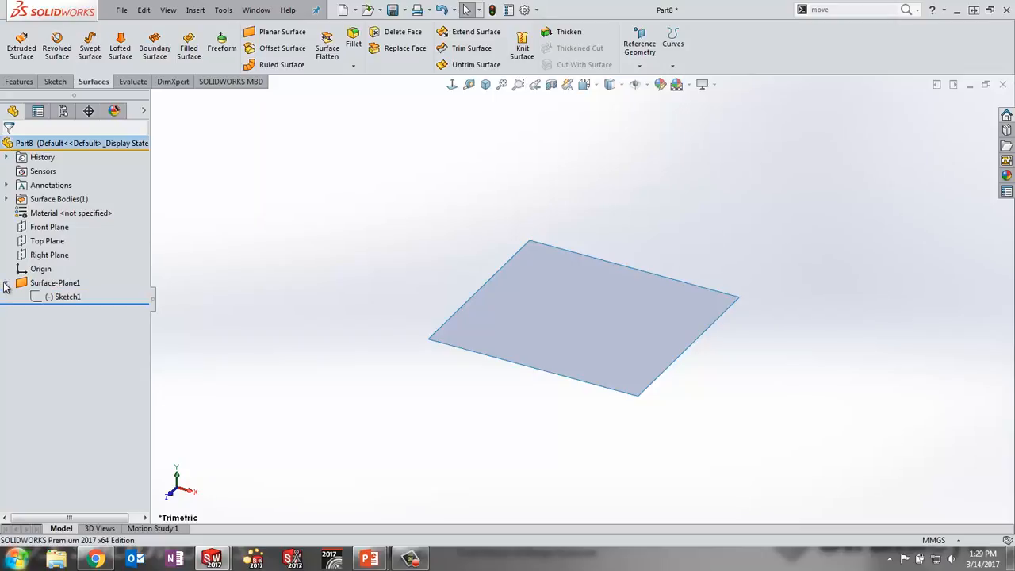
{"action": "left_click", "coordinate": [64, 296]}
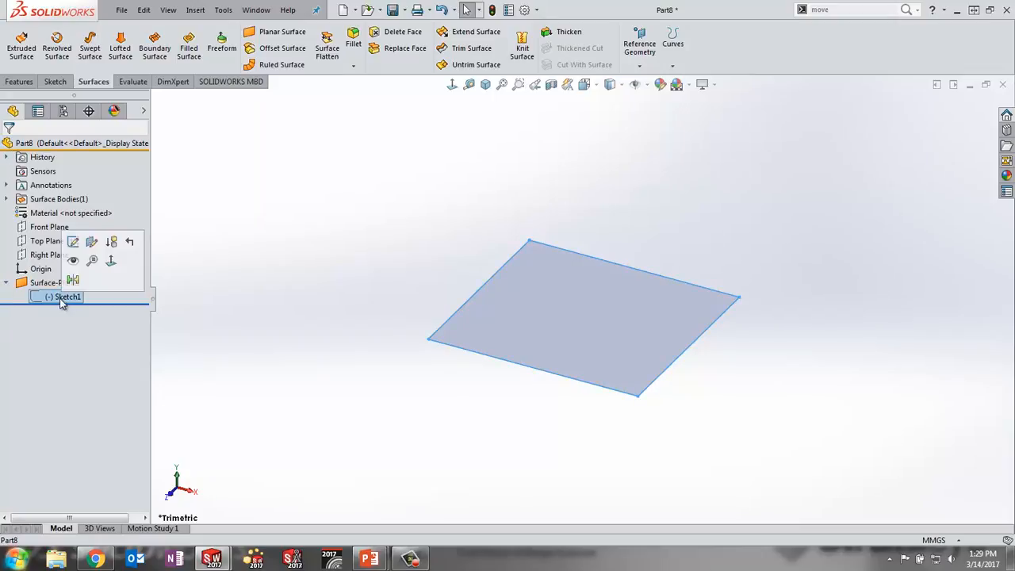
{"action": "left_click", "coordinate": [21, 43]}
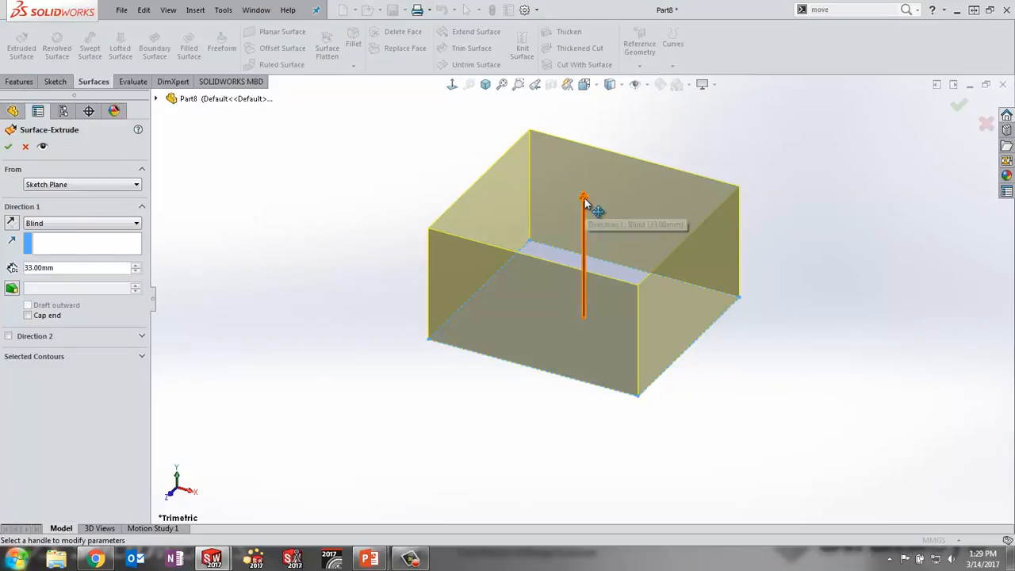
{"action": "left_click", "coordinate": [8, 147]}
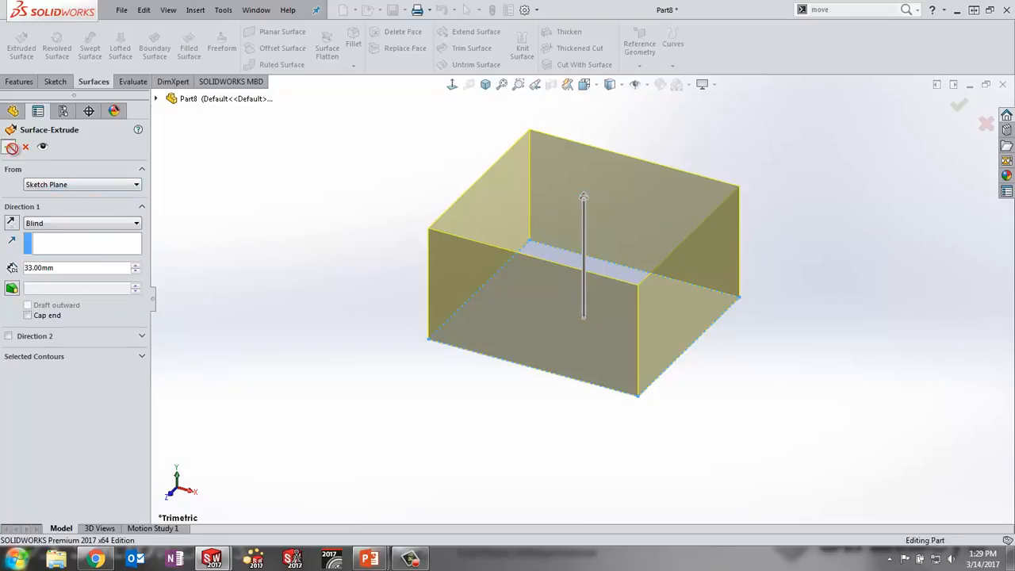
Close the open upper end of the walls with a planar surface bounded by the loop of upper edges.
{"action": "left_click", "coordinate": [269, 35]}
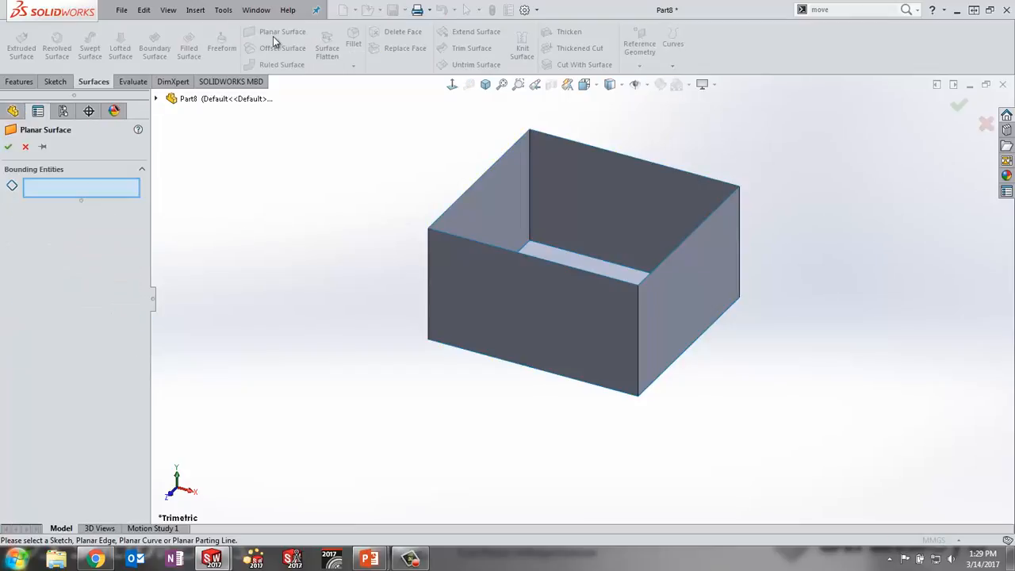
{"action": "right_click", "coordinate": [512, 149]}
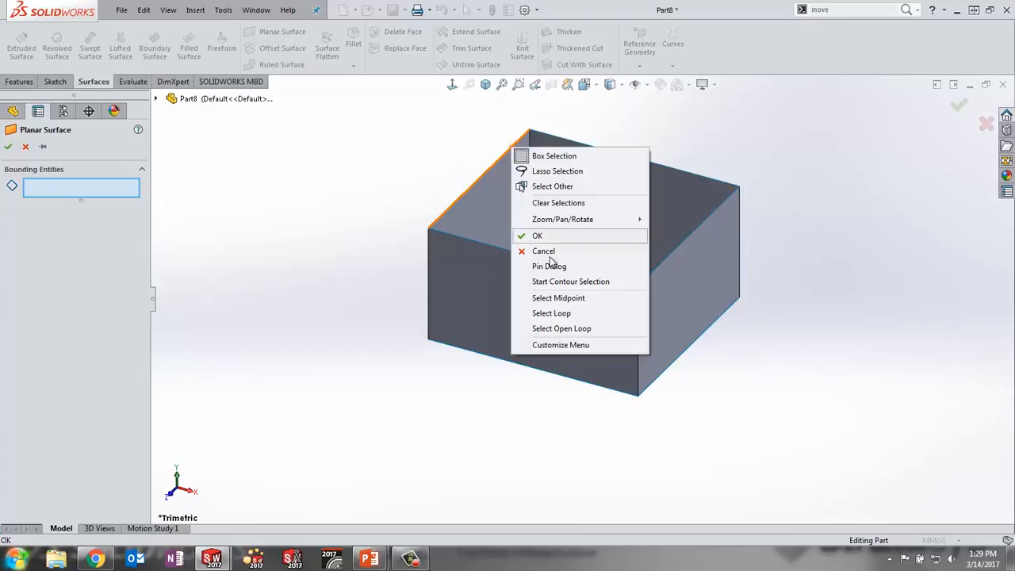
{"action": "left_click", "coordinate": [581, 329]}
{"action": "right_click", "coordinate": [574, 333]}
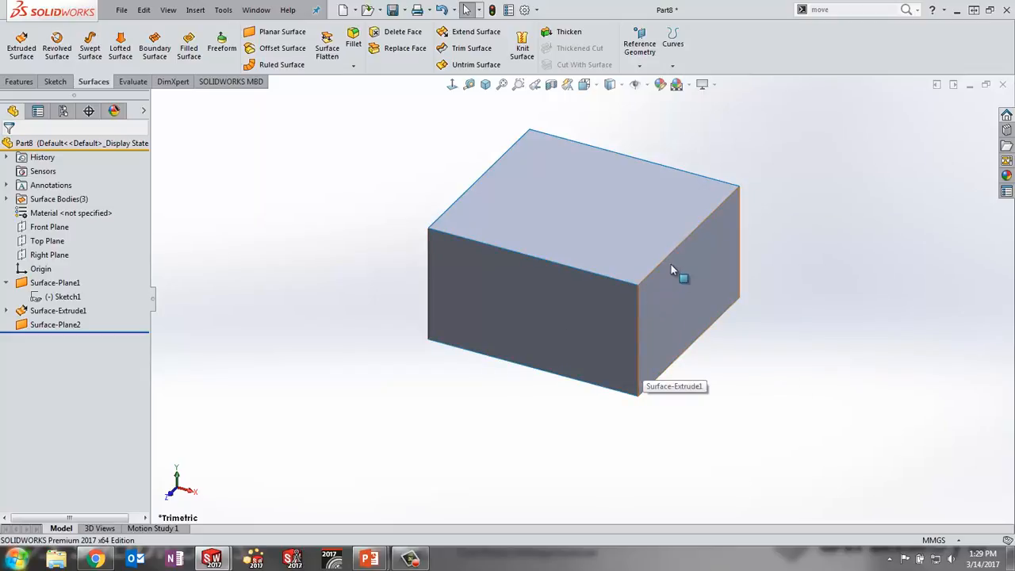
Knit the upper planar surface, the extruded walls and the bottom planar surface together with the Create solid option enabled.
{"action": "middle_click_drag", "start_coordinate": [739, 349], "coordinate": [747, 419]}
{"action": "left_click", "coordinate": [524, 57]}
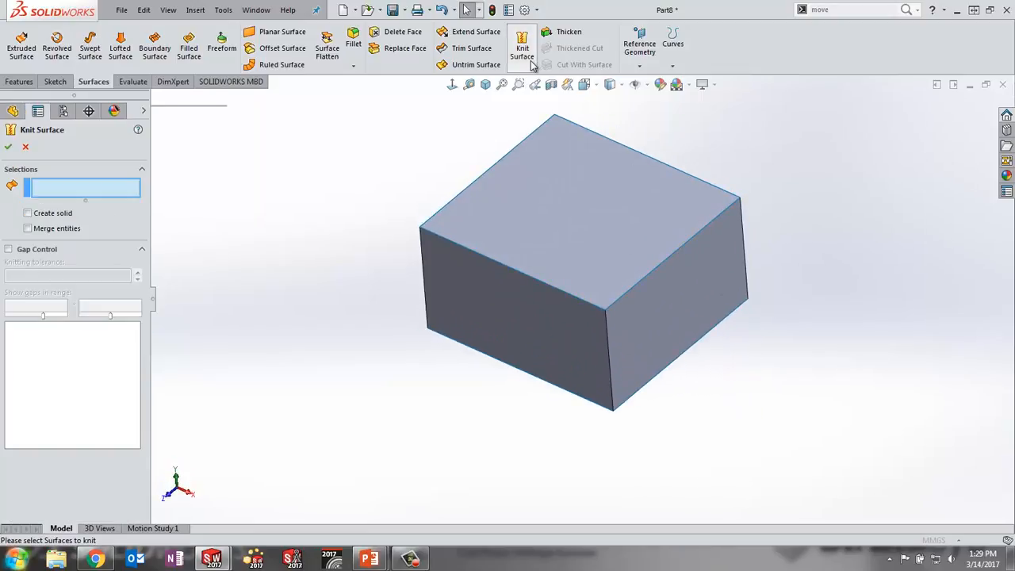
{"action": "left_click", "coordinate": [567, 253]}
{"action": "left_click", "coordinate": [578, 317]}
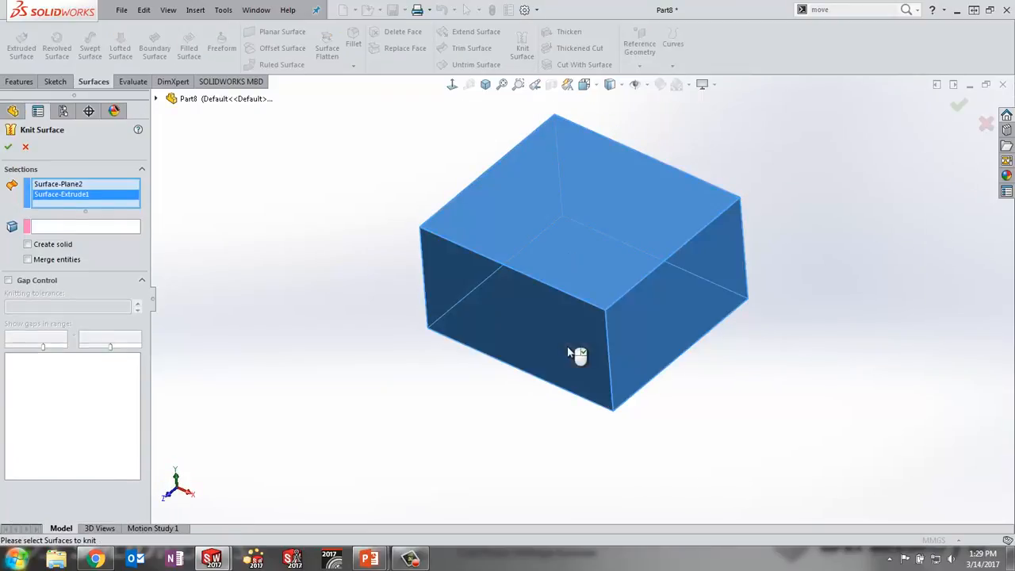
{"action": "middle_click_drag", "start_coordinate": [578, 356], "coordinate": [579, 305]}
{"action": "left_click", "coordinate": [580, 304]}
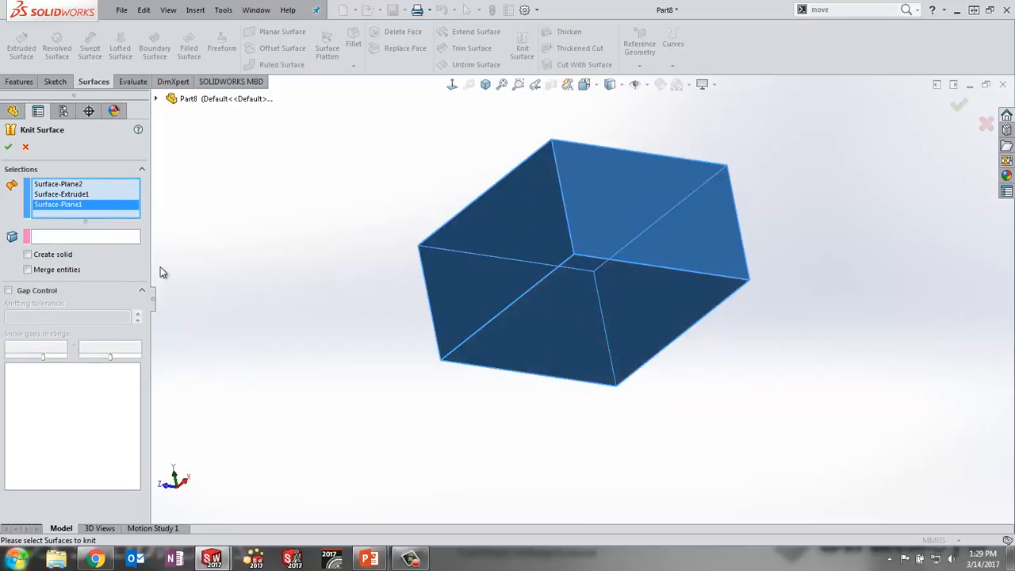
{"action": "left_click", "coordinate": [28, 255]}
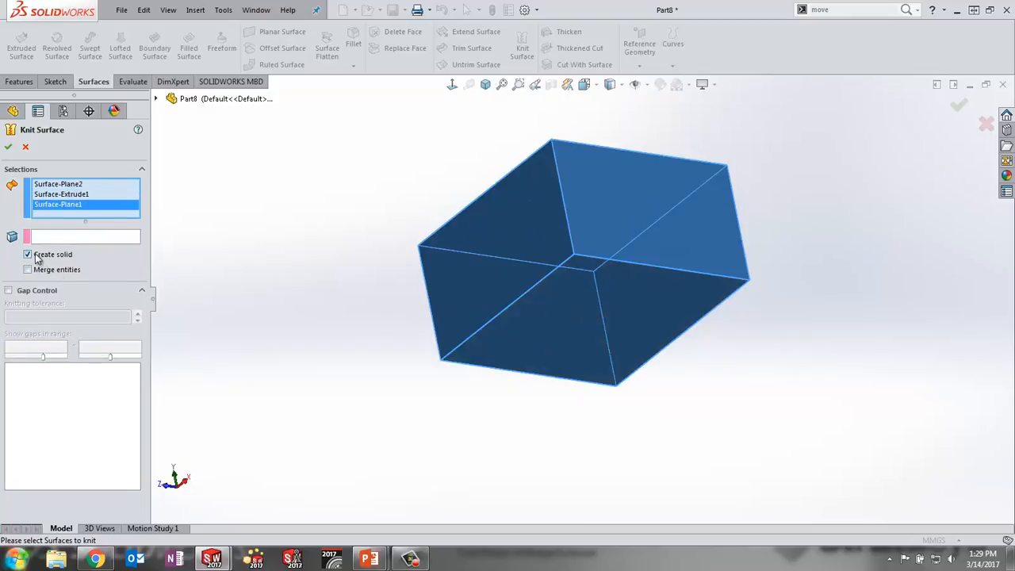
{"action": "left_click", "coordinate": [8, 146]}
{"action": "middle_click_drag", "start_coordinate": [458, 222], "coordinate": [483, 390]}
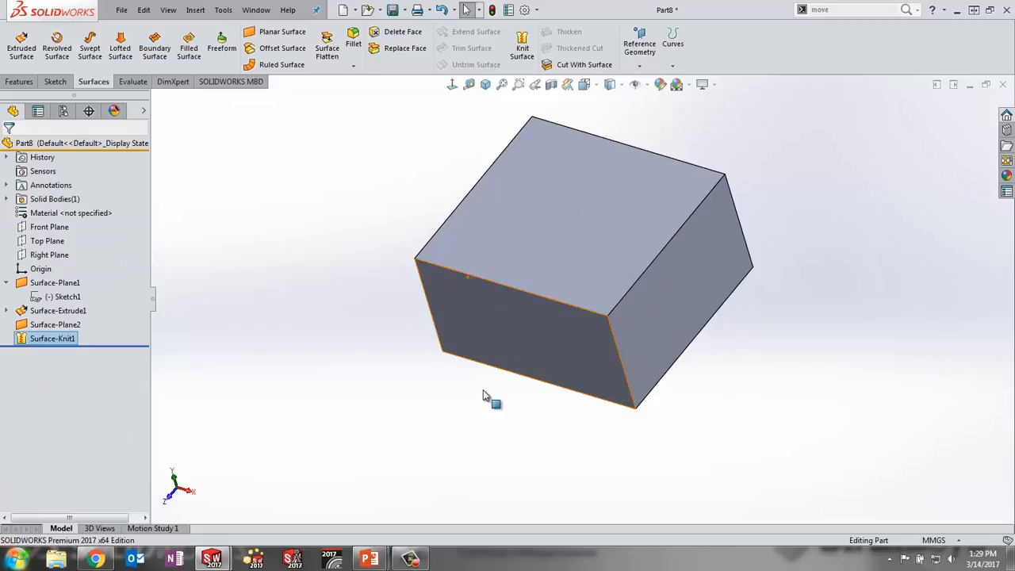
{"action": "left_click", "coordinate": [6, 282]}
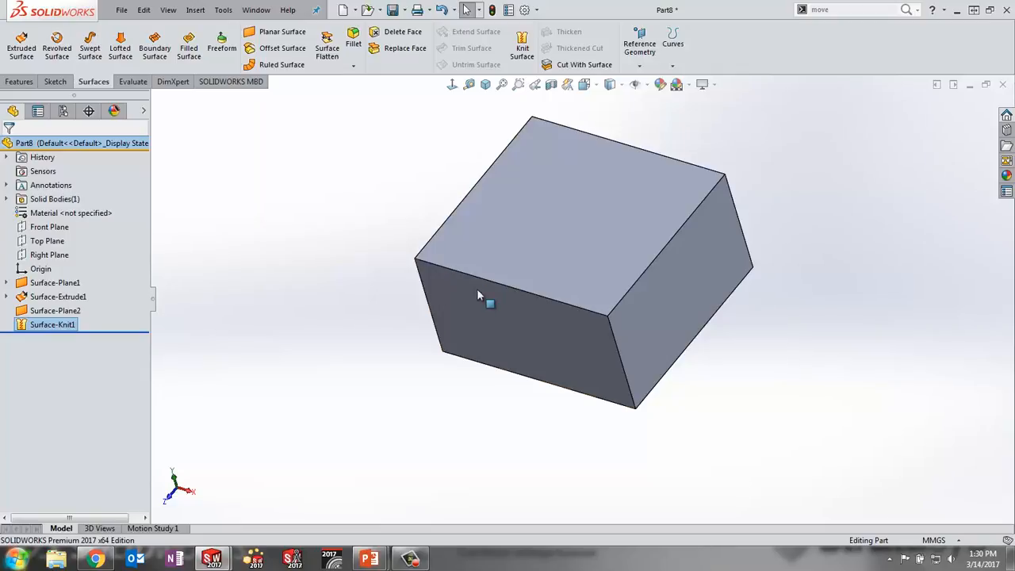
Remove the block's upper face with Delete Face, using the plain Delete option.
{"action": "middle_click_drag", "start_coordinate": [598, 268], "coordinate": [604, 203]}
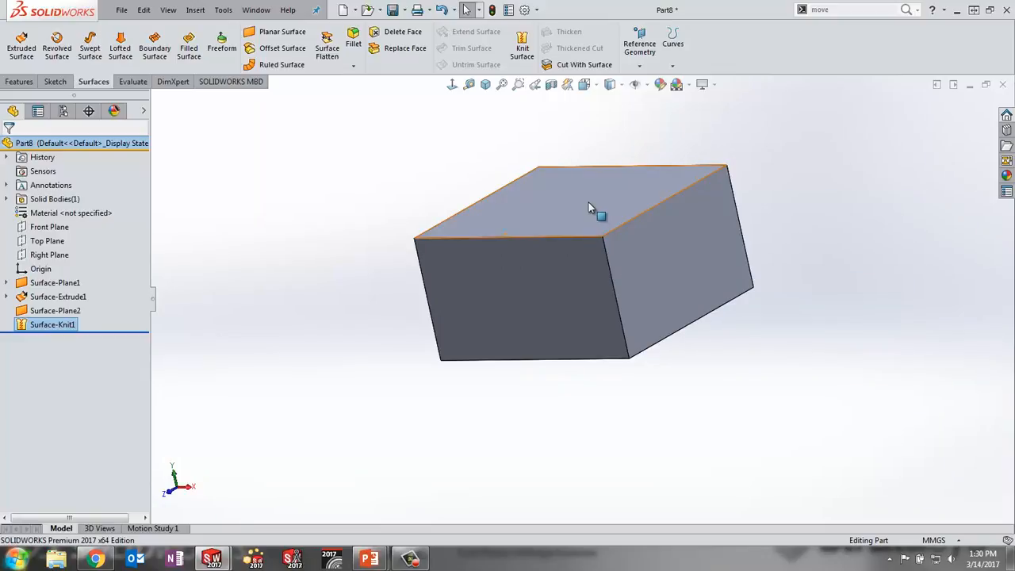
{"action": "middle_click_drag", "start_coordinate": [589, 201], "coordinate": [702, 288]}
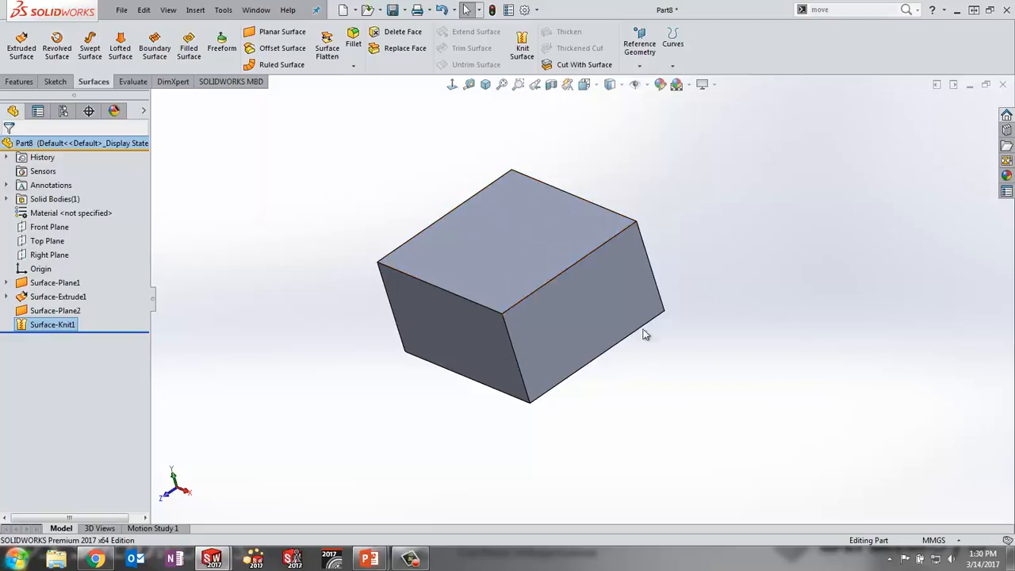
{"action": "mouse_move", "coordinate": [582, 307]}
{"action": "middle_mouse_down"}
{"action": "mouse_move", "coordinate": [566, 330]}
{"action": "mouse_move", "coordinate": [585, 313]}
{"action": "middle_mouse_up"}
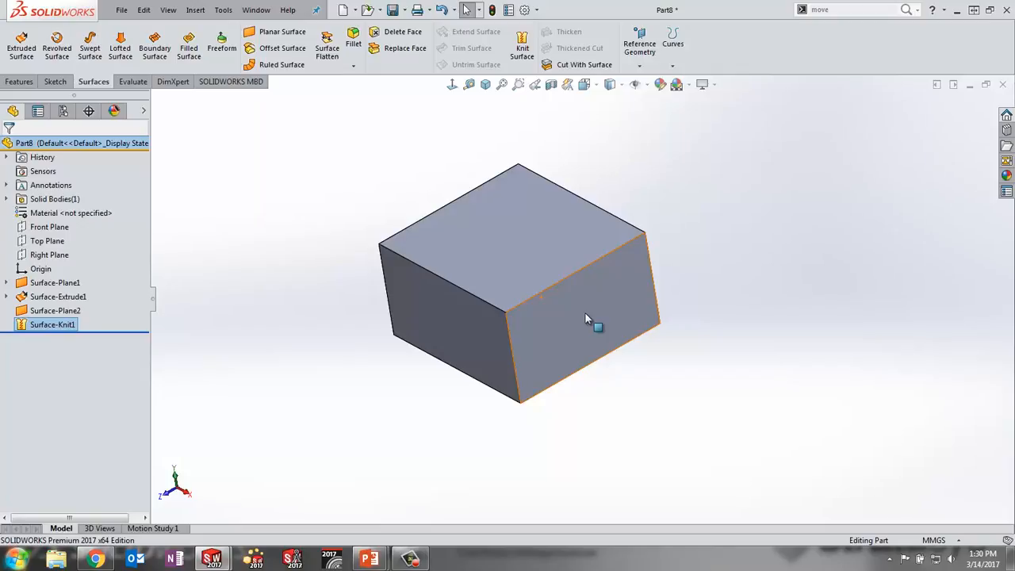
{"action": "left_click", "coordinate": [403, 35]}
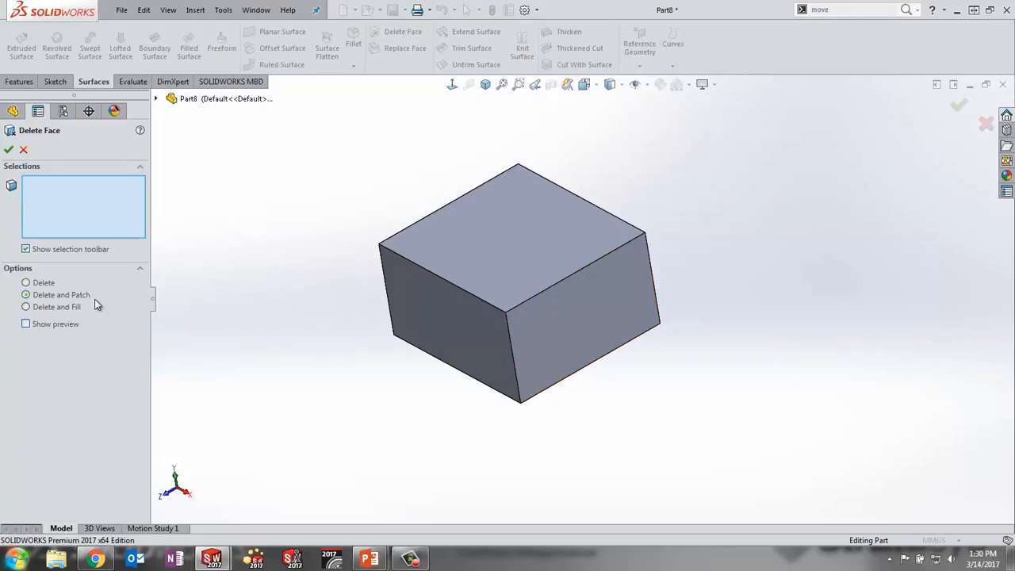
{"action": "left_click", "coordinate": [36, 282]}
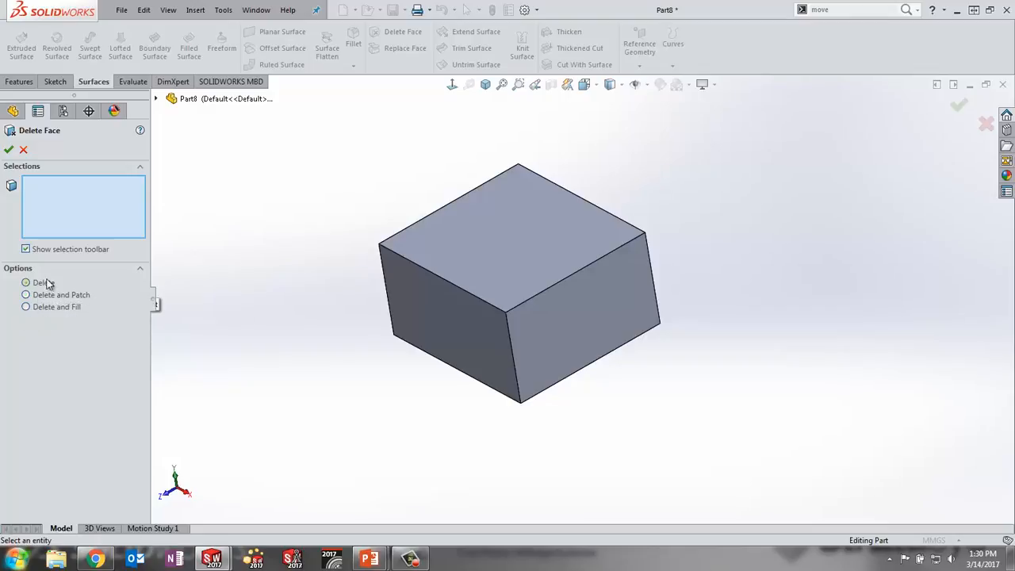
{"action": "left_click", "coordinate": [471, 240]}
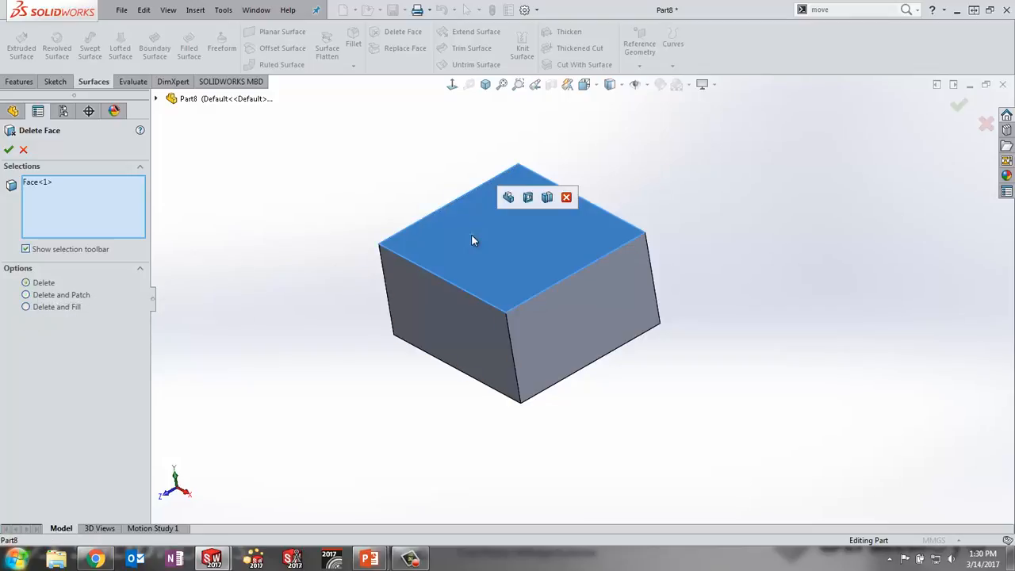
{"action": "left_click", "coordinate": [9, 149]}
{"action": "middle_click_drag", "start_coordinate": [423, 220], "coordinate": [519, 253]}
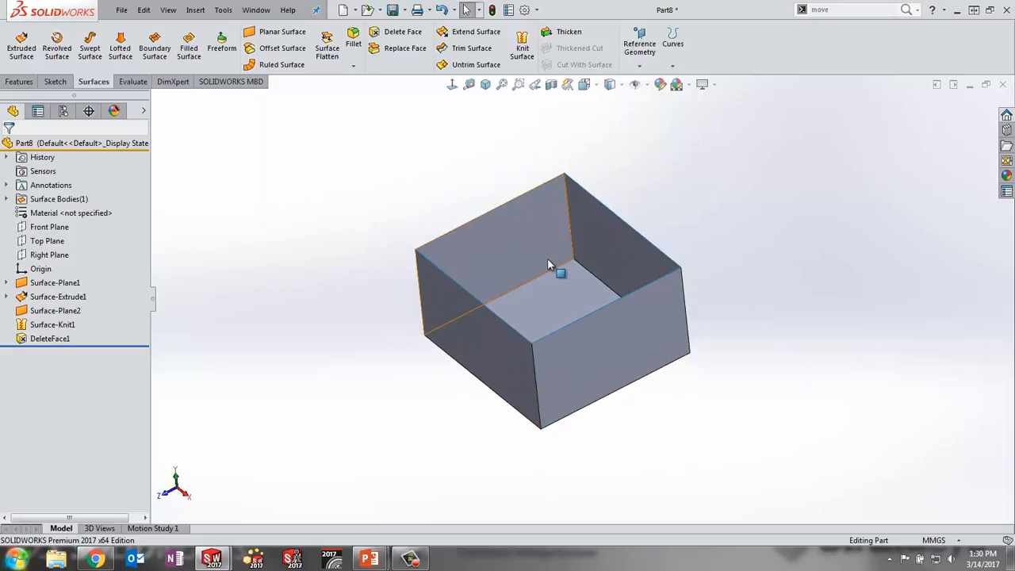
Undo the face deletion on the block.
{"action": "key", "text": "ctrl+z"}
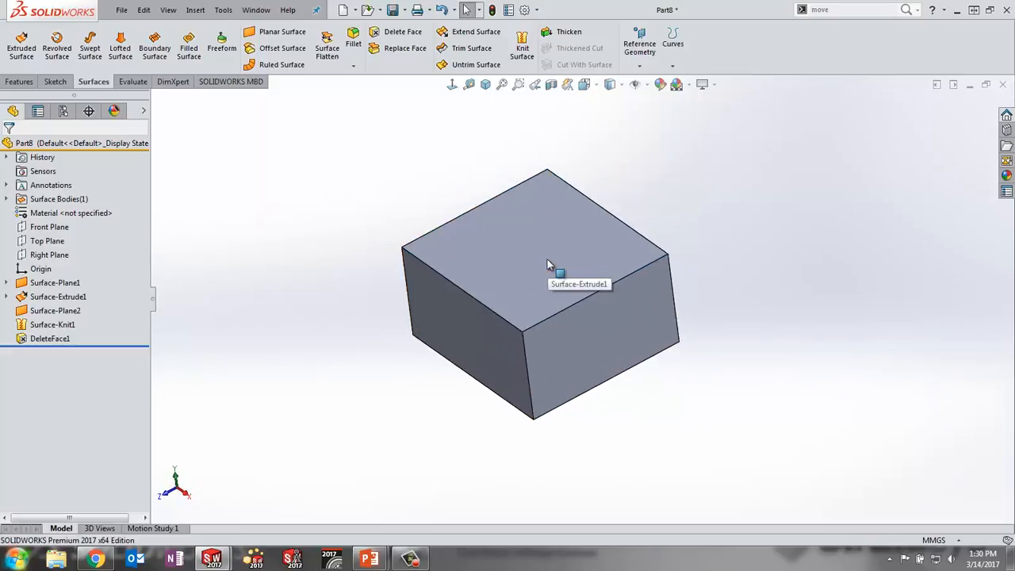
{"action": "middle_click_drag", "start_coordinate": [547, 260], "coordinate": [453, 198]}
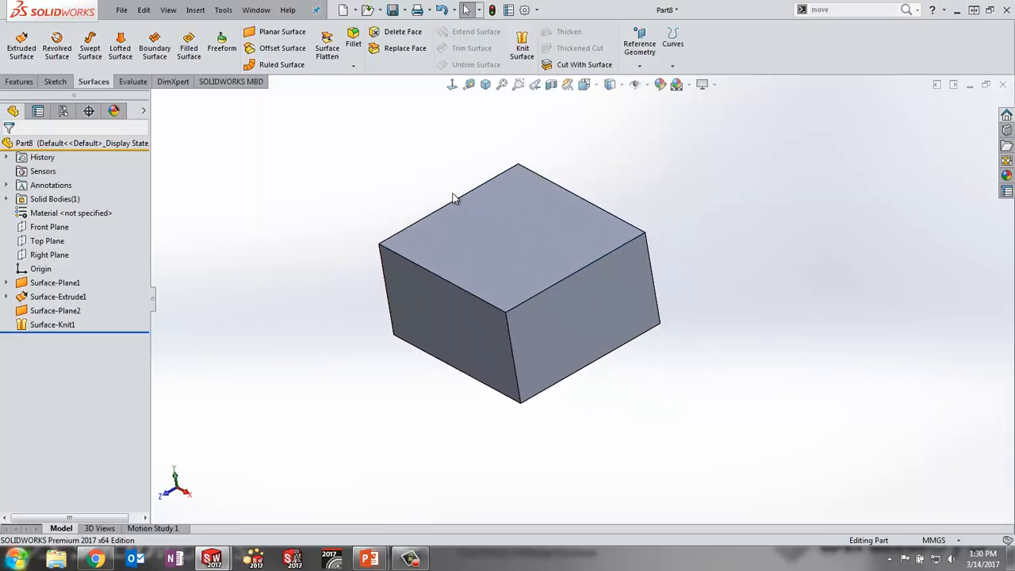
Copy the block's upper face and its two visible side faces with a 0 mm Offset Surface.
{"action": "left_click", "coordinate": [282, 49]}
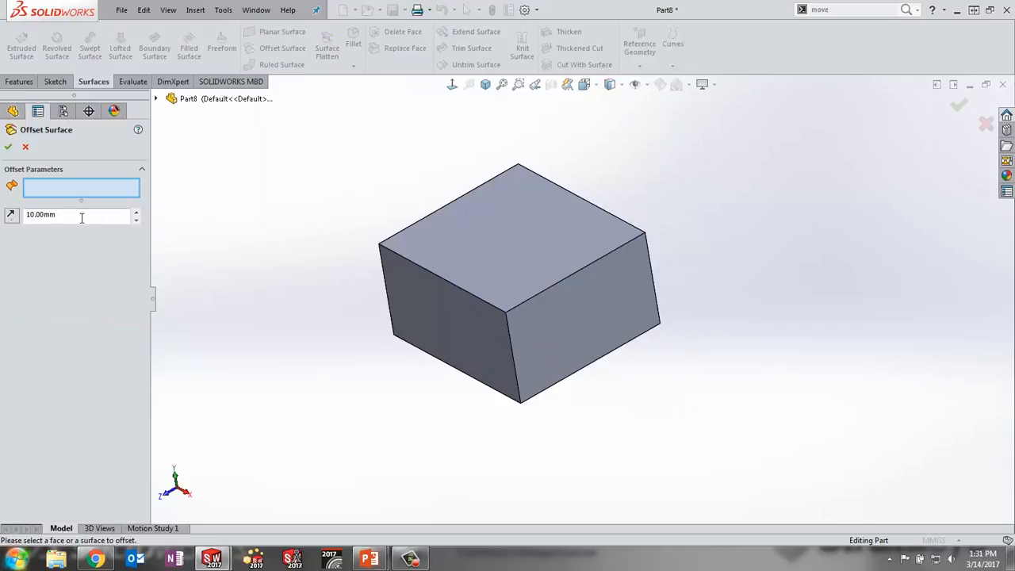
{"action": "left_click_drag", "start_coordinate": [82, 217], "coordinate": [25, 217]}
{"action": "type", "text": "0"}
{"action": "key", "text": "Return"}
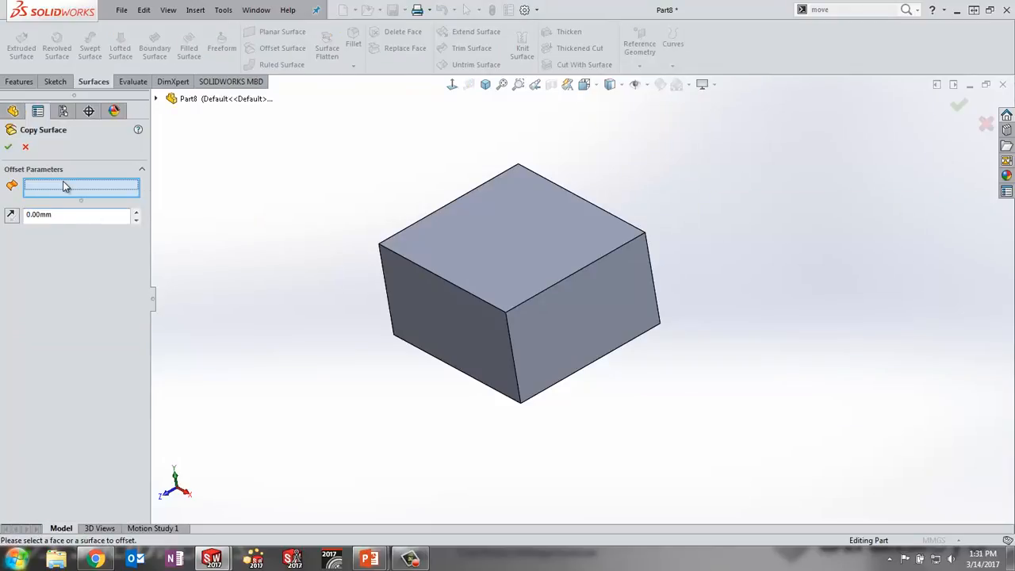
{"action": "left_click", "coordinate": [537, 233]}
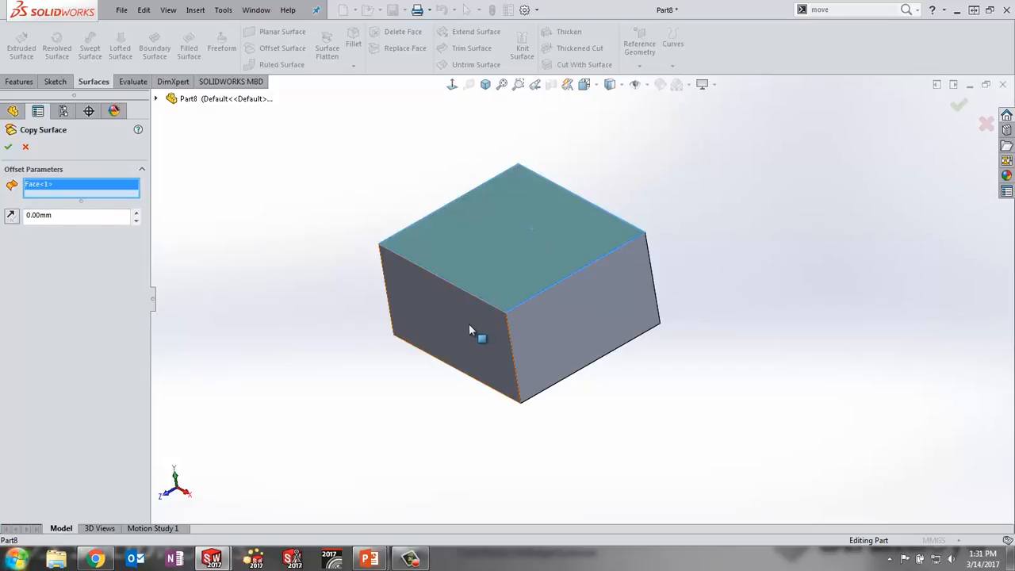
{"action": "left_click", "coordinate": [469, 324]}
{"action": "left_click", "coordinate": [581, 328]}
{"action": "right_click", "coordinate": [579, 325]}
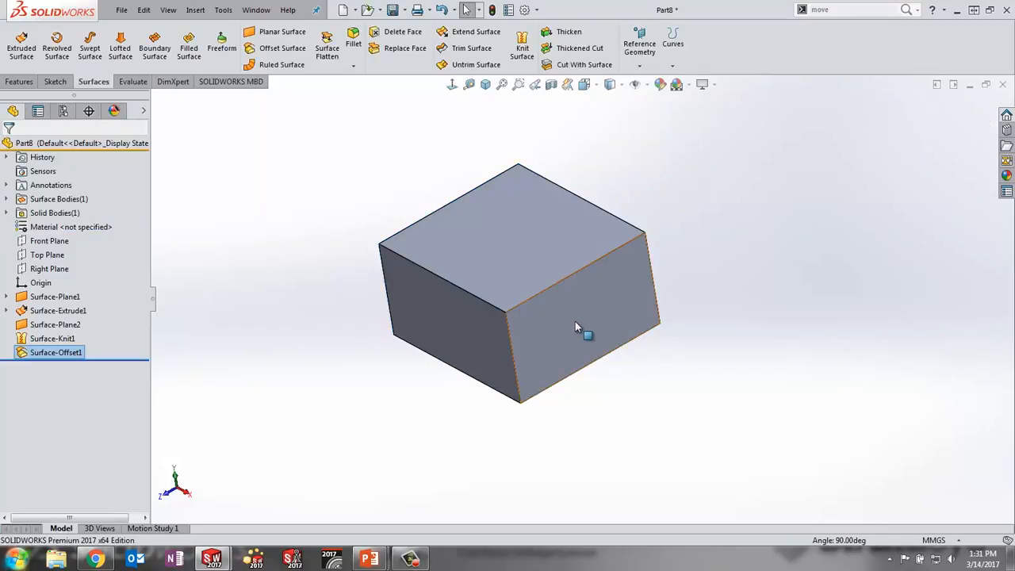
Hide the block's solid body to inspect the copied faces from several angles, and close the part without saving it.
{"action": "right_click", "coordinate": [54, 212]}
{"action": "left_click", "coordinate": [70, 179]}
{"action": "middle_click_drag", "start_coordinate": [300, 267], "coordinate": [415, 310]}
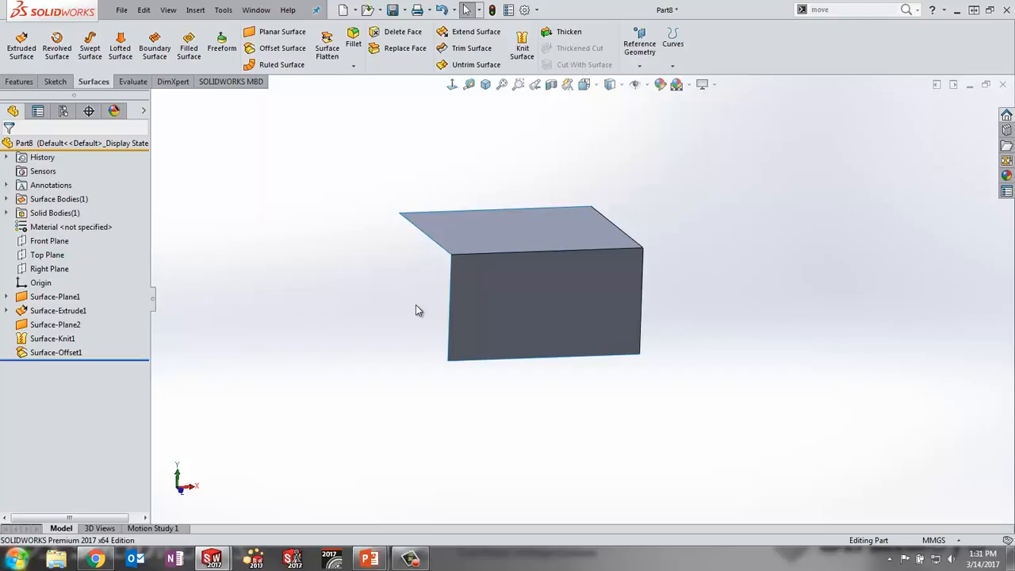
{"action": "middle_click_drag", "start_coordinate": [415, 290], "coordinate": [332, 295]}
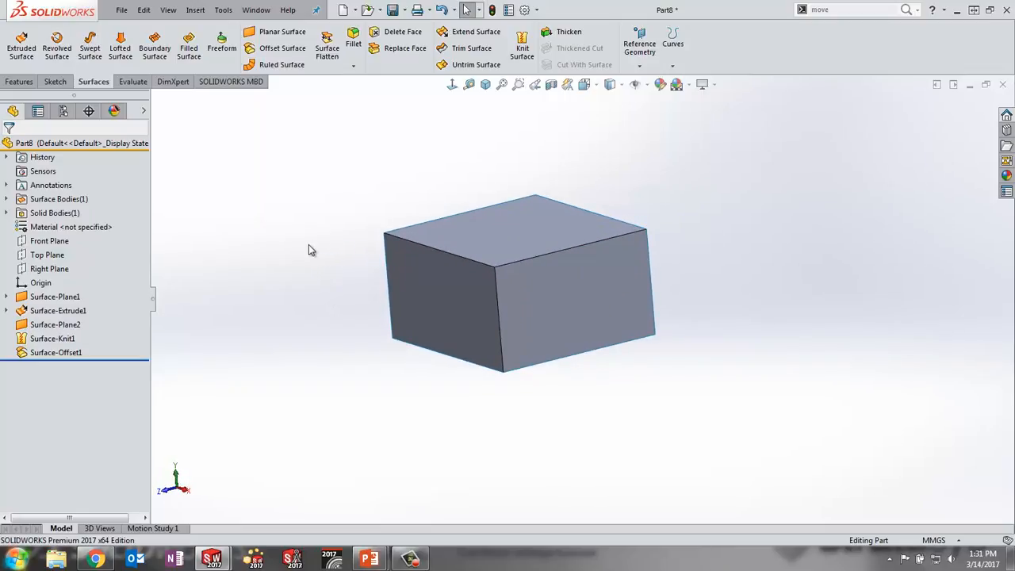
{"action": "left_click", "coordinate": [1002, 84]}
{"action": "left_click", "coordinate": [420, 292]}
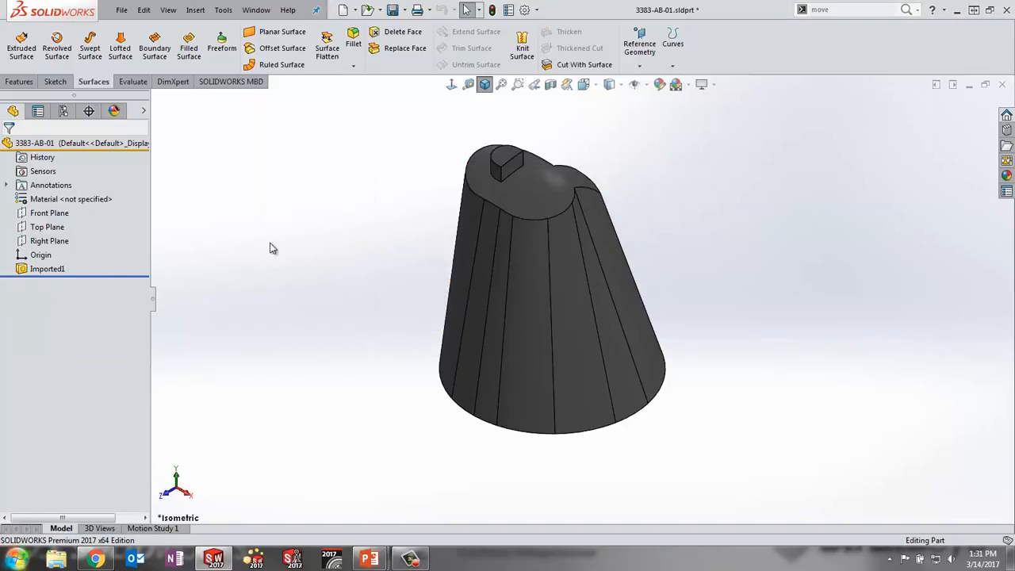
Copy the curved upper face around the imported part's boss with a 0 mm Offset Surface, and hide the solid body.
{"action": "left_click", "coordinate": [36, 270]}
{"action": "scroll", "coordinate": [558, 276], "scroll_direction": "down", "scroll_amount": 1}
{"action": "scroll", "coordinate": [539, 272], "scroll_direction": "up", "scroll_amount": 1}
{"action": "middle_click_drag", "start_coordinate": [538, 270], "coordinate": [498, 227]}
{"action": "scroll", "coordinate": [530, 176], "scroll_direction": "down", "scroll_amount": 5}
{"action": "middle_click_drag", "start_coordinate": [545, 173], "coordinate": [568, 202]}
{"action": "scroll", "coordinate": [568, 202], "scroll_direction": "down", "scroll_amount": 2}
{"action": "scroll", "coordinate": [567, 202], "scroll_direction": "up", "scroll_amount": 1}
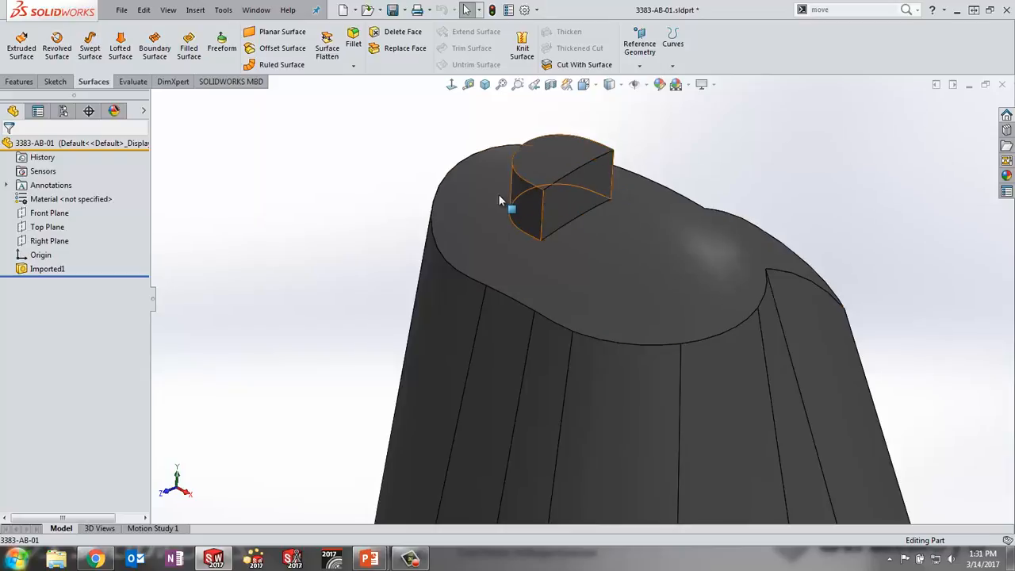
{"action": "middle_click_drag", "start_coordinate": [580, 203], "coordinate": [561, 214]}
{"action": "middle_click_drag", "start_coordinate": [580, 198], "coordinate": [618, 240]}
{"action": "left_click", "coordinate": [619, 238]}
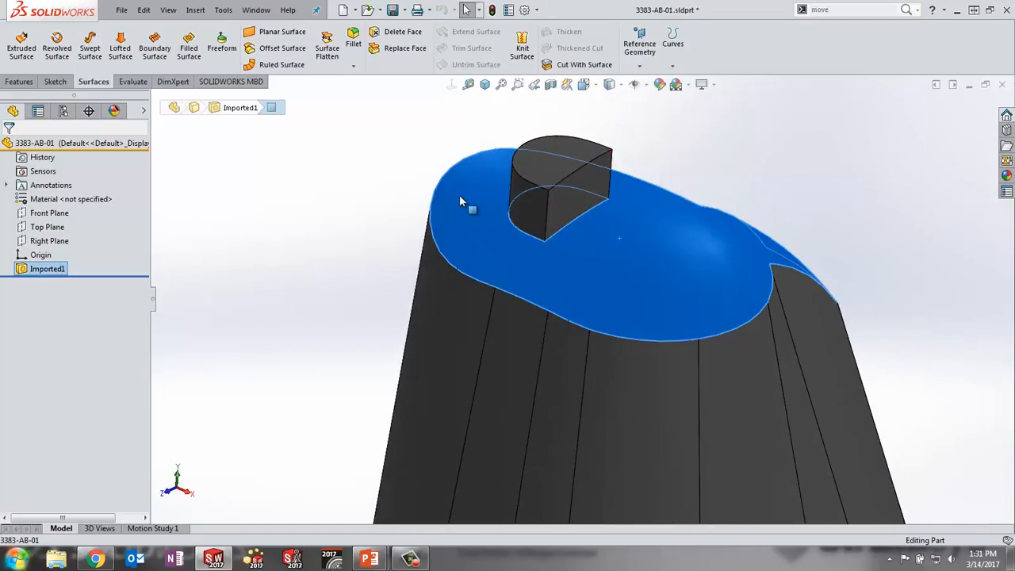
{"action": "left_click", "coordinate": [282, 47]}
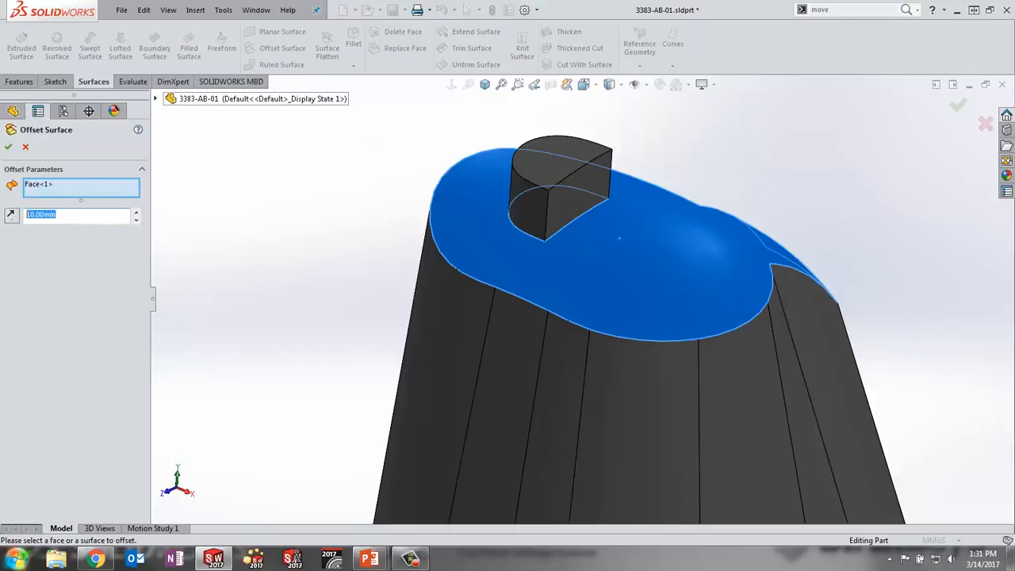
{"action": "type", "text": "0"}
{"action": "key", "text": "Return"}
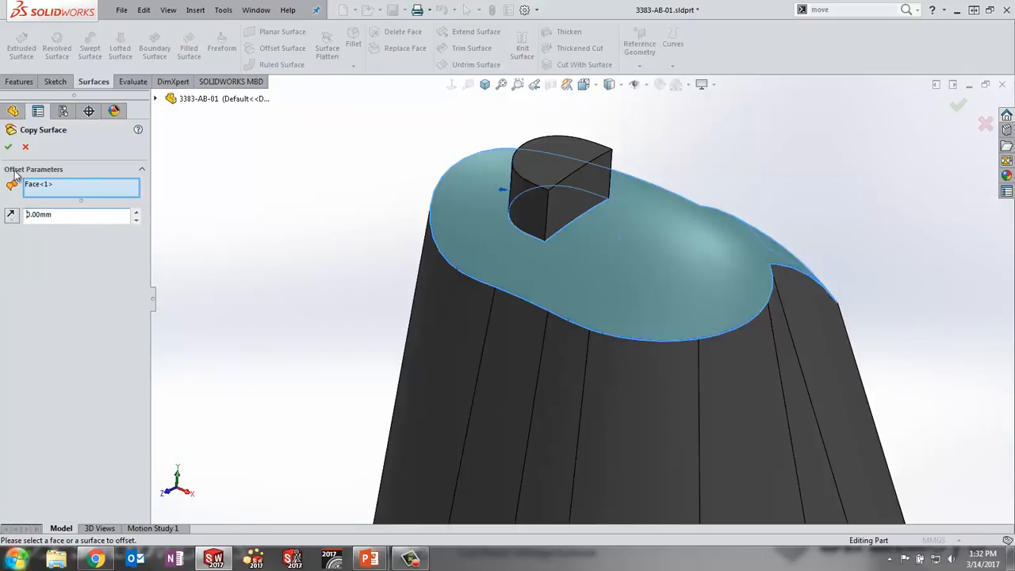
{"action": "left_click", "coordinate": [8, 147]}
{"action": "key", "text": "Tab"}
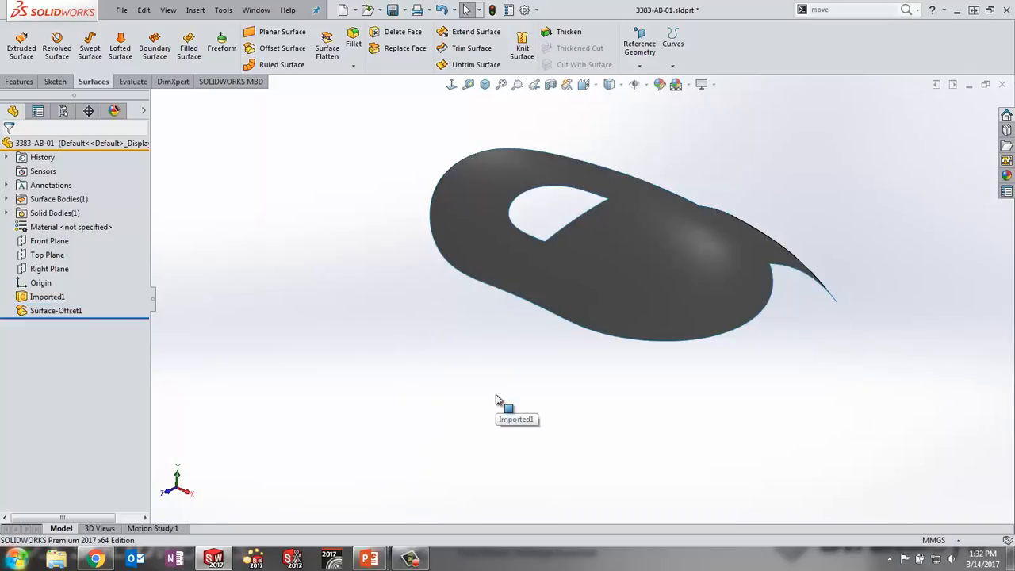
Try to close the D-shaped opening in the copied surface with Untrim Surface on the opening's edge loop.
{"action": "left_click", "coordinate": [465, 66]}
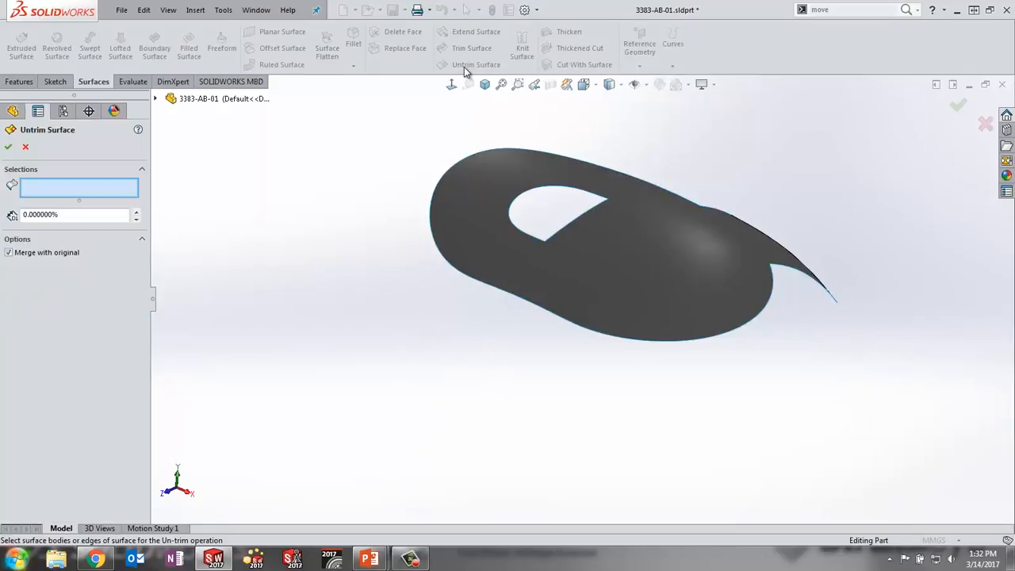
{"action": "right_click", "coordinate": [549, 186]}
{"action": "left_click", "coordinate": [600, 306]}
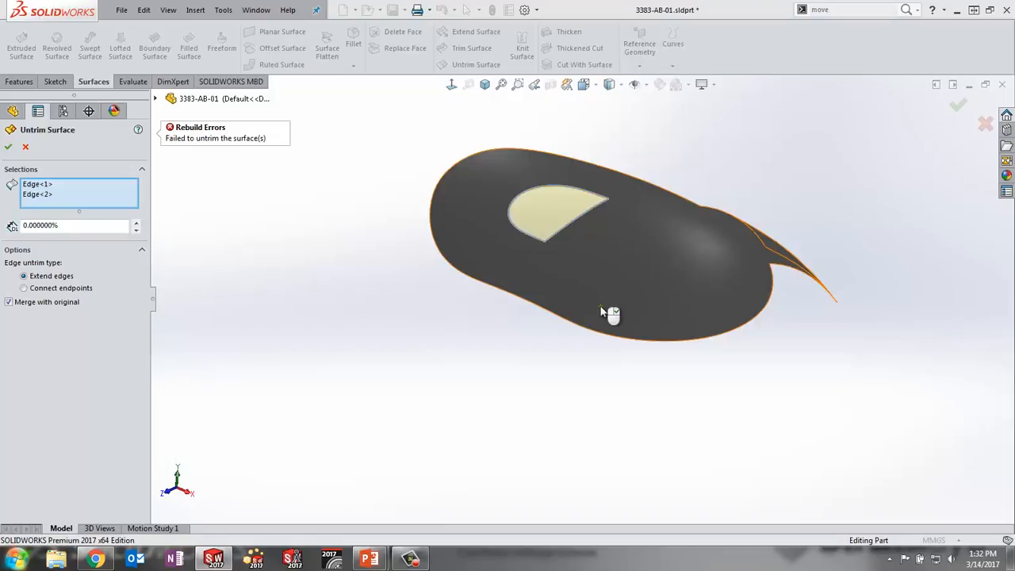
{"action": "left_click", "coordinate": [25, 146]}
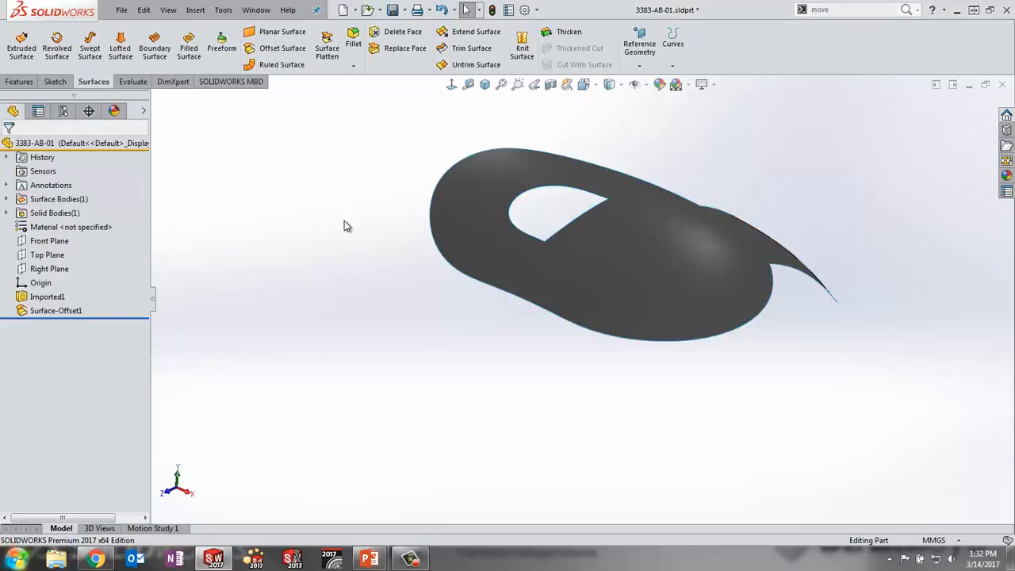
Patch the D-shaped opening with Fill Surface along its open edge loop, using Contact edges and Merge result.
{"action": "left_click", "coordinate": [190, 49]}
{"action": "right_click", "coordinate": [538, 190]}
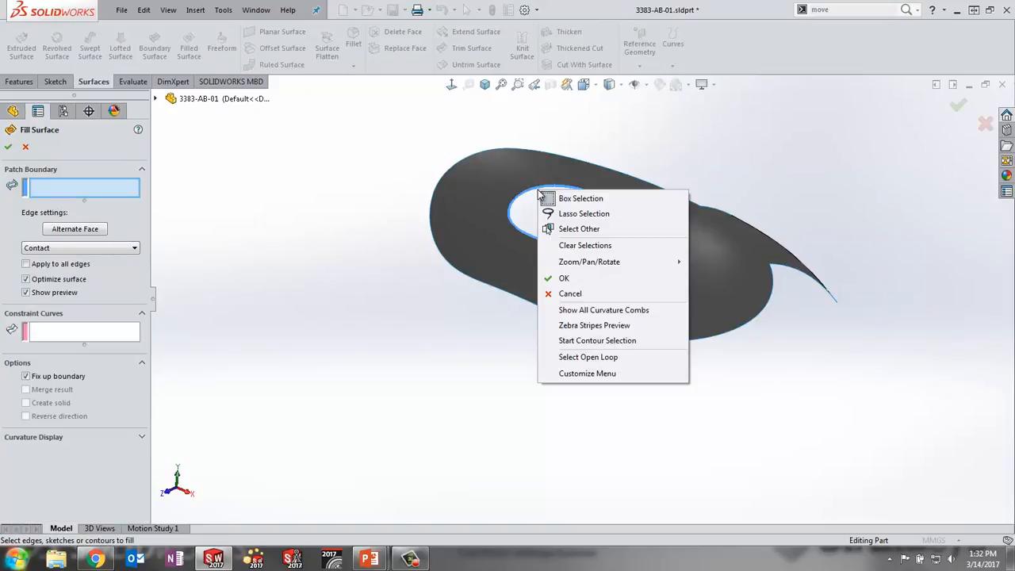
{"action": "left_click", "coordinate": [606, 357]}
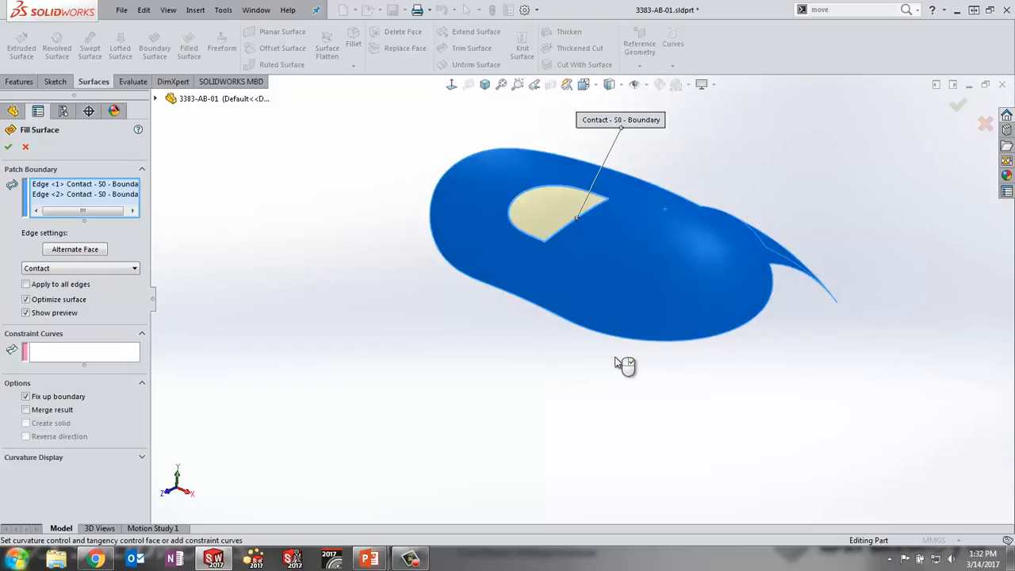
{"action": "left_click", "coordinate": [66, 411]}
{"action": "left_click", "coordinate": [7, 146]}
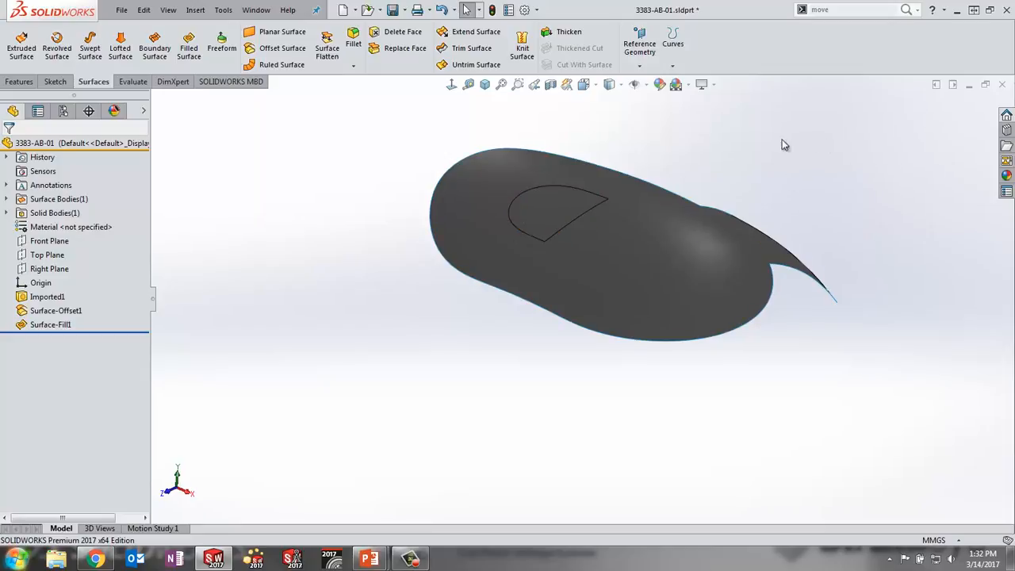
Delete the offset surface together with its dependent fill, and show the imported solid body again.
{"action": "left_click", "coordinate": [61, 314]}
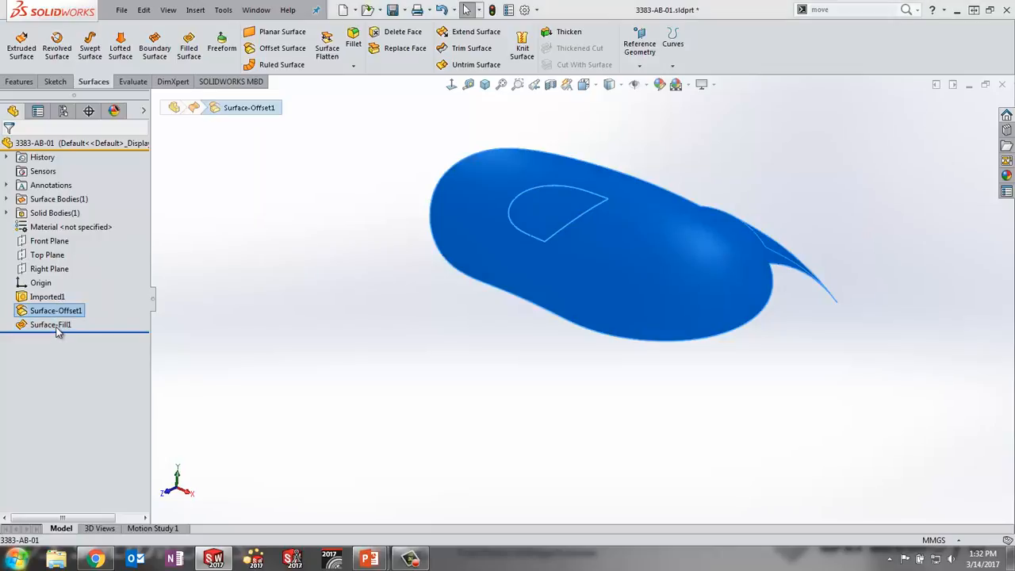
{"action": "key", "text": "Delete"}
{"action": "key", "text": "Return"}
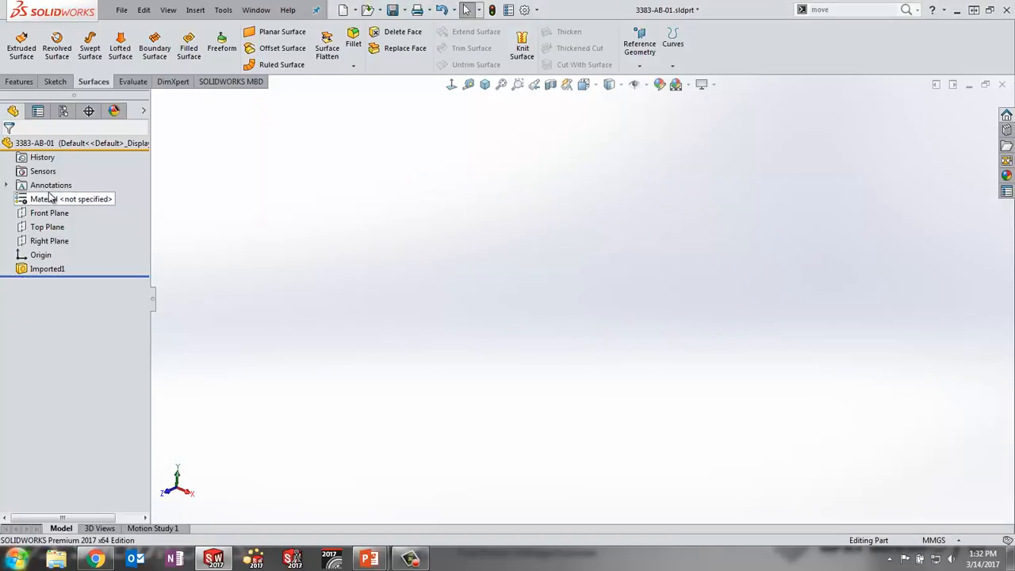
{"action": "right_click", "coordinate": [49, 273]}
{"action": "left_click", "coordinate": [57, 231]}
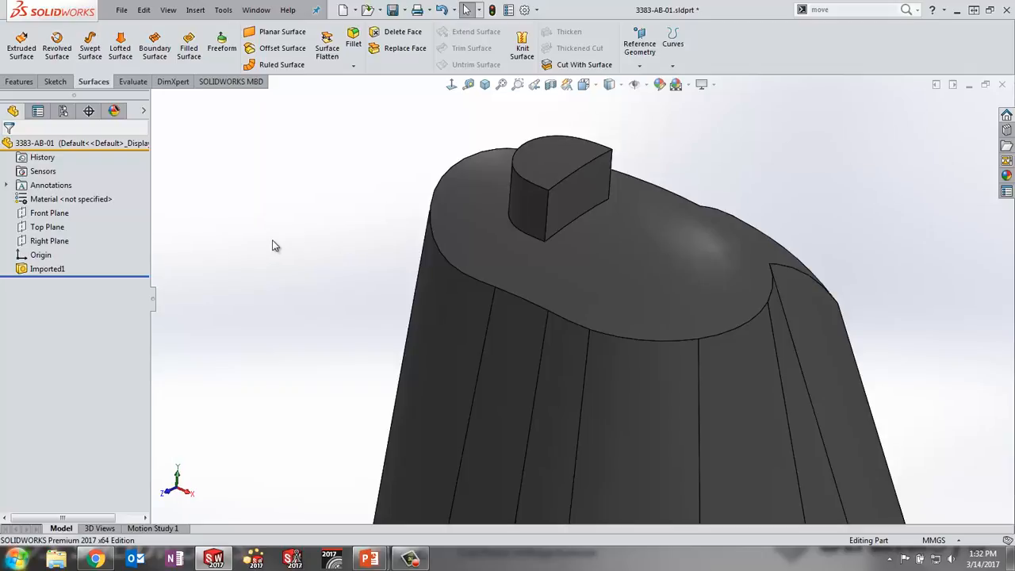
Remove the D-shaped boss by applying Delete Face with Delete and Patch to its flat side, curved side and upper face.
{"action": "left_click", "coordinate": [403, 34]}
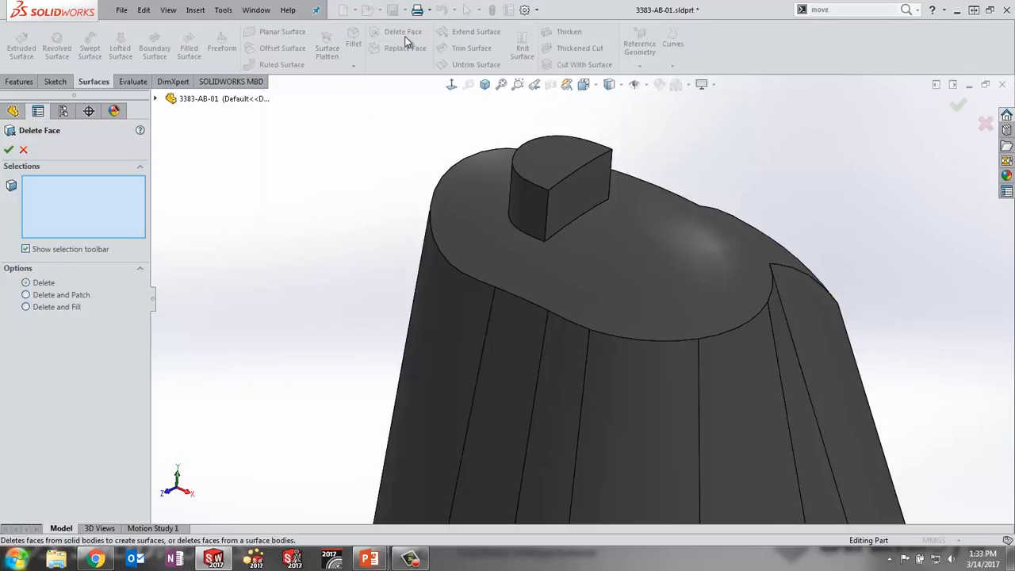
{"action": "left_click", "coordinate": [49, 295]}
{"action": "left_click", "coordinate": [563, 199]}
{"action": "left_click", "coordinate": [540, 203]}
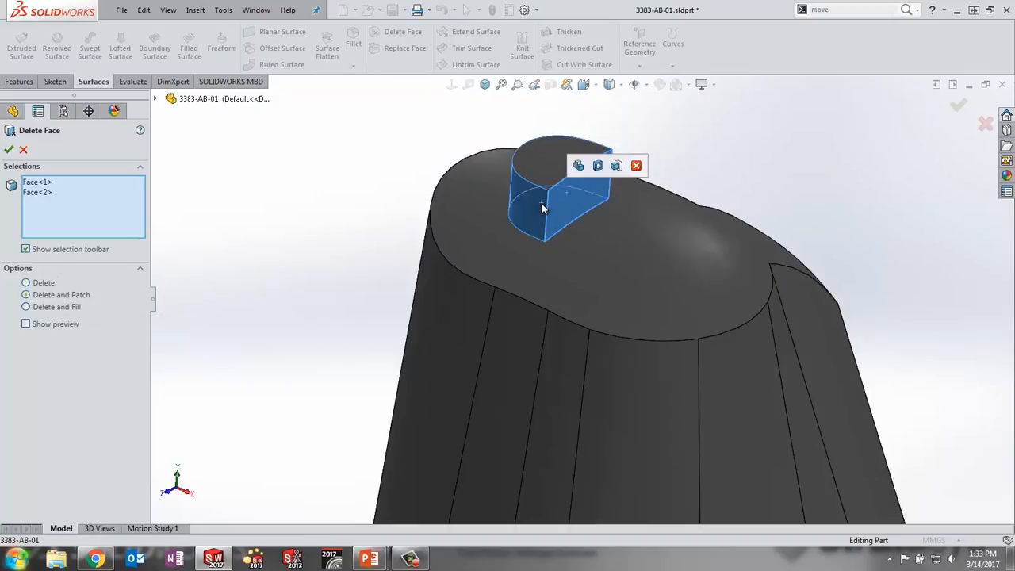
{"action": "left_click", "coordinate": [536, 164]}
{"action": "key", "text": "Return"}
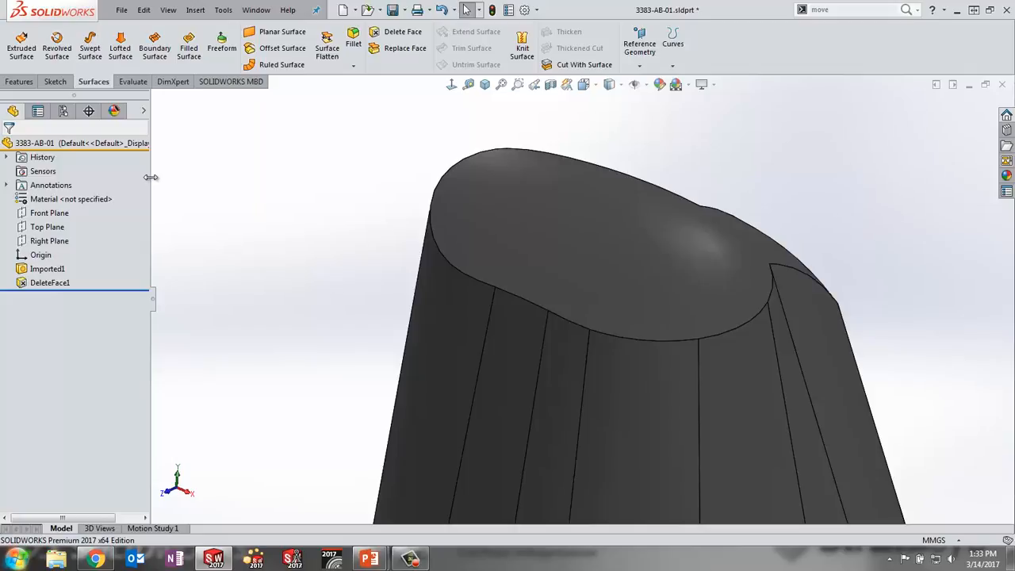
{"action": "left_click", "coordinate": [394, 32]}
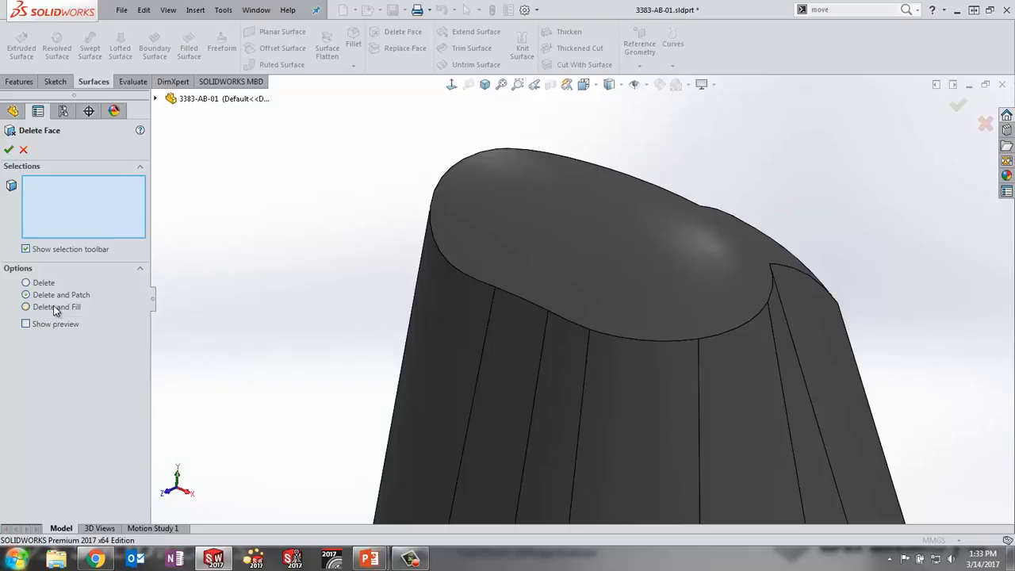
{"action": "left_click", "coordinate": [9, 149]}
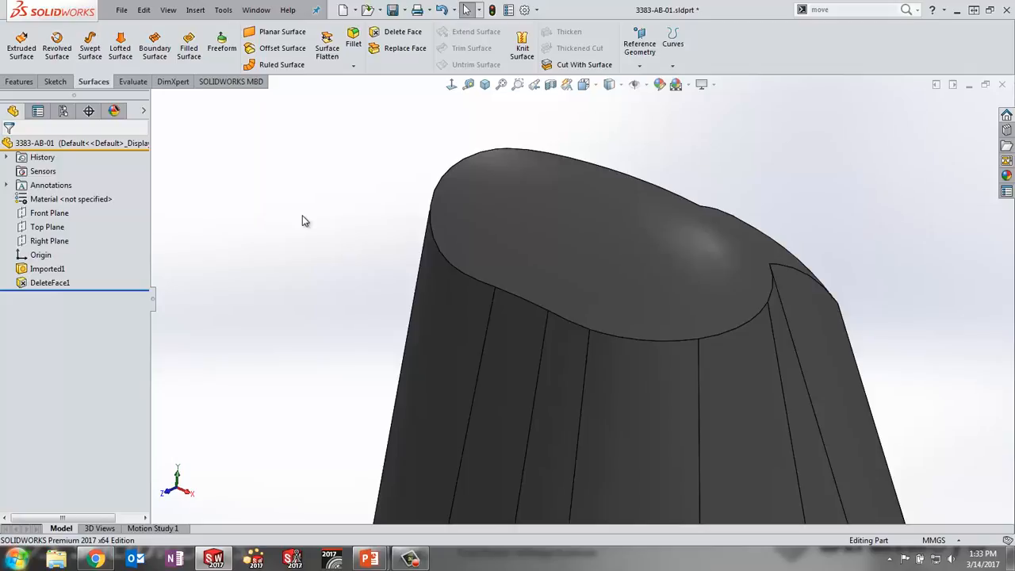
Close the imported part without saving it, and open Knife Handle.SLDPRT from the Surfacing folder.
{"action": "left_click", "coordinate": [1001, 88]}
{"action": "left_click", "coordinate": [506, 304]}
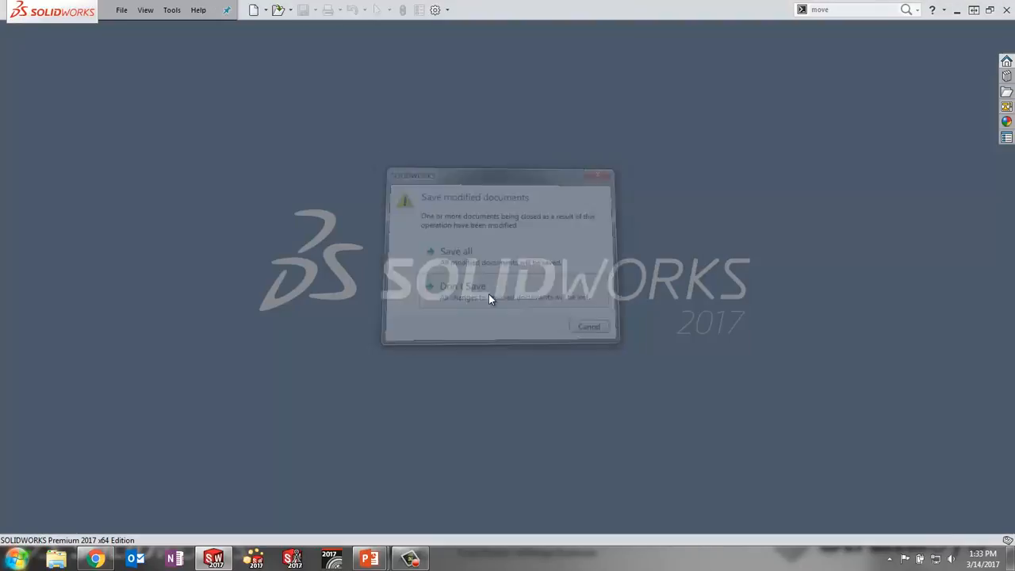
{"action": "left_click", "coordinate": [278, 9]}
{"action": "left_click", "coordinate": [310, 149]}
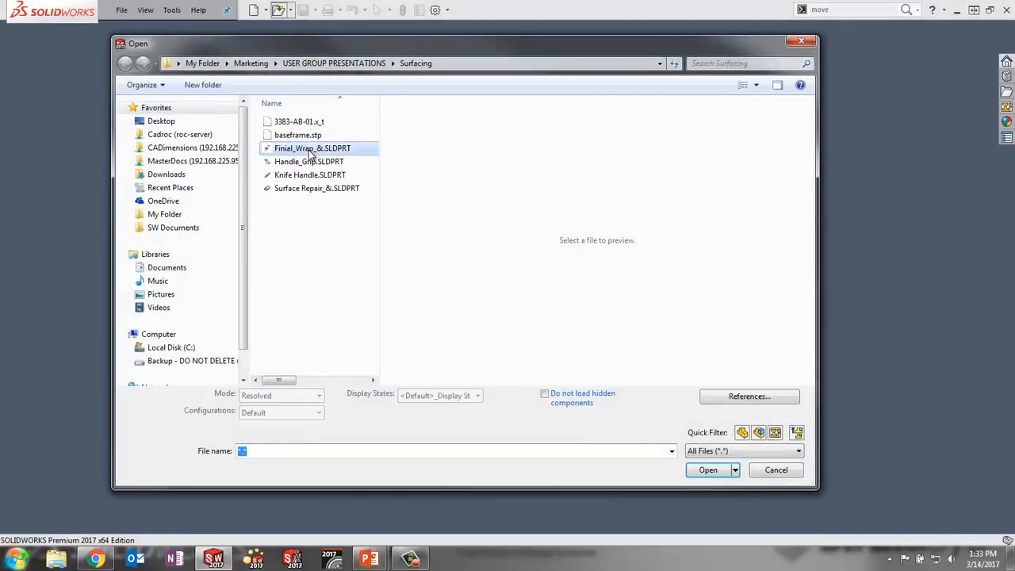
{"action": "left_click", "coordinate": [306, 162]}
{"action": "left_click", "coordinate": [307, 174]}
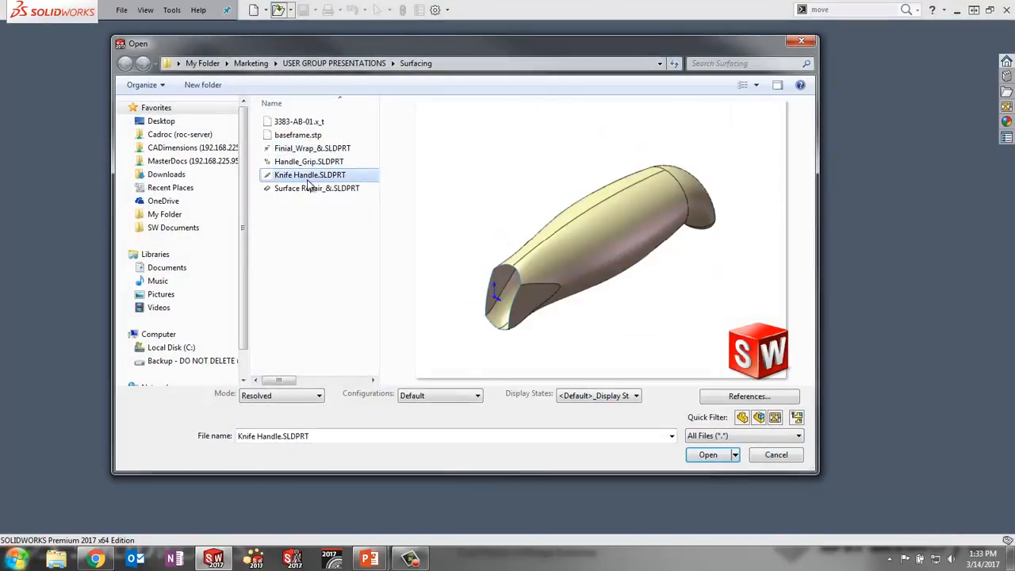
{"action": "left_click", "coordinate": [705, 454]}
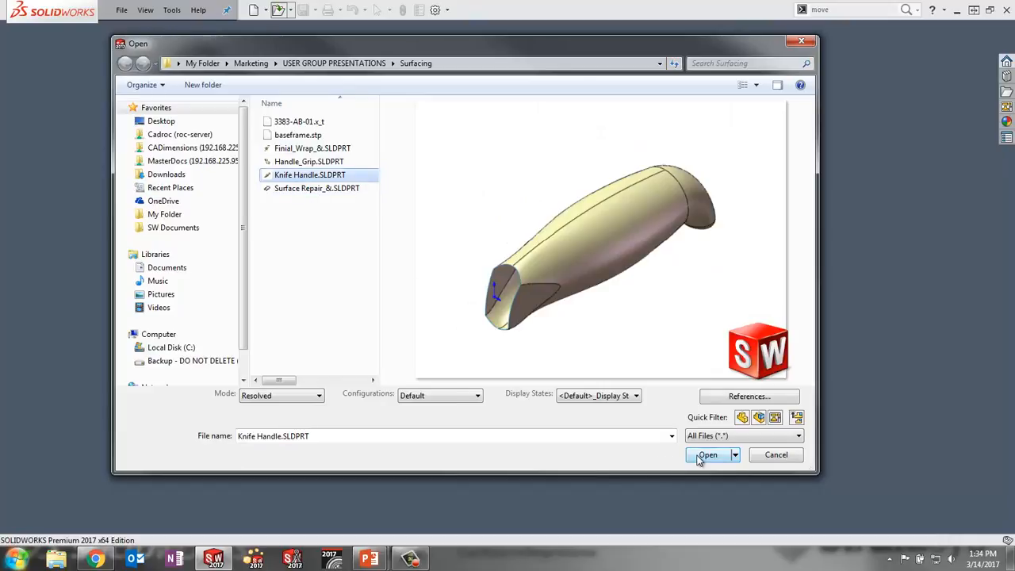
Examine the open front end of the knife handle and the surfaces around it.
{"action": "scroll", "coordinate": [896, 323], "scroll_direction": "down", "scroll_amount": 1}
{"action": "scroll", "coordinate": [746, 322], "scroll_direction": "up", "scroll_amount": 5}
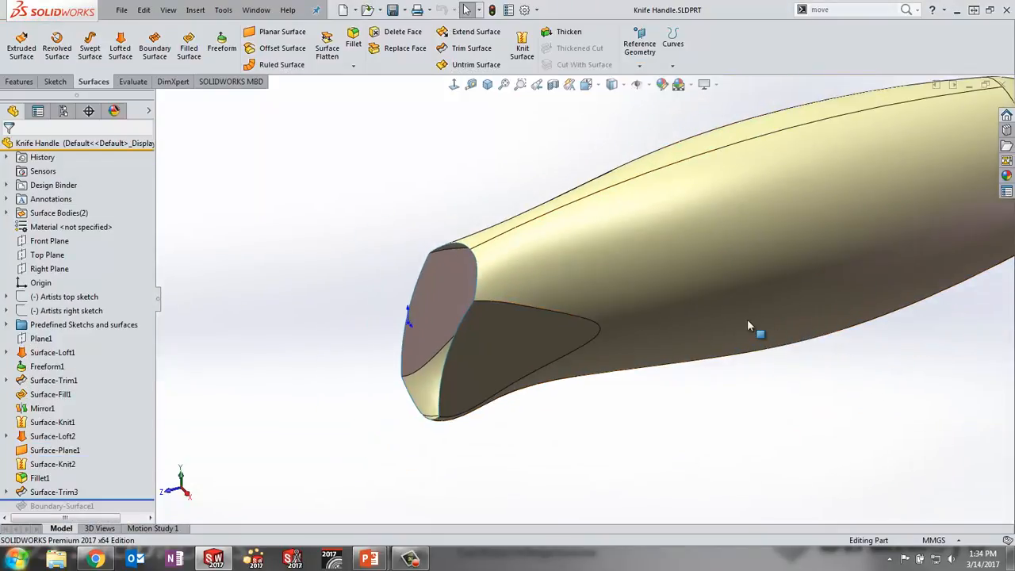
{"action": "mouse_move", "coordinate": [747, 321]}
{"action": "middle_mouse_down"}
{"action": "mouse_move", "coordinate": [813, 262]}
{"action": "mouse_move", "coordinate": [735, 306]}
{"action": "middle_mouse_up"}
{"action": "scroll", "coordinate": [588, 290], "scroll_direction": "down", "scroll_amount": 2}
{"action": "scroll", "coordinate": [534, 271], "scroll_direction": "up", "scroll_amount": 1}
{"action": "middle_click_drag", "start_coordinate": [538, 262], "coordinate": [554, 287]}
{"action": "scroll", "coordinate": [513, 283], "scroll_direction": "down", "scroll_amount": 3}
{"action": "scroll", "coordinate": [557, 299], "scroll_direction": "up", "scroll_amount": 1}
{"action": "scroll", "coordinate": [523, 290], "scroll_direction": "down", "scroll_amount": 1}
{"action": "middle_click", "coordinate": [544, 287]}
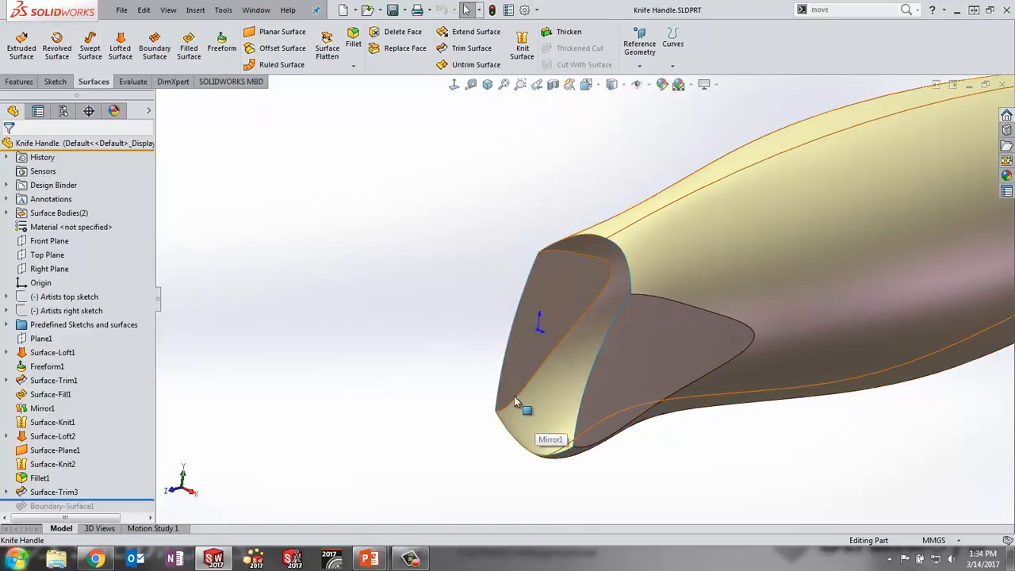
Cap the handle's front opening with a Fill Surface along its open edge loop, using Contact edges, Merge result and Create solid.
{"action": "left_click", "coordinate": [188, 45]}
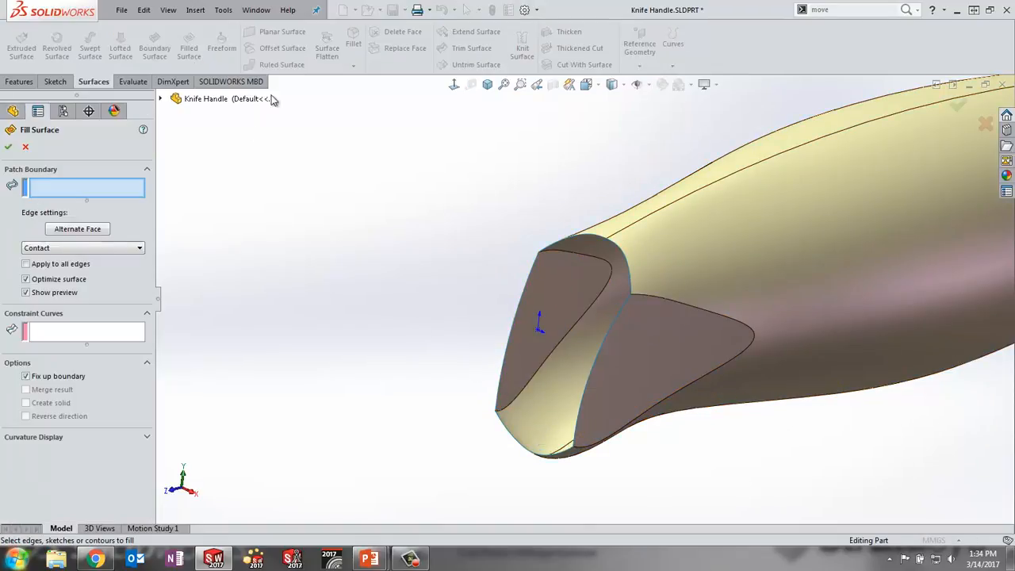
{"action": "right_click", "coordinate": [588, 235]}
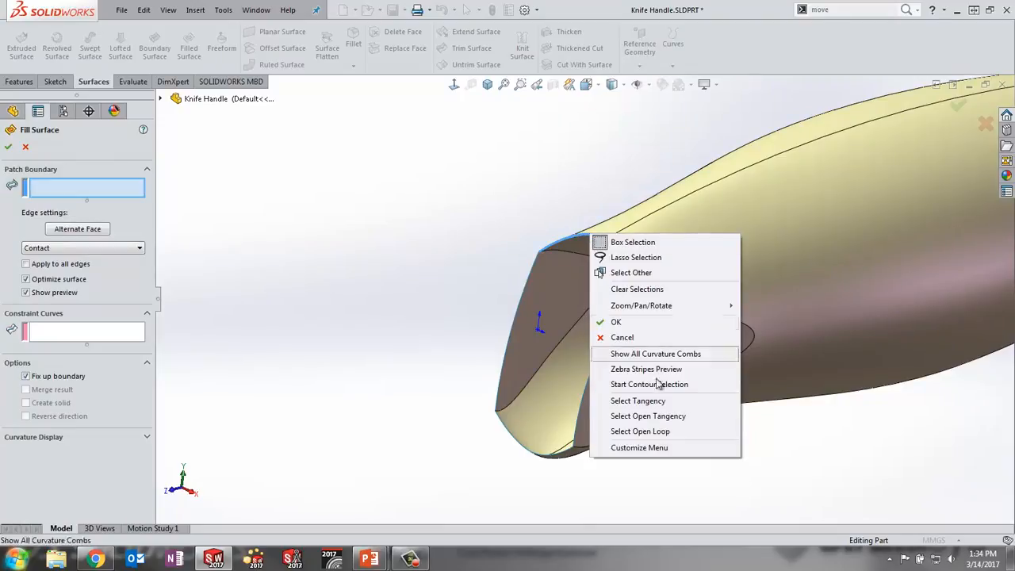
{"action": "left_click", "coordinate": [634, 430]}
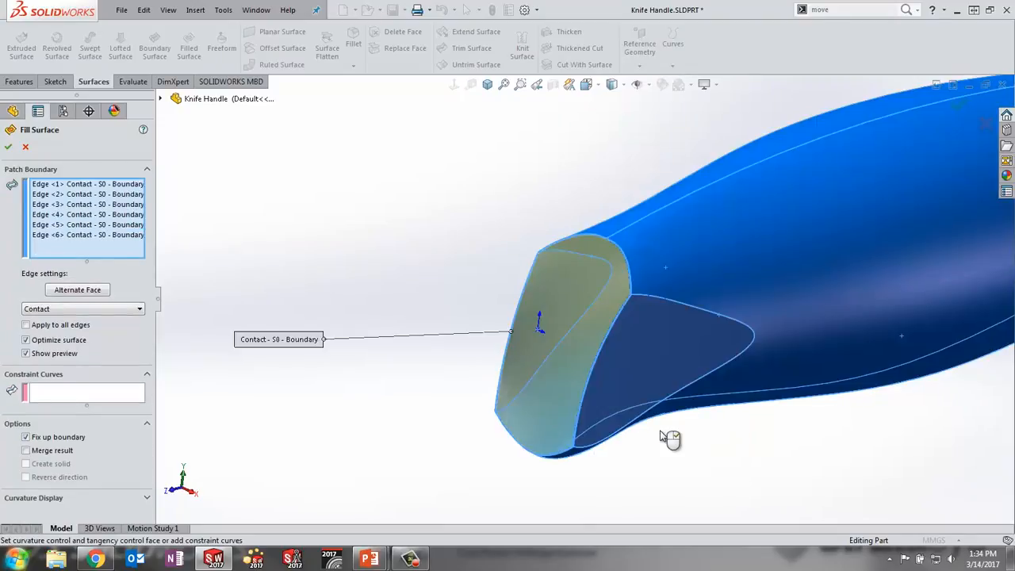
{"action": "left_click", "coordinate": [53, 451]}
{"action": "left_click", "coordinate": [50, 463]}
{"action": "left_click", "coordinate": [8, 146]}
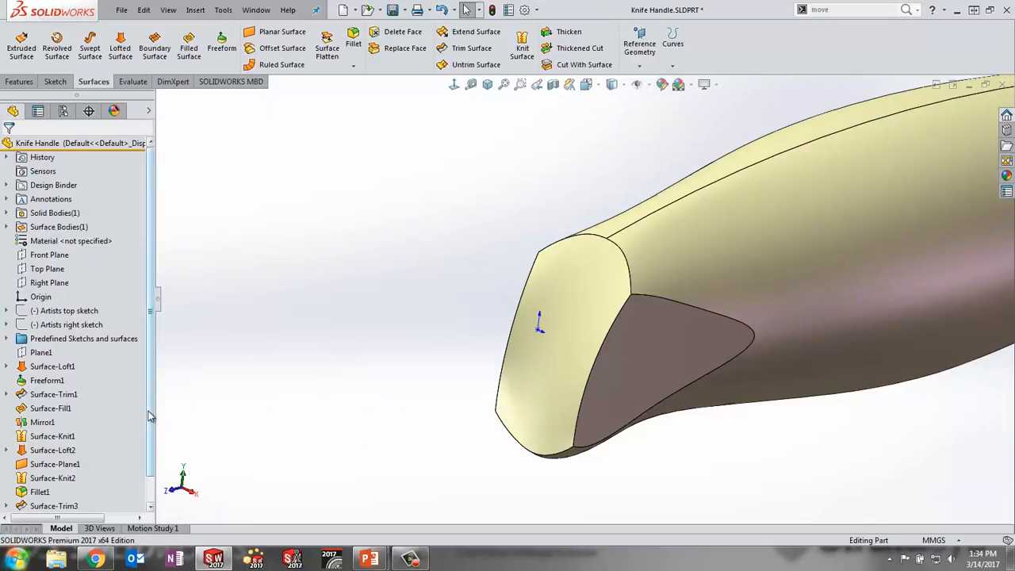
Delete the fill surface that caps the handle's front opening.
{"action": "scroll", "coordinate": [152, 419], "scroll_direction": "down", "scroll_amount": 2}
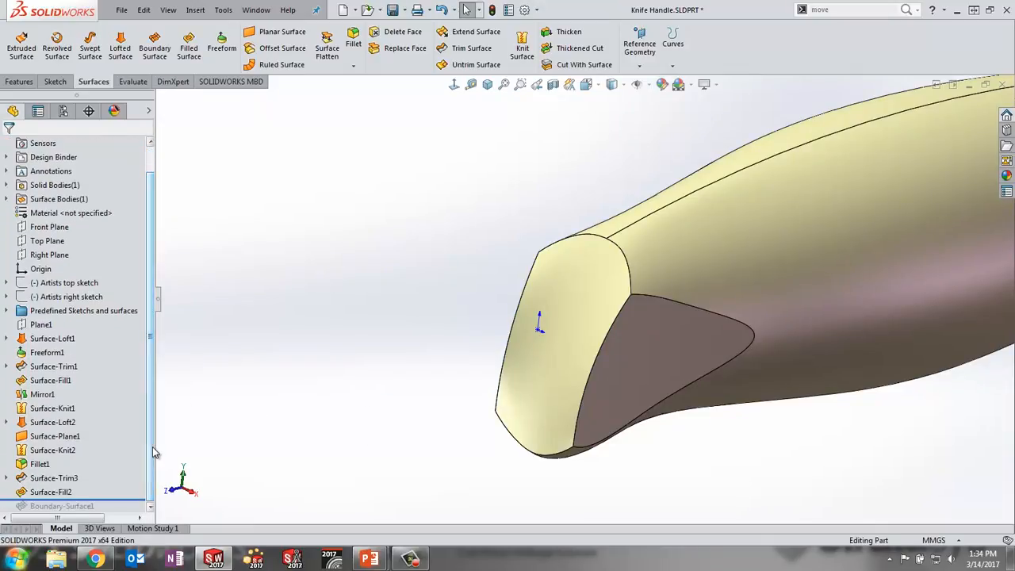
{"action": "left_click", "coordinate": [67, 495]}
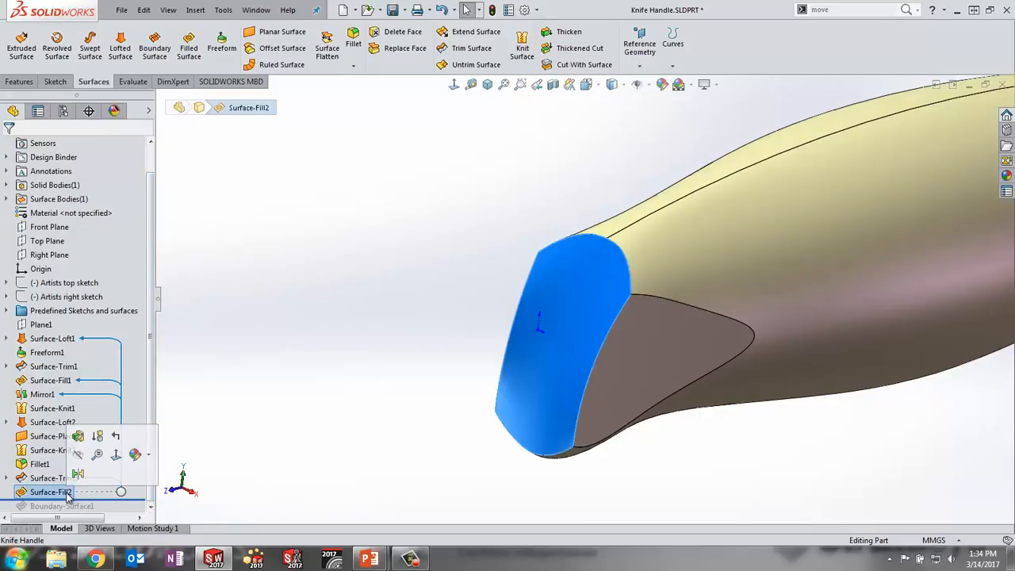
{"action": "key", "text": "Delete"}
{"action": "key", "text": "Return"}
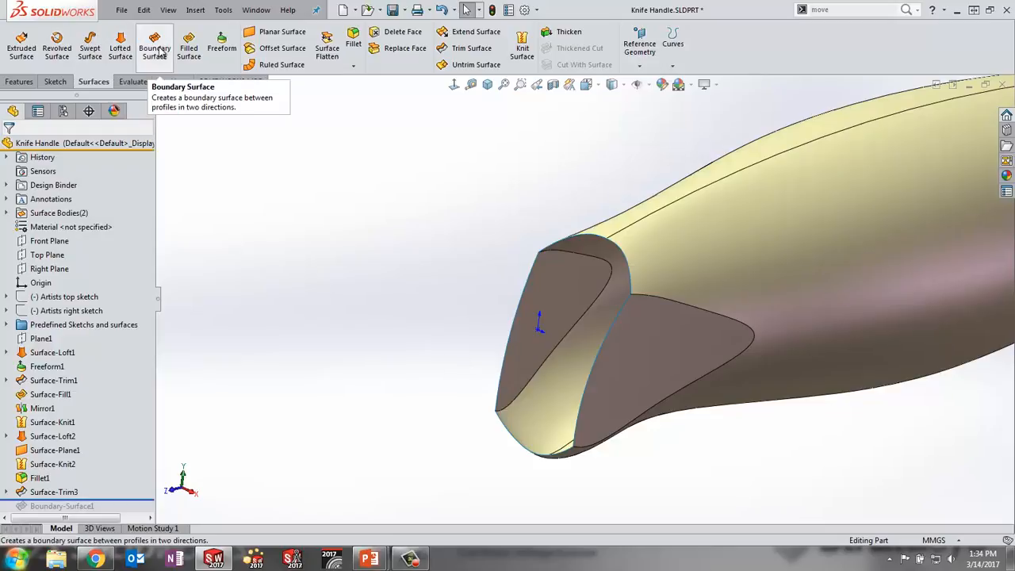
Begin a Boundary Surface across the front opening with its two long side edges as Direction 1 curves.
{"action": "middle_click_drag", "start_coordinate": [553, 236], "coordinate": [570, 254]}
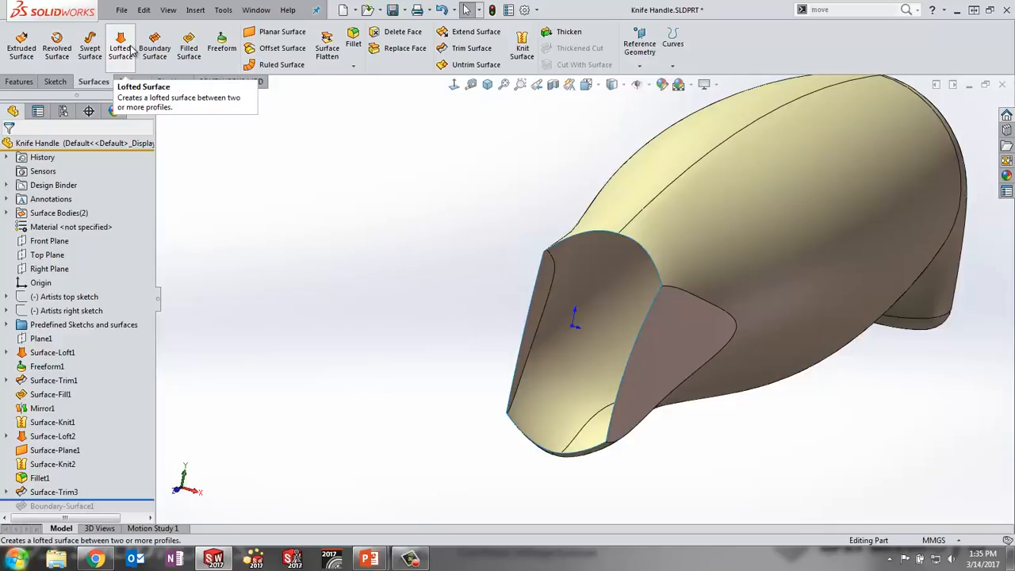
{"action": "left_click", "coordinate": [156, 48]}
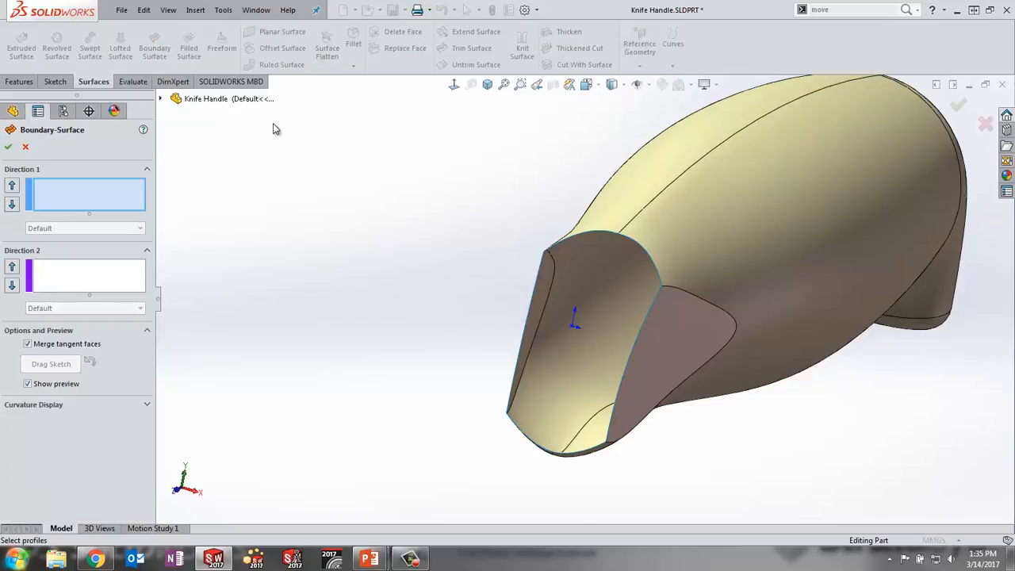
{"action": "right_click", "coordinate": [461, 210]}
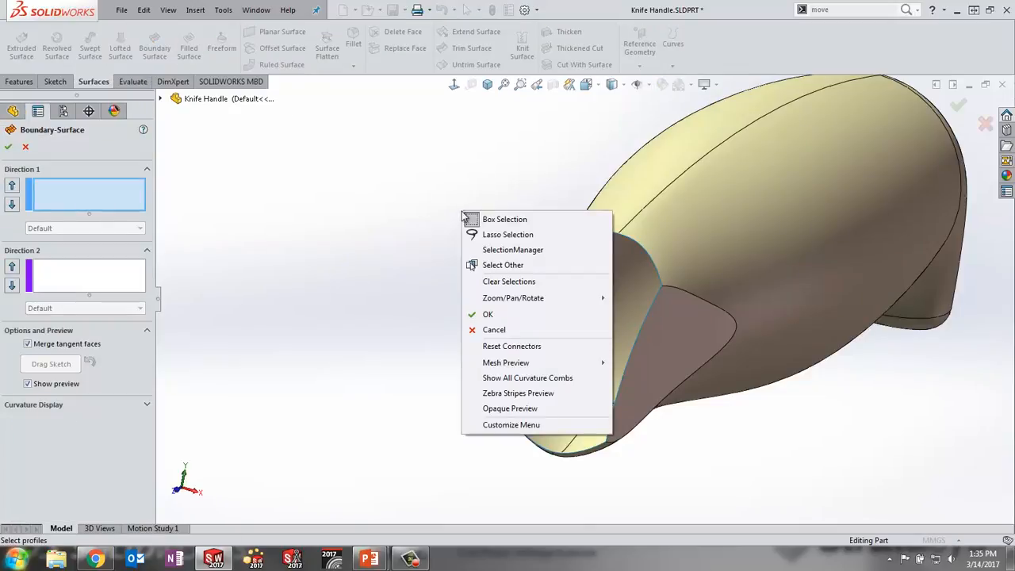
{"action": "left_click", "coordinate": [410, 233]}
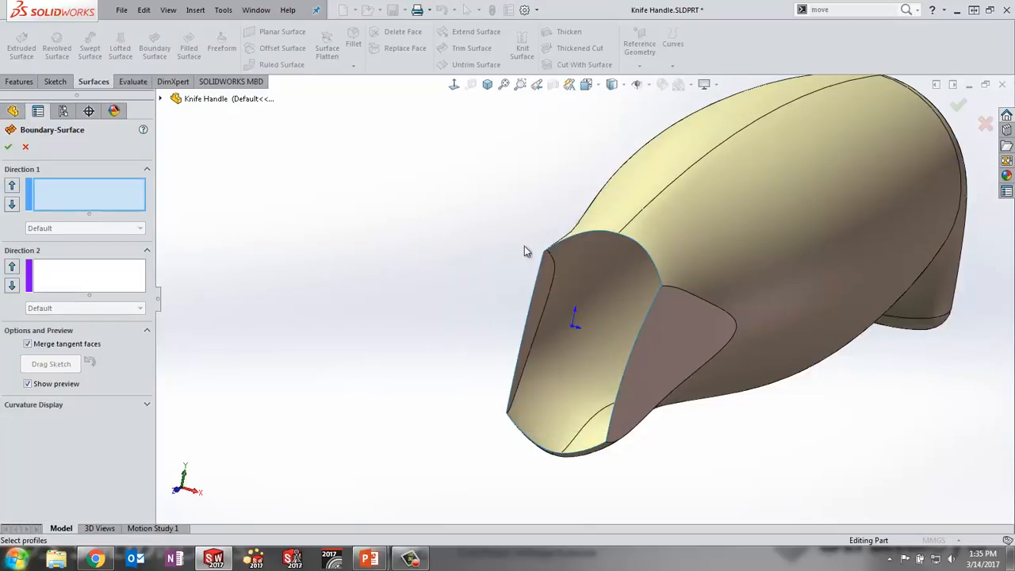
{"action": "left_click", "coordinate": [657, 298]}
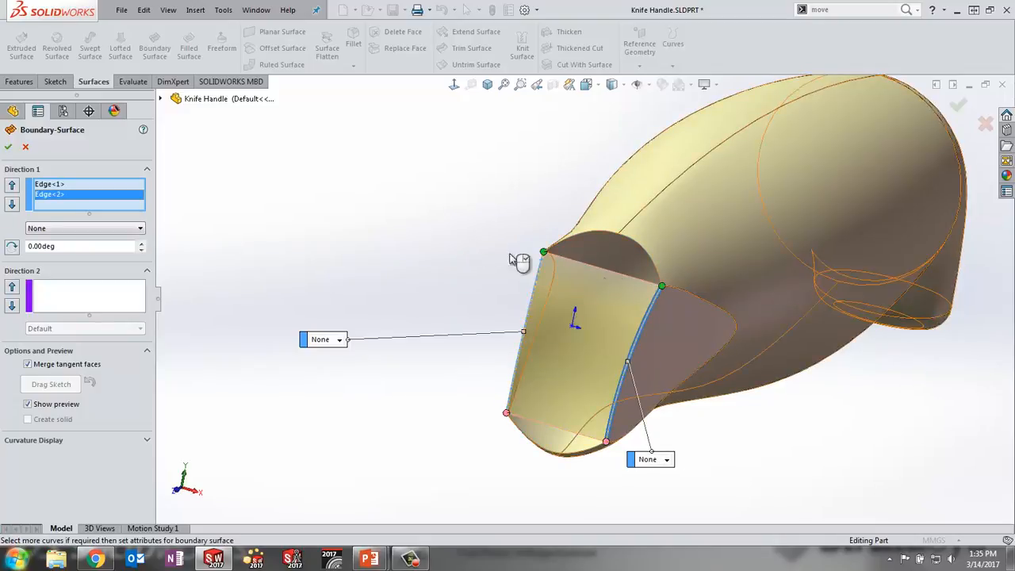
Add the two upper edges of the opening as one open group in Direction 2, using the SelectionManager.
{"action": "right_click", "coordinate": [444, 233]}
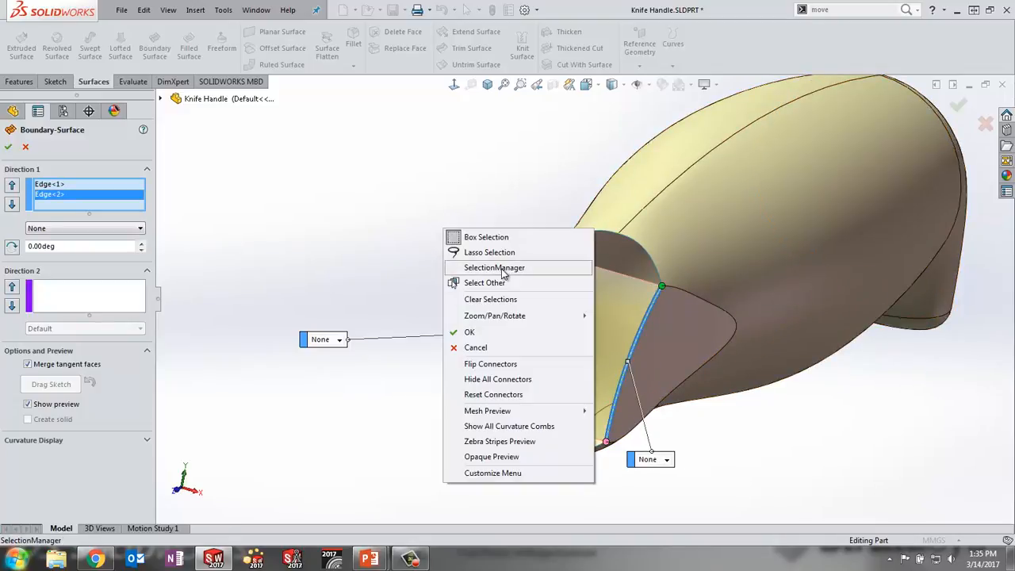
{"action": "left_click", "coordinate": [495, 268]}
{"action": "left_click", "coordinate": [93, 298]}
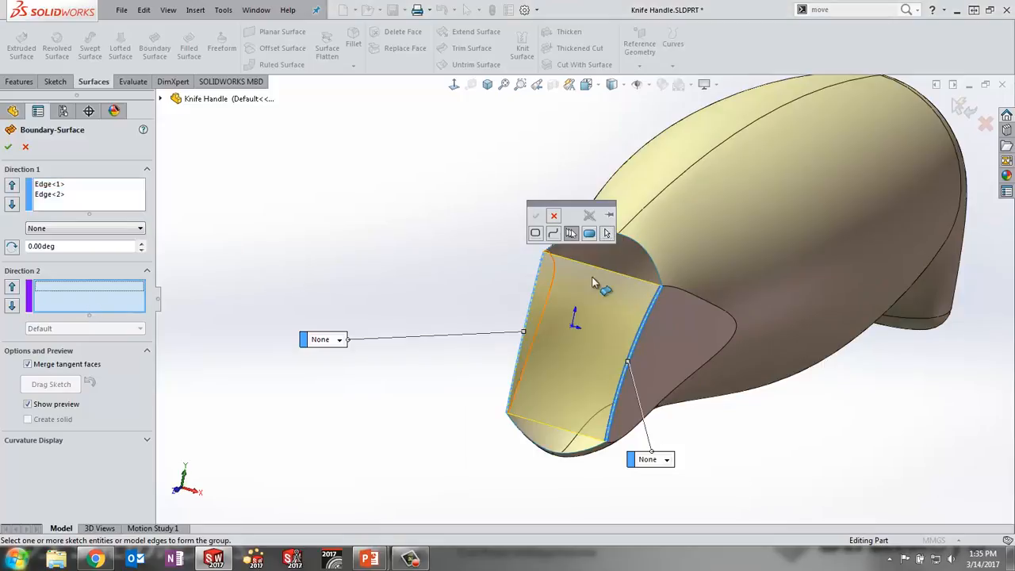
{"action": "left_click_drag", "start_coordinate": [573, 212], "coordinate": [410, 135]}
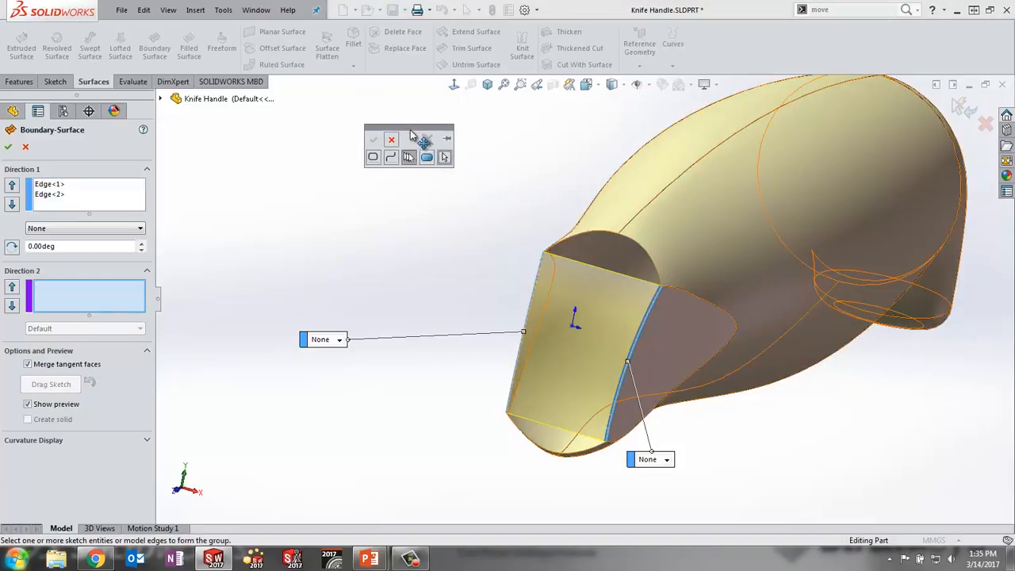
{"action": "left_click", "coordinate": [587, 233]}
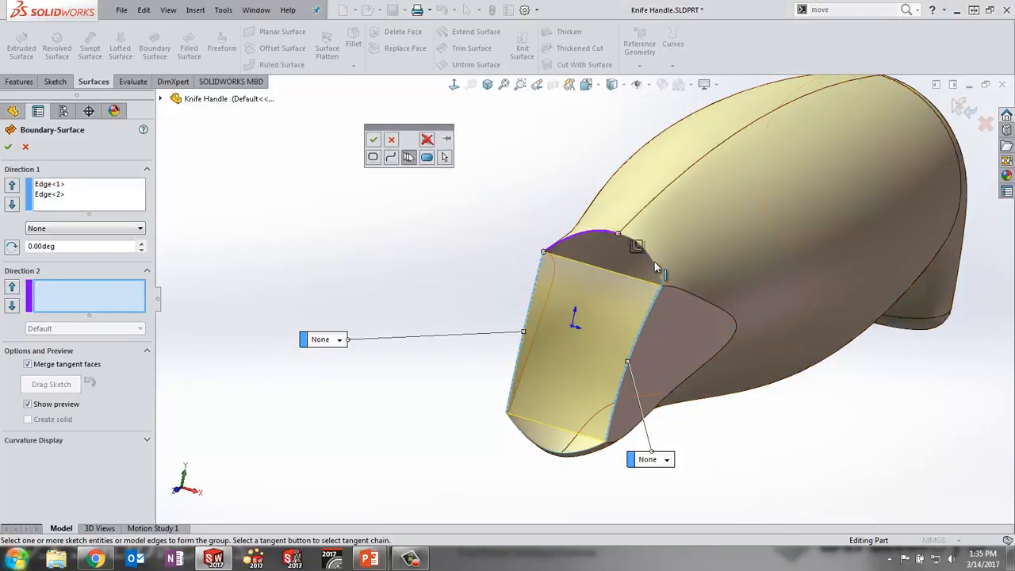
{"action": "left_click", "coordinate": [654, 261]}
{"action": "right_click", "coordinate": [654, 261]}
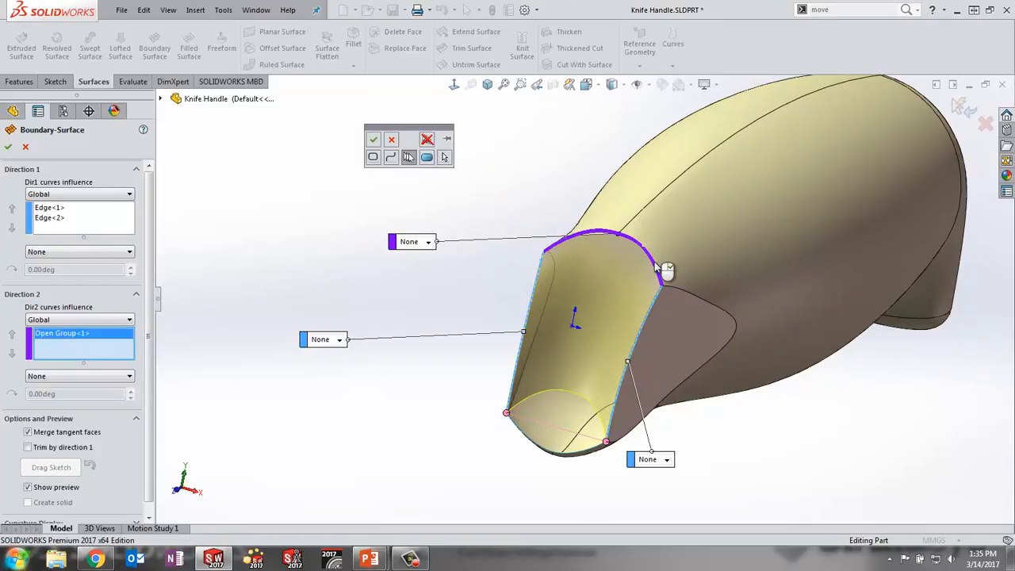
Group the two lower edges of the opening as the second Direction 2 curve and create the boundary surface.
{"action": "right_click", "coordinate": [354, 297]}
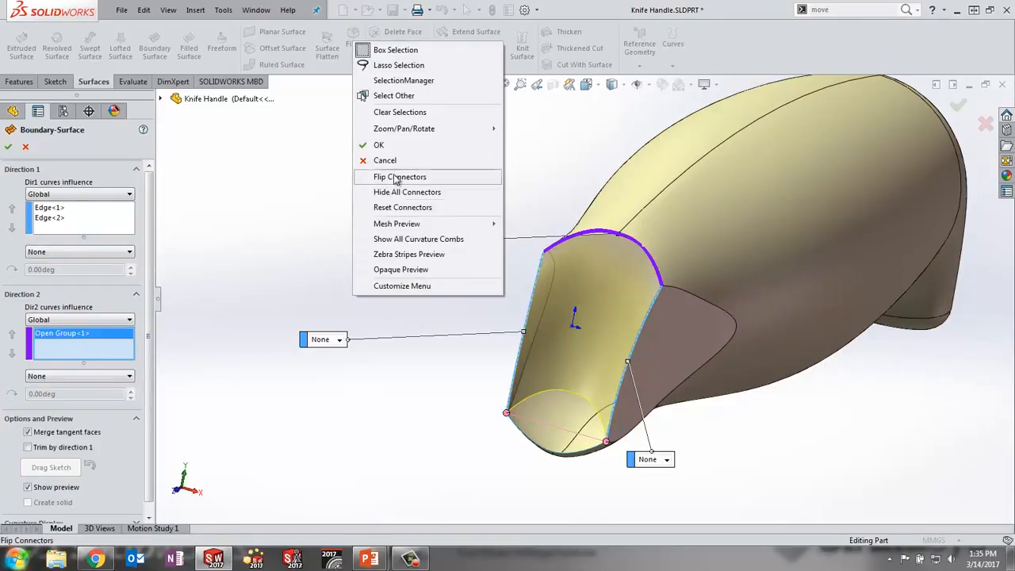
{"action": "left_click", "coordinate": [396, 82]}
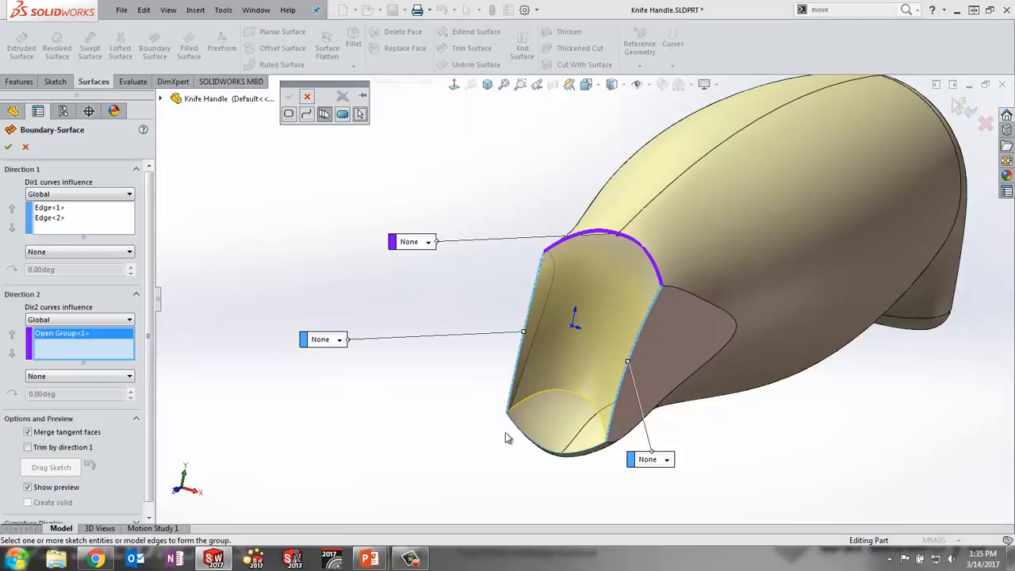
{"action": "left_click", "coordinate": [544, 445]}
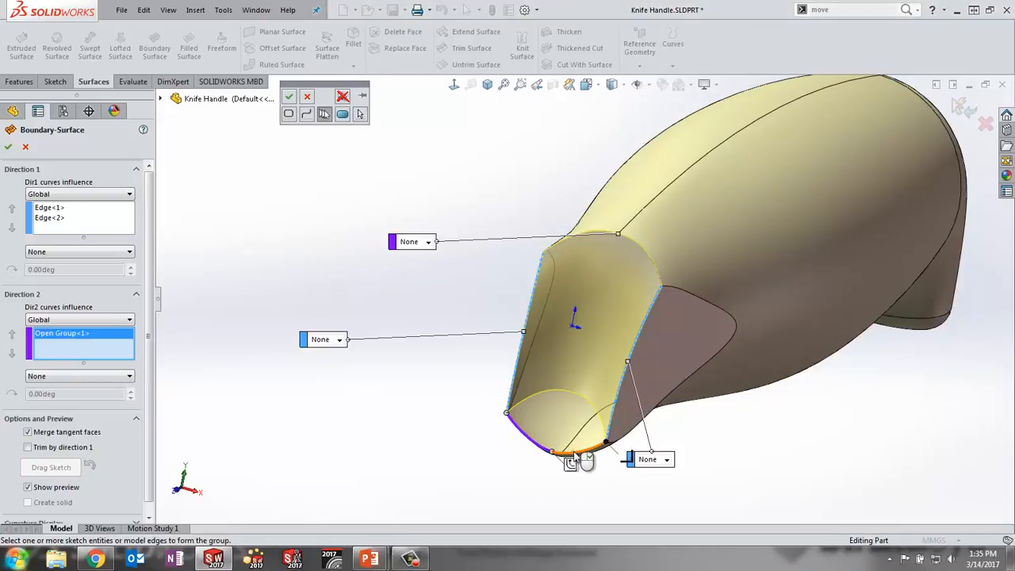
{"action": "left_click", "coordinate": [574, 455]}
{"action": "right_click", "coordinate": [574, 454]}
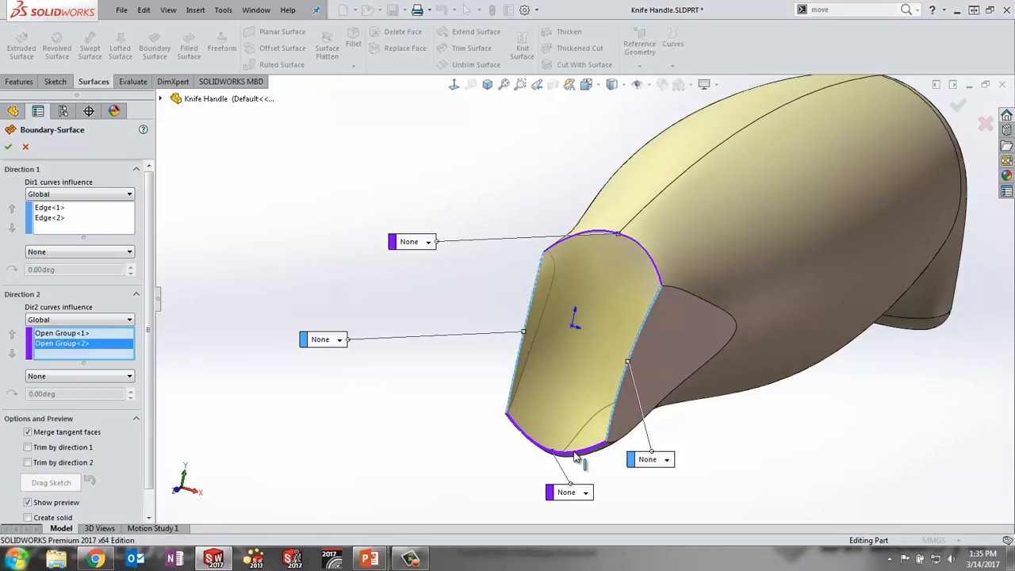
{"action": "right_click", "coordinate": [574, 454]}
{"action": "left_click", "coordinate": [590, 270]}
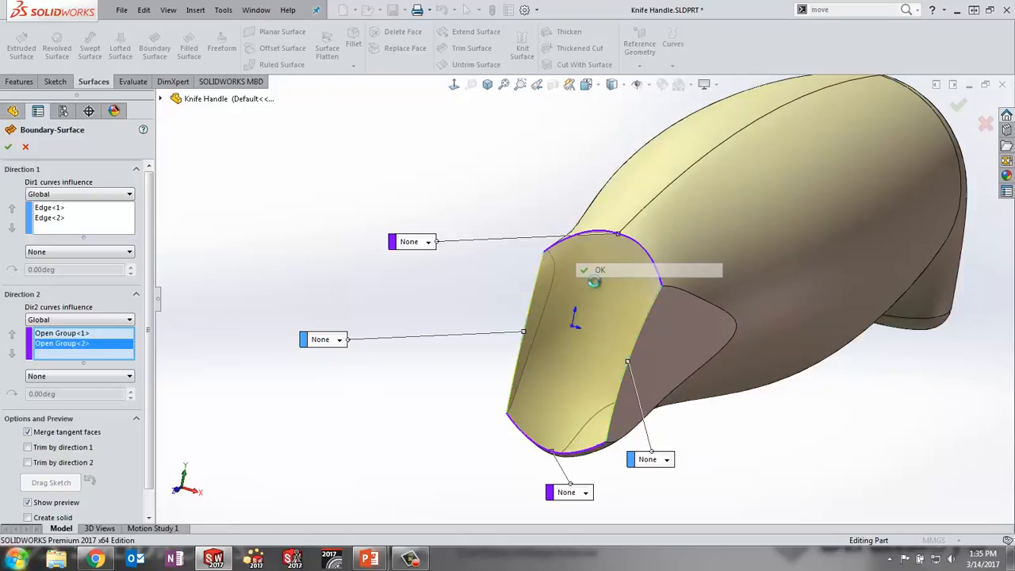
Knit the new boundary surface with the trimmed handle surface using Create solid, leaving the thumb button surface out of the selection.
{"action": "middle_click_drag", "start_coordinate": [565, 334], "coordinate": [533, 325]}
{"action": "left_click", "coordinate": [420, 312]}
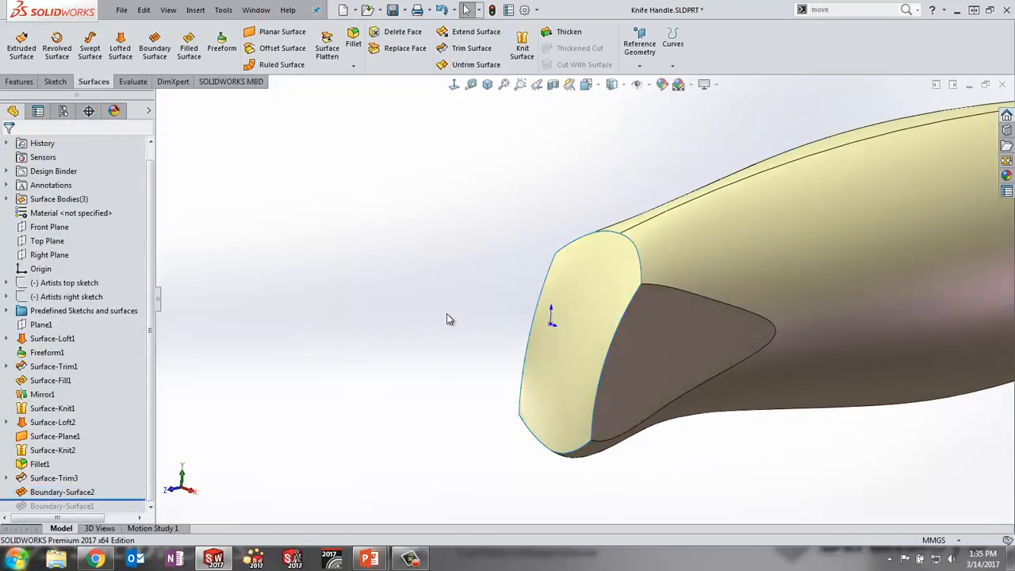
{"action": "scroll", "coordinate": [603, 327], "scroll_direction": "down", "scroll_amount": 1}
{"action": "scroll", "coordinate": [591, 297], "scroll_direction": "up", "scroll_amount": 2}
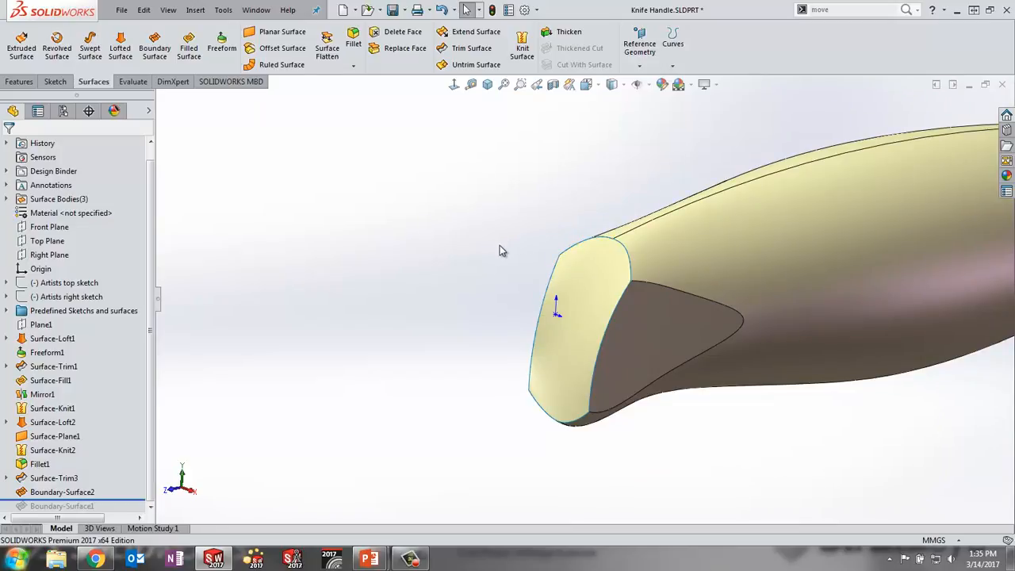
{"action": "left_click", "coordinate": [521, 45]}
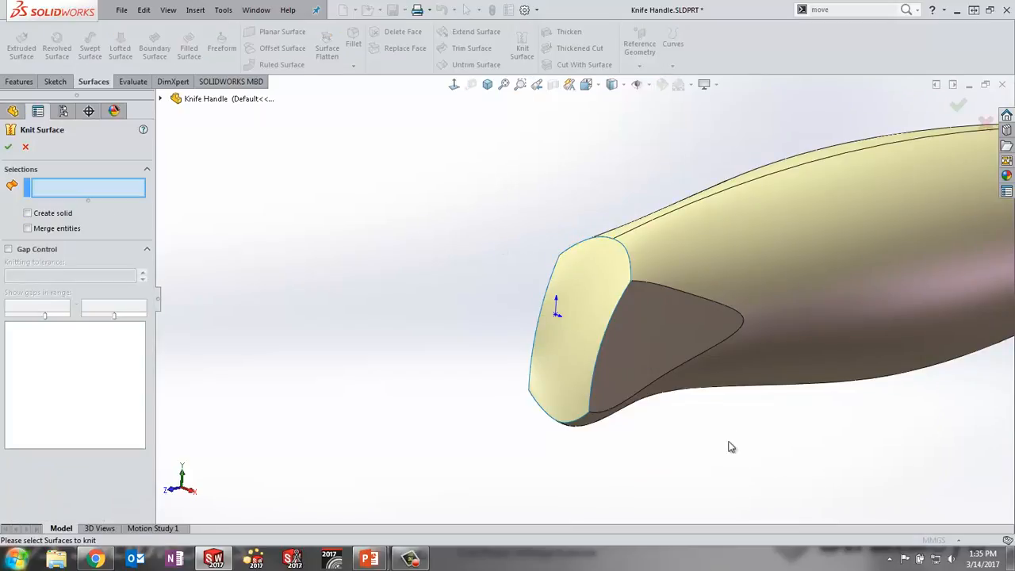
{"action": "left_click_drag", "start_coordinate": [750, 472], "coordinate": [528, 221]}
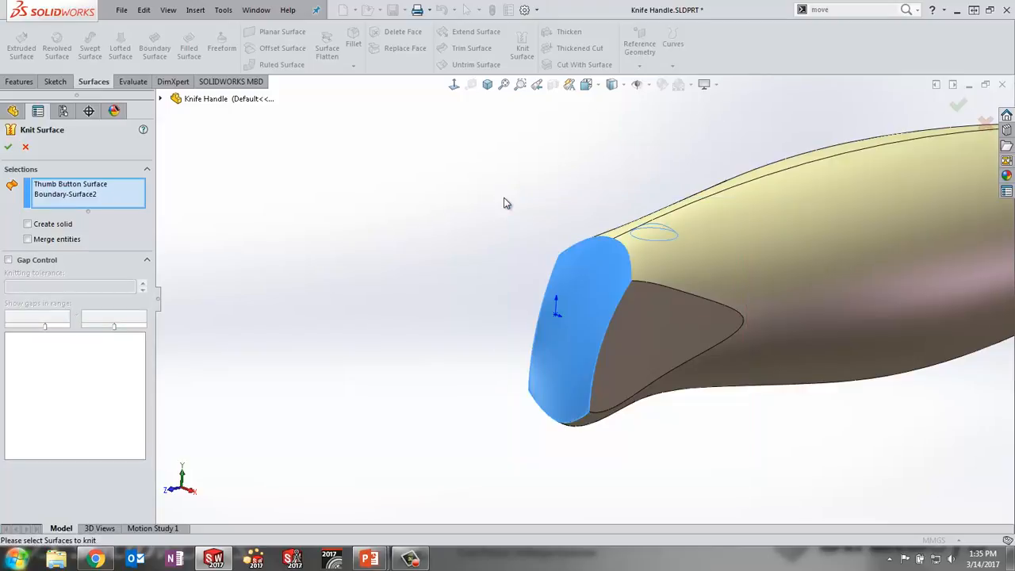
{"action": "left_click", "coordinate": [657, 240]}
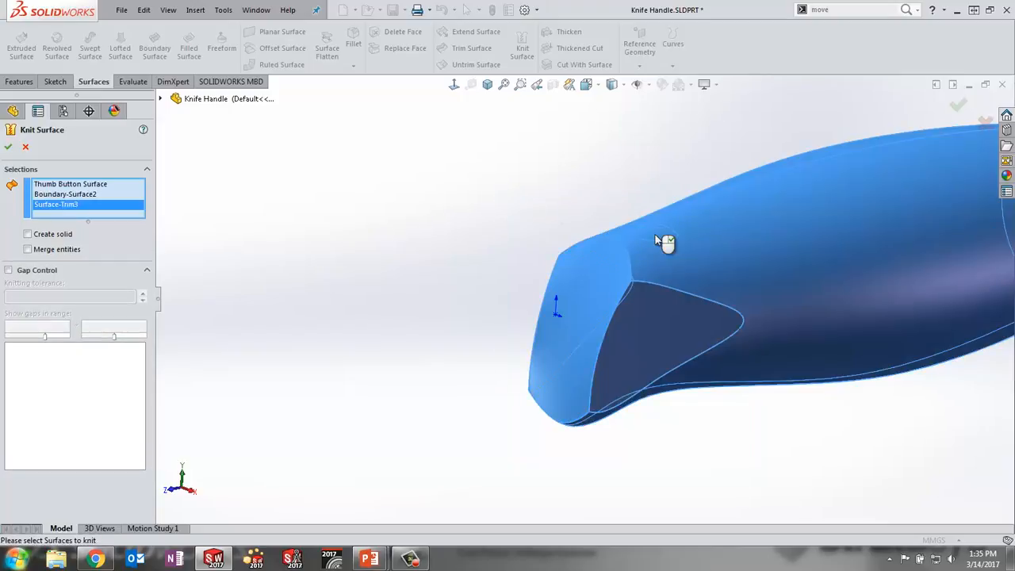
{"action": "right_click", "coordinate": [76, 186]}
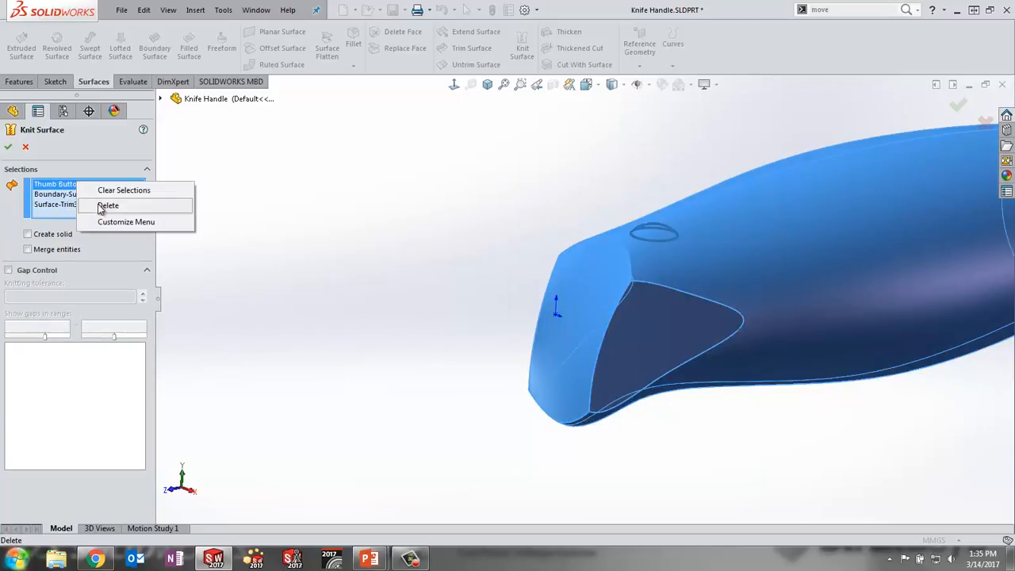
{"action": "left_click", "coordinate": [101, 205]}
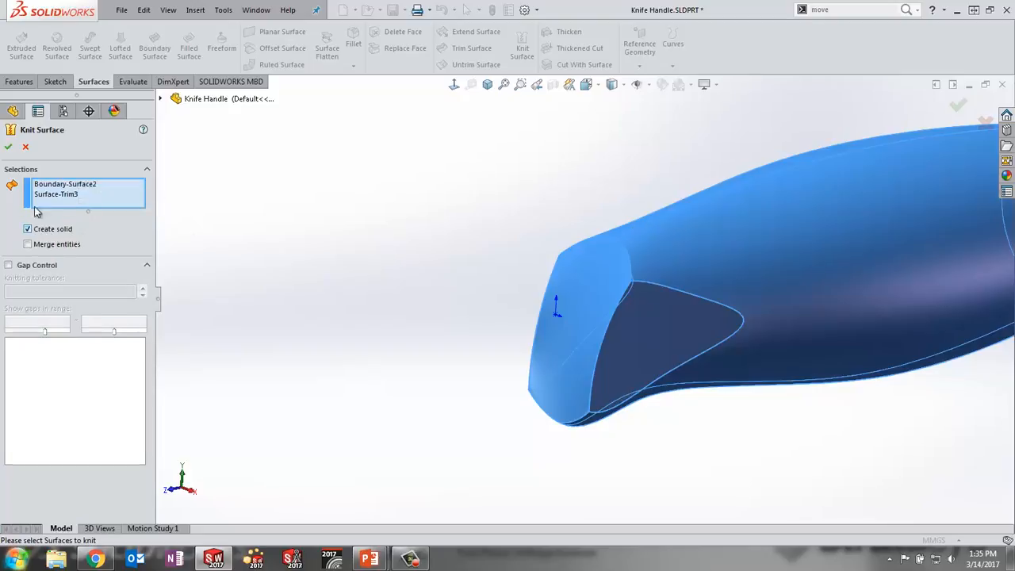
{"action": "left_click", "coordinate": [8, 147]}
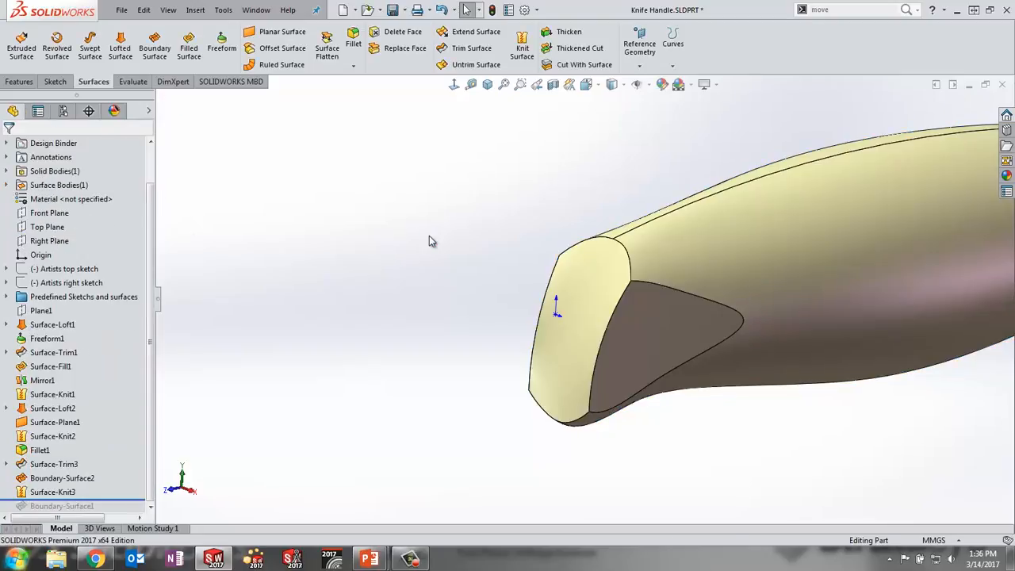
Delete the boundary surface at the front opening together with its dependent knit.
{"action": "middle_click_drag", "start_coordinate": [437, 248], "coordinate": [460, 247]}
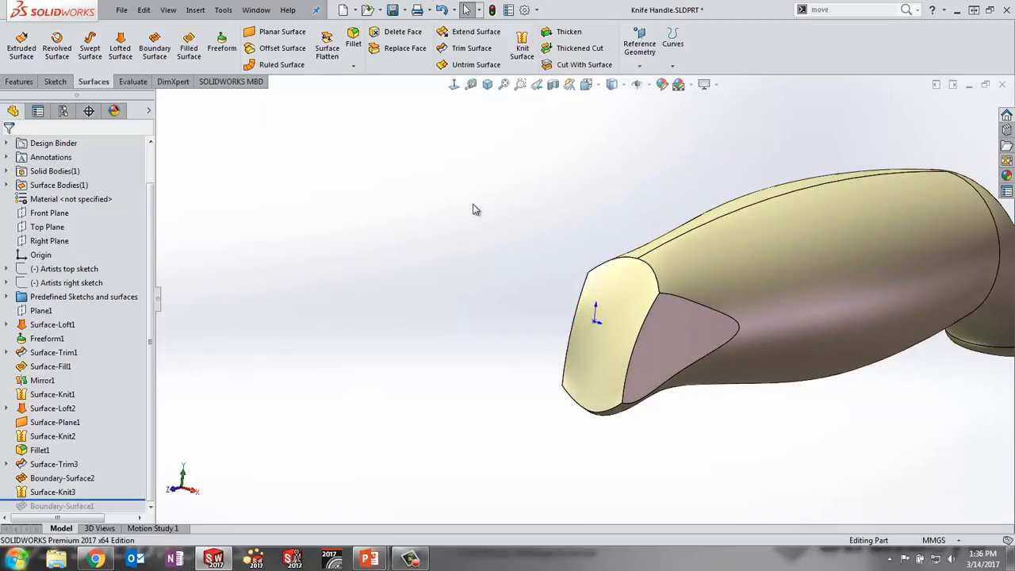
{"action": "left_click", "coordinate": [57, 479]}
{"action": "key", "text": "Delete"}
{"action": "key", "text": "Return"}
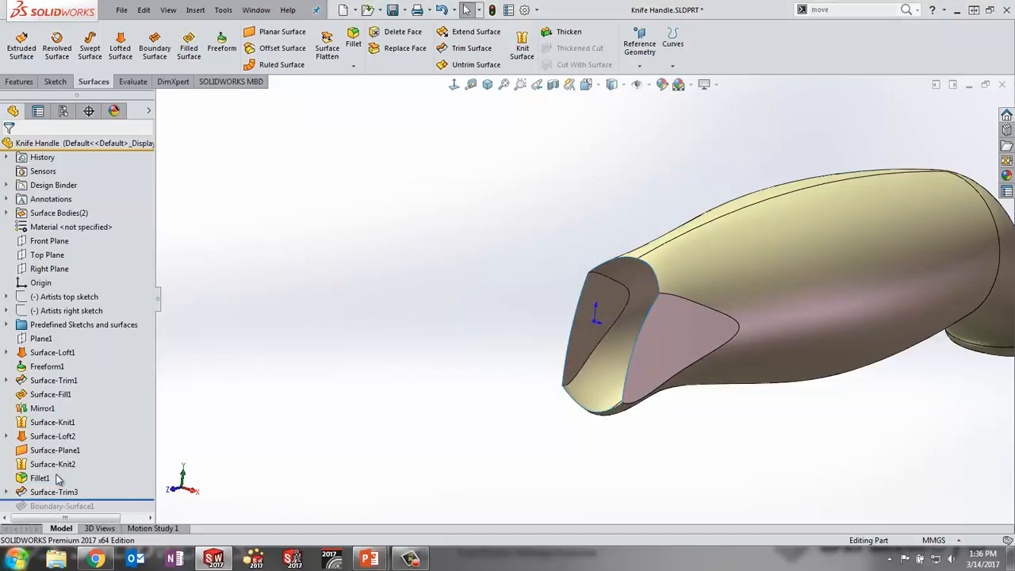
Start a Lofted Surface and group the upper edges of the open front end as the first profile, using the SelectionManager.
{"action": "left_click", "coordinate": [120, 44]}
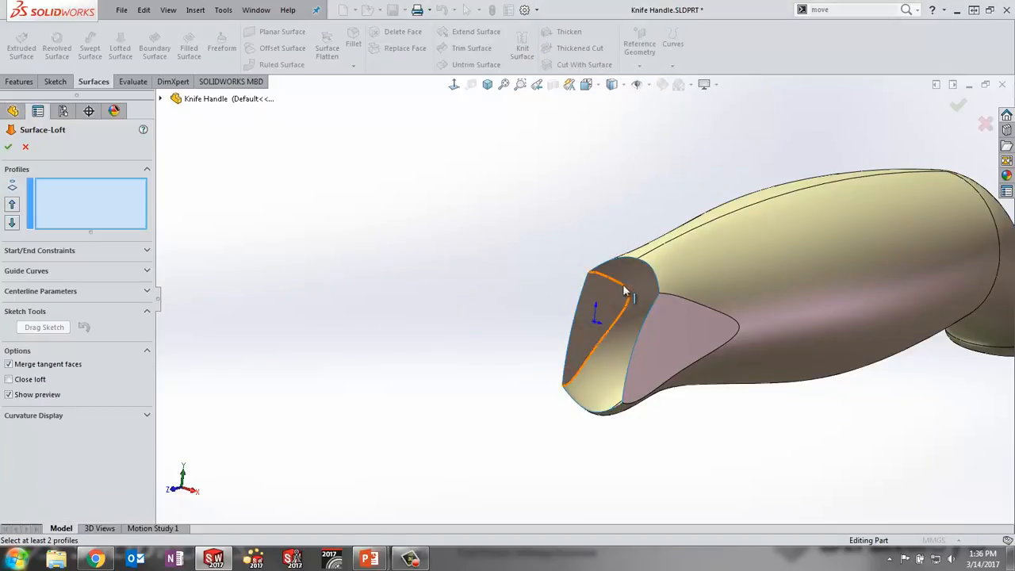
{"action": "scroll", "coordinate": [628, 281], "scroll_direction": "down", "scroll_amount": 3}
{"action": "middle_click_drag", "start_coordinate": [629, 280], "coordinate": [555, 242]}
{"action": "right_click", "coordinate": [520, 219]}
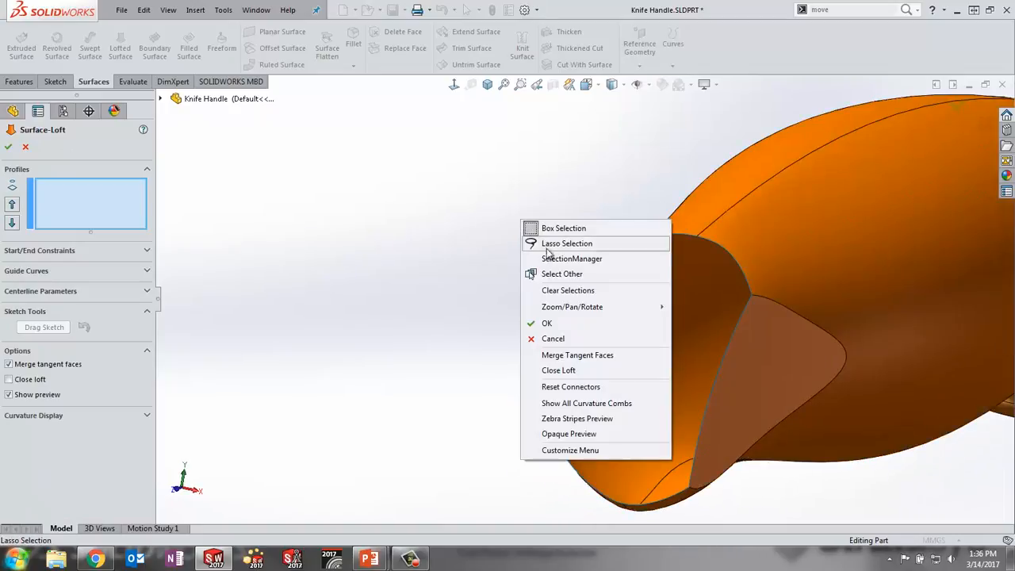
{"action": "left_click", "coordinate": [555, 256]}
{"action": "left_click", "coordinate": [712, 248]}
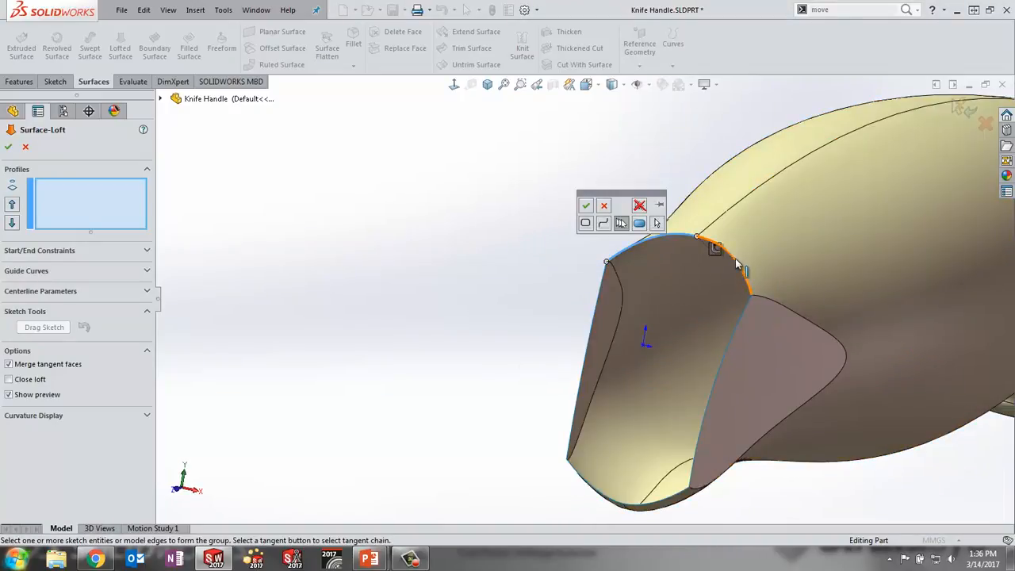
{"action": "left_click", "coordinate": [737, 265]}
{"action": "right_click", "coordinate": [738, 267]}
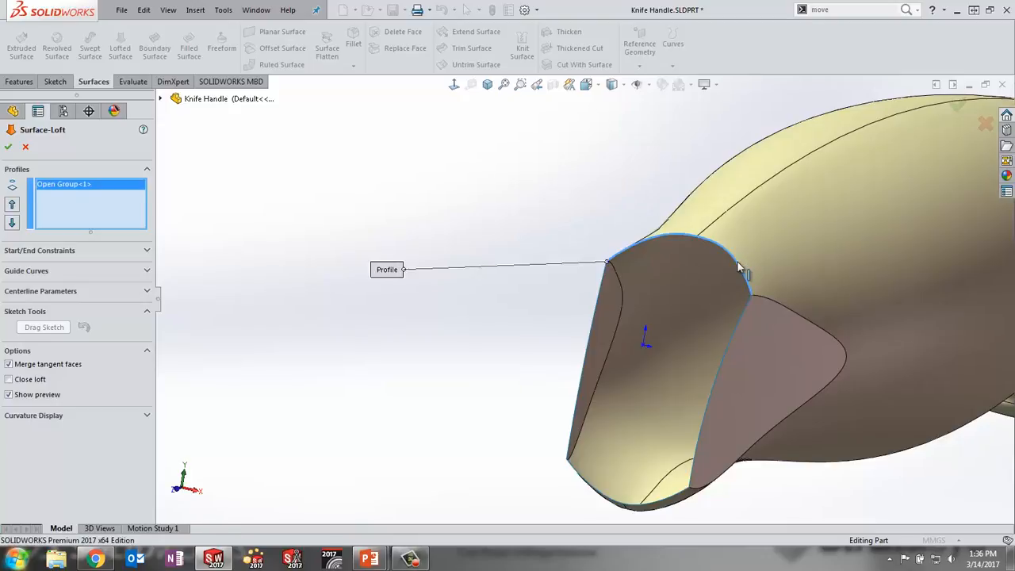
Group the lower edges of the front opening as the loft's second profile, using the SelectionManager.
{"action": "right_click", "coordinate": [474, 351]}
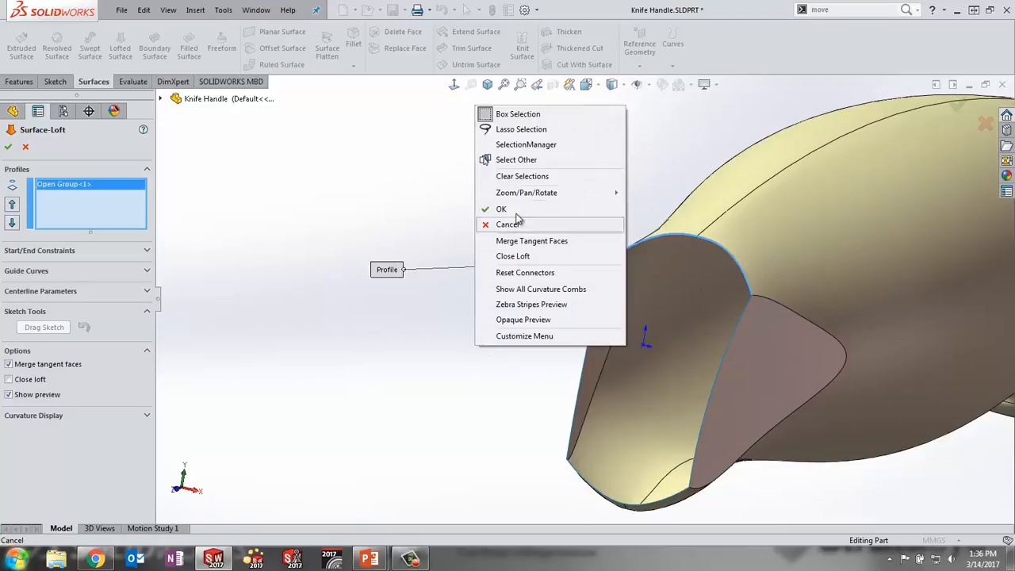
{"action": "left_click", "coordinate": [517, 143]}
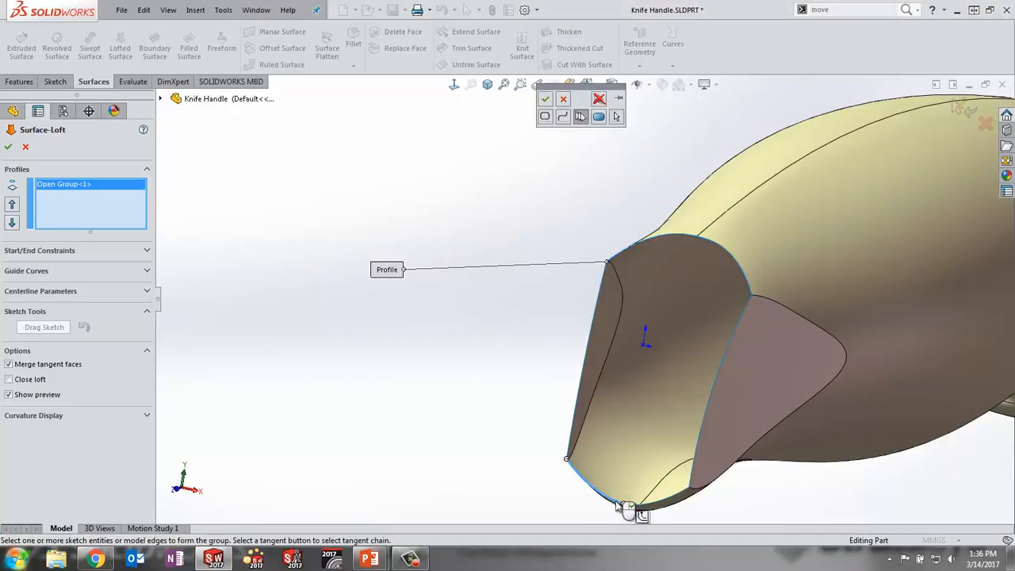
{"action": "left_click", "coordinate": [648, 521]}
{"action": "right_click", "coordinate": [647, 523]}
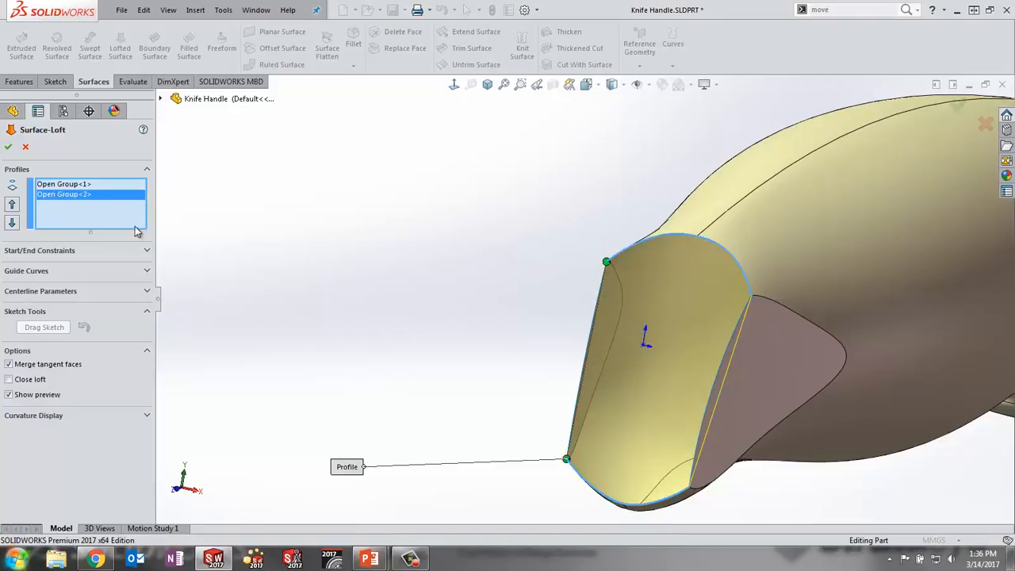
Add the two side edges of the opening as guide curves and create the lofted surface.
{"action": "left_click", "coordinate": [86, 272]}
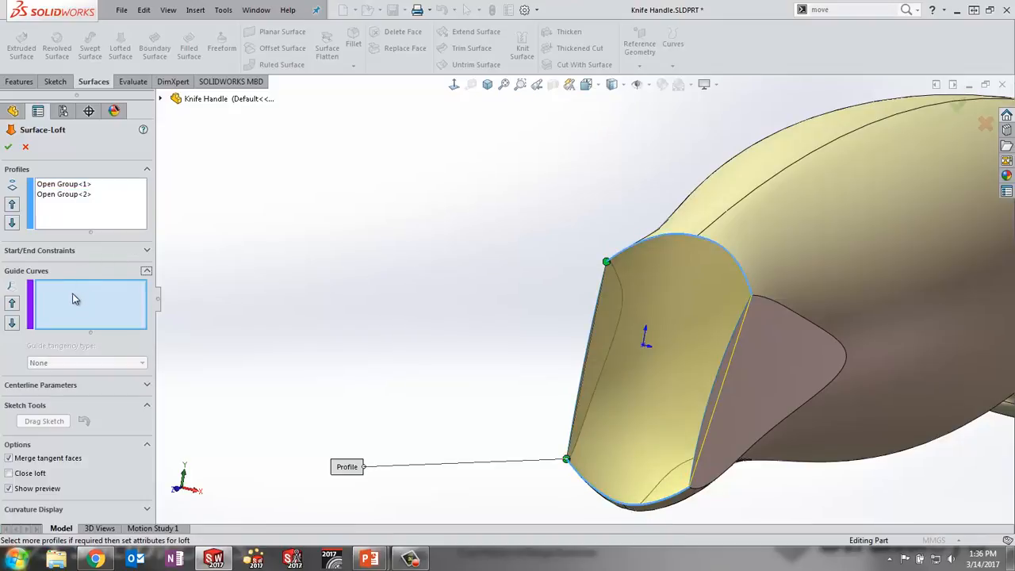
{"action": "left_click", "coordinate": [602, 280]}
{"action": "left_click", "coordinate": [740, 323]}
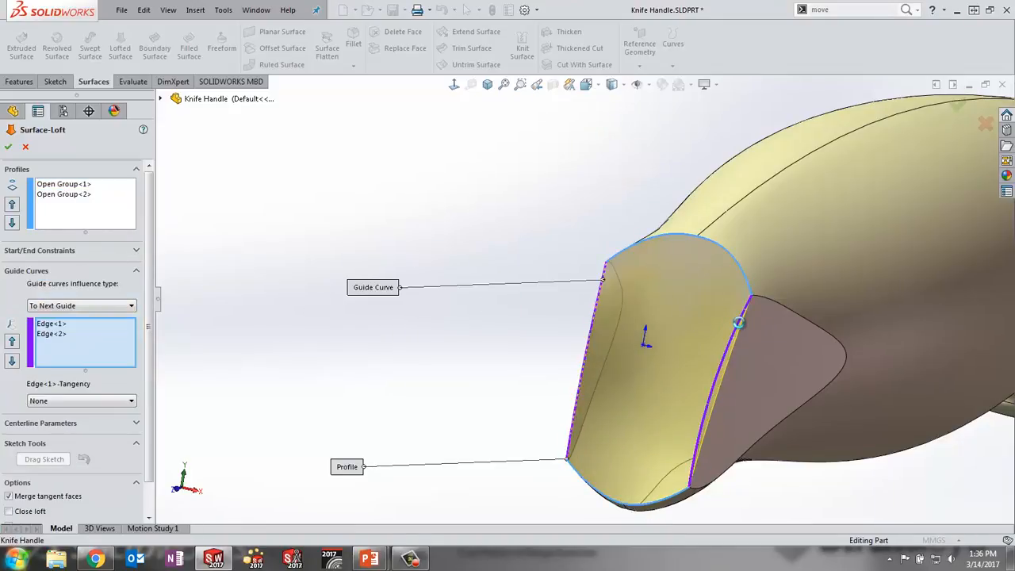
{"action": "key", "text": "Return"}
{"action": "key", "text": "f"}
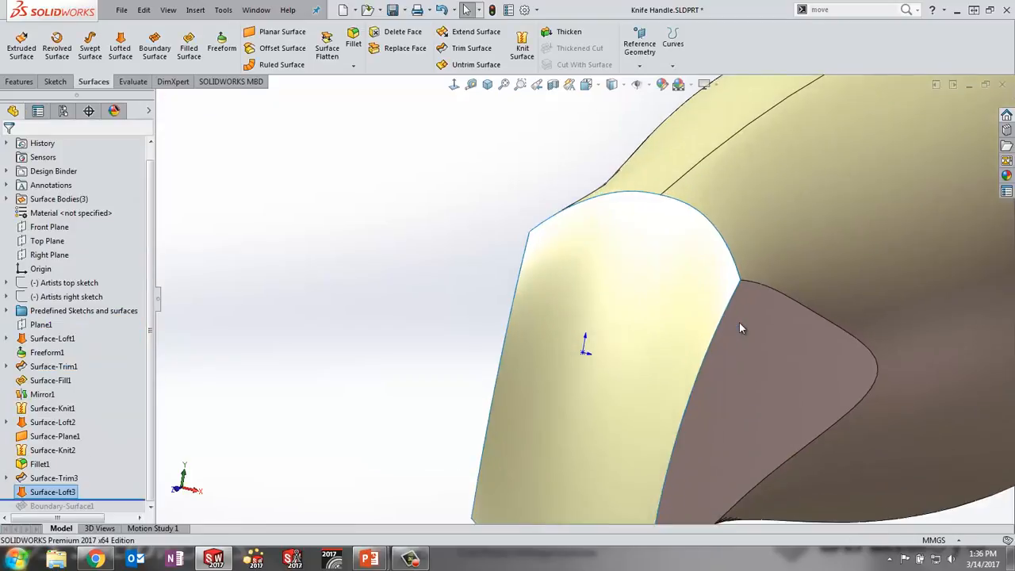
{"action": "middle_click_drag", "start_coordinate": [740, 327], "coordinate": [692, 400]}
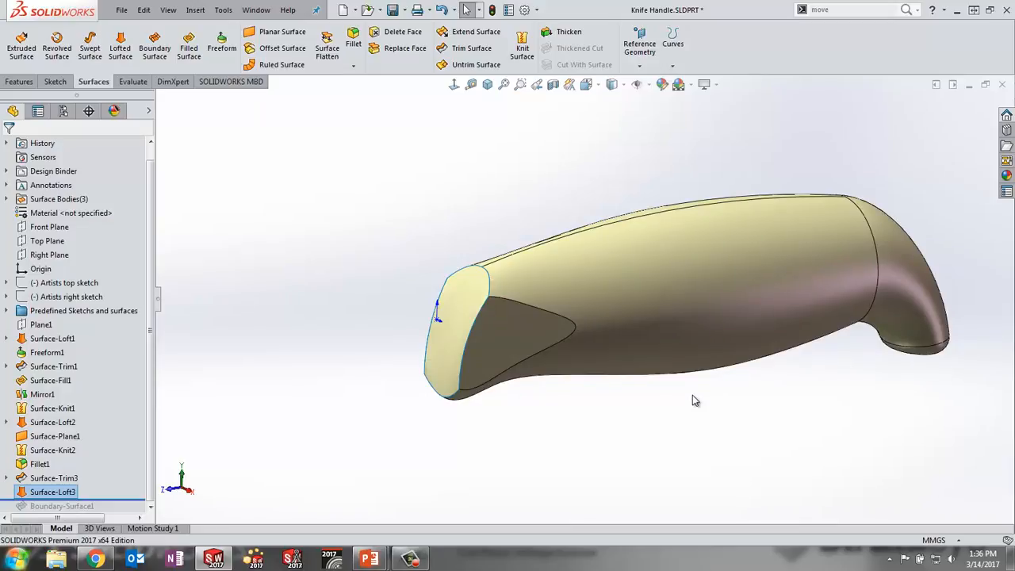
Close the knife handle part without saving and open Surface Repair_&.SLDPRT.
{"action": "left_click", "coordinate": [1001, 84]}
{"action": "left_click", "coordinate": [428, 287]}
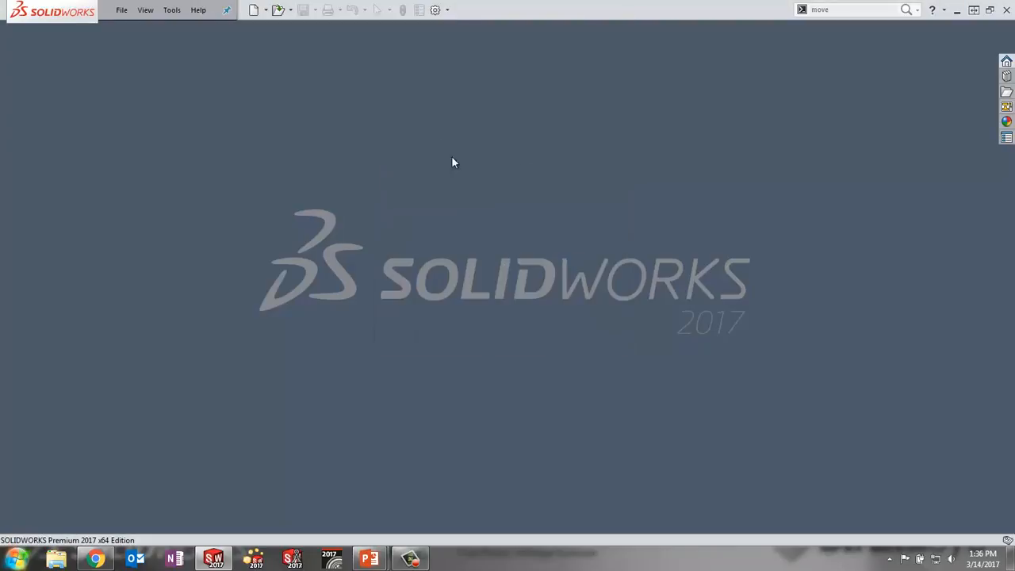
{"action": "left_click", "coordinate": [279, 10]}
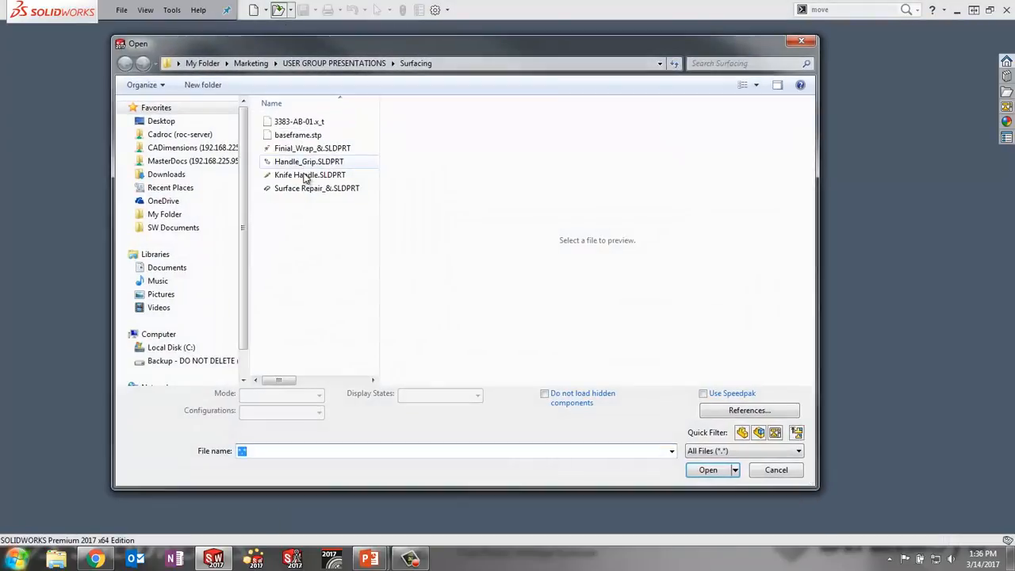
{"action": "left_click", "coordinate": [309, 190]}
{"action": "left_click", "coordinate": [710, 455]}
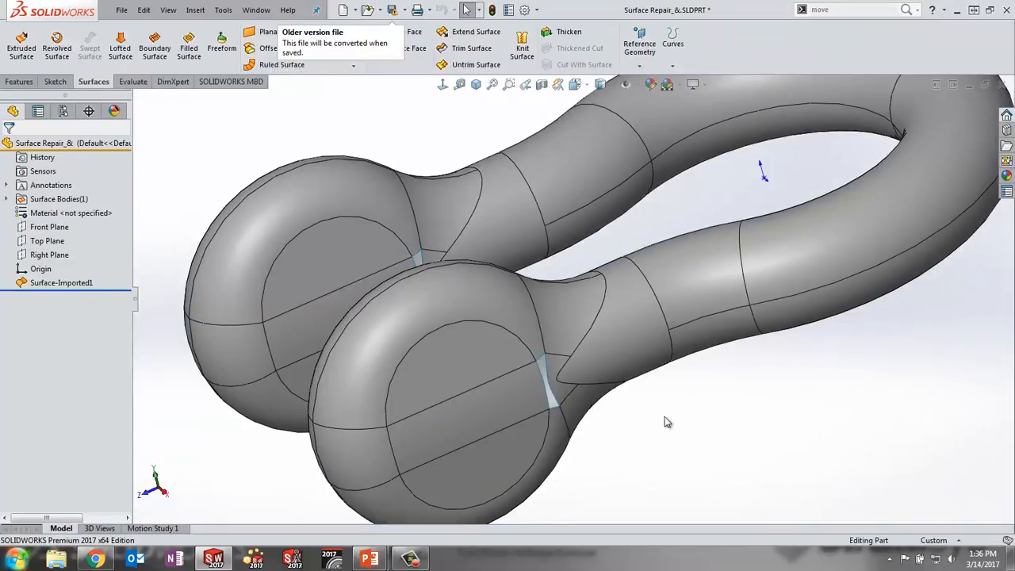
Start a Fill Surface on the gap at the neck of the front lobe, selecting its whole boundary as an open loop.
{"action": "scroll", "coordinate": [667, 422], "scroll_direction": "down", "scroll_amount": 2}
{"action": "scroll", "coordinate": [598, 351], "scroll_direction": "up", "scroll_amount": 3}
{"action": "middle_click", "coordinate": [574, 267]}
{"action": "middle_click_drag", "start_coordinate": [574, 267], "coordinate": [645, 363]}
{"action": "scroll", "coordinate": [587, 342], "scroll_direction": "down", "scroll_amount": 5}
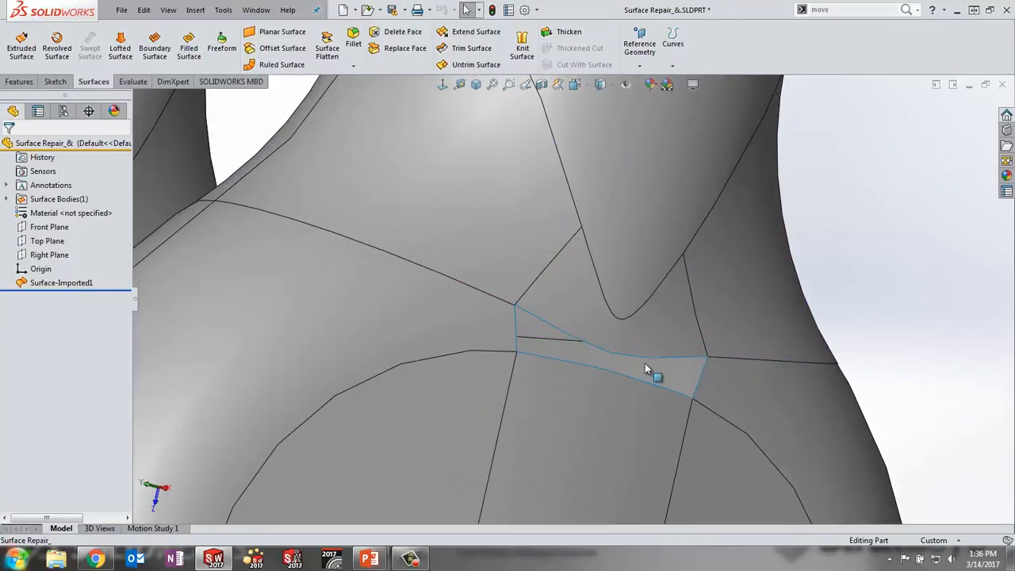
{"action": "left_click", "coordinate": [191, 50]}
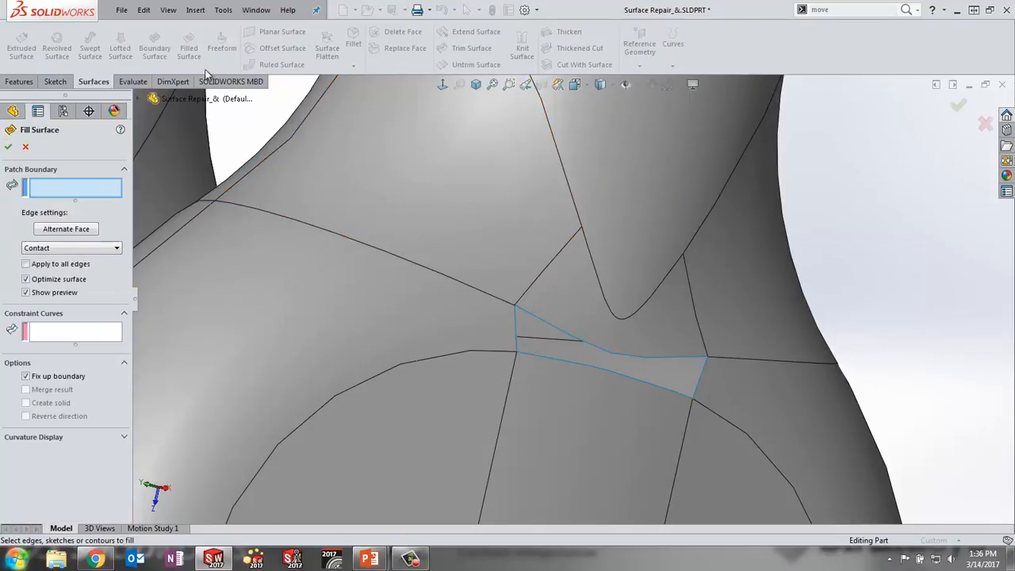
{"action": "right_click", "coordinate": [569, 361]}
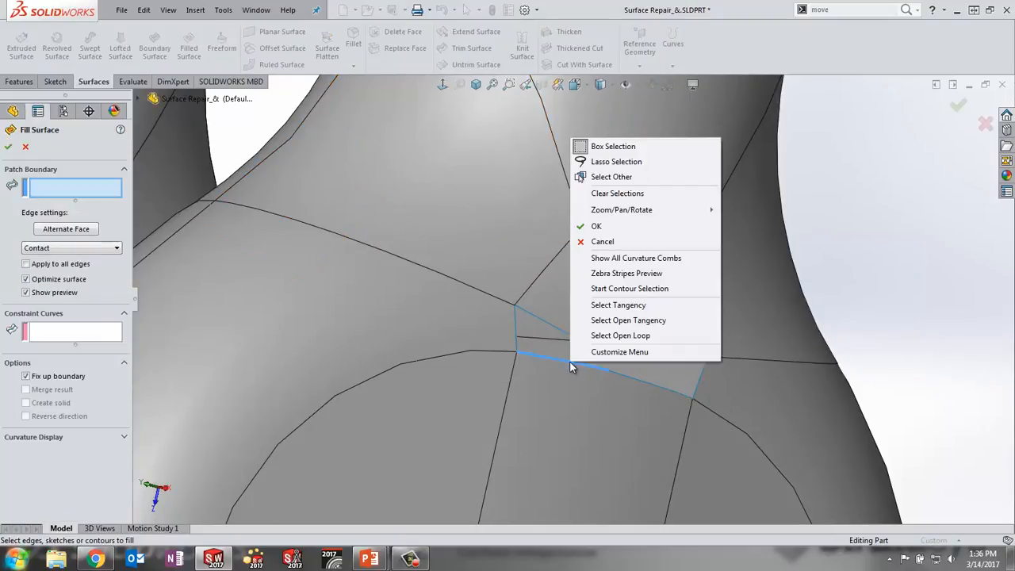
{"action": "left_click", "coordinate": [607, 336]}
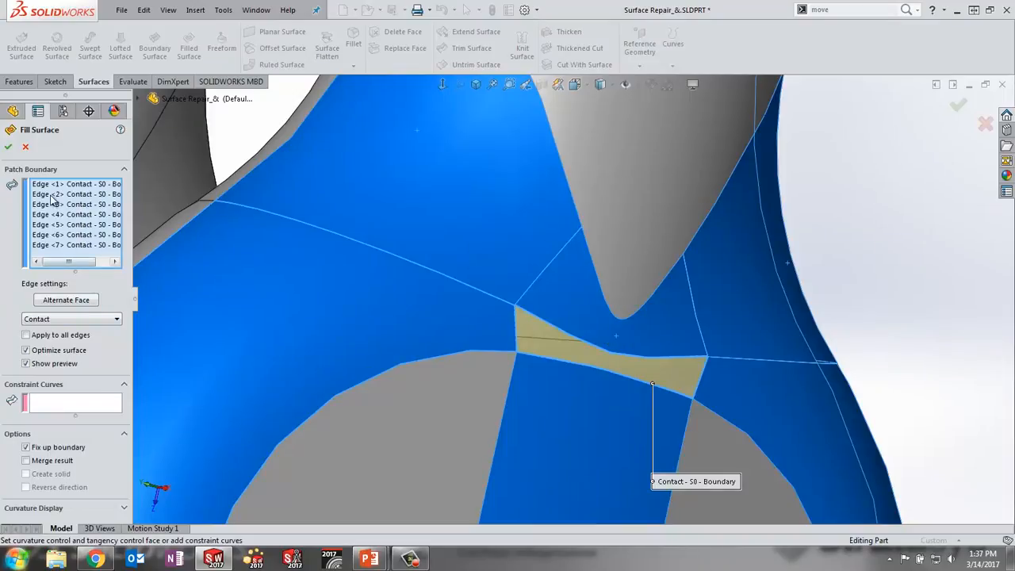
Set the fill to Tangent, applied to all edges, enable Merge result, and create the patch.
{"action": "left_click", "coordinate": [30, 335]}
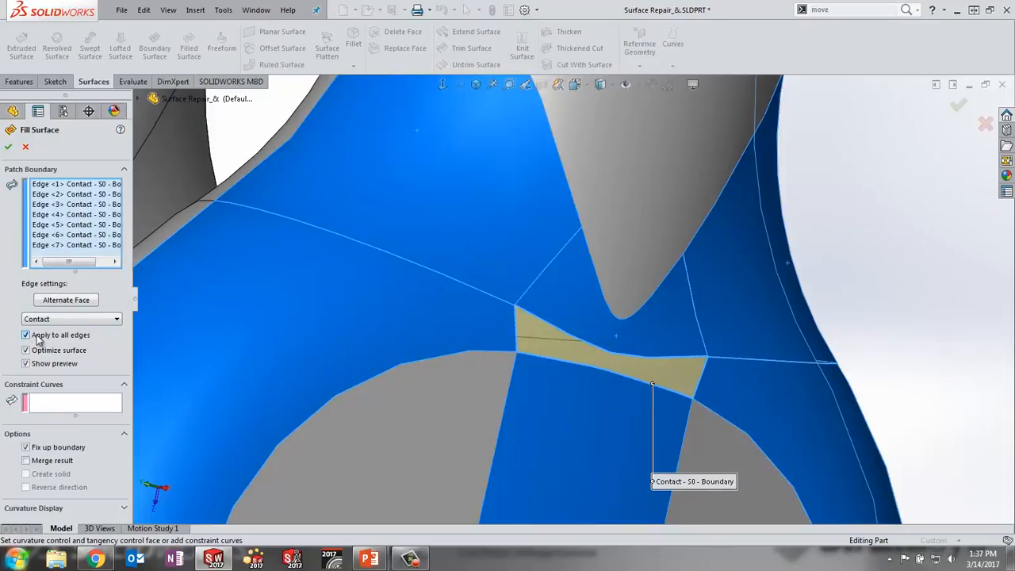
{"action": "left_click", "coordinate": [51, 319]}
{"action": "left_click", "coordinate": [46, 338]}
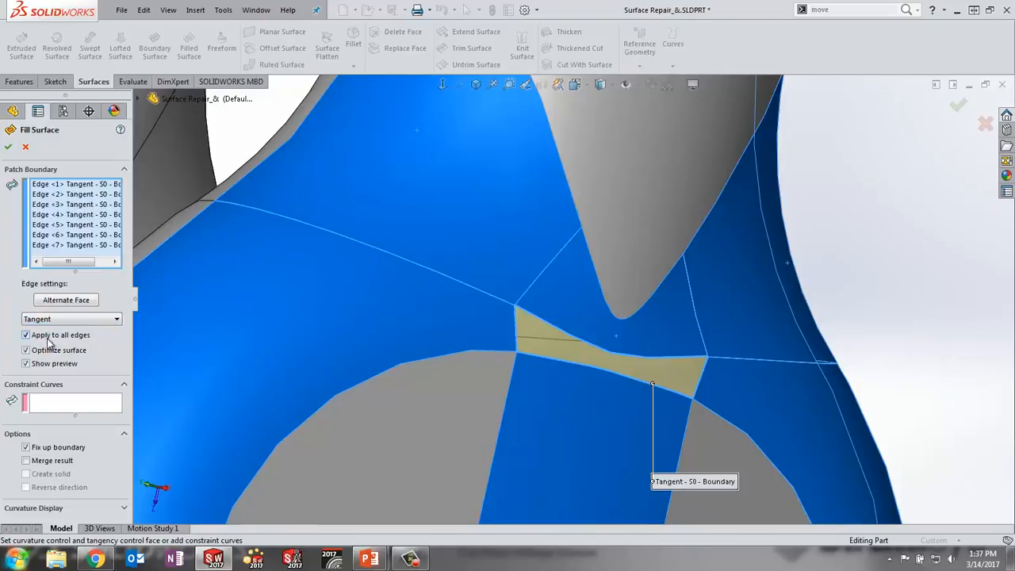
{"action": "left_click", "coordinate": [43, 461]}
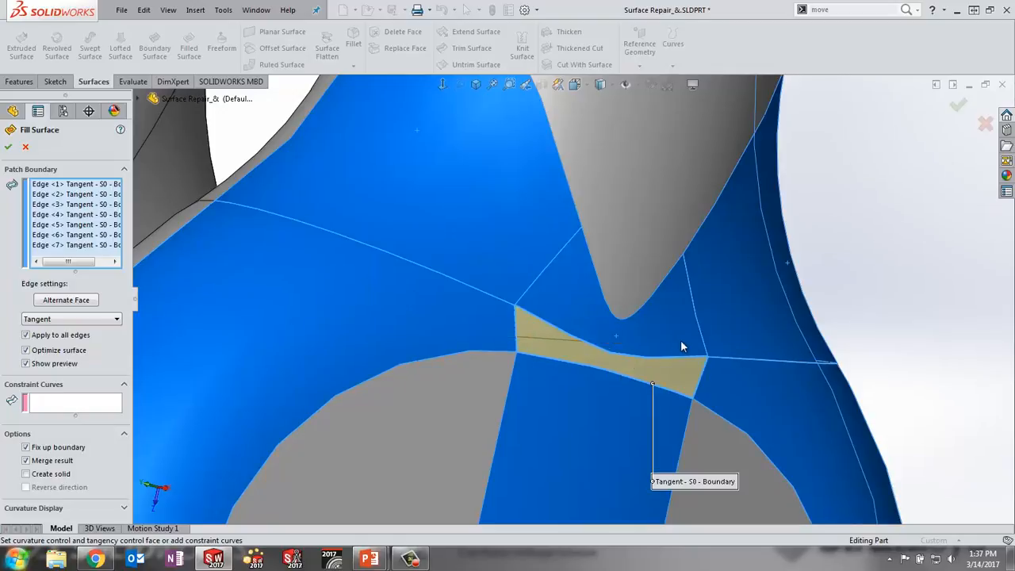
{"action": "left_click", "coordinate": [8, 150]}
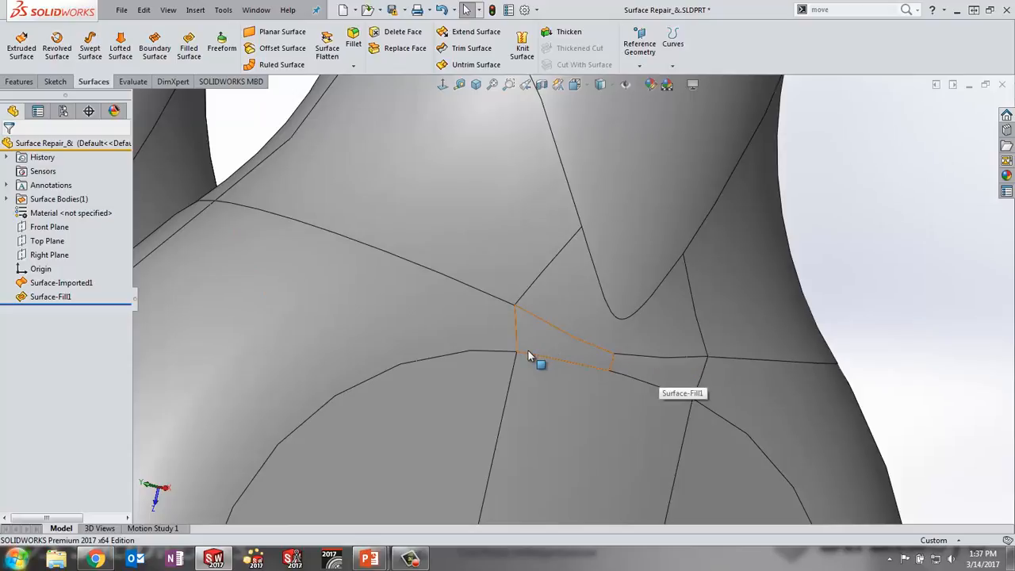
Fill a second open gap at the neck from its open loop, with Contact edges and Merge result enabled.
{"action": "scroll", "coordinate": [590, 355], "scroll_direction": "up", "scroll_amount": 2}
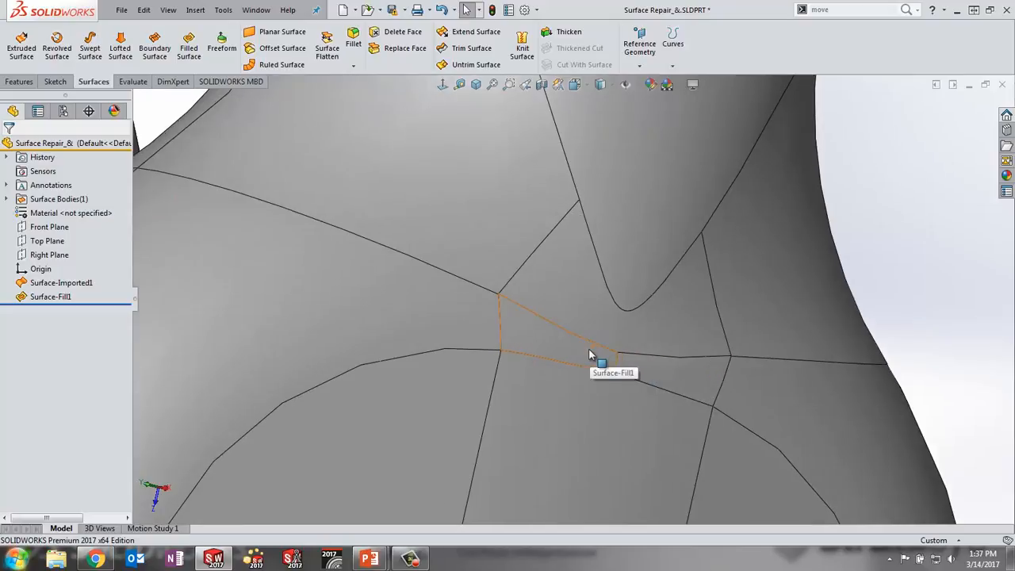
{"action": "scroll", "coordinate": [544, 347], "scroll_direction": "up", "scroll_amount": 3}
{"action": "middle_click_drag", "start_coordinate": [522, 294], "coordinate": [492, 288]}
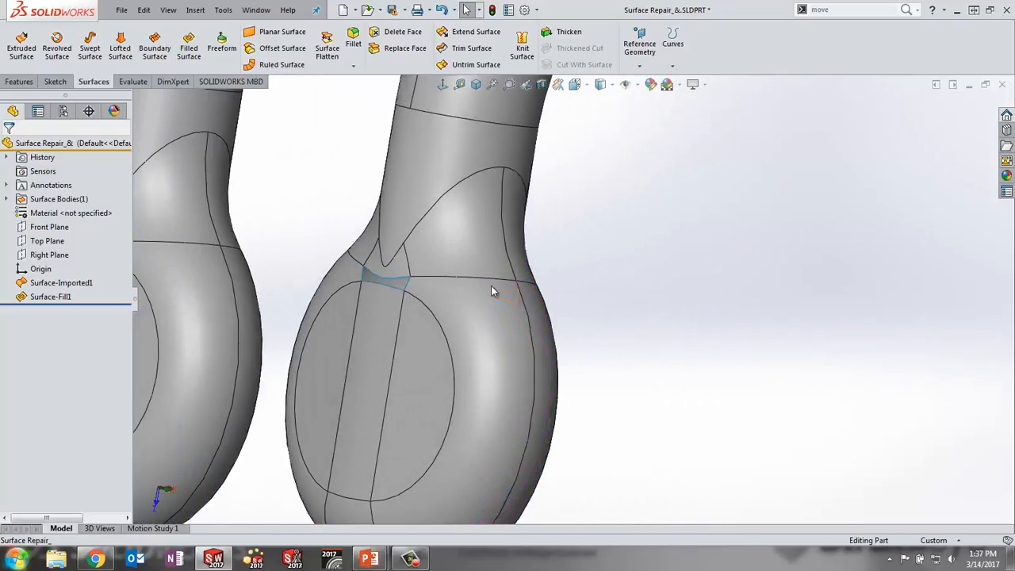
{"action": "scroll", "coordinate": [491, 289], "scroll_direction": "down", "scroll_amount": 3}
{"action": "left_click", "coordinate": [189, 43]}
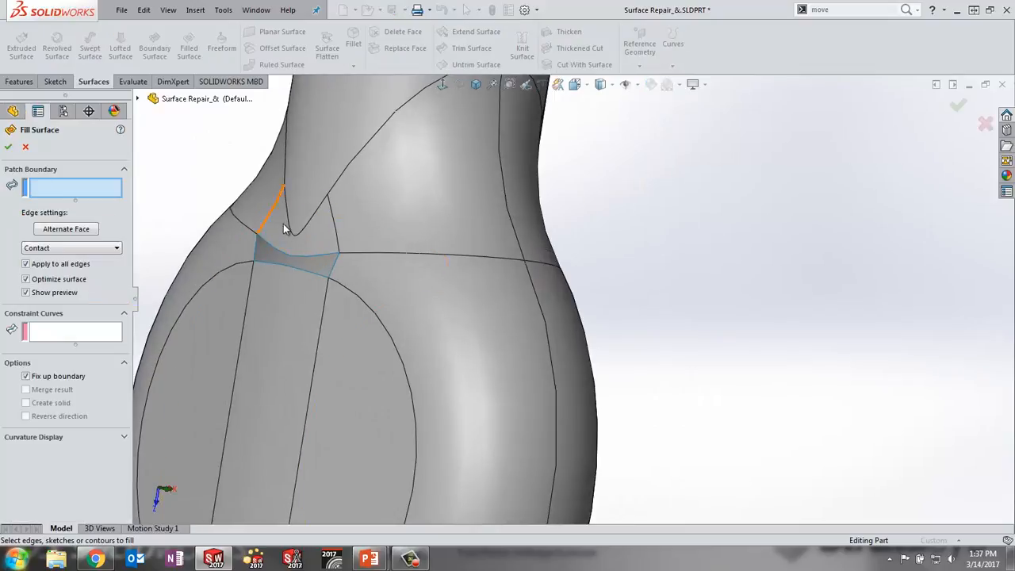
{"action": "right_click", "coordinate": [287, 259]}
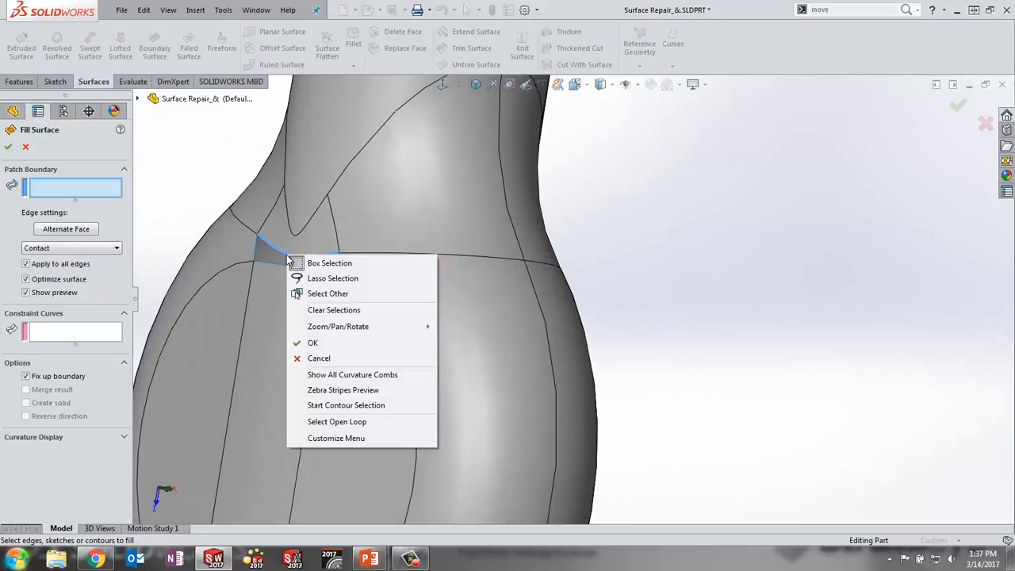
{"action": "left_click", "coordinate": [344, 421]}
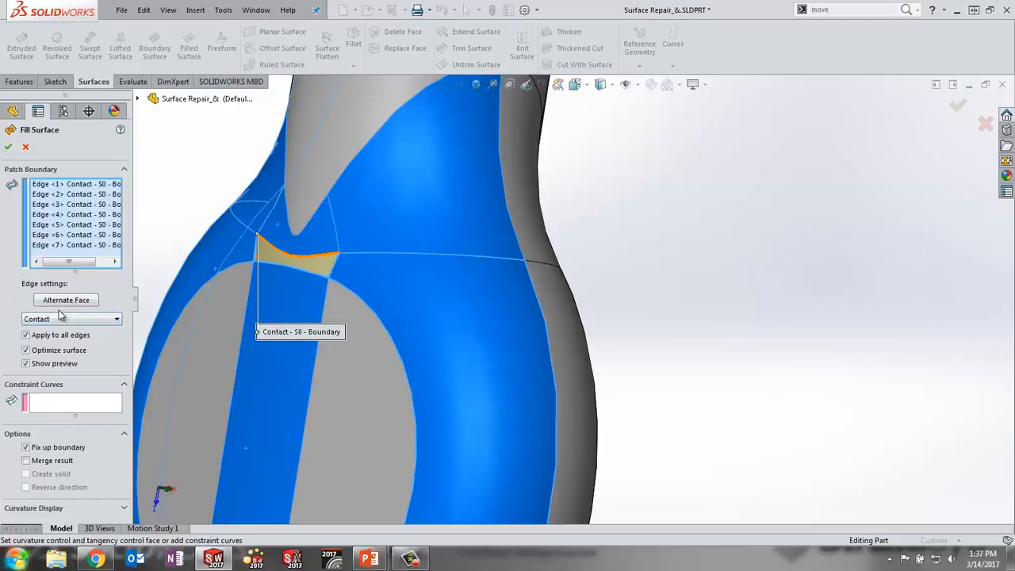
{"action": "left_click", "coordinate": [50, 462]}
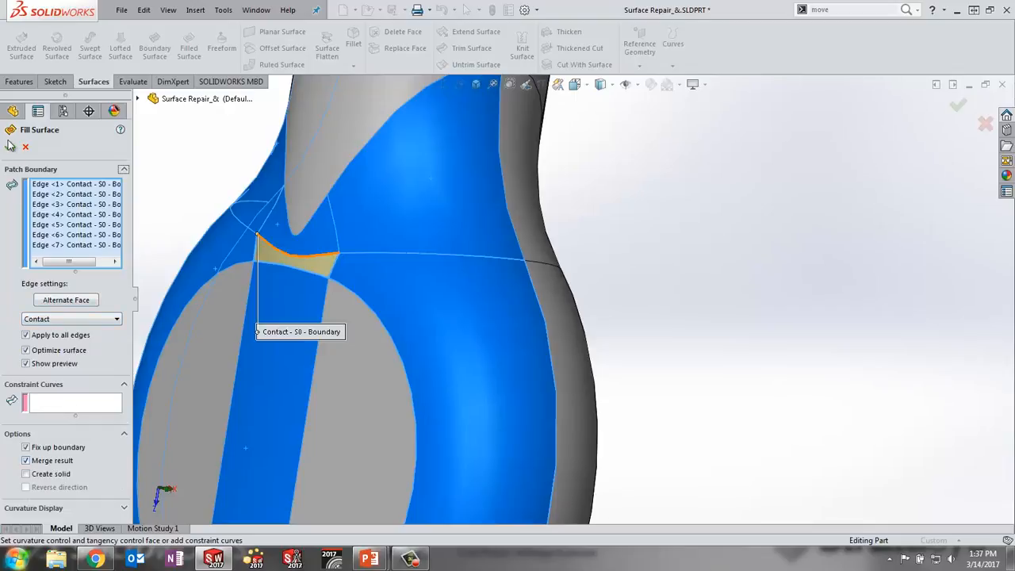
{"action": "left_click", "coordinate": [8, 145]}
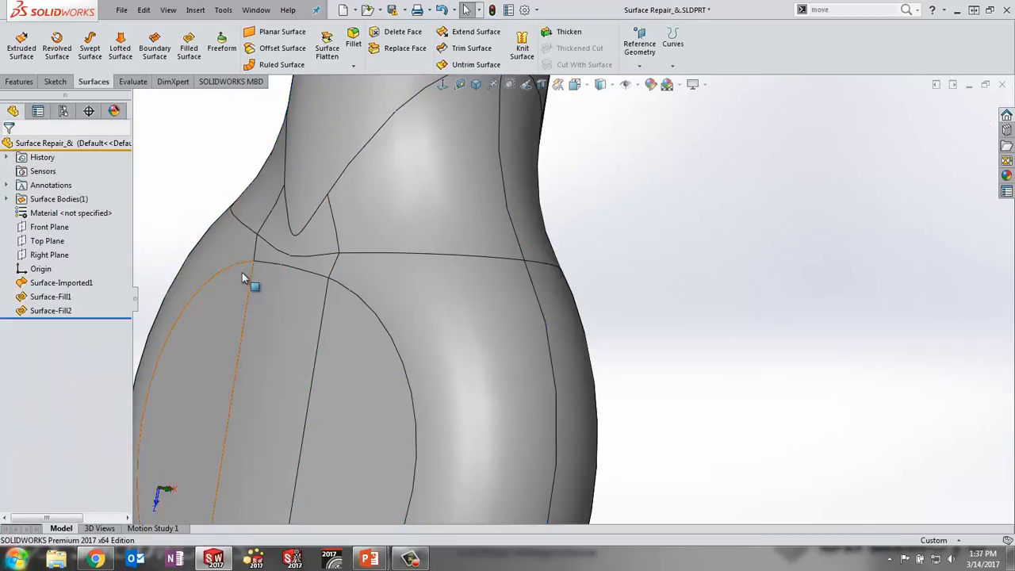
Examine both filled patches up close and check how they blend into the neighbouring faces.
{"action": "scroll", "coordinate": [333, 270], "scroll_direction": "down", "scroll_amount": 4}
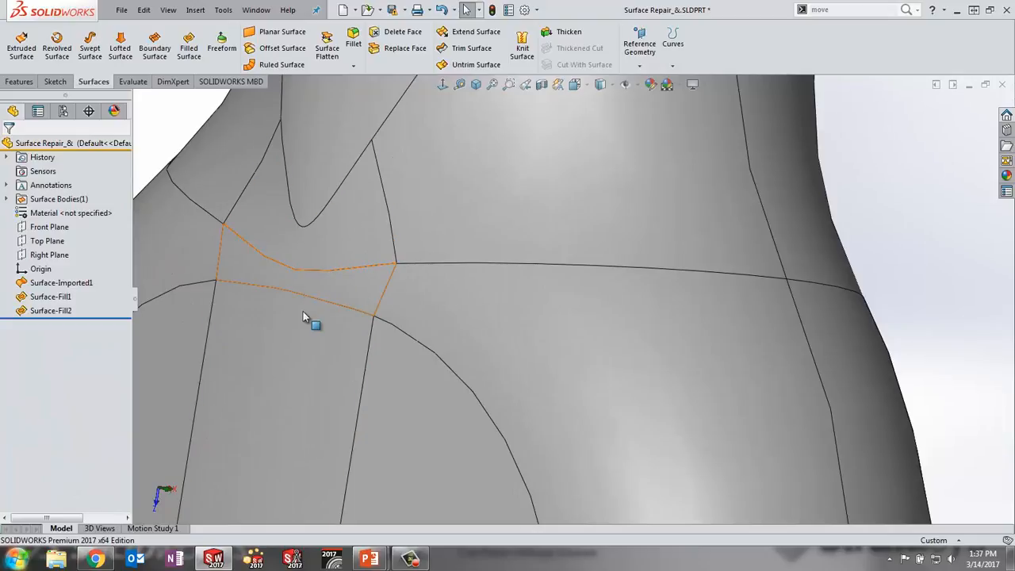
{"action": "middle_click_drag", "start_coordinate": [351, 302], "coordinate": [734, 324]}
{"action": "scroll", "coordinate": [734, 324], "scroll_direction": "down", "scroll_amount": 6}
{"action": "middle_click_drag", "start_coordinate": [671, 309], "coordinate": [618, 327]}
{"action": "scroll", "coordinate": [533, 306], "scroll_direction": "up", "scroll_amount": 10}
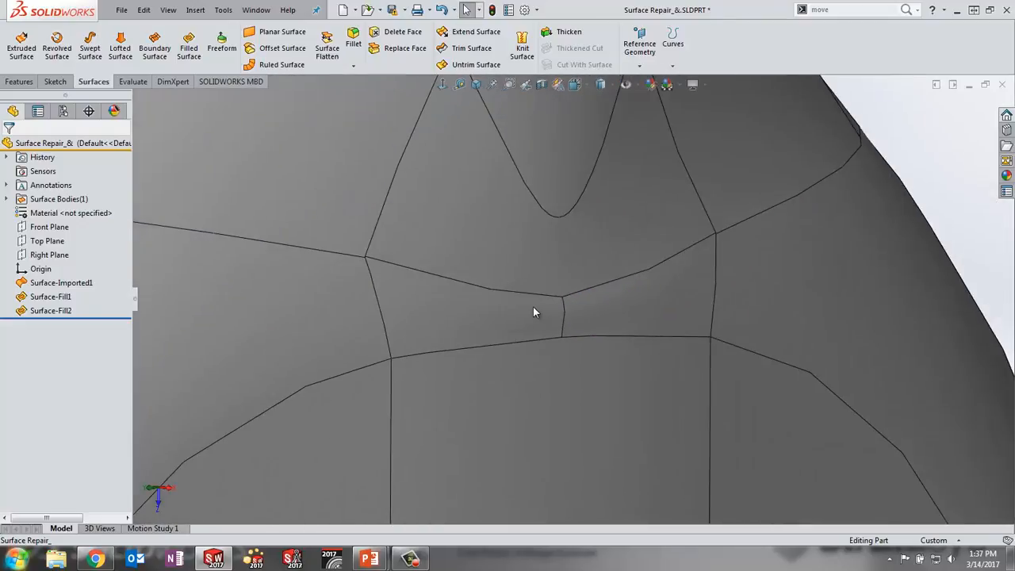
{"action": "scroll", "coordinate": [529, 304], "scroll_direction": "up", "scroll_amount": 6}
{"action": "mouse_move", "coordinate": [449, 249]}
{"action": "middle_mouse_down"}
{"action": "mouse_move", "coordinate": [548, 260]}
{"action": "mouse_move", "coordinate": [433, 251]}
{"action": "mouse_move", "coordinate": [449, 242]}
{"action": "middle_mouse_up"}
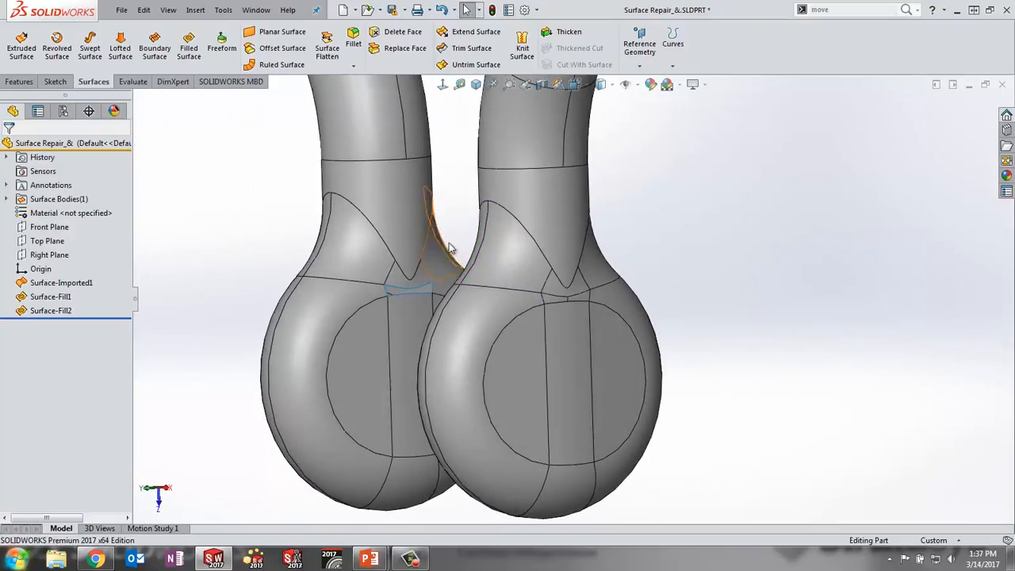
Close the Surface Repair part without saving and open Handle_Grip.SLDPRT from the Surfacing folder.
{"action": "left_click", "coordinate": [1002, 84]}
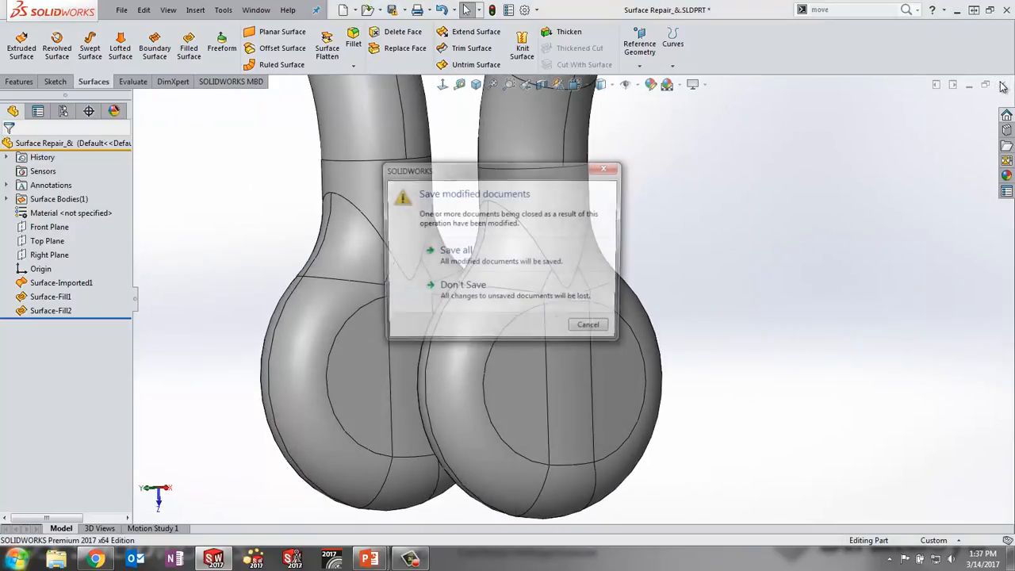
{"action": "left_click", "coordinate": [458, 292]}
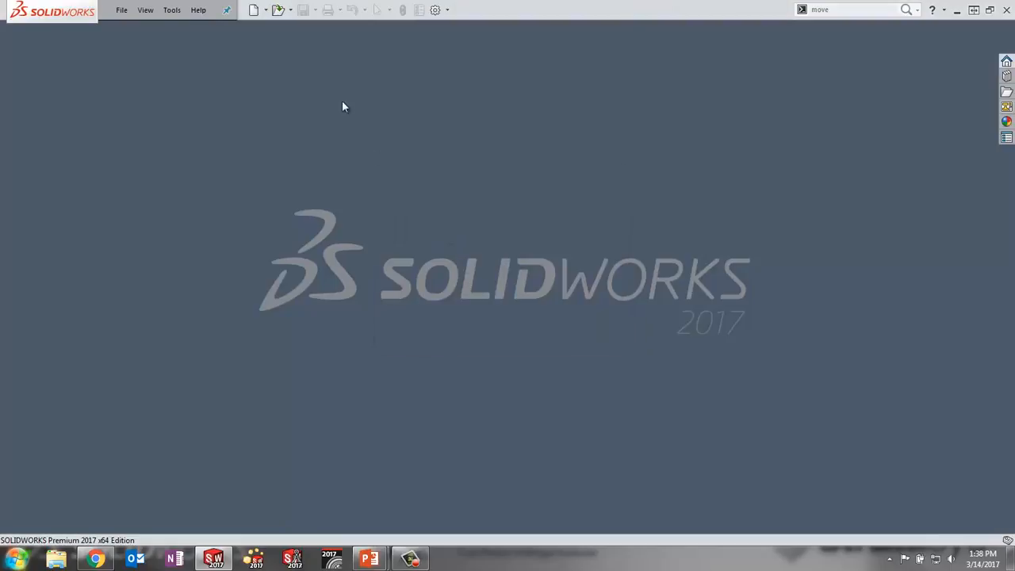
{"action": "left_click", "coordinate": [277, 9]}
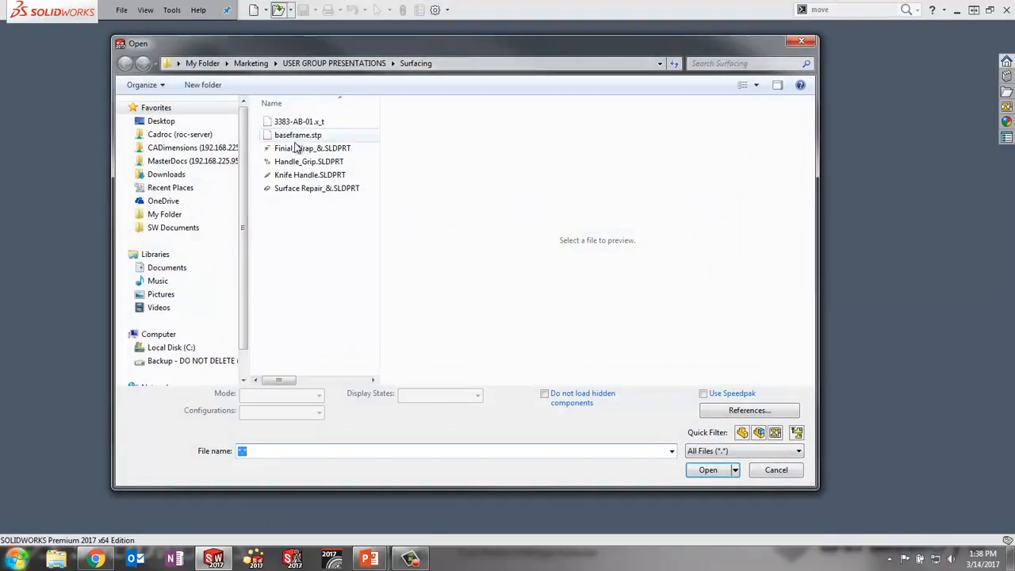
{"action": "left_click", "coordinate": [306, 161]}
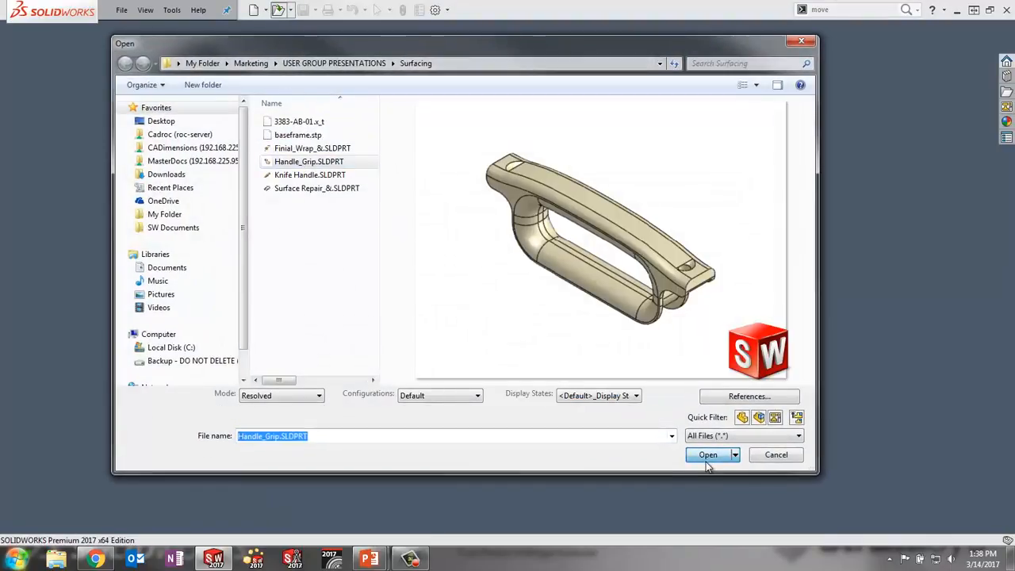
{"action": "left_click", "coordinate": [705, 459]}
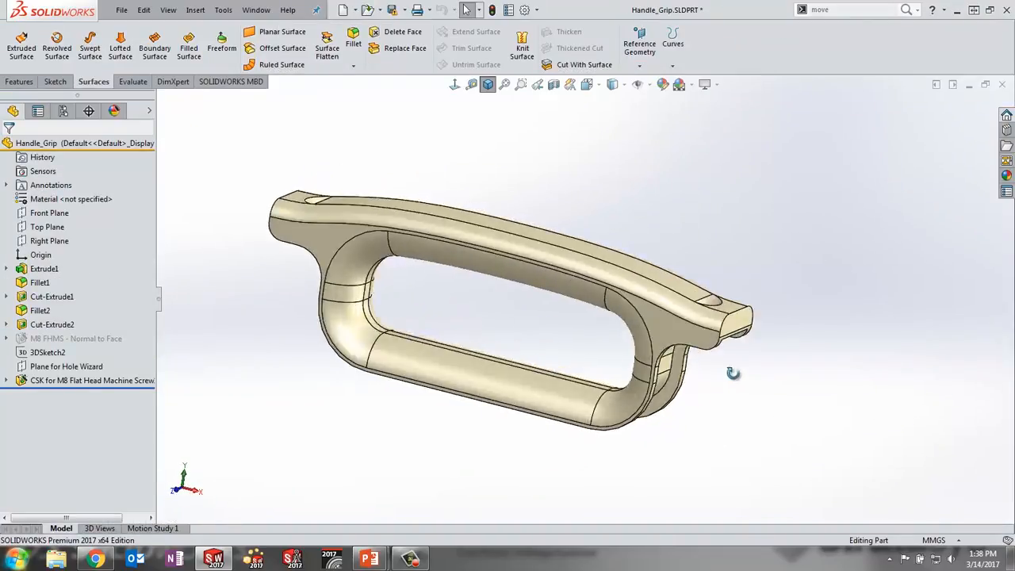
Set the Solid Bodies and Surface Bodies folders to Show in the FeatureManager tree item options.
{"action": "middle_click_drag", "start_coordinate": [733, 372], "coordinate": [612, 393]}
{"action": "scroll", "coordinate": [364, 307], "scroll_direction": "down", "scroll_amount": 3}
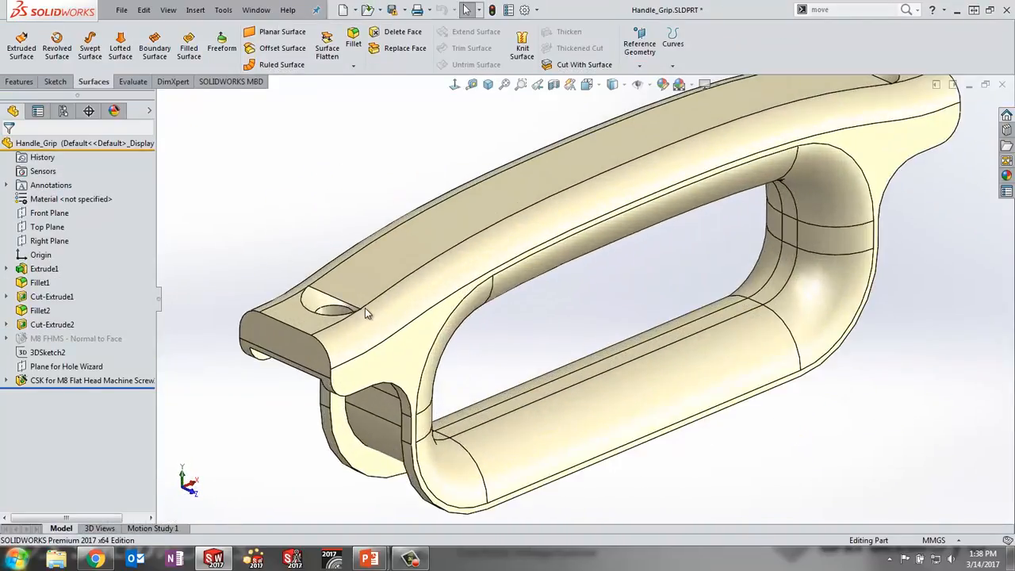
{"action": "middle_click_drag", "start_coordinate": [365, 307], "coordinate": [261, 254]}
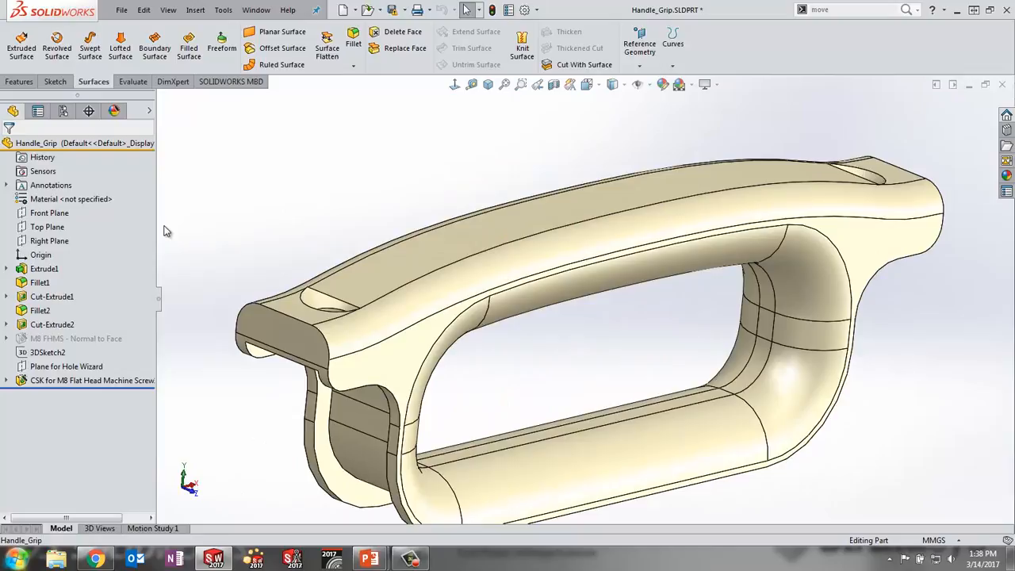
{"action": "right_click", "coordinate": [40, 187]}
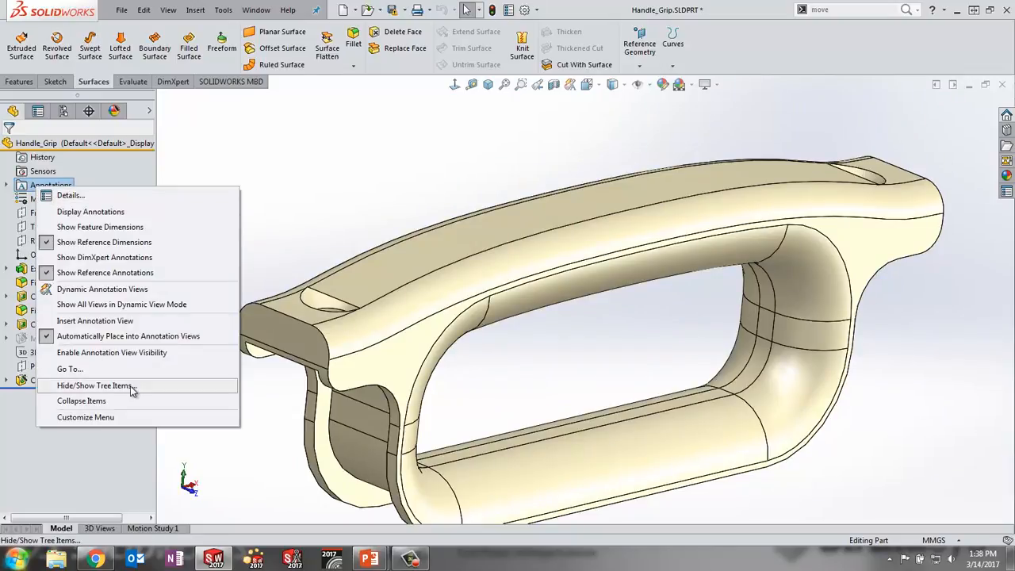
{"action": "left_click", "coordinate": [158, 386]}
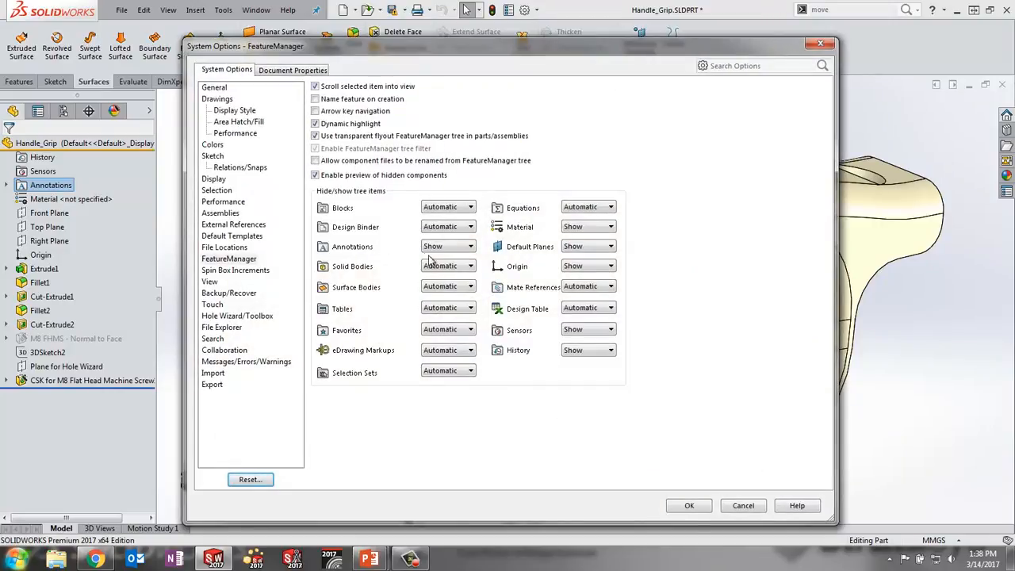
{"action": "left_click", "coordinate": [435, 267]}
{"action": "left_click", "coordinate": [450, 289]}
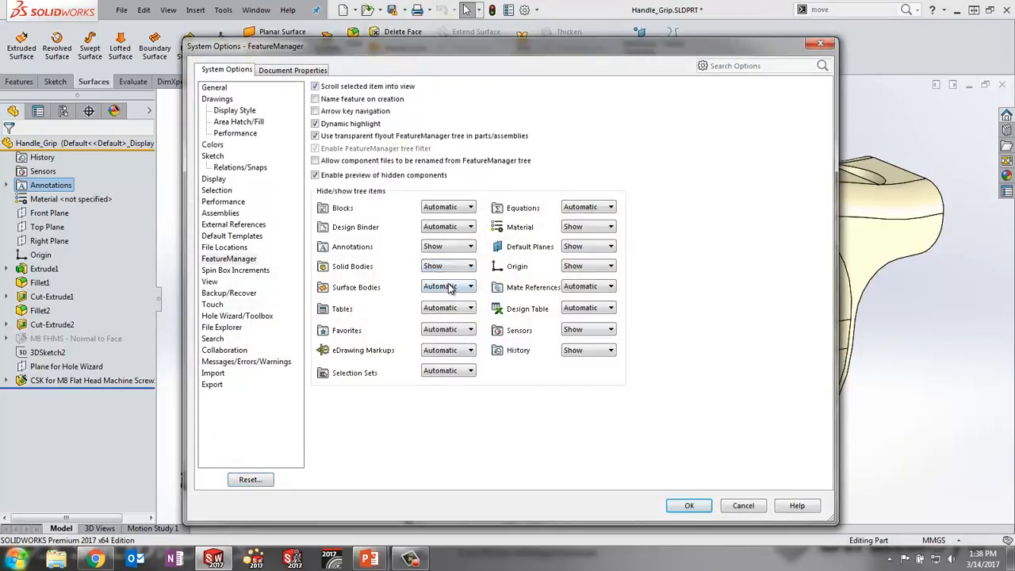
{"action": "left_click", "coordinate": [449, 289]}
{"action": "left_click", "coordinate": [449, 318]}
{"action": "left_click", "coordinate": [689, 506]}
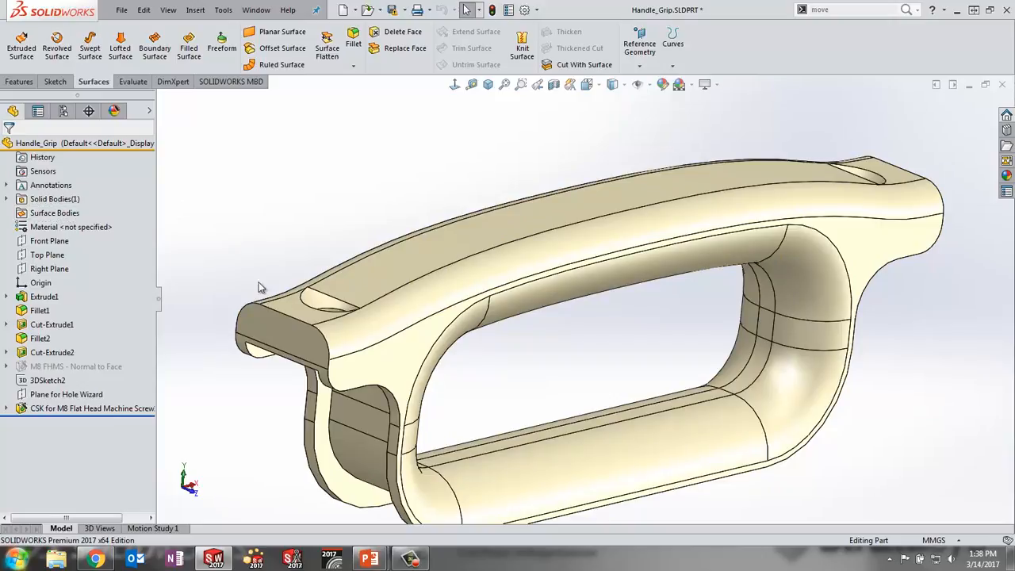
Examine the countersunk screw hole near the handle's end and how its cone meets the flat and curved top faces.
{"action": "scroll", "coordinate": [329, 305], "scroll_direction": "down", "scroll_amount": 8}
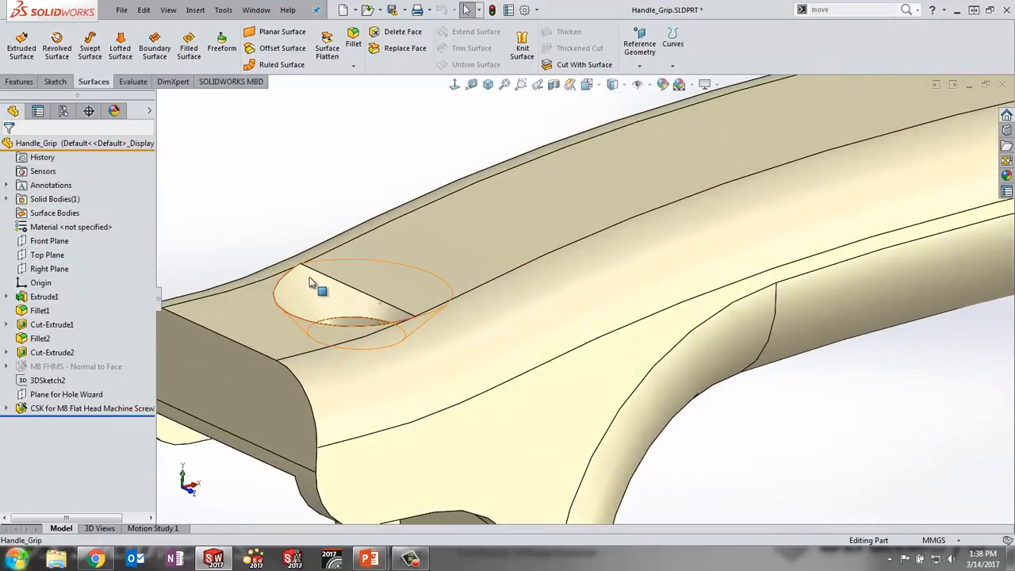
{"action": "middle_click_drag", "start_coordinate": [335, 302], "coordinate": [435, 281]}
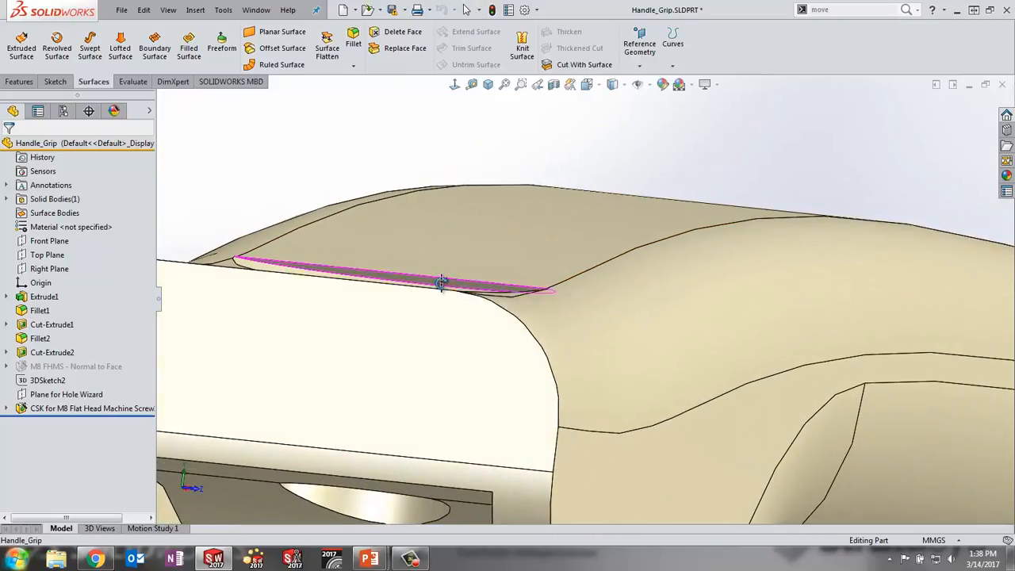
{"action": "middle_click_drag", "start_coordinate": [441, 283], "coordinate": [393, 295]}
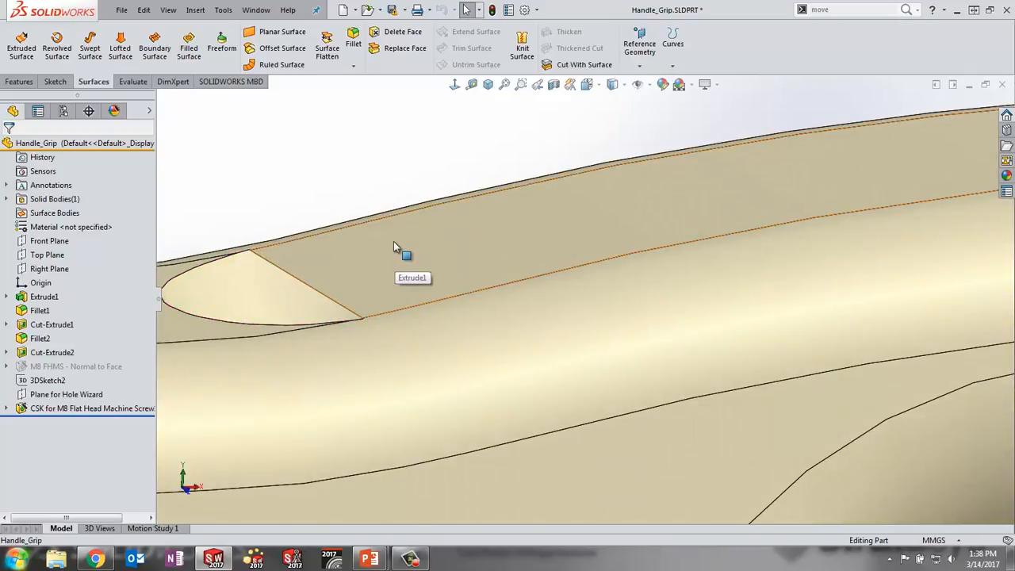
{"action": "scroll", "coordinate": [391, 250], "scroll_direction": "down", "scroll_amount": 1}
{"action": "scroll", "coordinate": [391, 253], "scroll_direction": "up", "scroll_amount": 6}
{"action": "middle_click_drag", "start_coordinate": [543, 296], "coordinate": [501, 308]}
{"action": "left_click", "coordinate": [490, 264]}
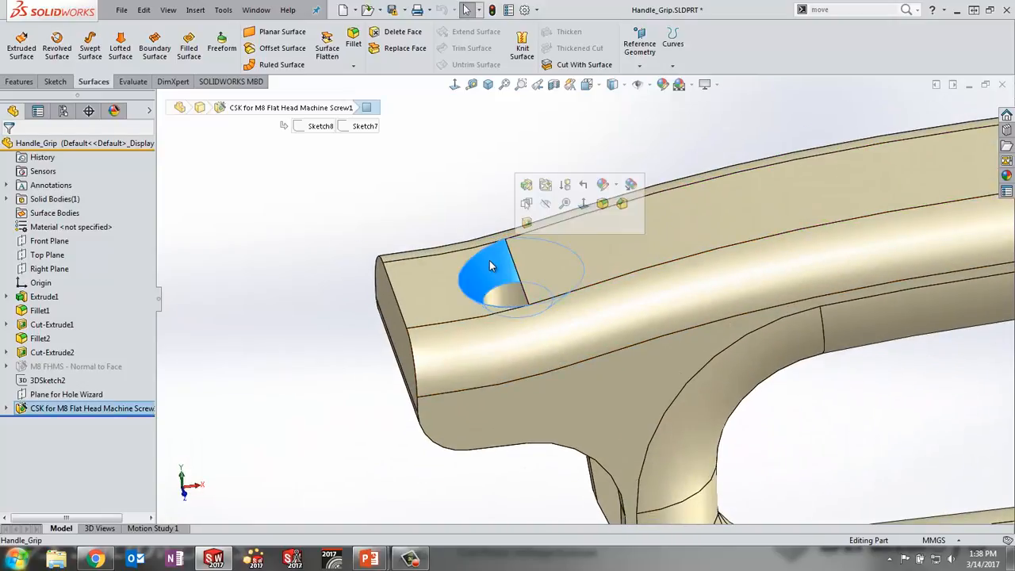
{"action": "left_click", "coordinate": [436, 195]}
Copy the hole's conical countersink face as a surface using Offset Surface with a distance of 0 mm.
{"action": "left_click", "coordinate": [283, 49]}
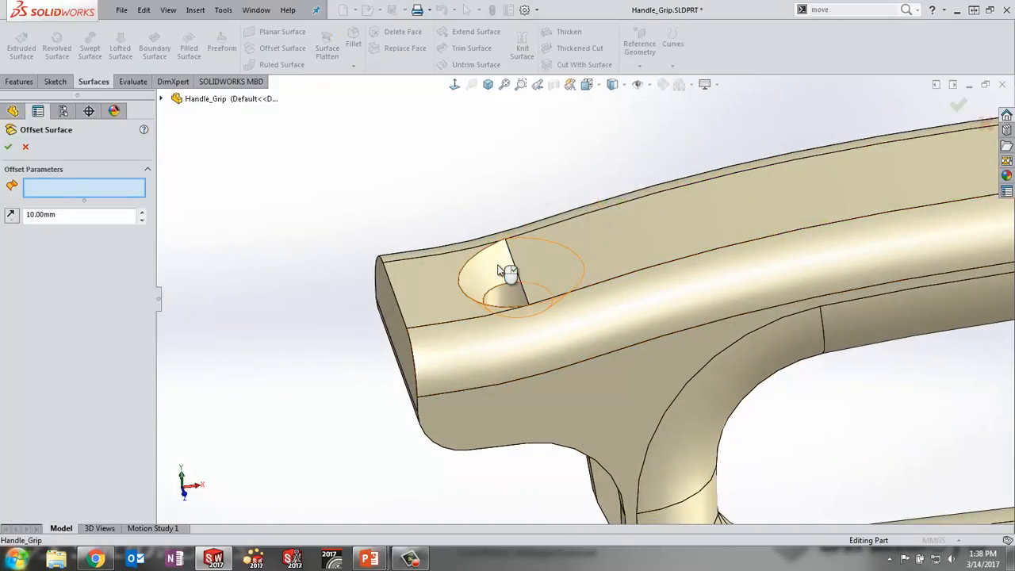
{"action": "left_click", "coordinate": [499, 269]}
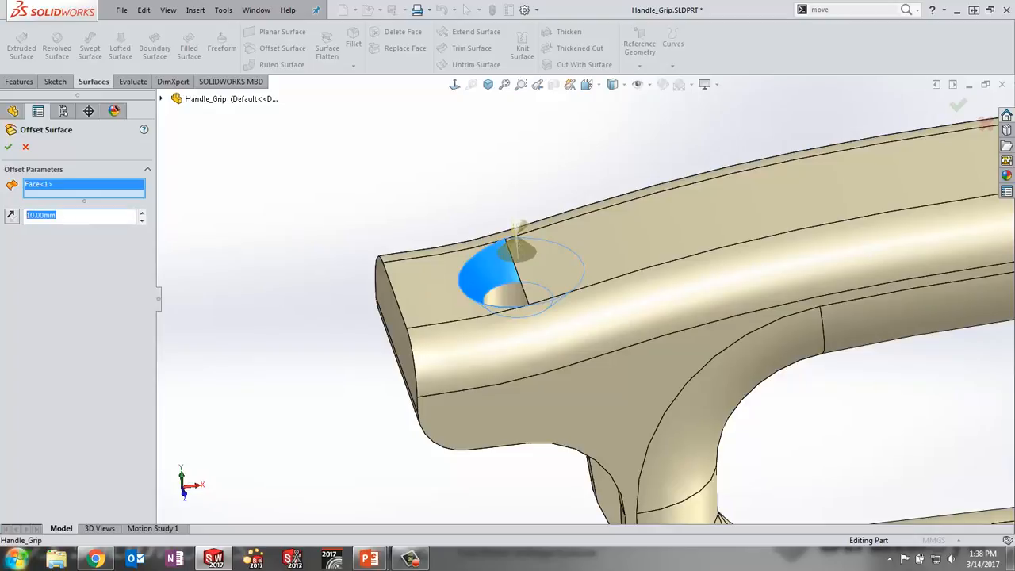
{"action": "key", "text": "Return"}
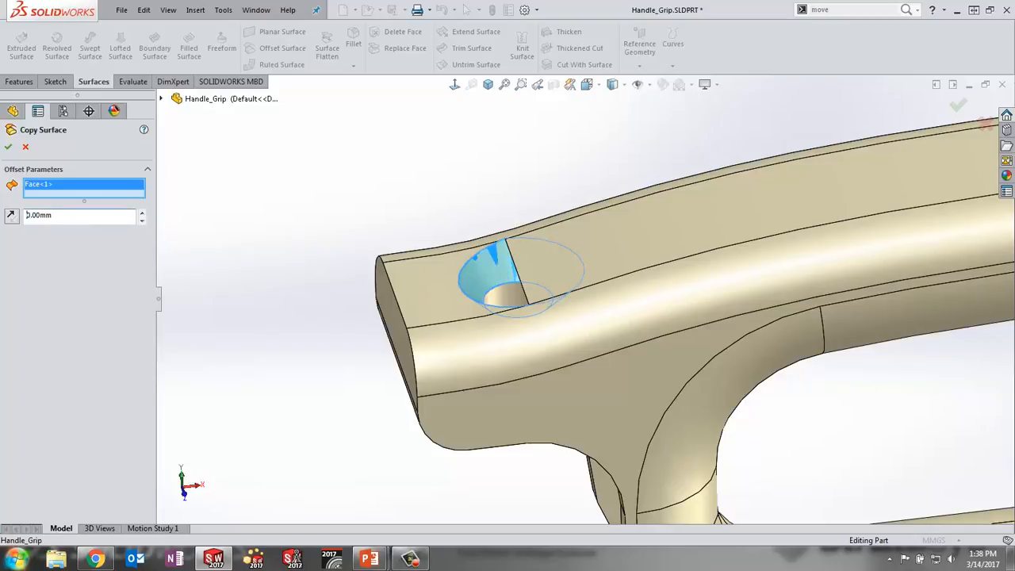
{"action": "left_click", "coordinate": [8, 148]}
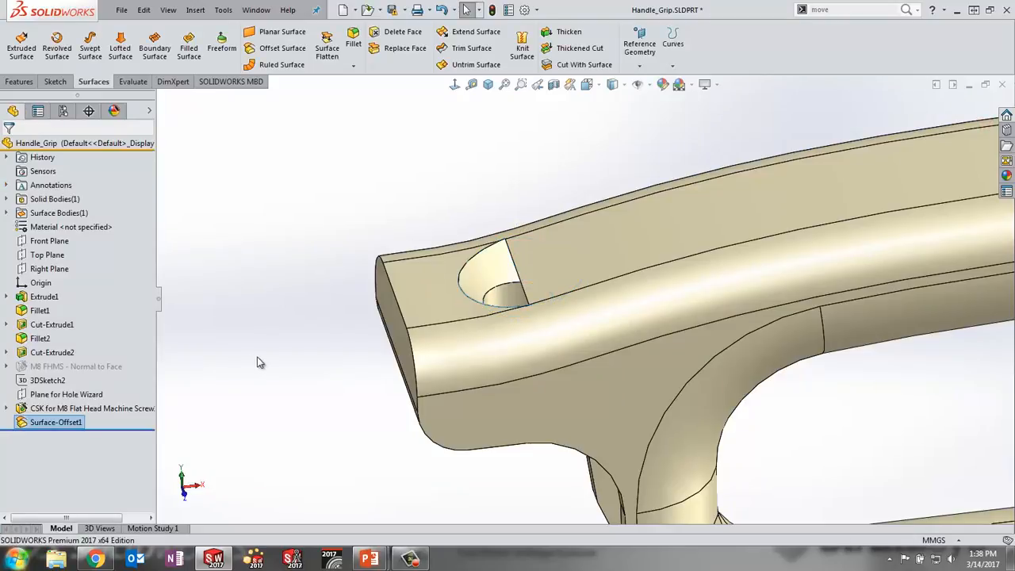
Hide the solid handle and extend the open loop around the copied cone's upper rim by 4.50 mm as Same surface.
{"action": "left_click", "coordinate": [466, 370]}
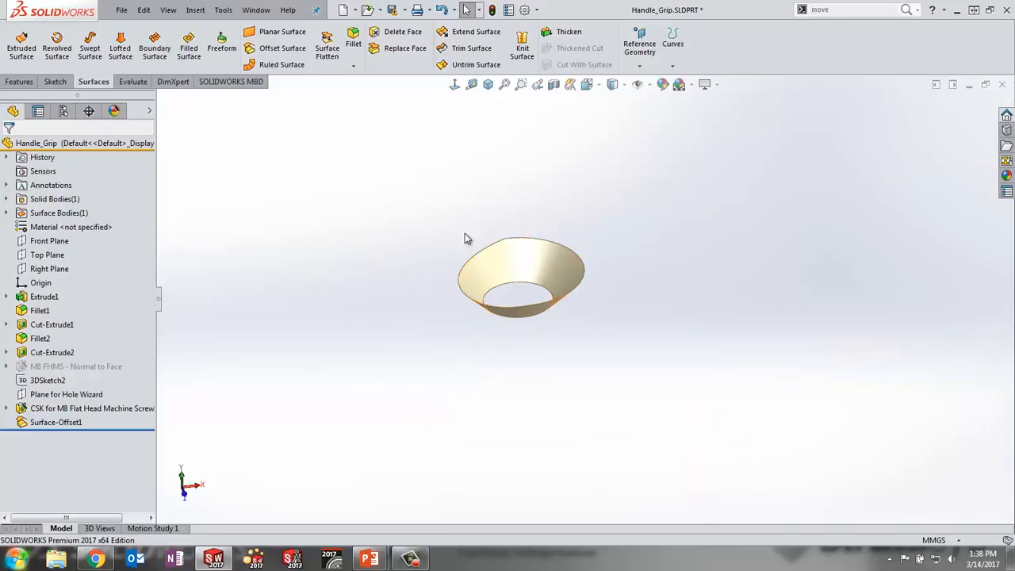
{"action": "left_click", "coordinate": [470, 32]}
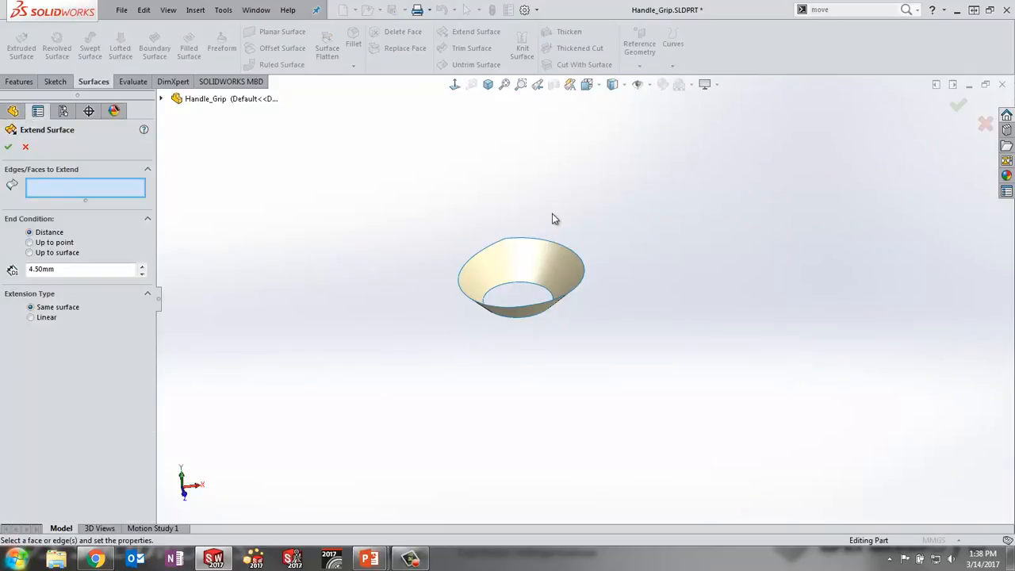
{"action": "right_click", "coordinate": [536, 245]}
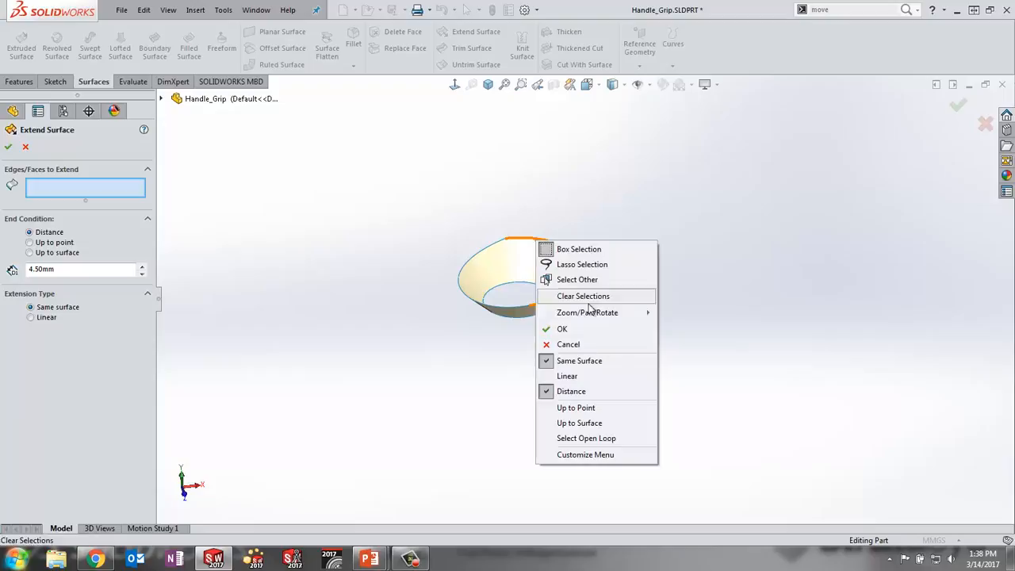
{"action": "left_click", "coordinate": [587, 439]}
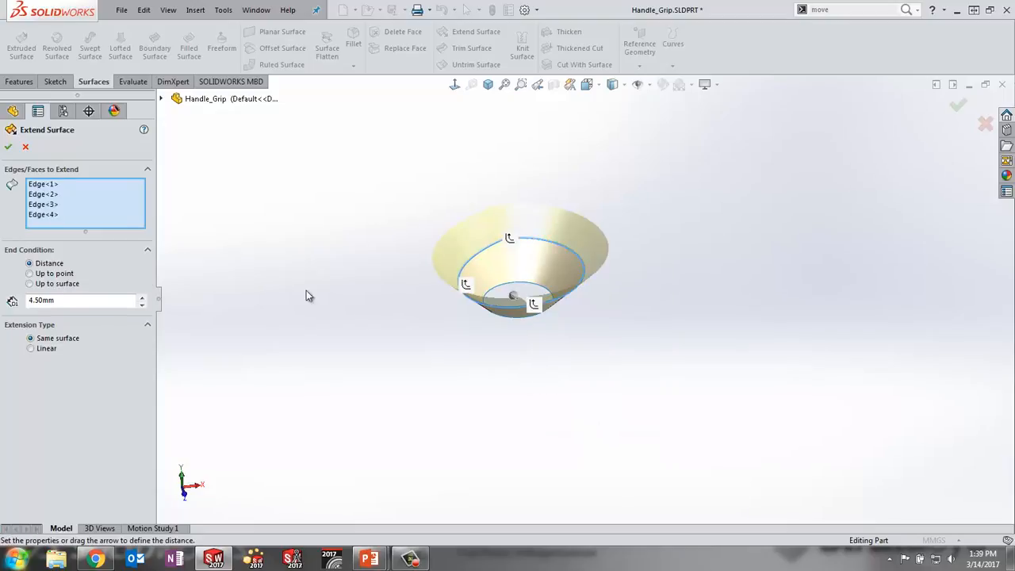
{"action": "left_click", "coordinate": [8, 148]}
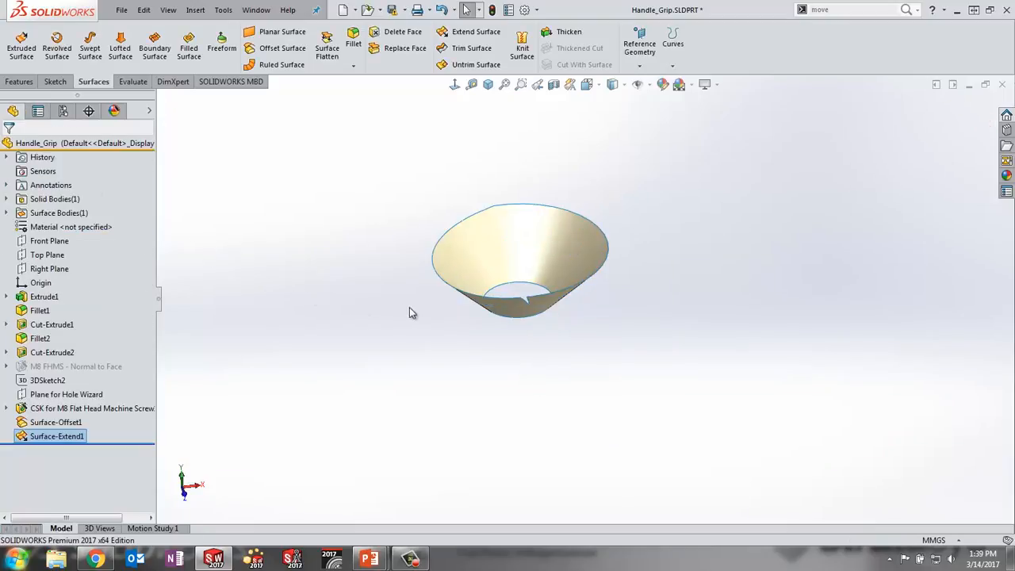
Show the solid handle again and cut it with the extended cone surface, flipping the cut direction toward the cone's inside.
{"action": "key", "text": "shift+Tab"}
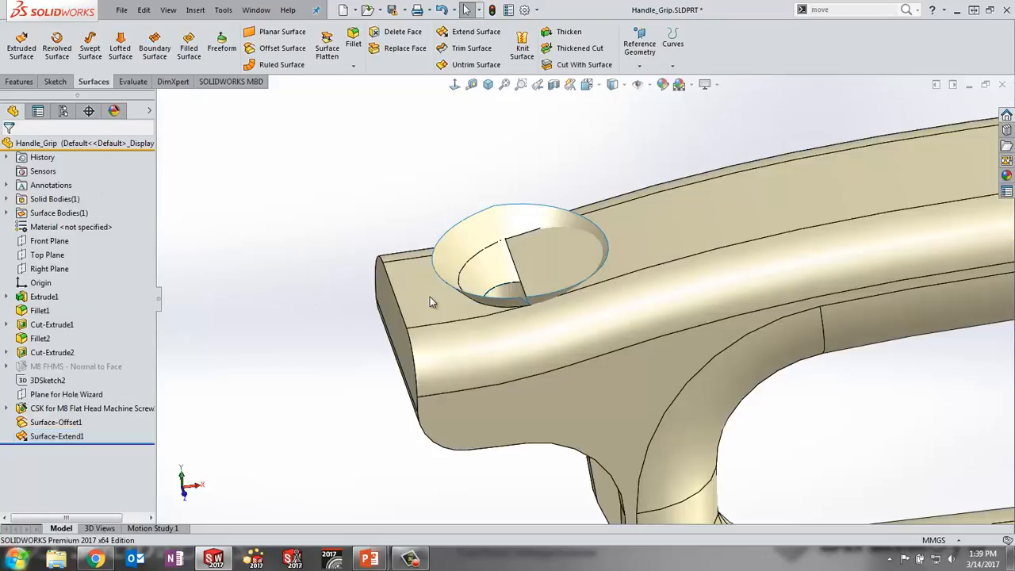
{"action": "left_click", "coordinate": [579, 64]}
{"action": "left_click", "coordinate": [500, 221]}
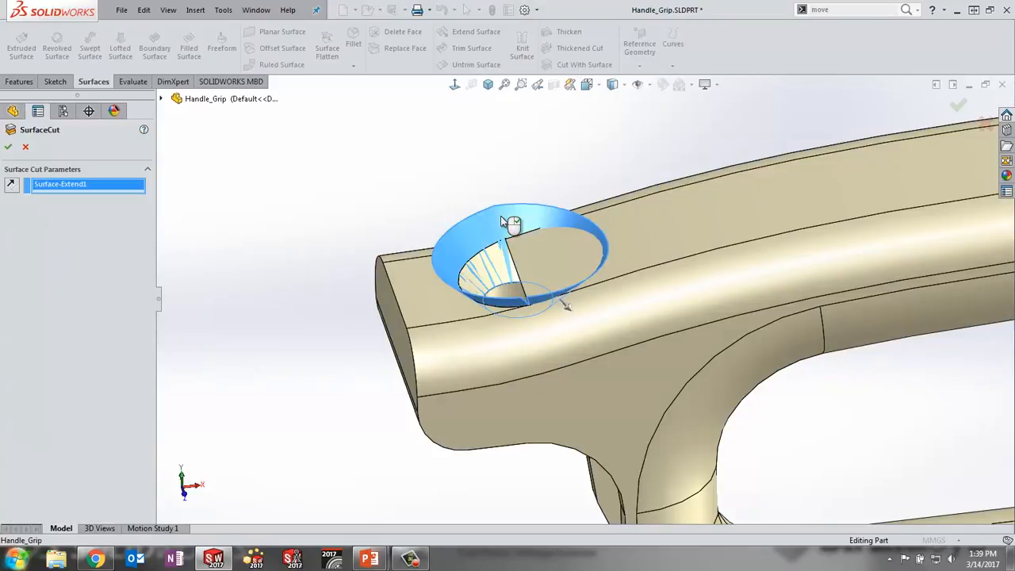
{"action": "scroll", "coordinate": [507, 222], "scroll_direction": "down", "scroll_amount": 4}
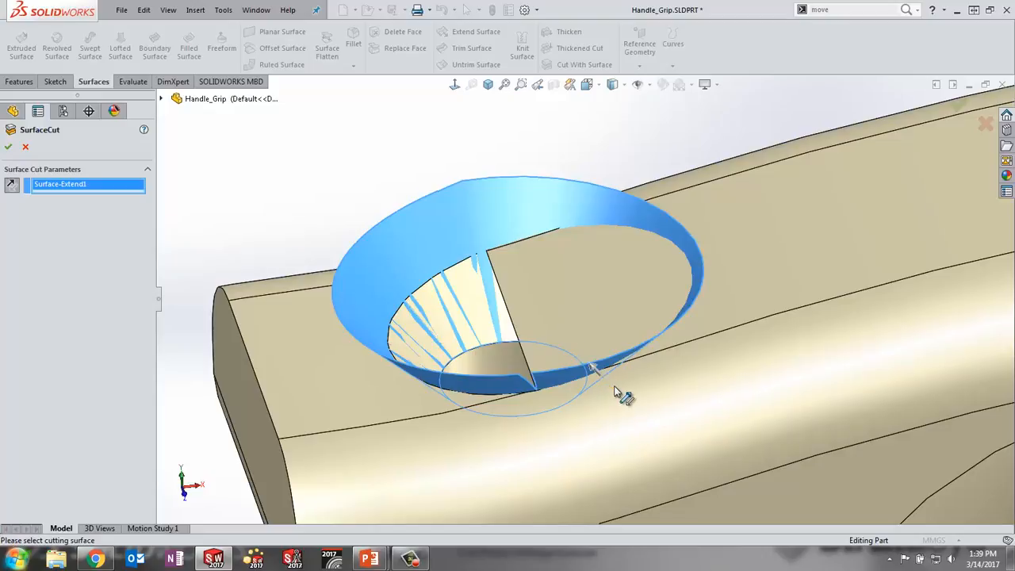
{"action": "left_click", "coordinate": [8, 147]}
Delete the extended cone surface body from the part with Delete/Keep Body.
{"action": "mouse_move", "coordinate": [565, 318]}
{"action": "middle_mouse_down"}
{"action": "mouse_move", "coordinate": [584, 358]}
{"action": "mouse_move", "coordinate": [571, 335]}
{"action": "middle_mouse_up"}
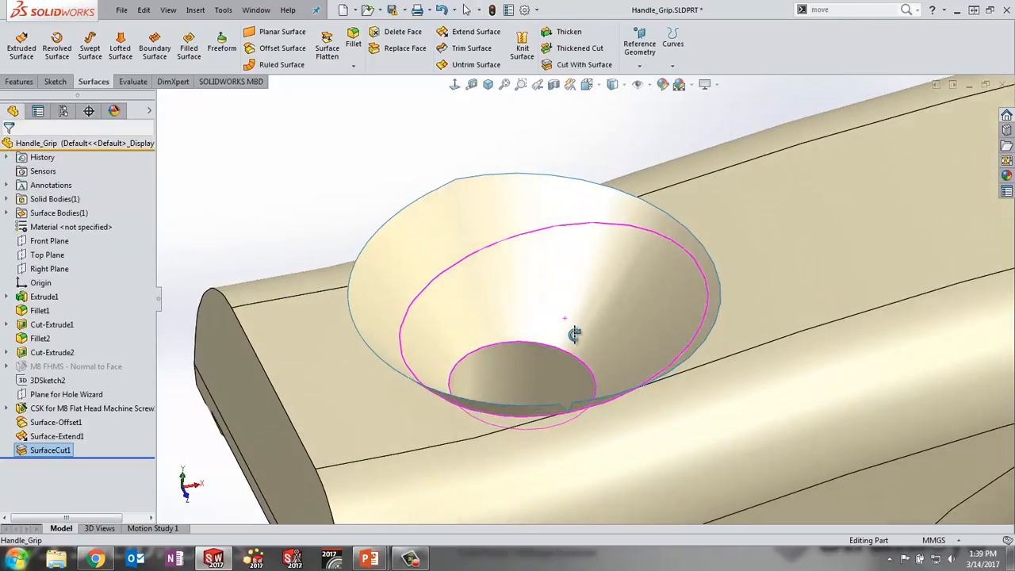
{"action": "left_click", "coordinate": [8, 213]}
{"action": "right_click", "coordinate": [49, 228]}
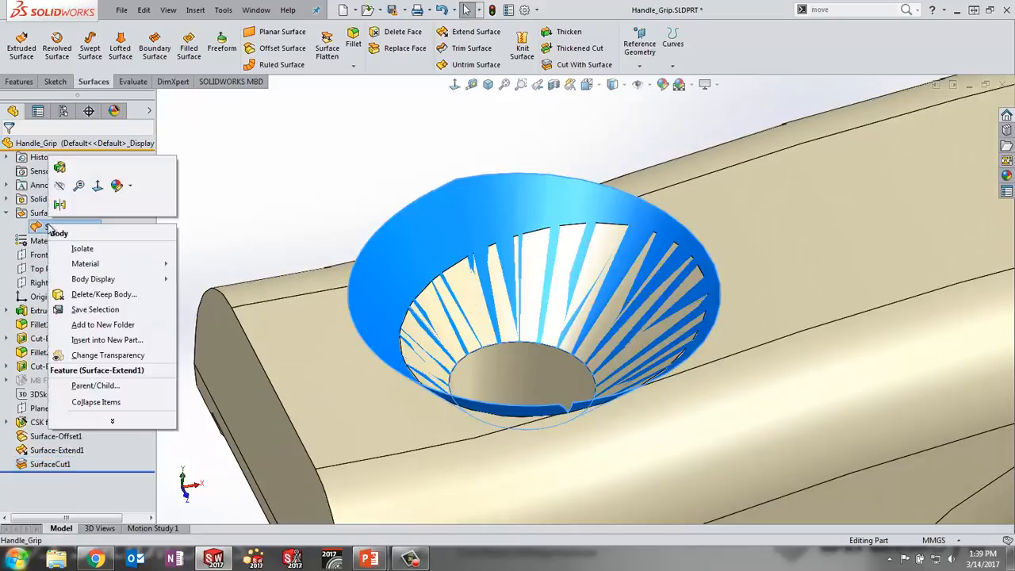
{"action": "left_click", "coordinate": [104, 295]}
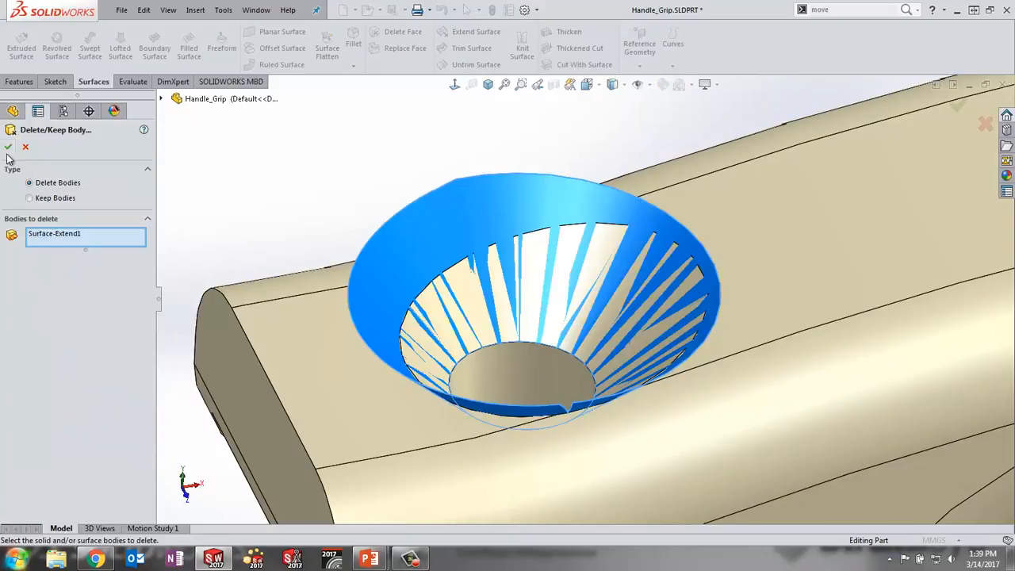
{"action": "left_click", "coordinate": [8, 147]}
Examine the reworked countersink and compare it with the hole at the handle's opposite end.
{"action": "scroll", "coordinate": [743, 349], "scroll_direction": "down", "scroll_amount": 3}
{"action": "scroll", "coordinate": [741, 344], "scroll_direction": "up", "scroll_amount": 7}
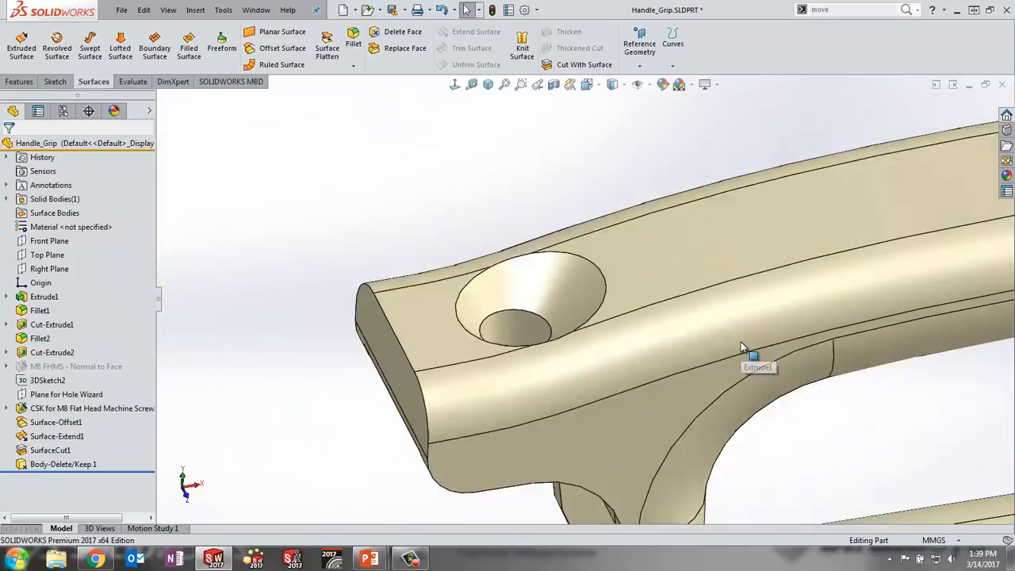
{"action": "scroll", "coordinate": [746, 343], "scroll_direction": "up", "scroll_amount": 5}
{"action": "scroll", "coordinate": [751, 265], "scroll_direction": "down", "scroll_amount": 3}
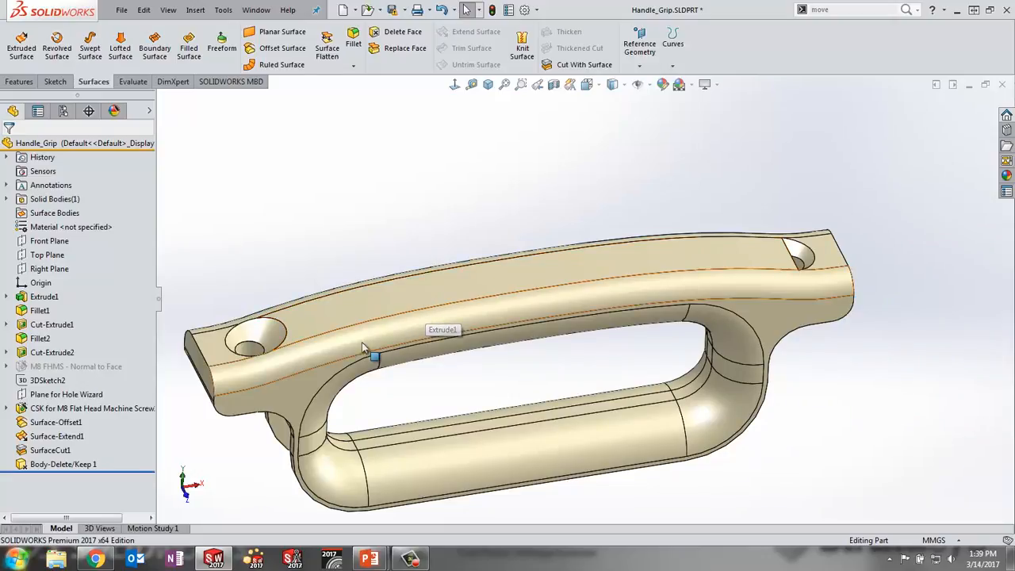
{"action": "middle_click_drag", "start_coordinate": [437, 390], "coordinate": [601, 362], "text": "ctrl"}
{"action": "scroll", "coordinate": [595, 351], "scroll_direction": "down", "scroll_amount": 2}
{"action": "scroll", "coordinate": [466, 292], "scroll_direction": "down", "scroll_amount": 4}
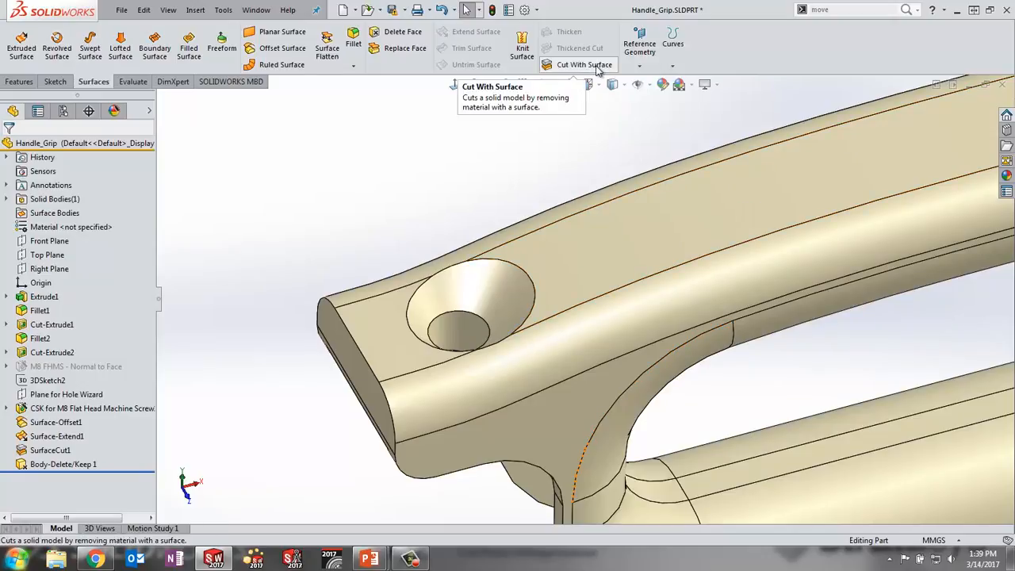
Close the handle grip part without saving and bring up the recent documents.
{"action": "left_click", "coordinate": [1002, 85]}
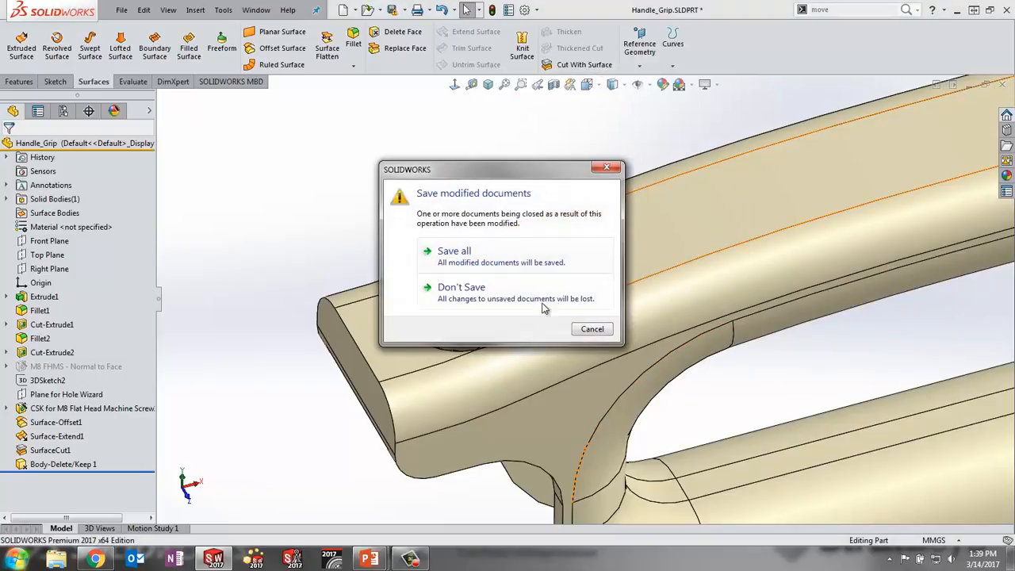
{"action": "left_click", "coordinate": [543, 303]}
{"action": "key", "text": "r"}
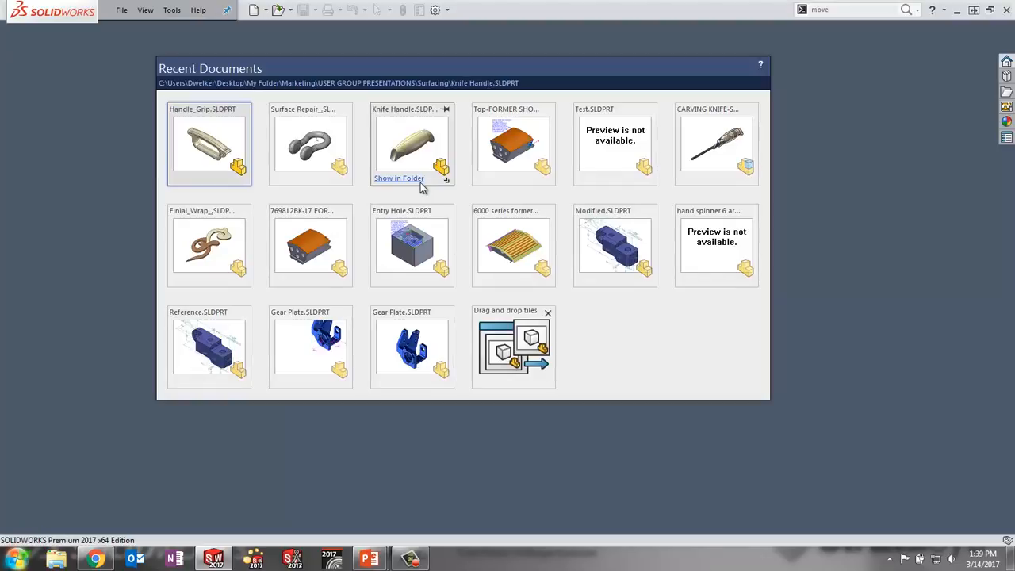
Open the Finial_Wrap part from the recent documents.
{"action": "left_click", "coordinate": [243, 228]}
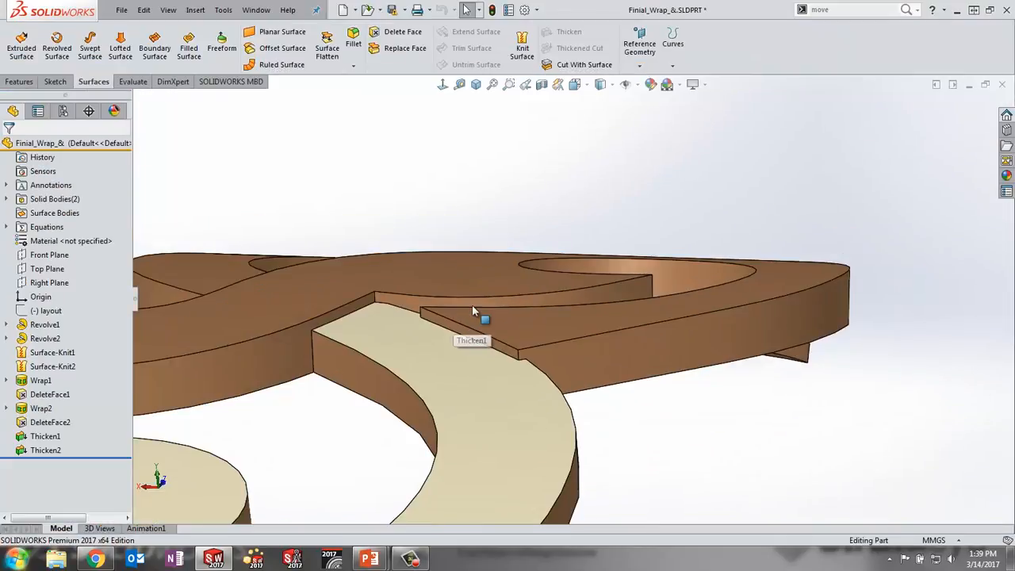
Examine the joint where the brown scroll's tapered end overlaps the cream scroll arm, from above and from the side.
{"action": "scroll", "coordinate": [472, 308], "scroll_direction": "up", "scroll_amount": 1}
{"action": "middle_click_drag", "start_coordinate": [472, 308], "coordinate": [444, 366]}
{"action": "scroll", "coordinate": [460, 359], "scroll_direction": "down", "scroll_amount": 1}
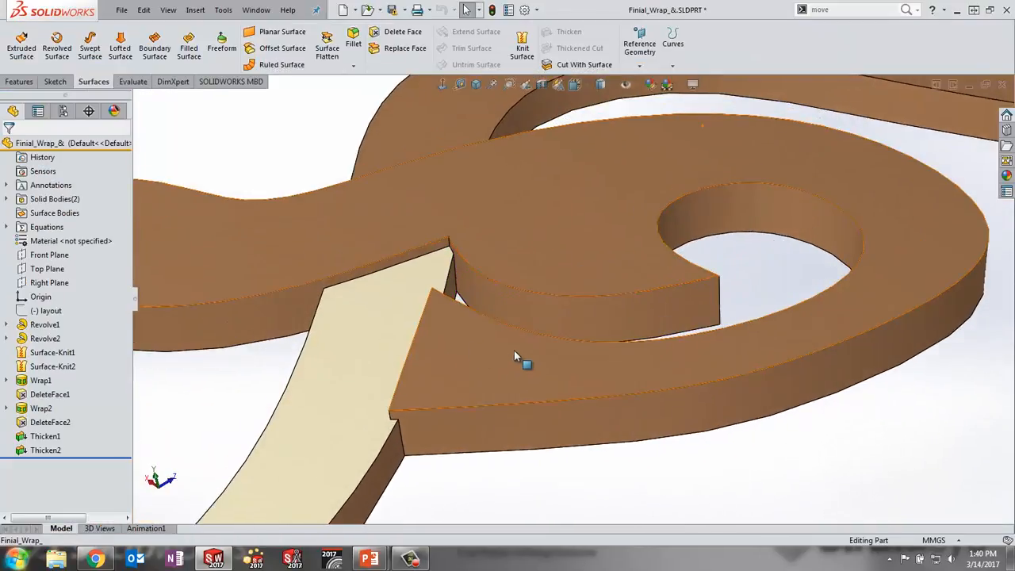
{"action": "scroll", "coordinate": [515, 348], "scroll_direction": "up", "scroll_amount": 6}
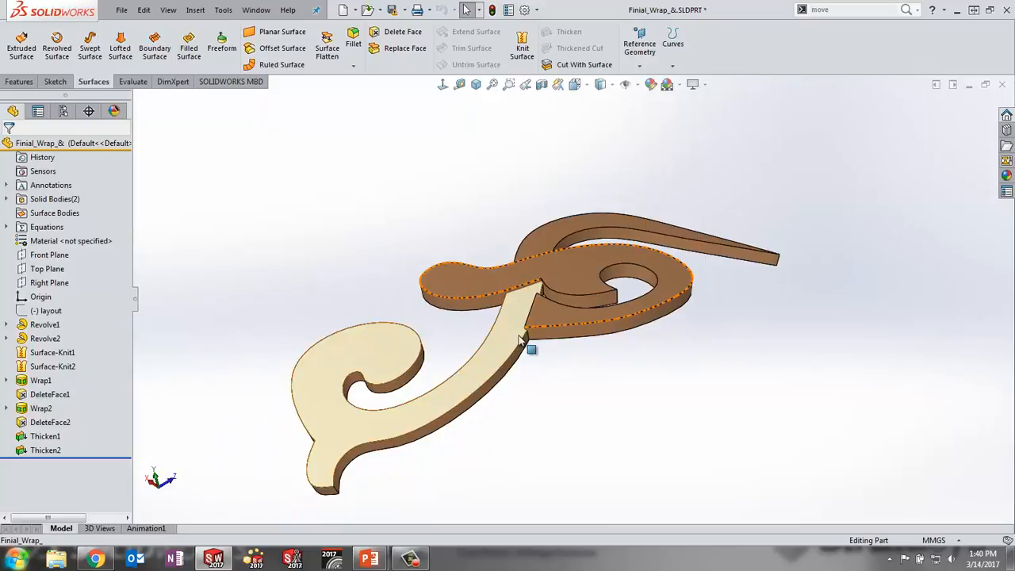
{"action": "middle_click_drag", "start_coordinate": [521, 339], "coordinate": [539, 265]}
{"action": "scroll", "coordinate": [542, 329], "scroll_direction": "down", "scroll_amount": 3}
{"action": "scroll", "coordinate": [542, 320], "scroll_direction": "down", "scroll_amount": 3}
{"action": "scroll", "coordinate": [494, 298], "scroll_direction": "down", "scroll_amount": 3}
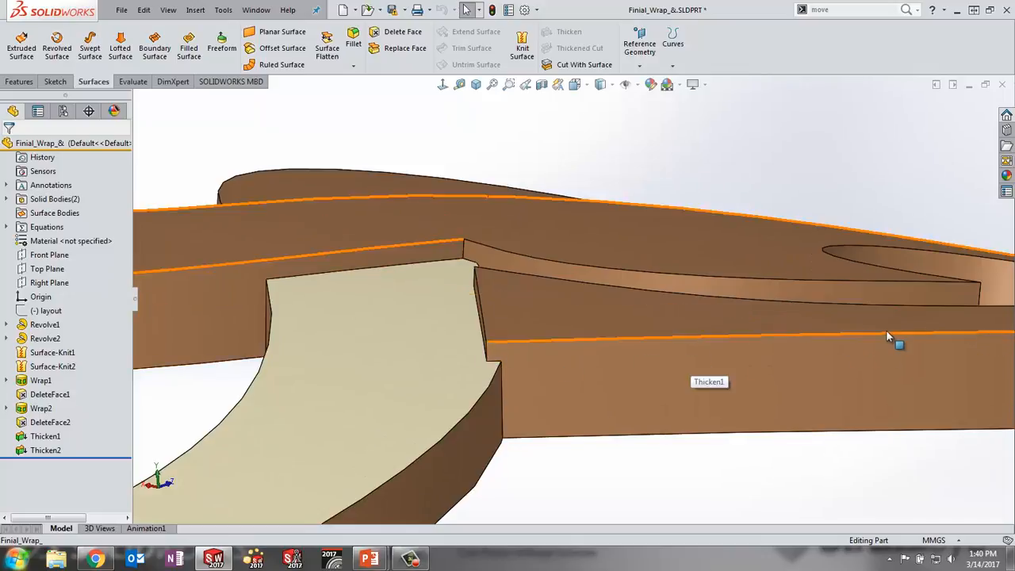
{"action": "scroll", "coordinate": [872, 341], "scroll_direction": "down", "scroll_amount": 2}
{"action": "scroll", "coordinate": [872, 342], "scroll_direction": "up", "scroll_amount": 3}
{"action": "middle_click_drag", "start_coordinate": [768, 332], "coordinate": [732, 401]}
{"action": "scroll", "coordinate": [731, 399], "scroll_direction": "down", "scroll_amount": 2}
{"action": "scroll", "coordinate": [680, 394], "scroll_direction": "up", "scroll_amount": 5}
{"action": "scroll", "coordinate": [680, 394], "scroll_direction": "up", "scroll_amount": 5}
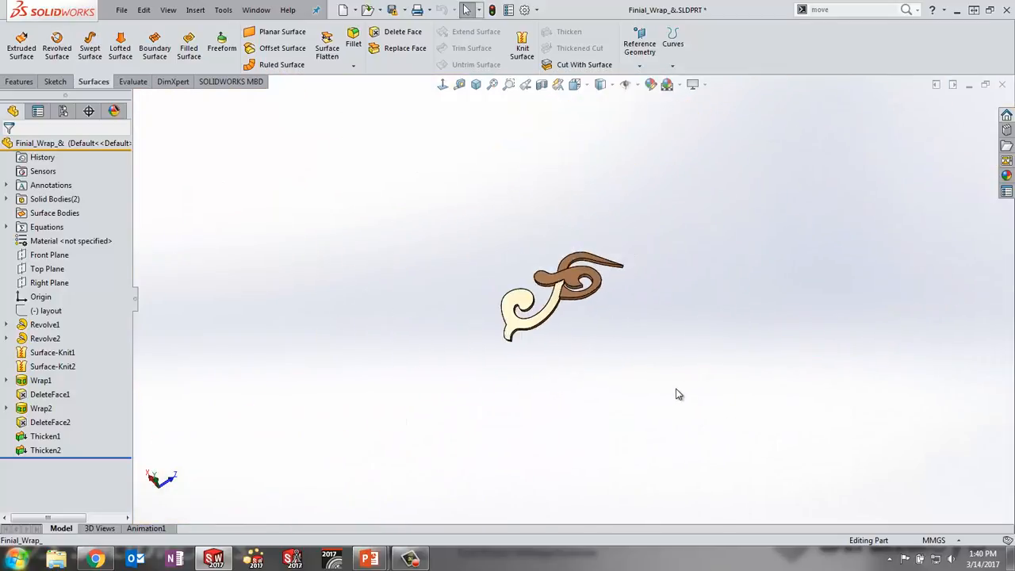
Sketch a slanted line on the Top Plane across the brown scroll arm near its end at the cream scroll, and exit the sketch.
{"action": "left_click", "coordinate": [48, 269]}
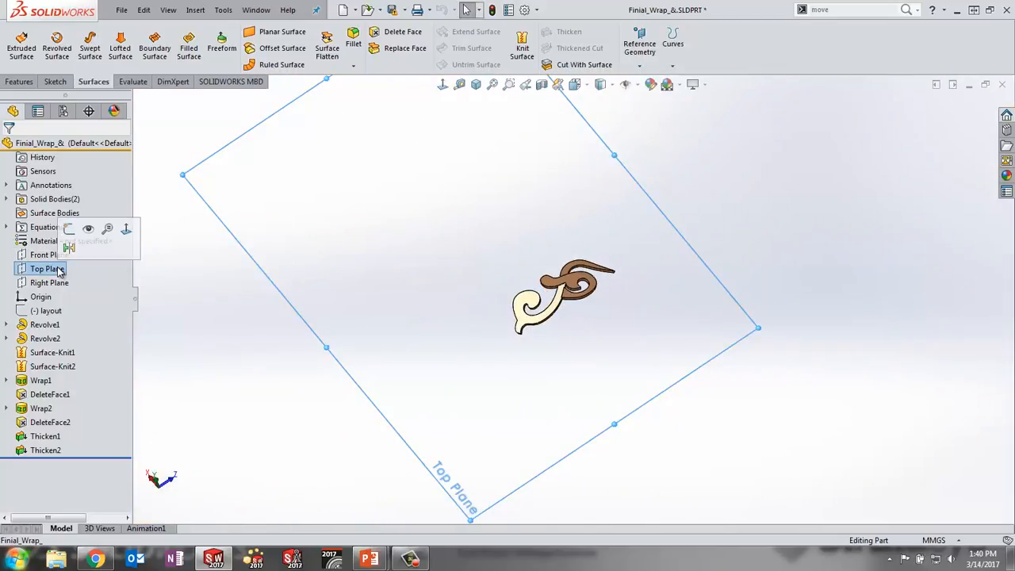
{"action": "left_click", "coordinate": [82, 230]}
{"action": "mouse_move", "coordinate": [368, 249]}
{"action": "right_mouse_down"}
{"action": "mouse_move", "coordinate": [395, 249]}
{"action": "mouse_move", "coordinate": [414, 295]}
{"action": "mouse_move", "coordinate": [373, 308]}
{"action": "right_mouse_up"}
{"action": "scroll", "coordinate": [490, 337], "scroll_direction": "down", "scroll_amount": 4}
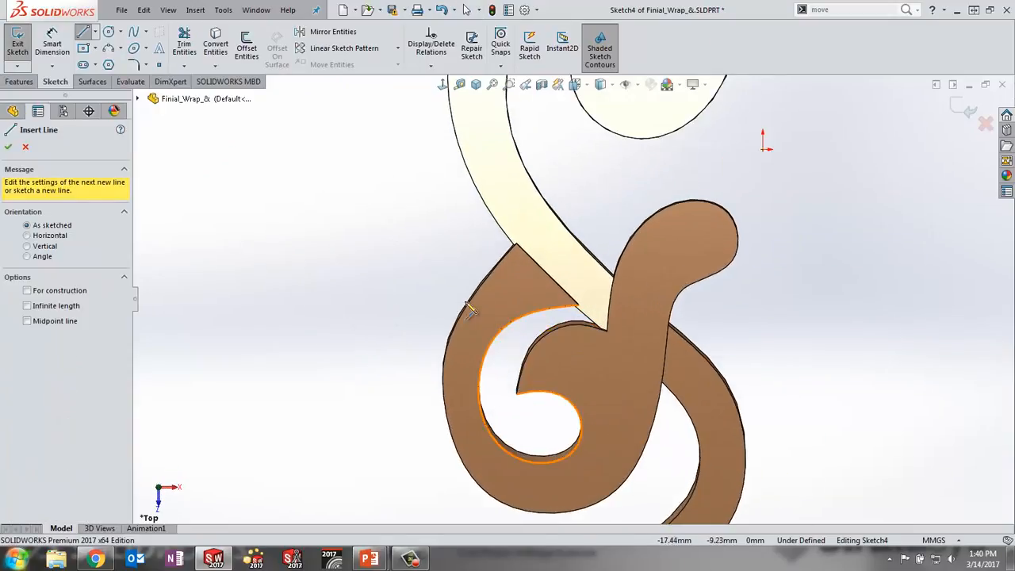
{"action": "left_click", "coordinate": [506, 355]}
{"action": "key", "text": "Escape"}
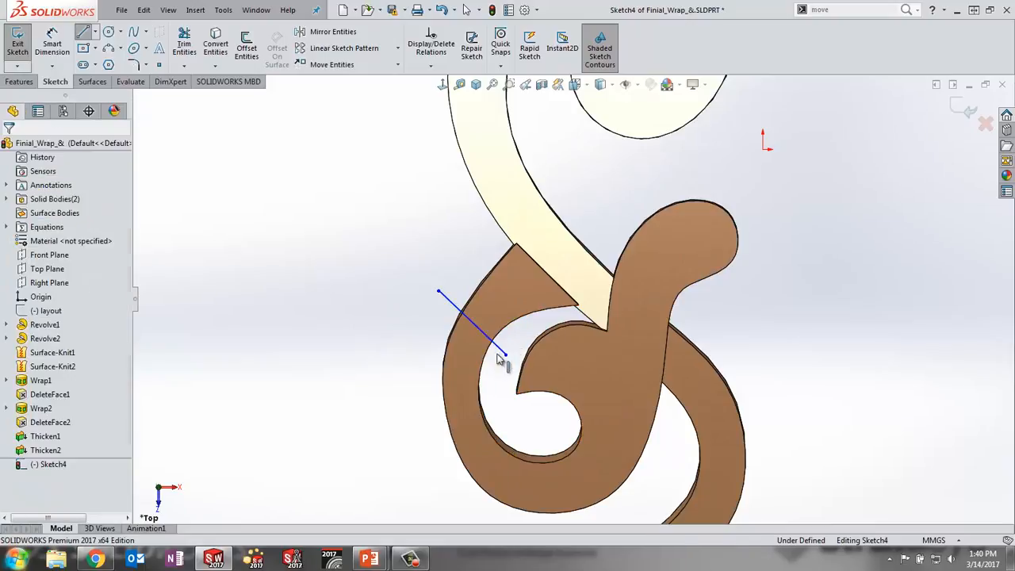
{"action": "key", "text": "s"}
{"action": "left_click", "coordinate": [416, 341]}
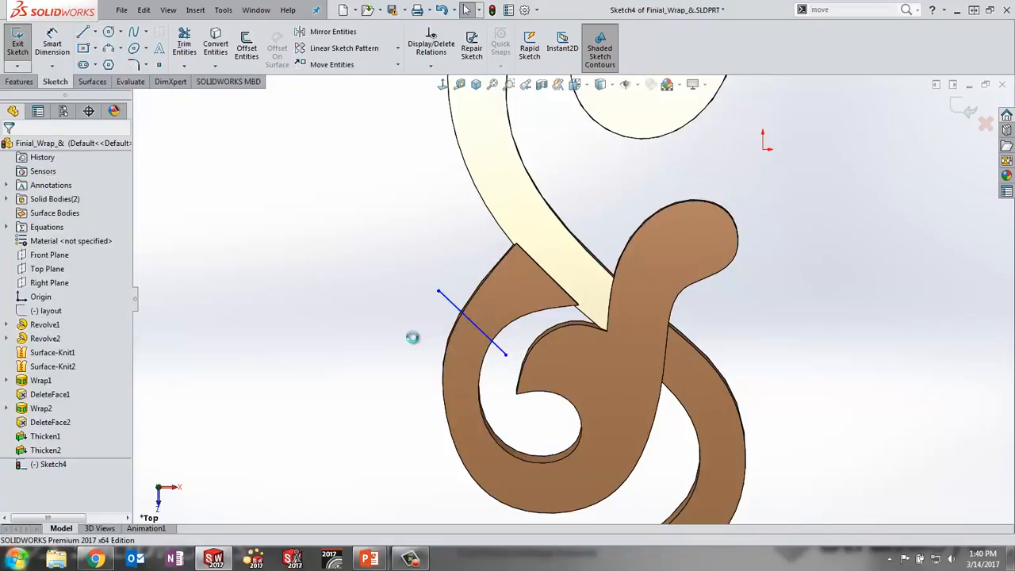
Split the brown scroll's upper face with a projection split line, using the sketched slanted line.
{"action": "key", "text": "s"}
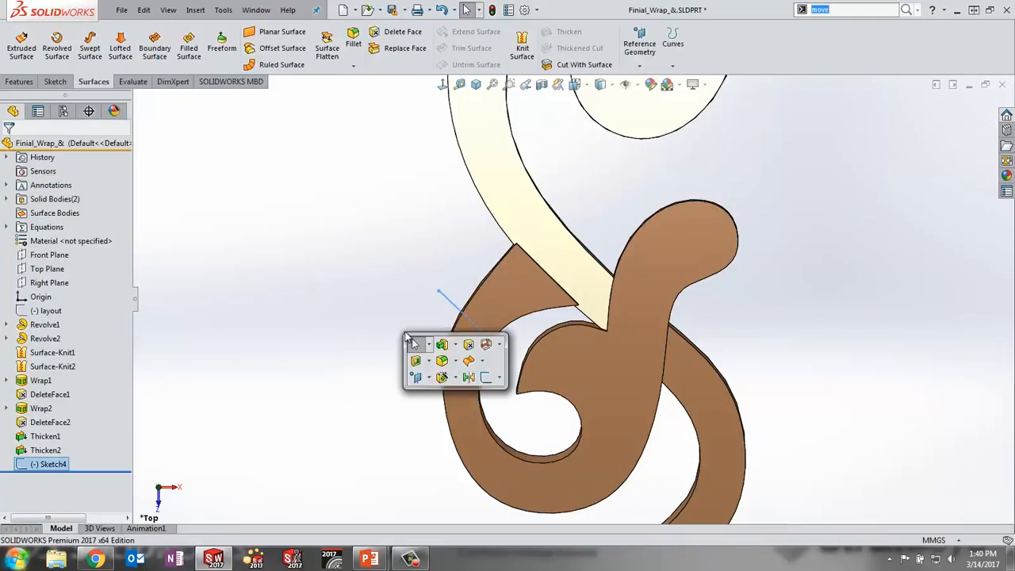
{"action": "left_click", "coordinate": [673, 67]}
{"action": "left_click", "coordinate": [692, 81]}
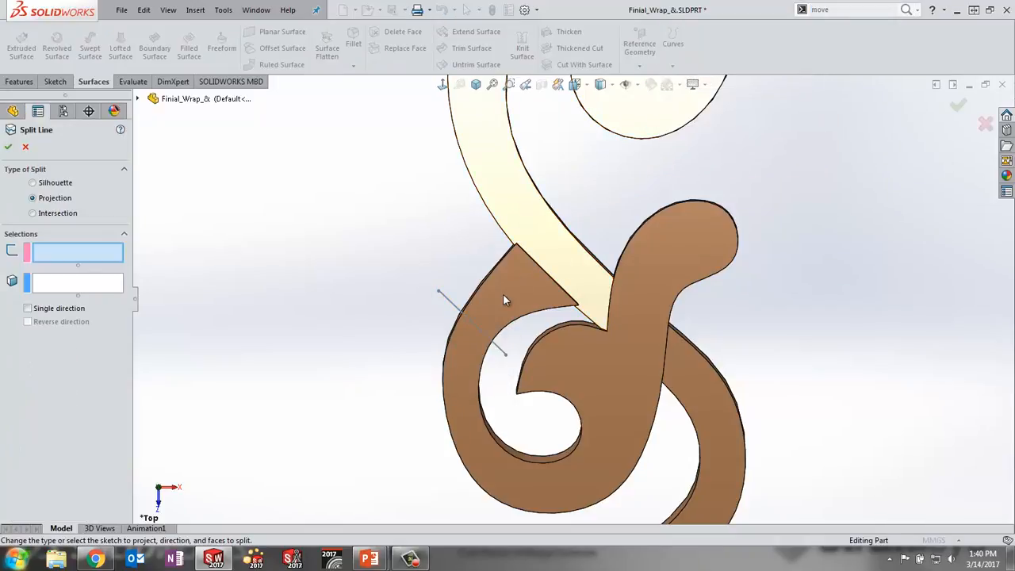
{"action": "left_click", "coordinate": [468, 316]}
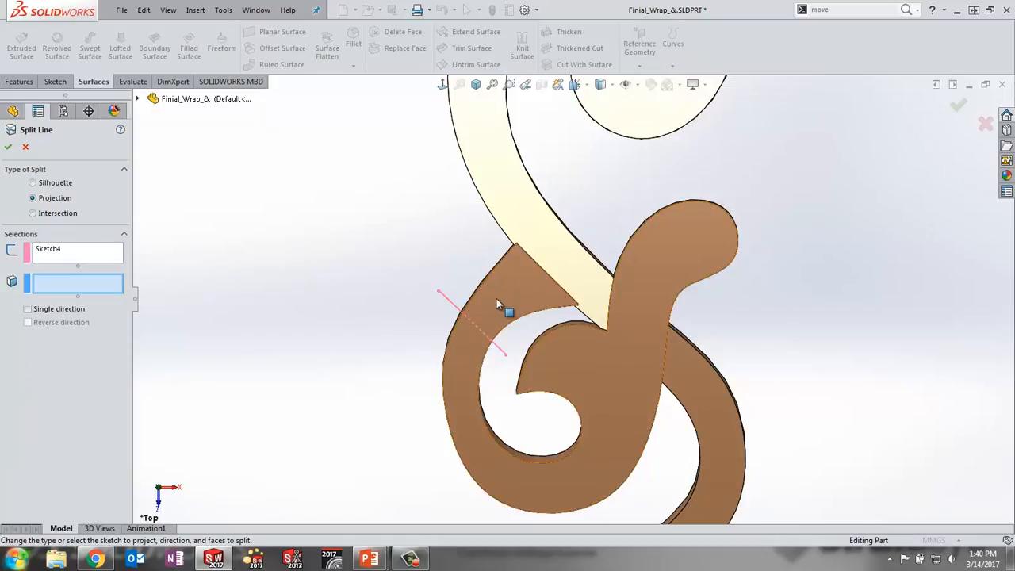
{"action": "left_click", "coordinate": [501, 303]}
{"action": "key", "text": "Return"}
Set up a surface loft from the split line edge to the lower edge where the scroll's end meets the cream body.
{"action": "middle_click_drag", "start_coordinate": [494, 333], "coordinate": [539, 436]}
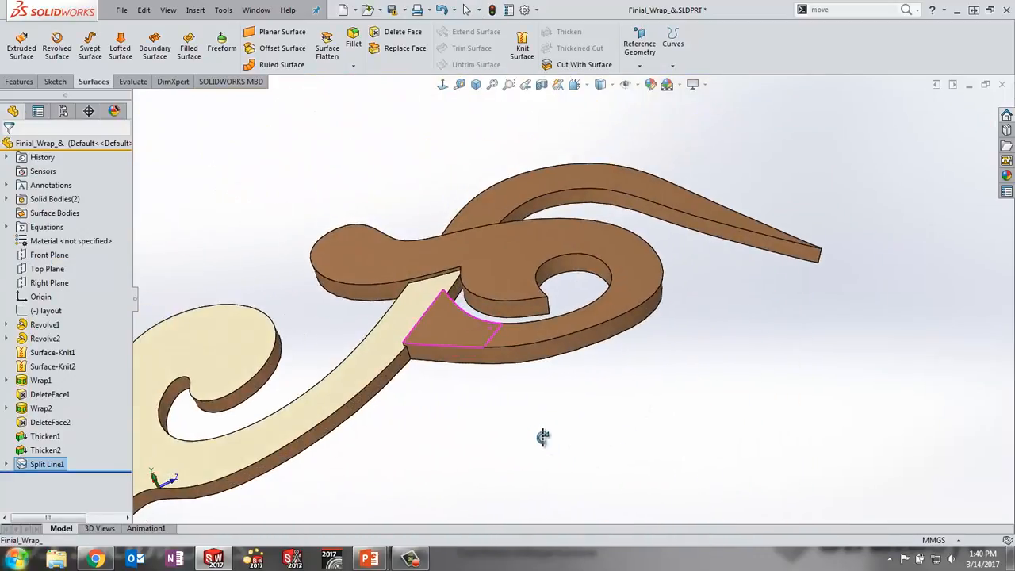
{"action": "scroll", "coordinate": [481, 335], "scroll_direction": "down", "scroll_amount": 4}
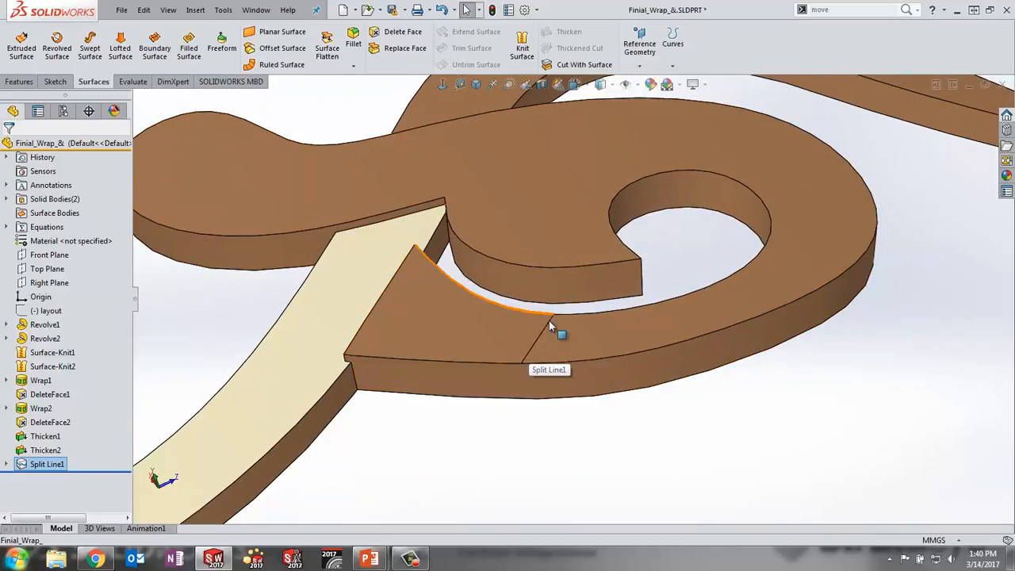
{"action": "mouse_move", "coordinate": [543, 341]}
{"action": "middle_mouse_down"}
{"action": "mouse_move", "coordinate": [607, 320]}
{"action": "mouse_move", "coordinate": [581, 349]}
{"action": "mouse_move", "coordinate": [533, 328]}
{"action": "middle_mouse_up"}
{"action": "left_click", "coordinate": [550, 420]}
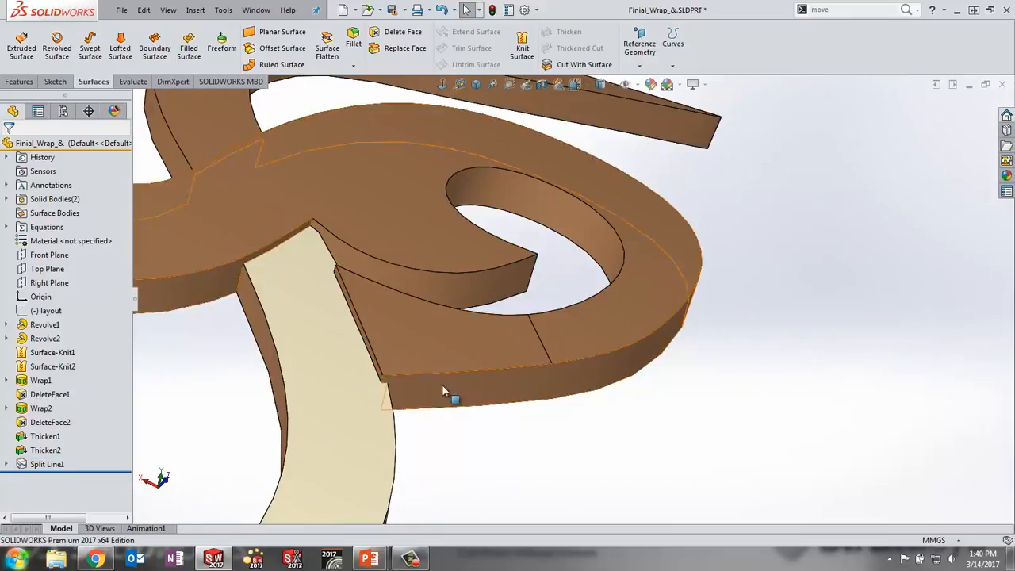
{"action": "middle_click_drag", "start_coordinate": [442, 383], "coordinate": [412, 379]}
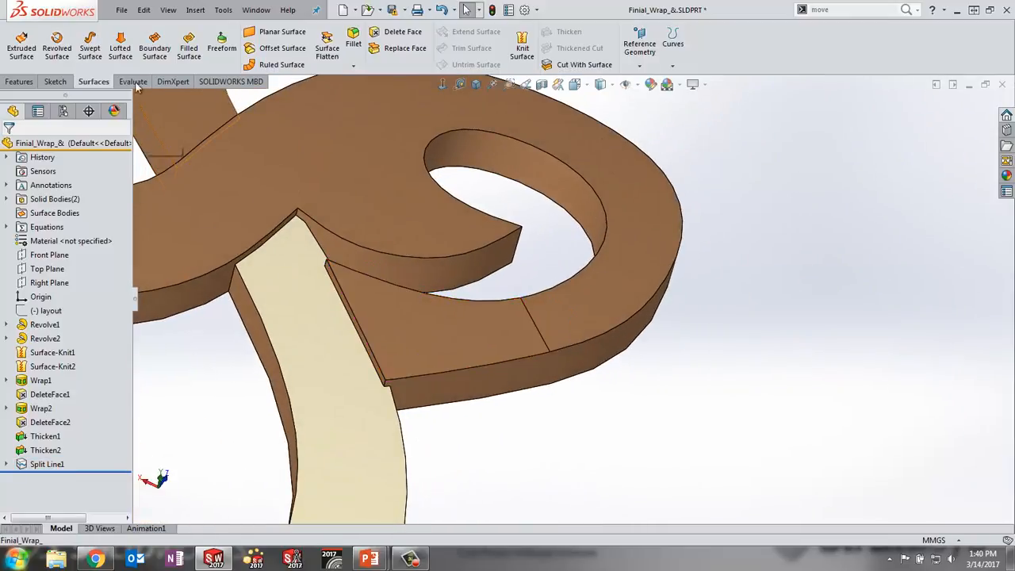
{"action": "left_click", "coordinate": [121, 50]}
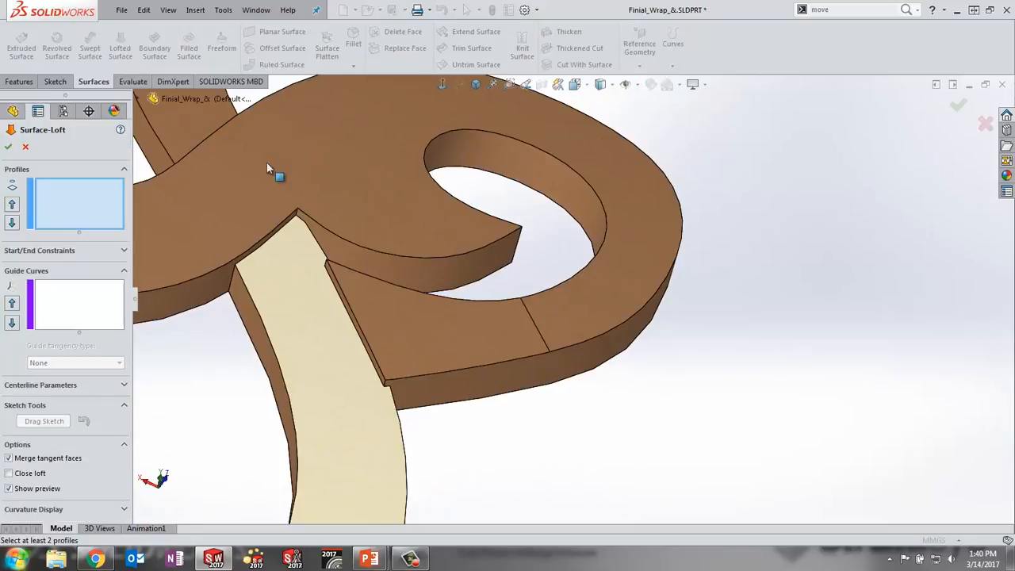
{"action": "left_click", "coordinate": [524, 305]}
{"action": "left_click", "coordinate": [327, 272]}
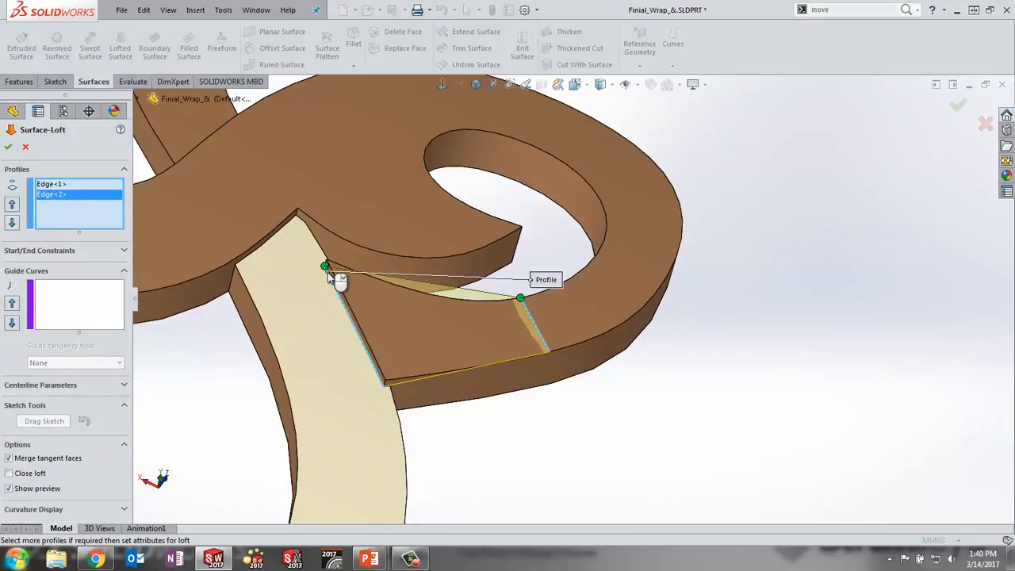
Set the loft's start constraint to Tangency To Face, switch it to the scroll's main upper face, and create the surface.
{"action": "left_click", "coordinate": [68, 252]}
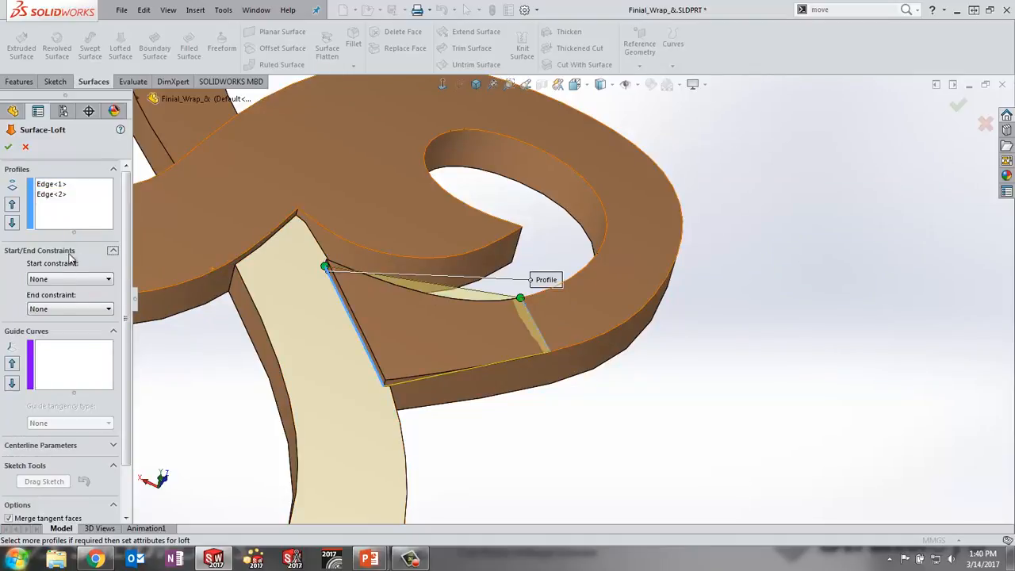
{"action": "left_click", "coordinate": [57, 281]}
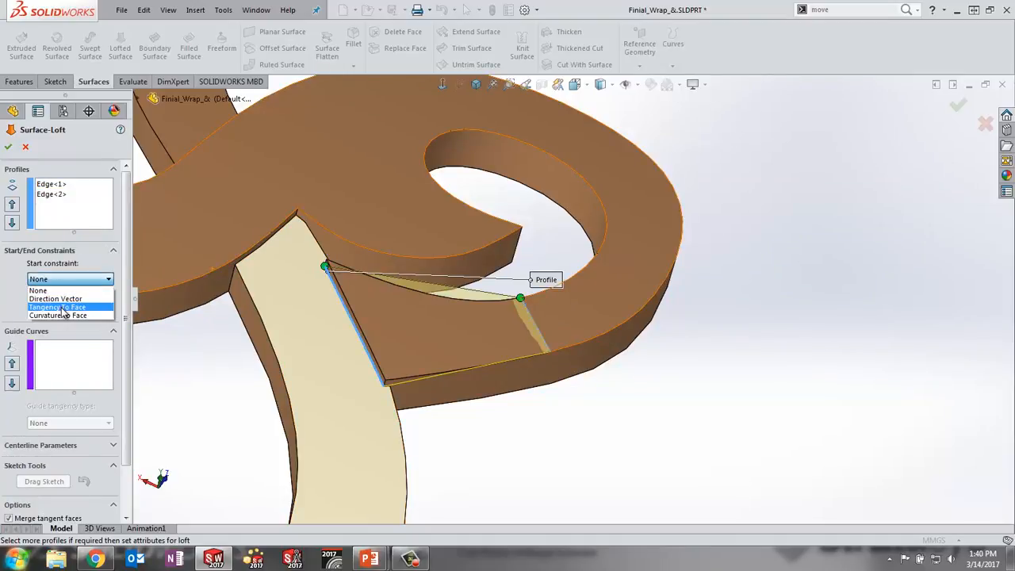
{"action": "left_click", "coordinate": [62, 308]}
{"action": "middle_click_drag", "start_coordinate": [566, 347], "coordinate": [524, 245]}
{"action": "scroll", "coordinate": [572, 412], "scroll_direction": "down", "scroll_amount": 3}
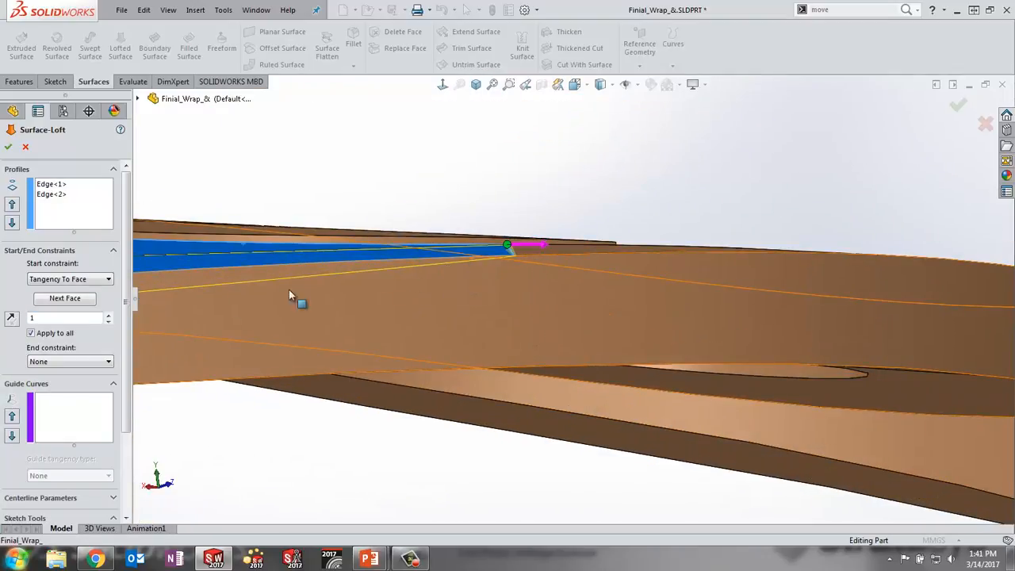
{"action": "left_click", "coordinate": [65, 298]}
{"action": "scroll", "coordinate": [451, 268], "scroll_direction": "up", "scroll_amount": 3}
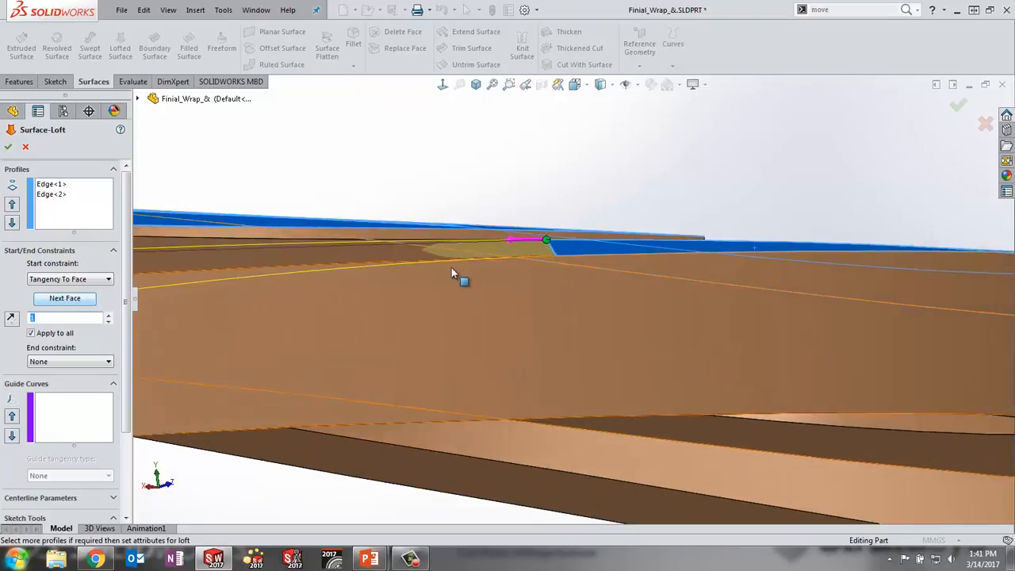
{"action": "middle_click_drag", "start_coordinate": [451, 268], "coordinate": [453, 360]}
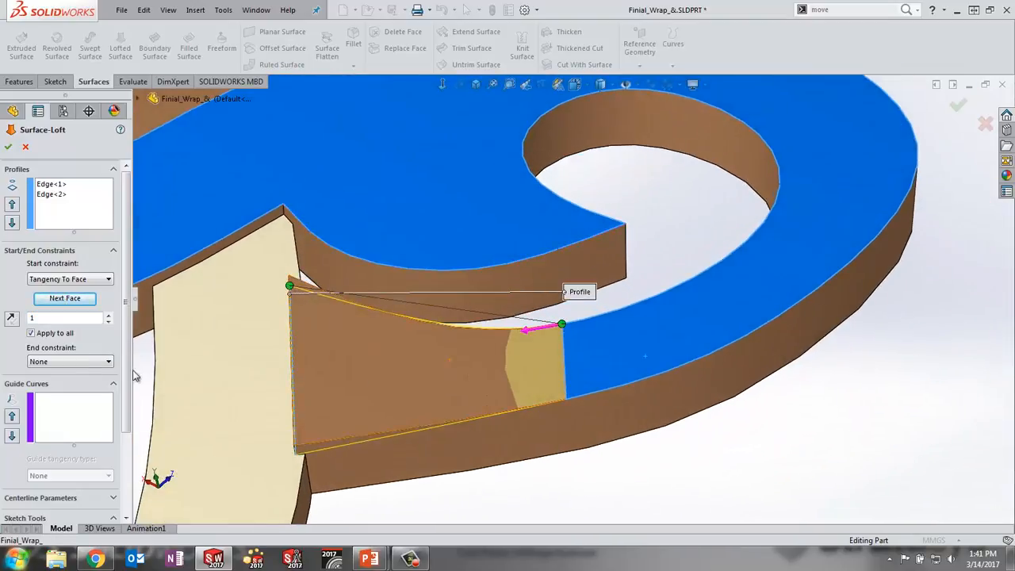
{"action": "scroll", "coordinate": [397, 385], "scroll_direction": "down", "scroll_amount": 3}
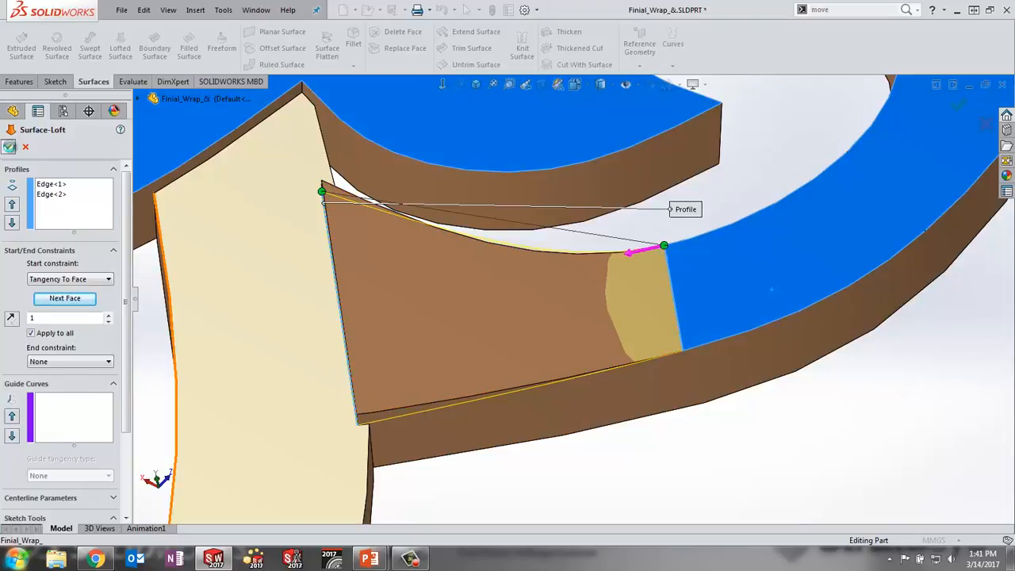
{"action": "left_click", "coordinate": [8, 147]}
Replace the split-off upper face at the brown scroll's end with the lofted surface using Replace Face.
{"action": "middle_click_drag", "start_coordinate": [454, 276], "coordinate": [418, 317]}
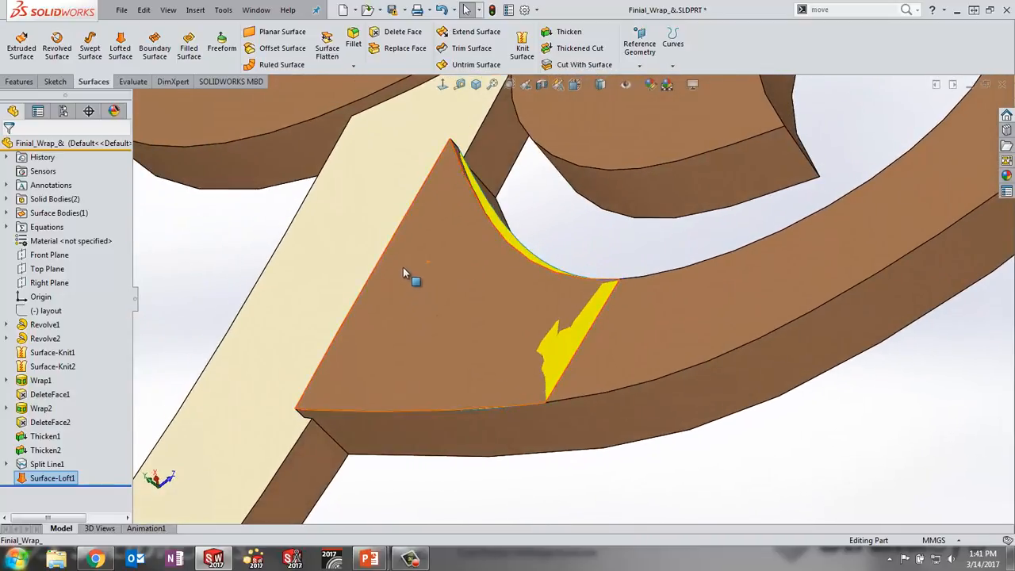
{"action": "left_click", "coordinate": [401, 53]}
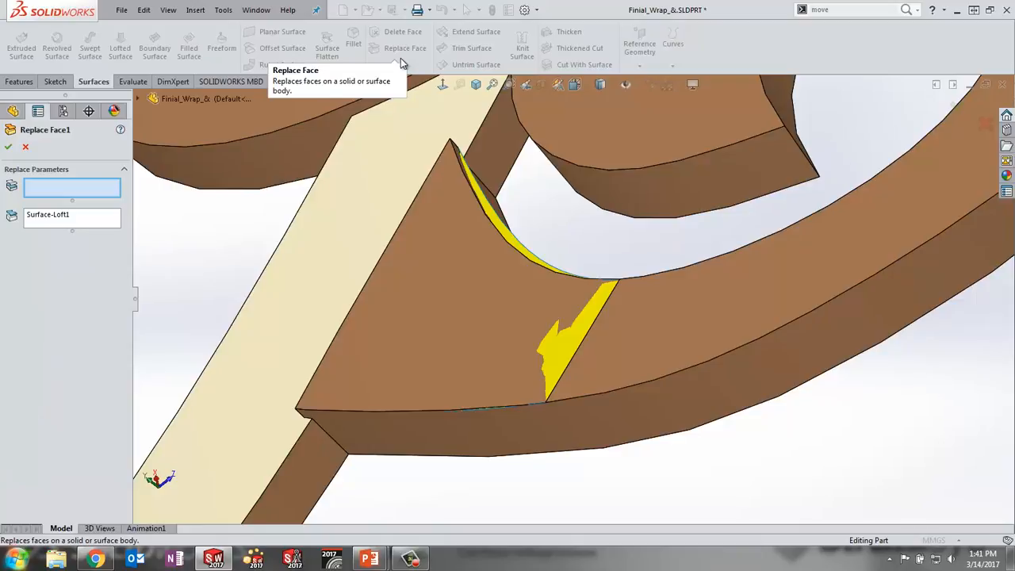
{"action": "left_click", "coordinate": [472, 284]}
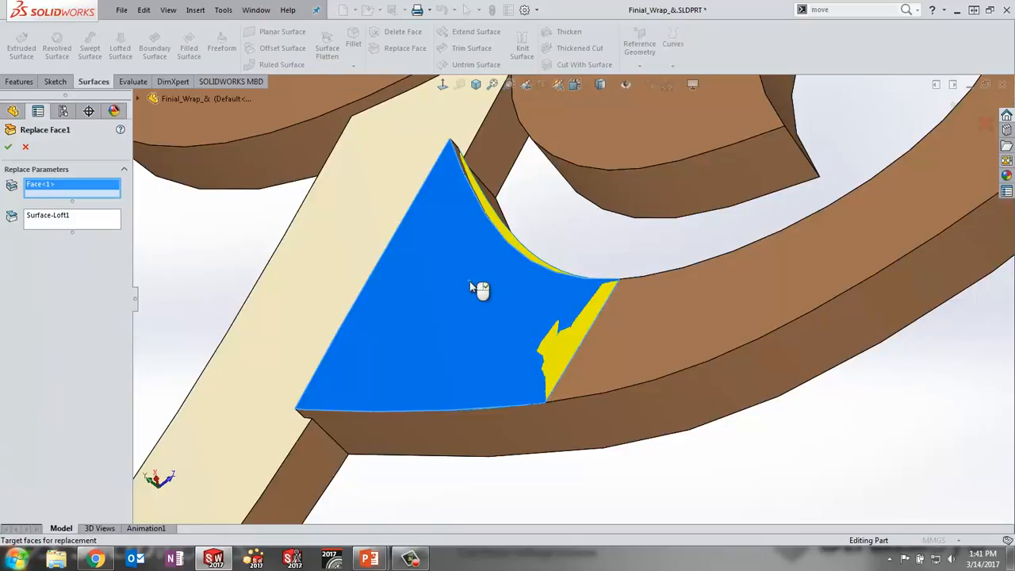
{"action": "left_click", "coordinate": [68, 222]}
{"action": "left_click", "coordinate": [8, 147]}
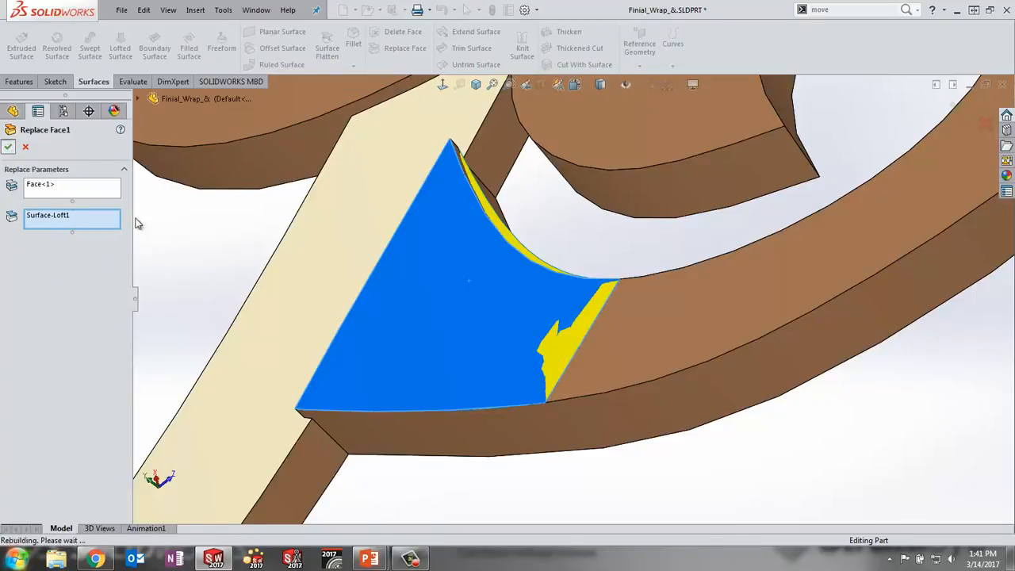
Delete the leftover lofted surface body from the part with Delete/Keep Body.
{"action": "middle_click_drag", "start_coordinate": [452, 325], "coordinate": [477, 332]}
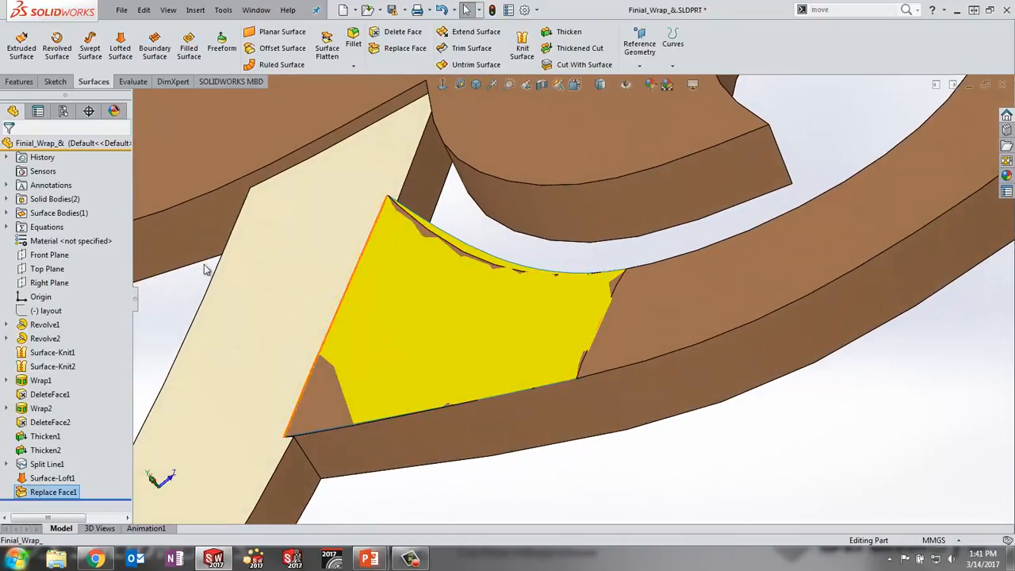
{"action": "left_click", "coordinate": [6, 213]}
{"action": "right_click", "coordinate": [55, 230]}
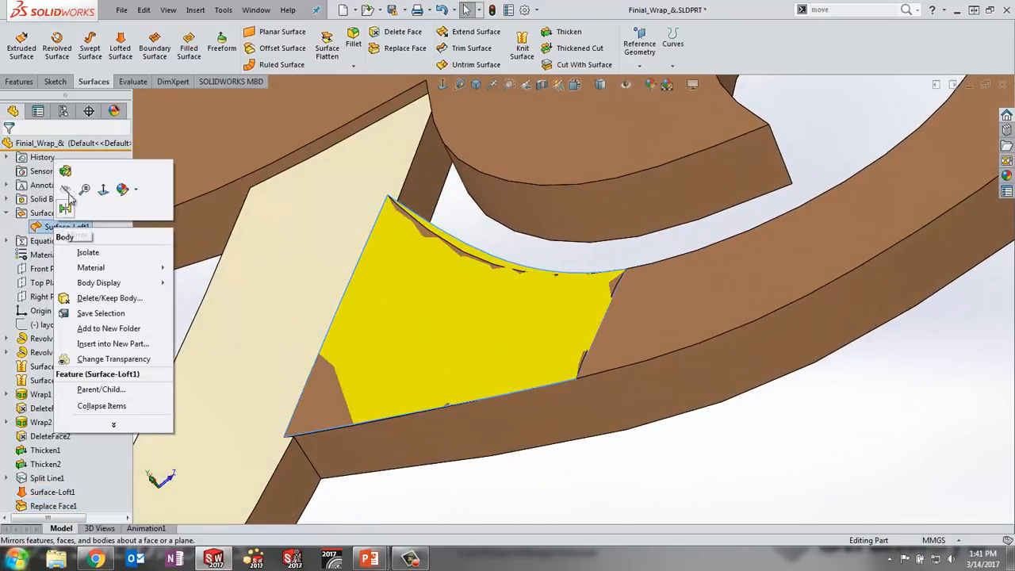
{"action": "left_click", "coordinate": [89, 298]}
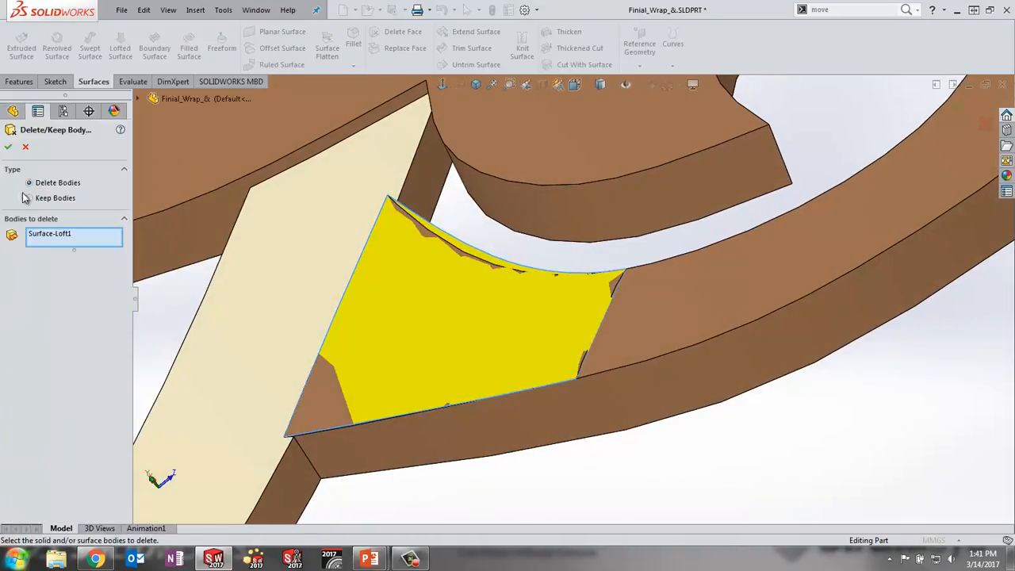
{"action": "left_click", "coordinate": [8, 146]}
Examine the blended scroll end and its joint with the cream scroll from several directions.
{"action": "middle_click_drag", "start_coordinate": [462, 368], "coordinate": [561, 402]}
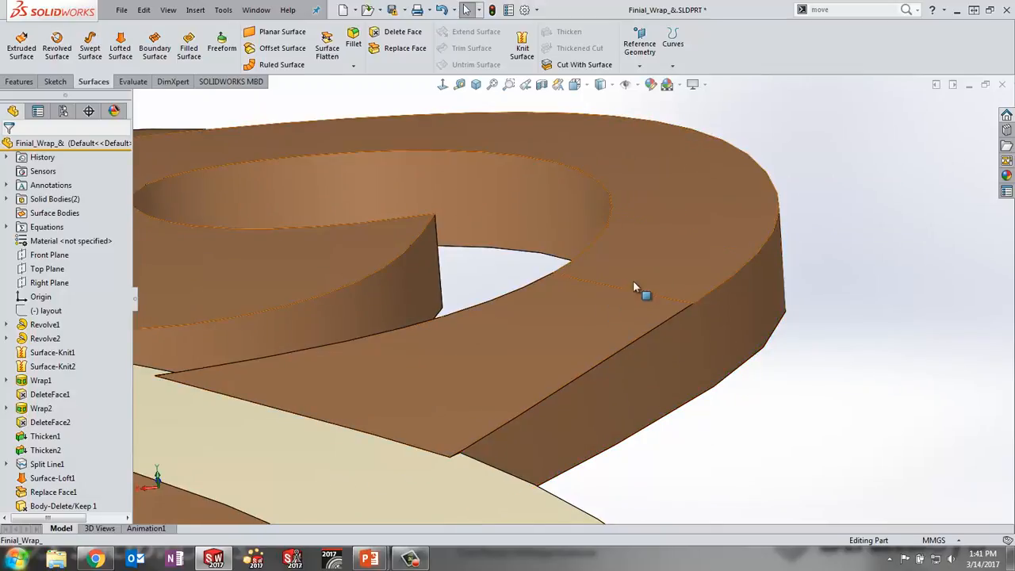
{"action": "middle_click_drag", "start_coordinate": [642, 290], "coordinate": [541, 320]}
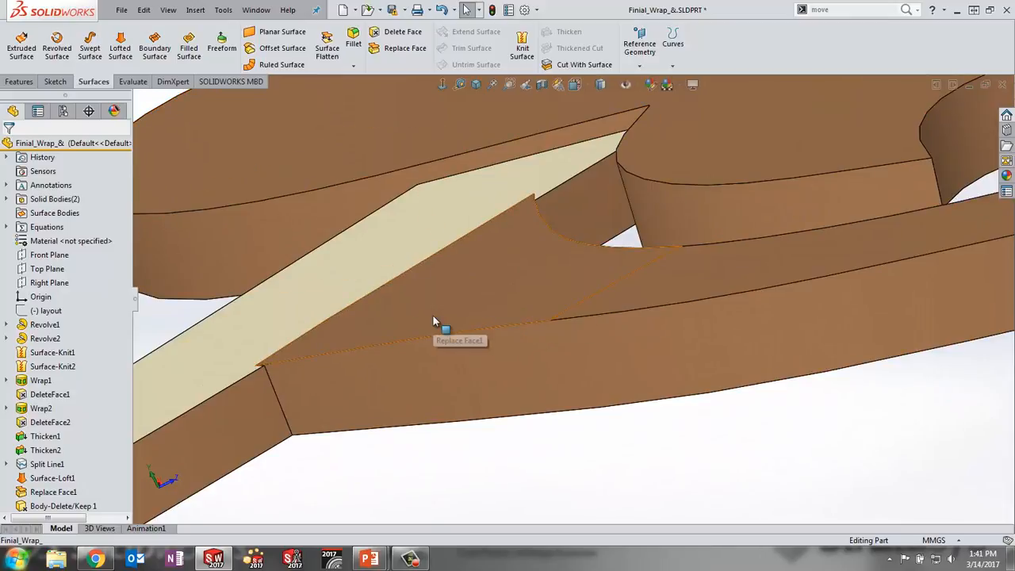
{"action": "scroll", "coordinate": [295, 342], "scroll_direction": "down", "scroll_amount": 1}
{"action": "scroll", "coordinate": [421, 338], "scroll_direction": "up", "scroll_amount": 2}
{"action": "middle_click_drag", "start_coordinate": [434, 338], "coordinate": [495, 355]}
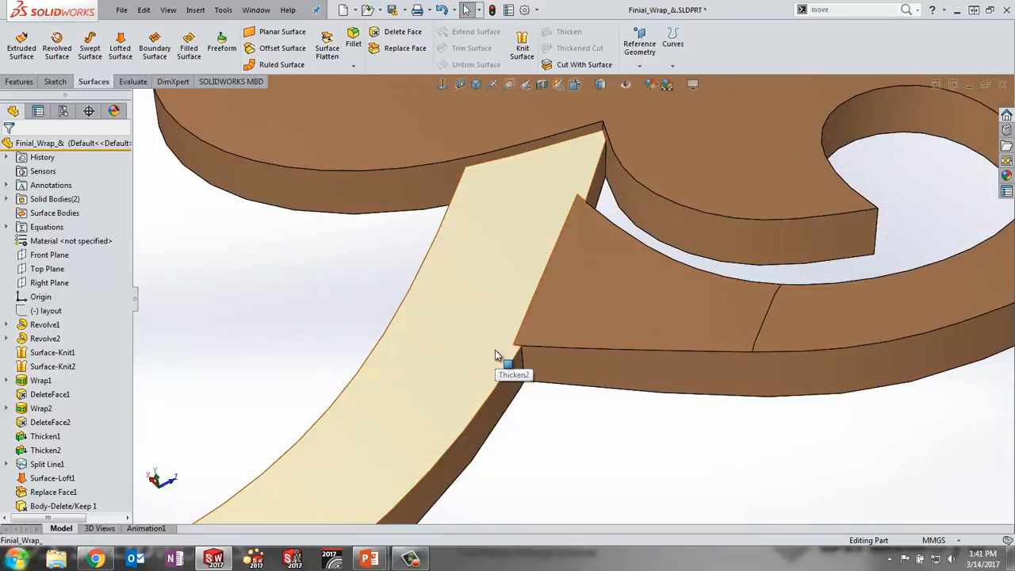
{"action": "scroll", "coordinate": [584, 317], "scroll_direction": "up", "scroll_amount": 5}
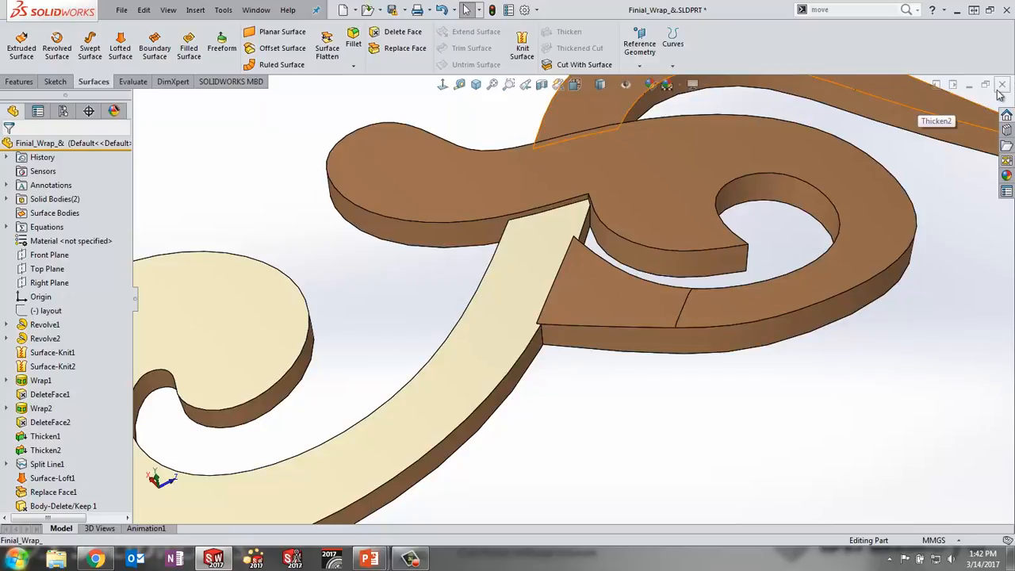
Close the finial part without saving its changes and open baseframe.stp from the Surfacing folder.
{"action": "left_click", "coordinate": [998, 89]}
{"action": "left_click", "coordinate": [570, 290]}
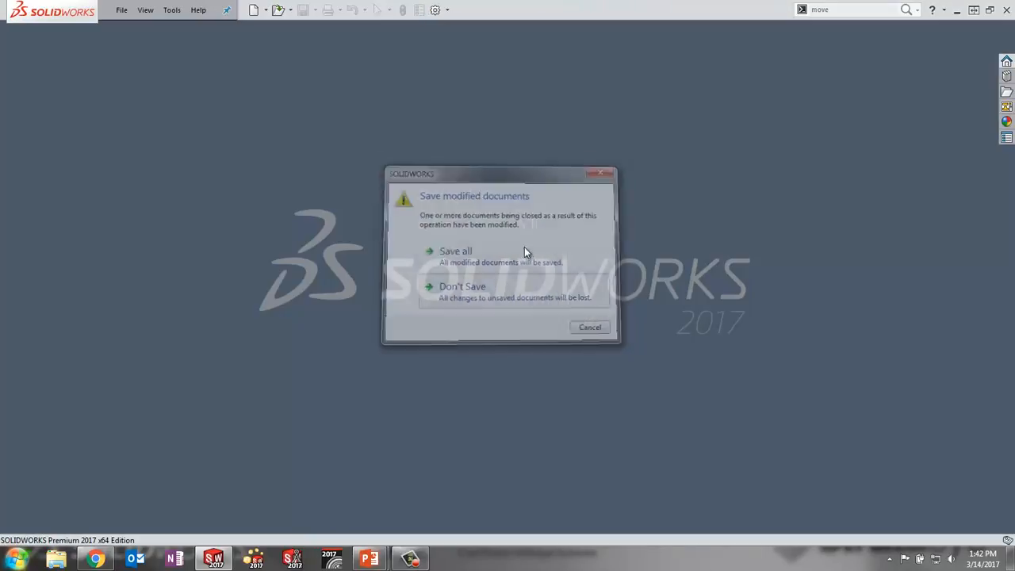
{"action": "left_click", "coordinate": [278, 9]}
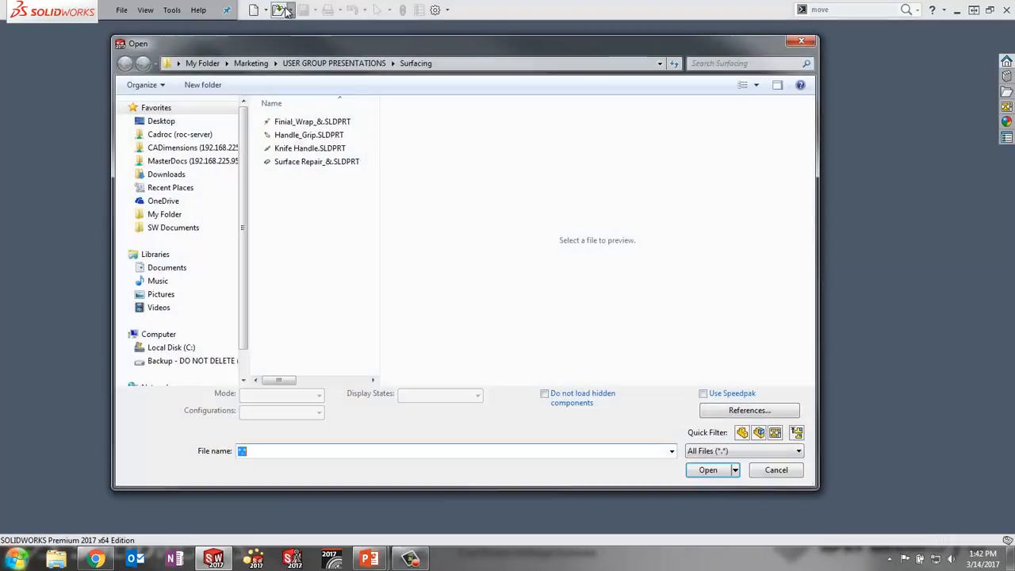
{"action": "left_click", "coordinate": [318, 150]}
{"action": "left_click", "coordinate": [320, 162]}
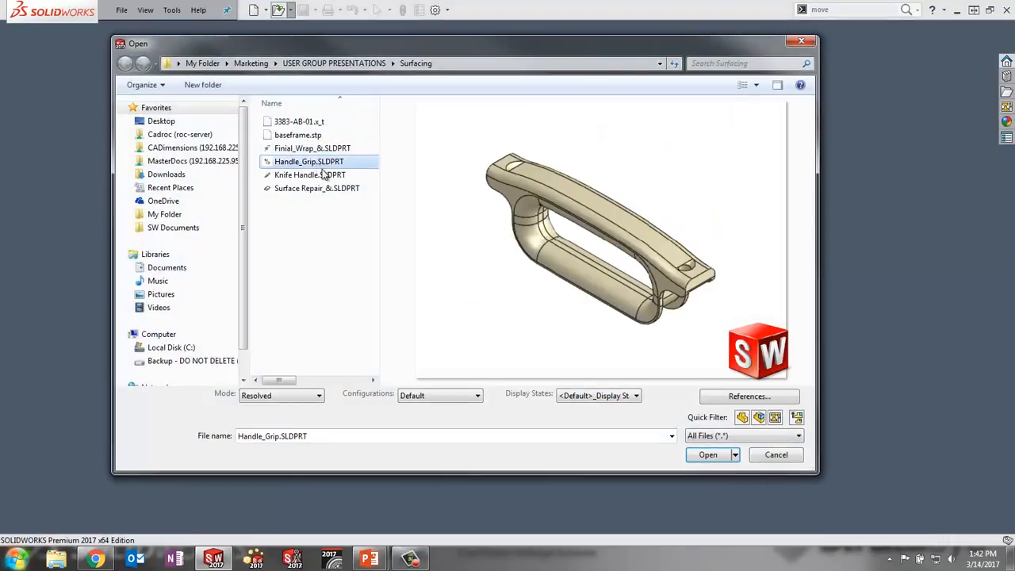
{"action": "left_click", "coordinate": [323, 175]}
{"action": "left_click", "coordinate": [332, 190]}
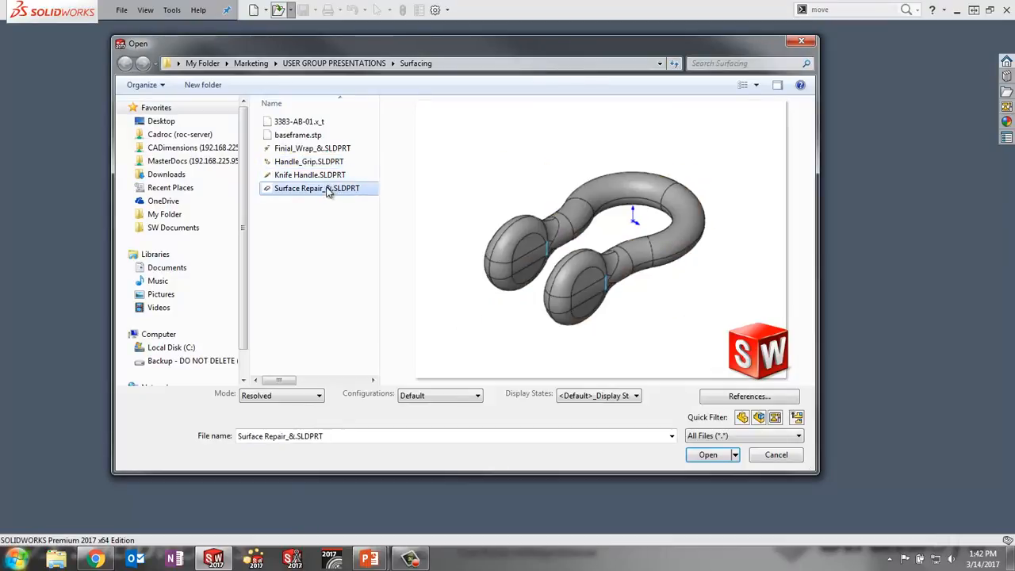
{"action": "left_click", "coordinate": [303, 135]}
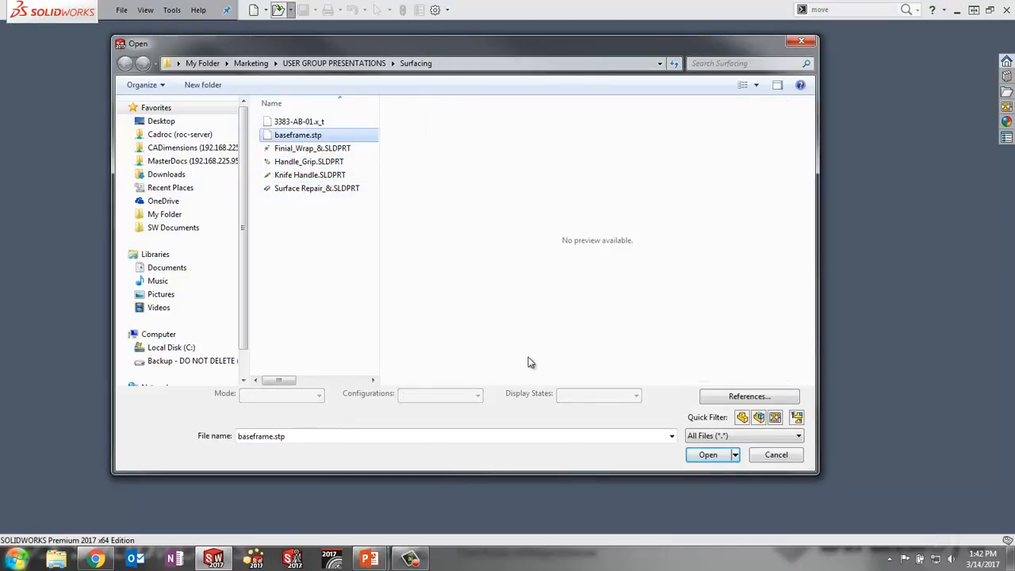
{"action": "left_click", "coordinate": [705, 454]}
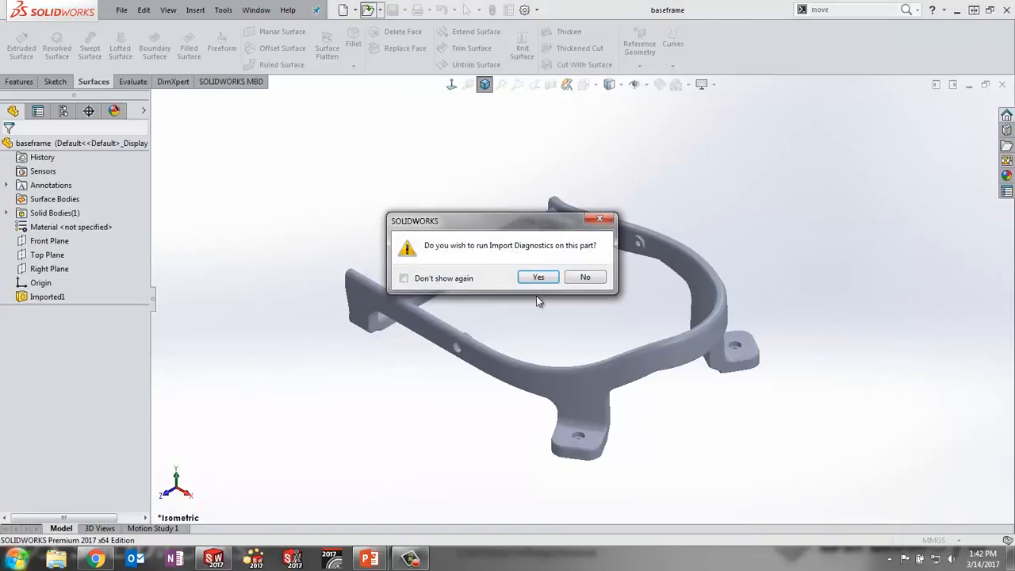
Run Import Diagnostics on the imported base frame and attempt to heal all faulty faces.
{"action": "left_click", "coordinate": [539, 279]}
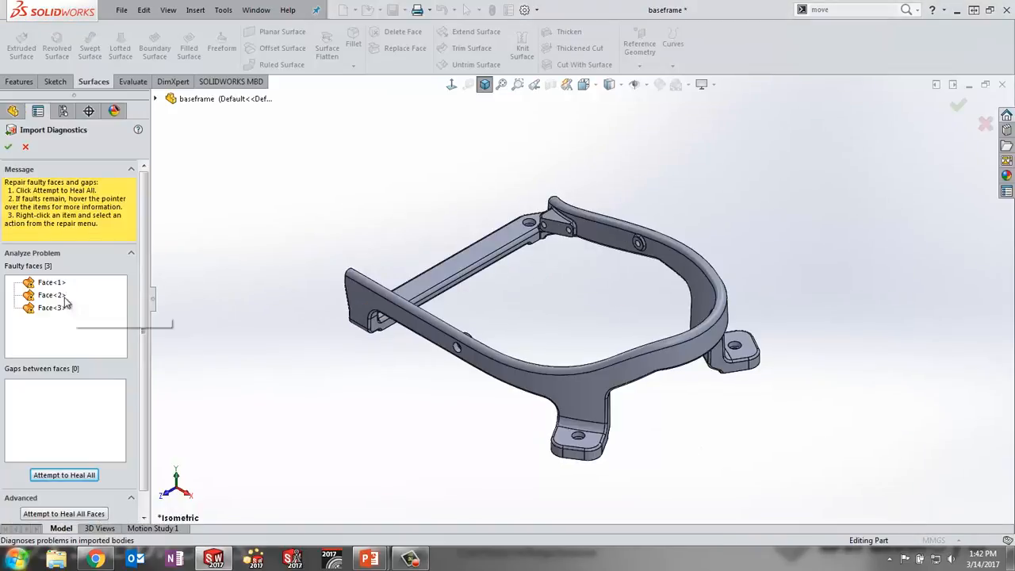
{"action": "mouse_move", "coordinate": [41, 285]}
{"action": "mouse_move", "coordinate": [53, 311]}
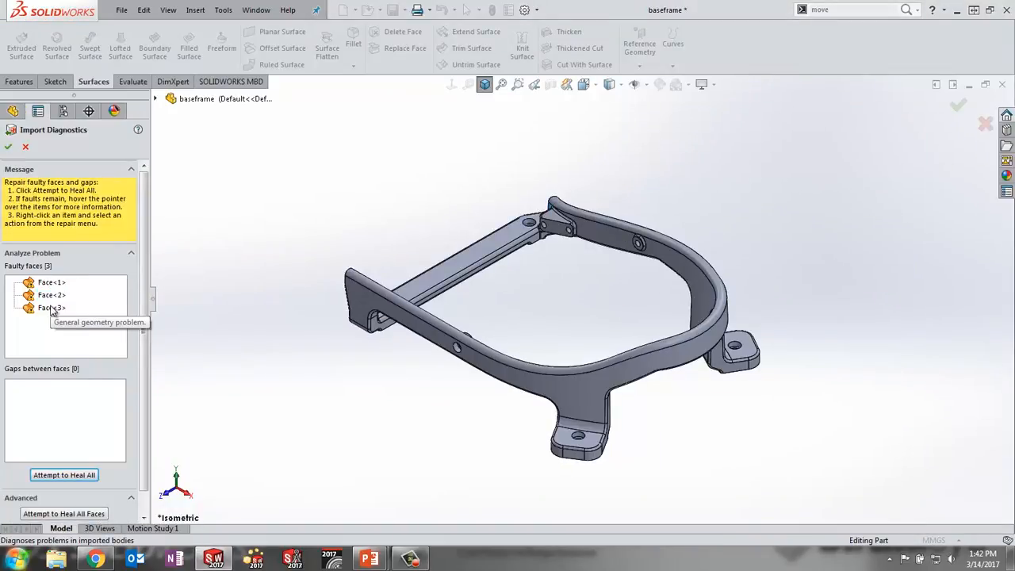
{"action": "left_click", "coordinate": [57, 474]}
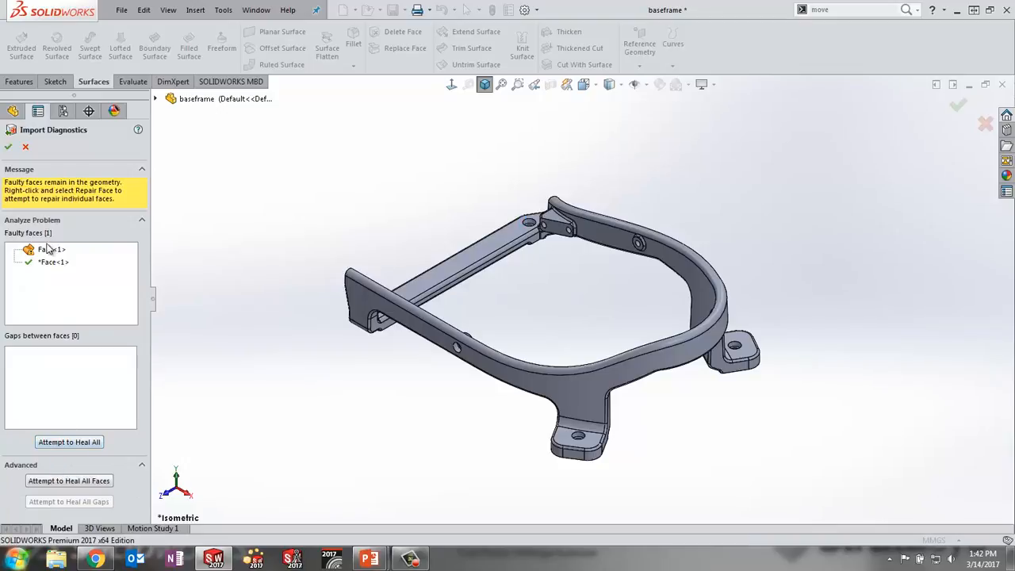
Zoom to the remaining faulty face and examine where it sits on the base frame.
{"action": "right_click", "coordinate": [46, 251]}
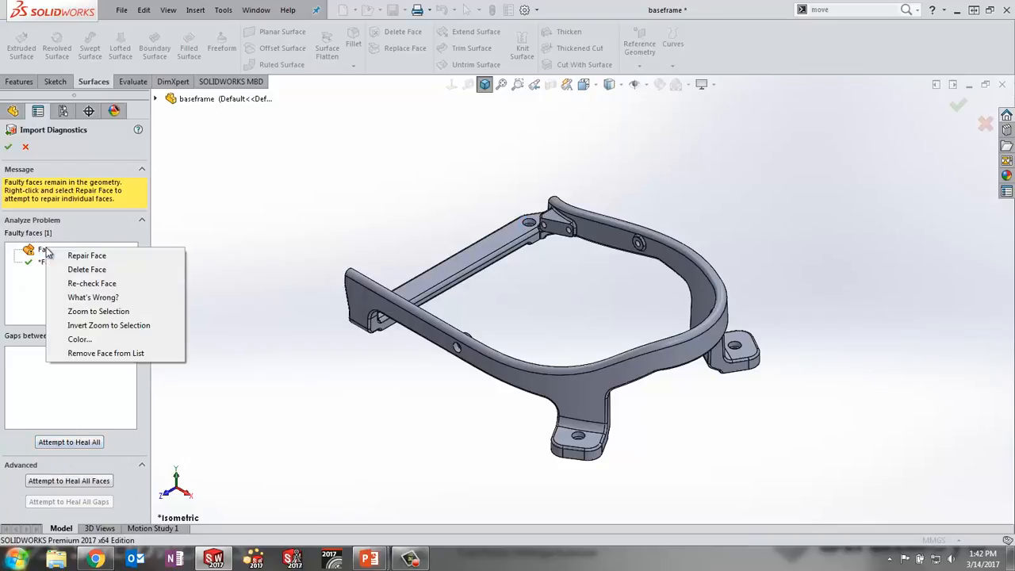
{"action": "left_click", "coordinate": [90, 311]}
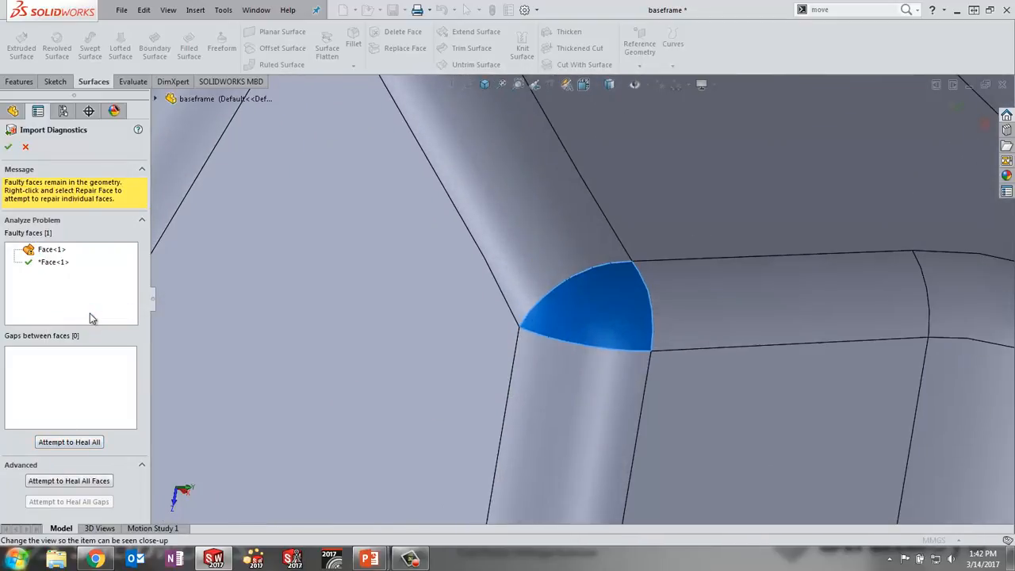
{"action": "scroll", "coordinate": [605, 313], "scroll_direction": "down", "scroll_amount": 2}
{"action": "scroll", "coordinate": [605, 332], "scroll_direction": "up", "scroll_amount": 4}
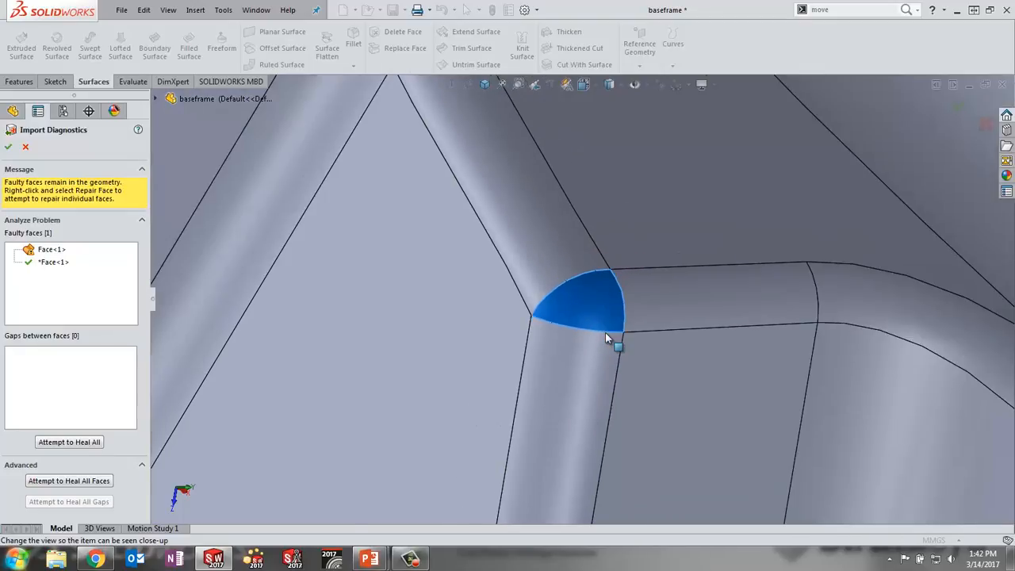
{"action": "scroll", "coordinate": [605, 332], "scroll_direction": "up", "scroll_amount": 8}
{"action": "middle_click", "coordinate": [496, 324]}
{"action": "middle_click_drag", "start_coordinate": [497, 323], "coordinate": [541, 480]}
{"action": "scroll", "coordinate": [437, 261], "scroll_direction": "down", "scroll_amount": 3}
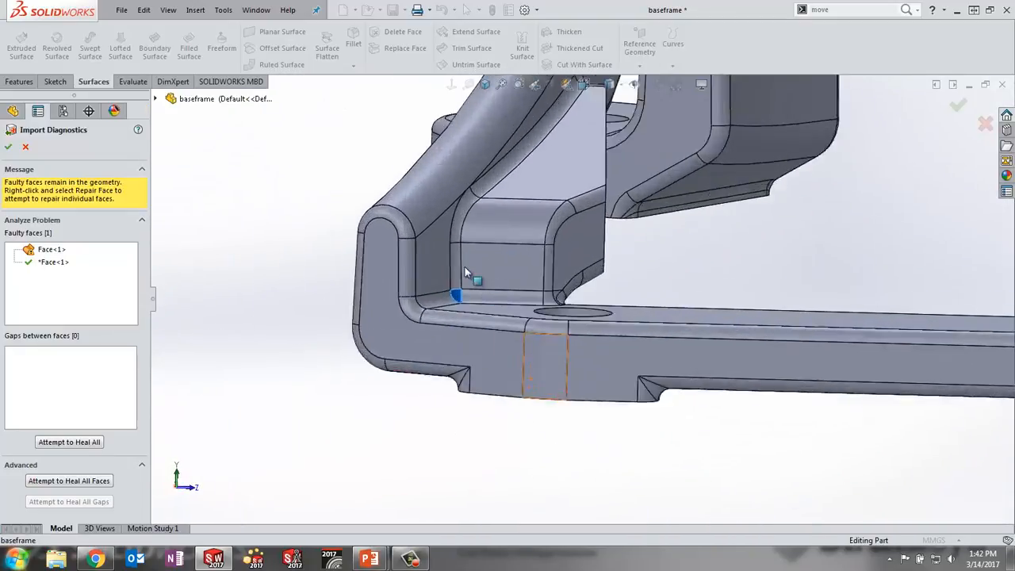
{"action": "scroll", "coordinate": [465, 274], "scroll_direction": "down", "scroll_amount": 5}
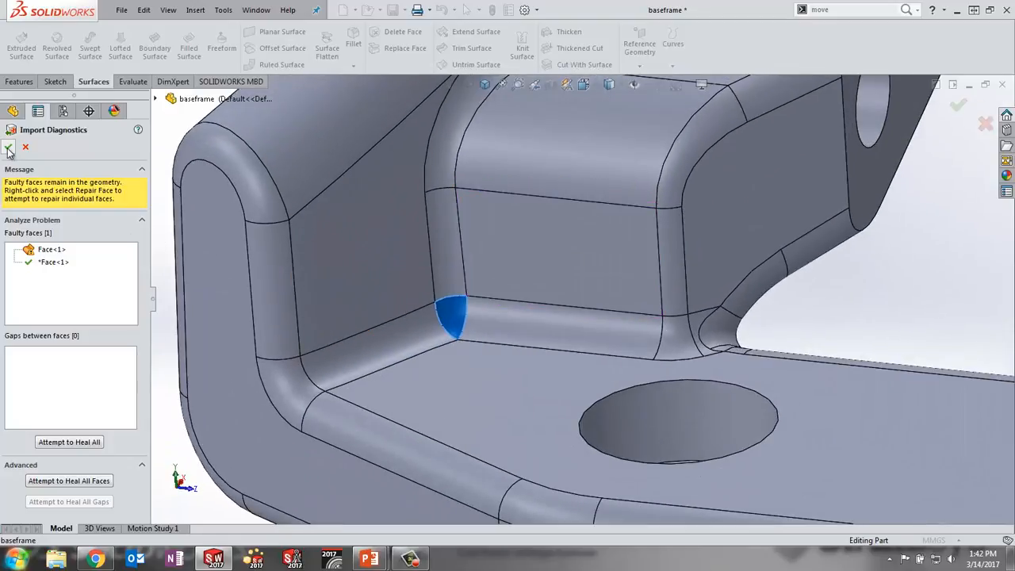
Accept the import diagnostics results and display the part shaded with edges.
{"action": "left_click", "coordinate": [8, 151]}
{"action": "left_click", "coordinate": [516, 281]}
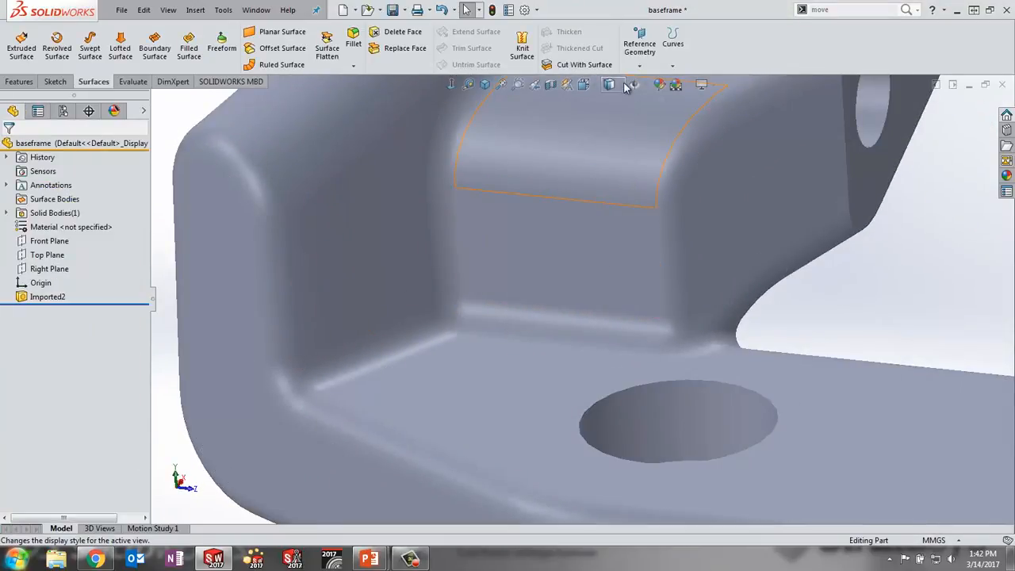
{"action": "left_click", "coordinate": [625, 85]}
{"action": "left_click", "coordinate": [607, 102]}
Turn on the Curvature display to check the faulty three-sided patch at the frame's inner fillet corner.
{"action": "scroll", "coordinate": [436, 321], "scroll_direction": "down", "scroll_amount": 3}
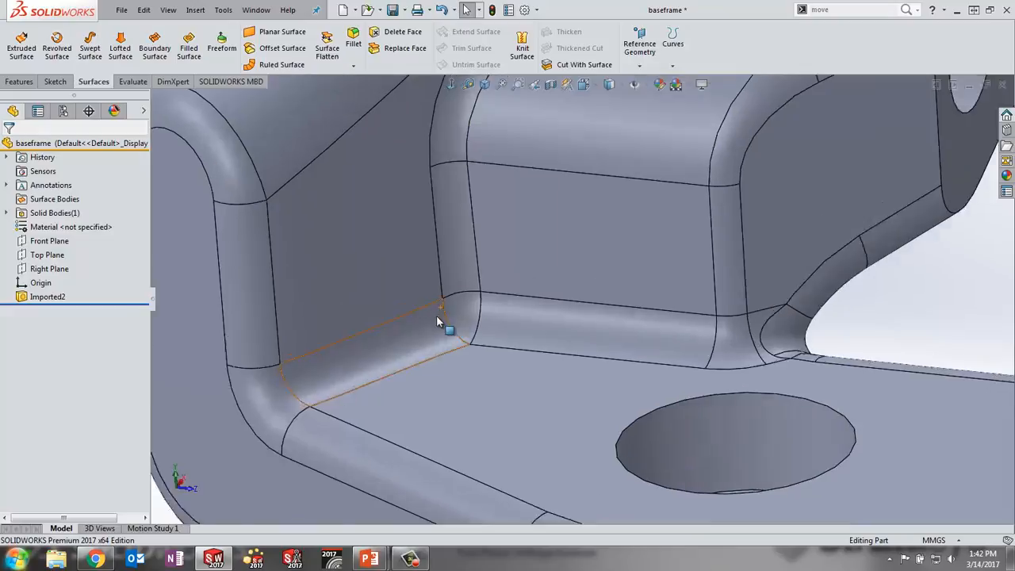
{"action": "scroll", "coordinate": [444, 317], "scroll_direction": "down", "scroll_amount": 6}
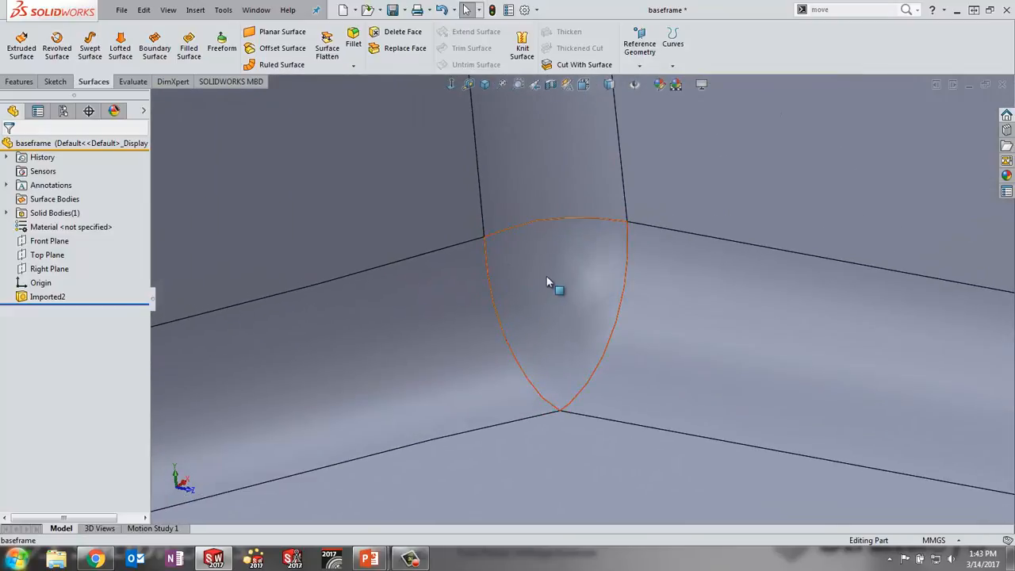
{"action": "scroll", "coordinate": [546, 275], "scroll_direction": "up", "scroll_amount": 5}
{"action": "middle_click_drag", "start_coordinate": [546, 273], "coordinate": [482, 290]}
{"action": "left_click", "coordinate": [139, 83]}
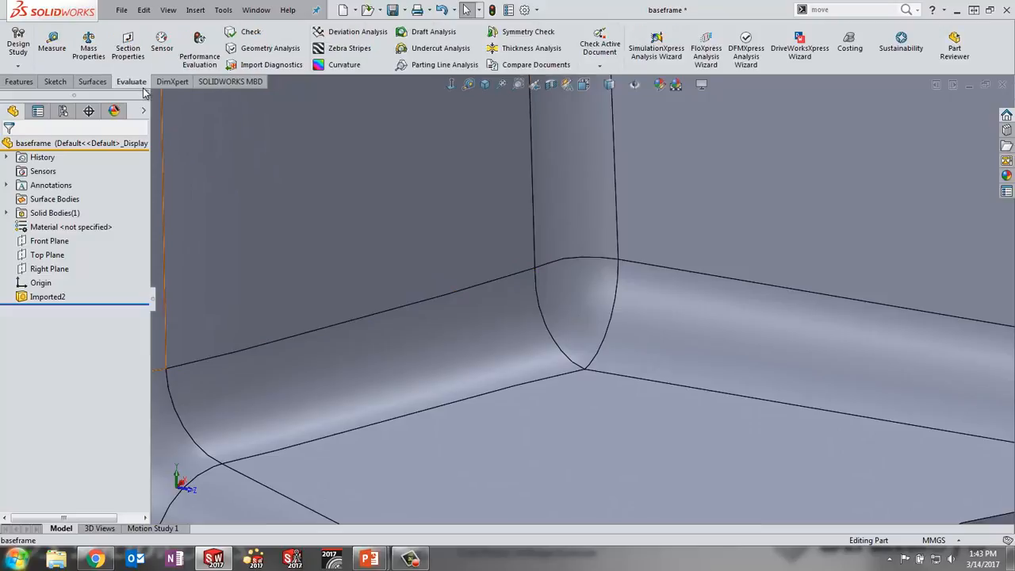
{"action": "left_click", "coordinate": [344, 65]}
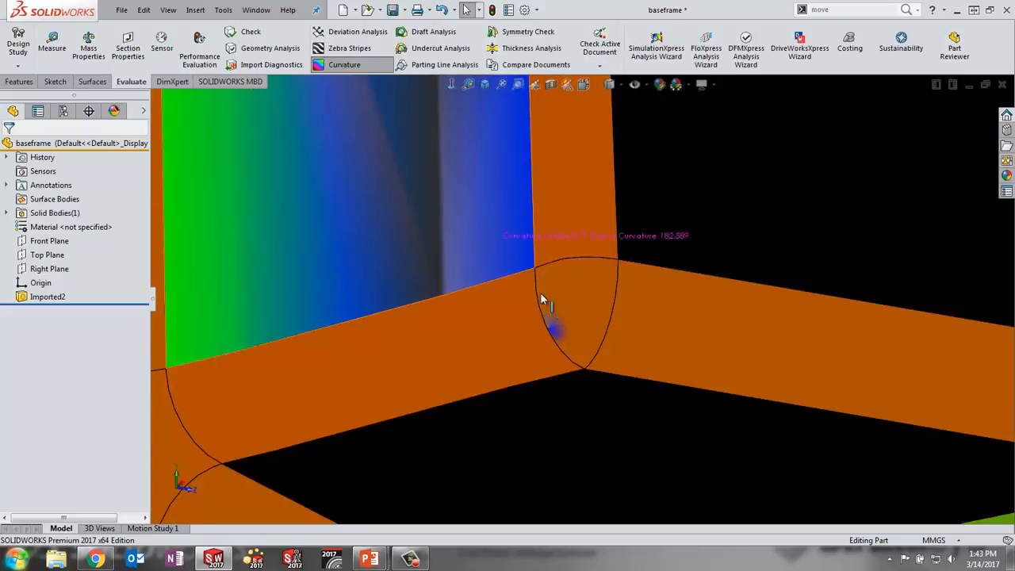
Examine the curvature irregularity along the corner patch's edge up close and from several directions.
{"action": "scroll", "coordinate": [608, 325], "scroll_direction": "up", "scroll_amount": 2}
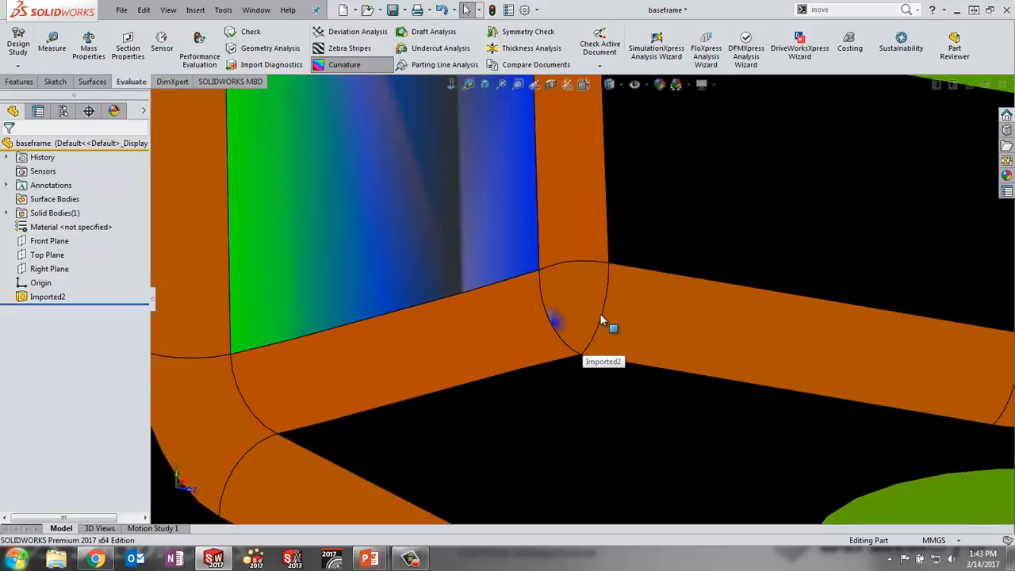
{"action": "scroll", "coordinate": [601, 315], "scroll_direction": "up", "scroll_amount": 2}
{"action": "scroll", "coordinate": [600, 314], "scroll_direction": "down", "scroll_amount": 2}
{"action": "middle_click_drag", "start_coordinate": [595, 291], "coordinate": [572, 303]}
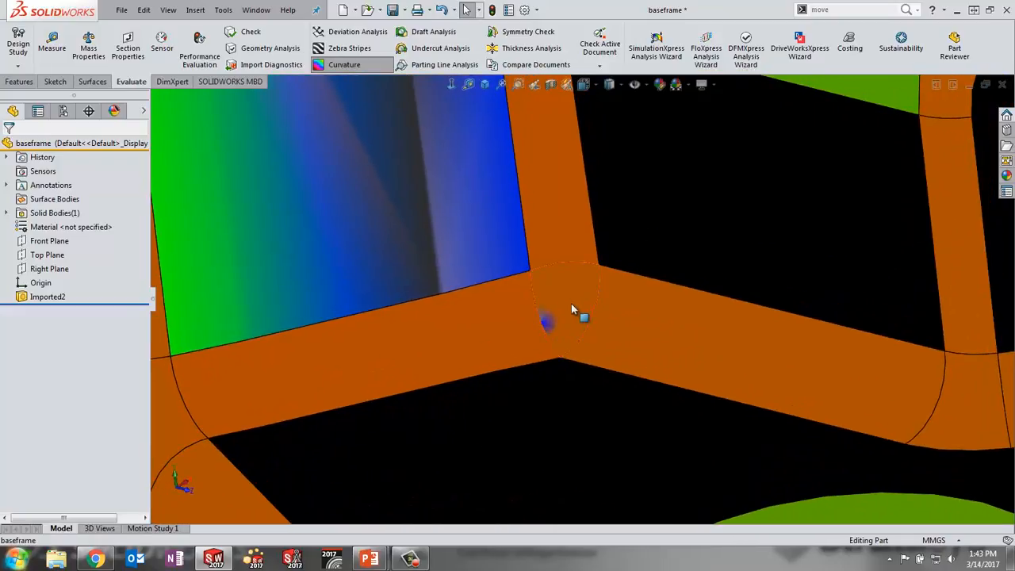
{"action": "mouse_move", "coordinate": [544, 326]}
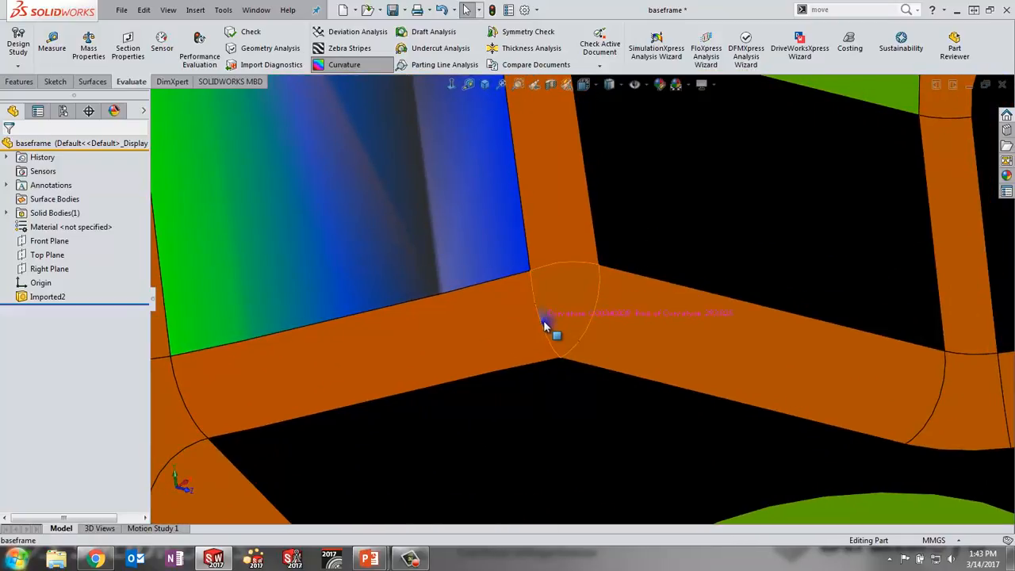
{"action": "scroll", "coordinate": [547, 325], "scroll_direction": "down", "scroll_amount": 6}
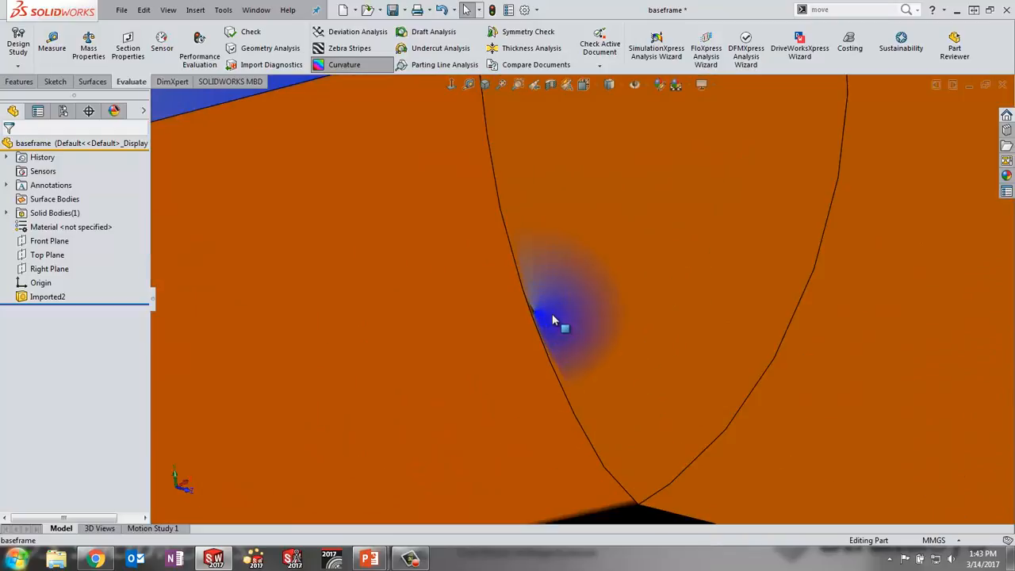
{"action": "middle_click_drag", "start_coordinate": [539, 267], "coordinate": [578, 249]}
{"action": "scroll", "coordinate": [589, 303], "scroll_direction": "down", "scroll_amount": 4}
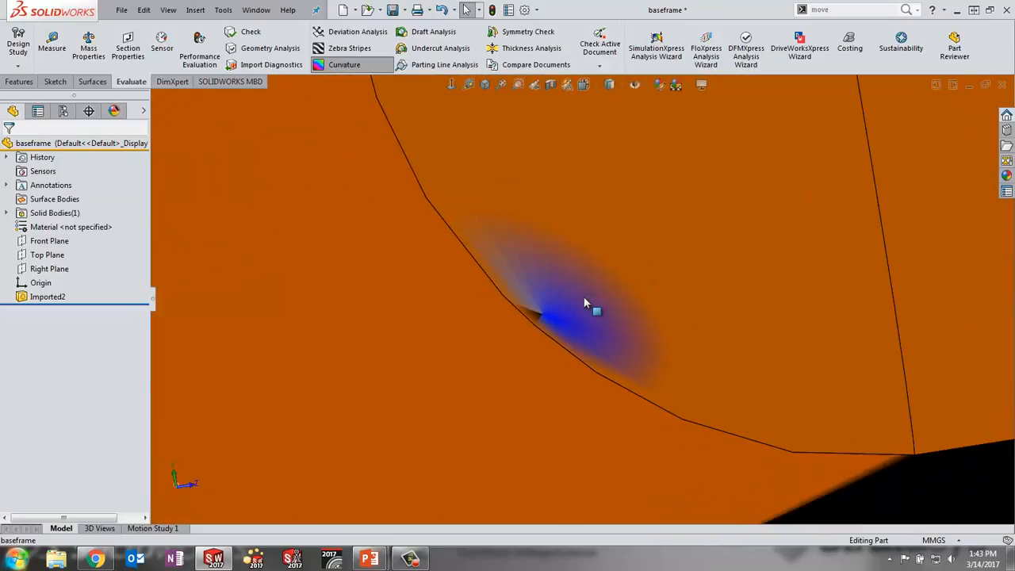
Turn off the Curvature display and examine the inner corner and its surrounding fillets.
{"action": "left_click", "coordinate": [367, 67]}
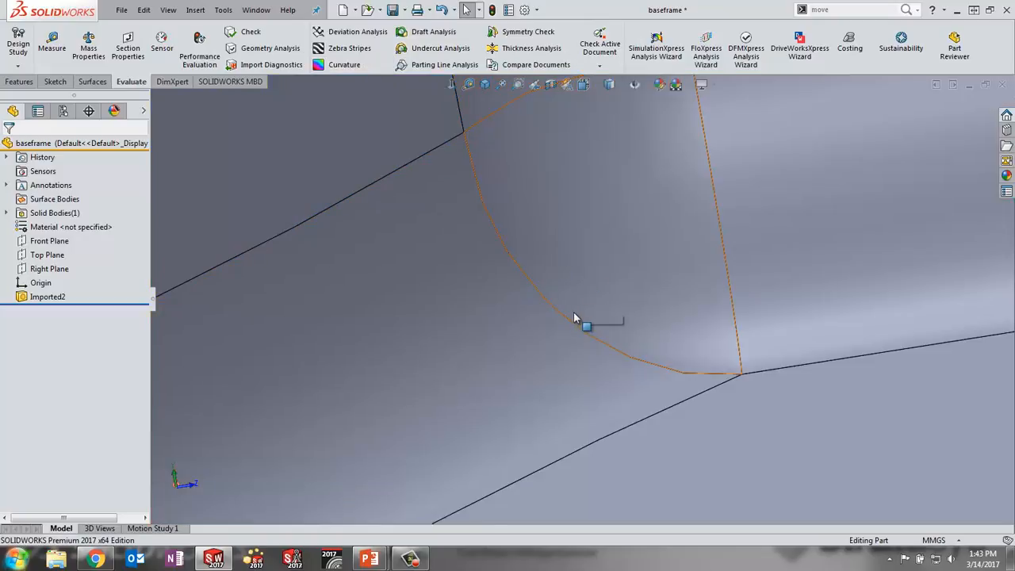
{"action": "scroll", "coordinate": [574, 316], "scroll_direction": "down", "scroll_amount": 3}
{"action": "scroll", "coordinate": [583, 295], "scroll_direction": "up", "scroll_amount": 5}
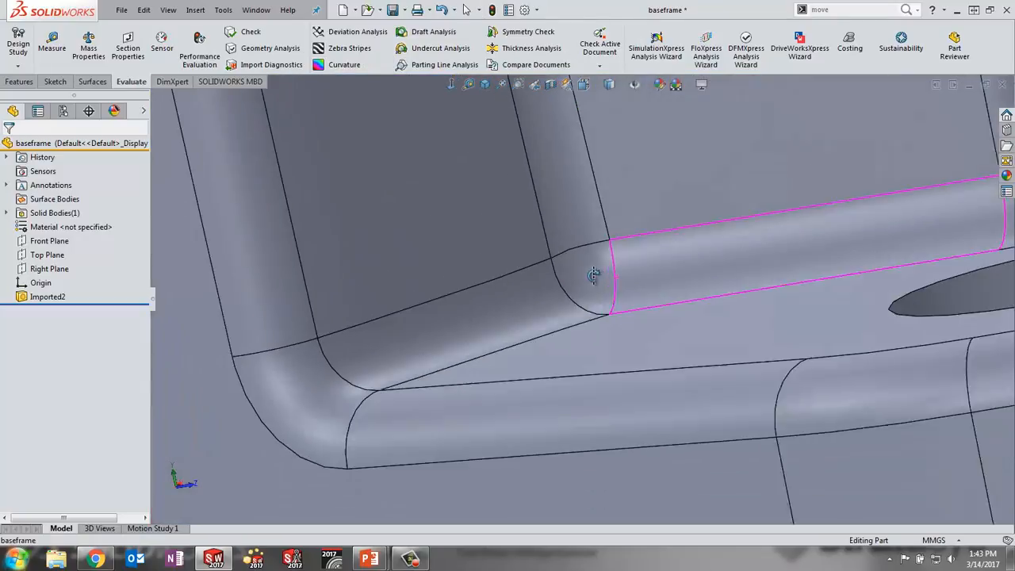
{"action": "middle_click_drag", "start_coordinate": [594, 276], "coordinate": [607, 323]}
{"action": "scroll", "coordinate": [687, 290], "scroll_direction": "up", "scroll_amount": 6}
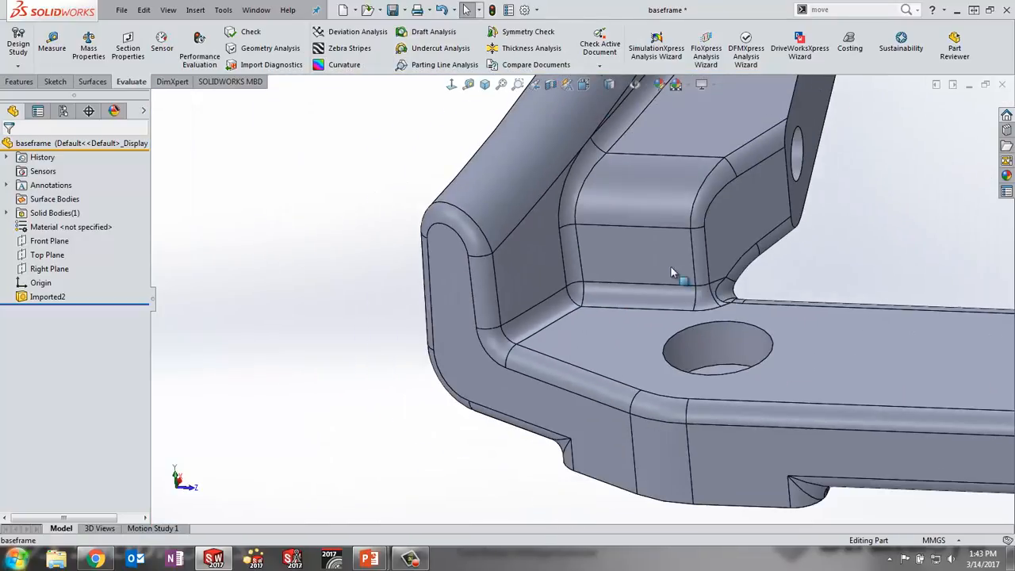
{"action": "scroll", "coordinate": [670, 260], "scroll_direction": "down", "scroll_amount": 4}
{"action": "scroll", "coordinate": [604, 255], "scroll_direction": "up", "scroll_amount": 3}
{"action": "scroll", "coordinate": [573, 265], "scroll_direction": "down", "scroll_amount": 3}
{"action": "left_click", "coordinate": [585, 270]}
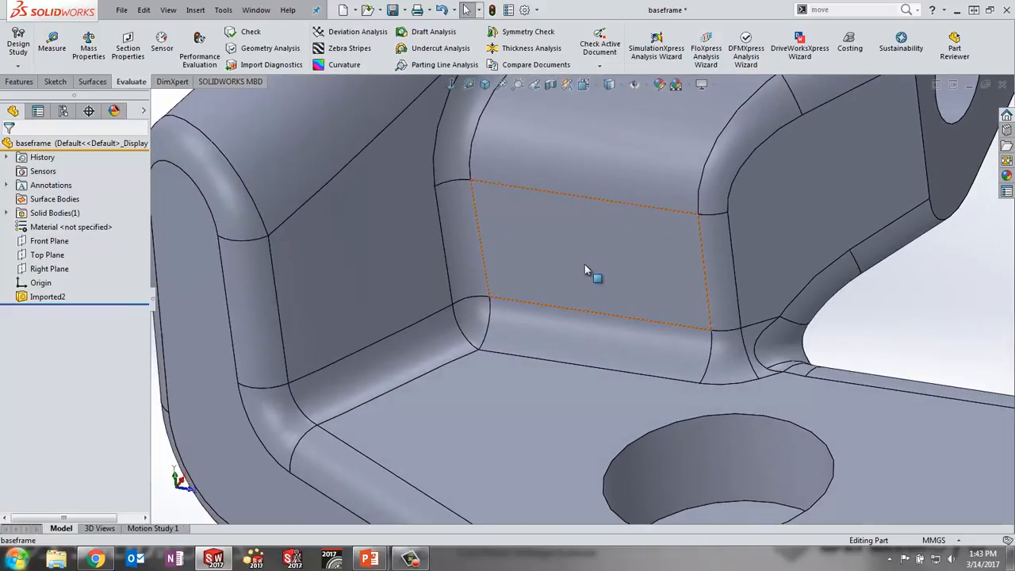
{"action": "key", "text": "Escape"}
Remove the faulty three-sided fillet corner patch using Delete Face with the Delete option.
{"action": "left_click", "coordinate": [92, 82]}
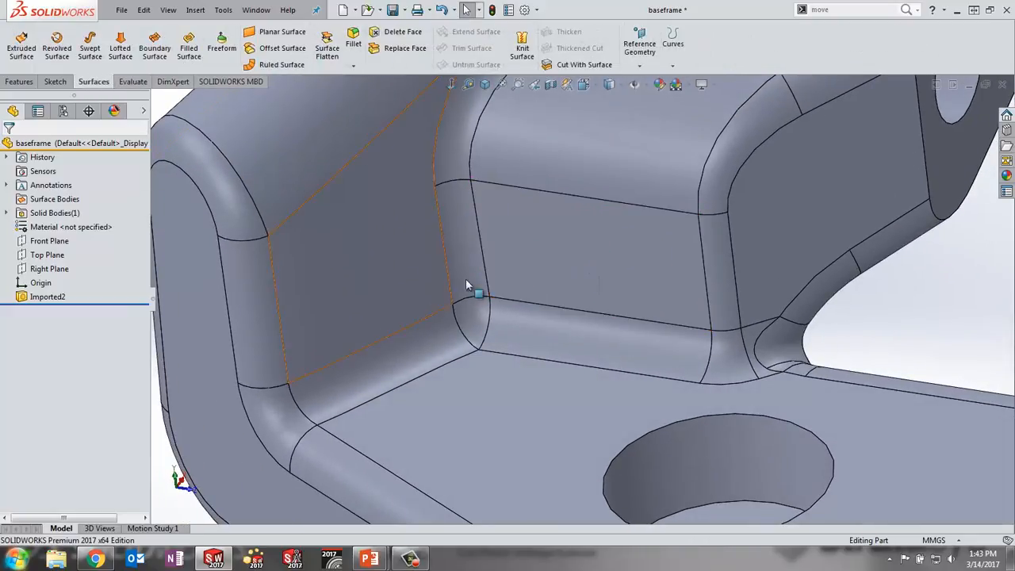
{"action": "key", "text": "s"}
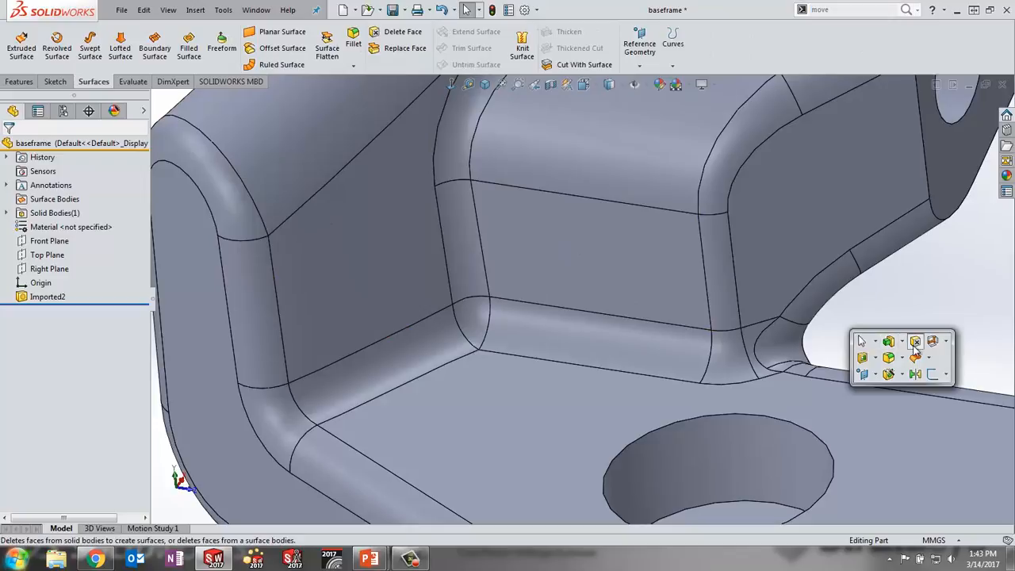
{"action": "left_click", "coordinate": [896, 350]}
{"action": "left_click", "coordinate": [27, 282]}
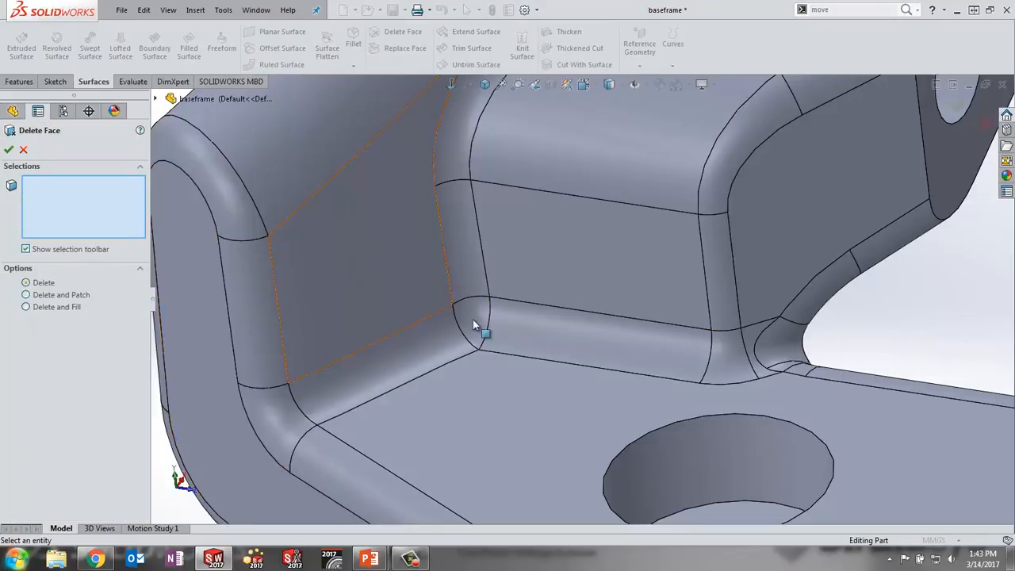
{"action": "left_click", "coordinate": [476, 320]}
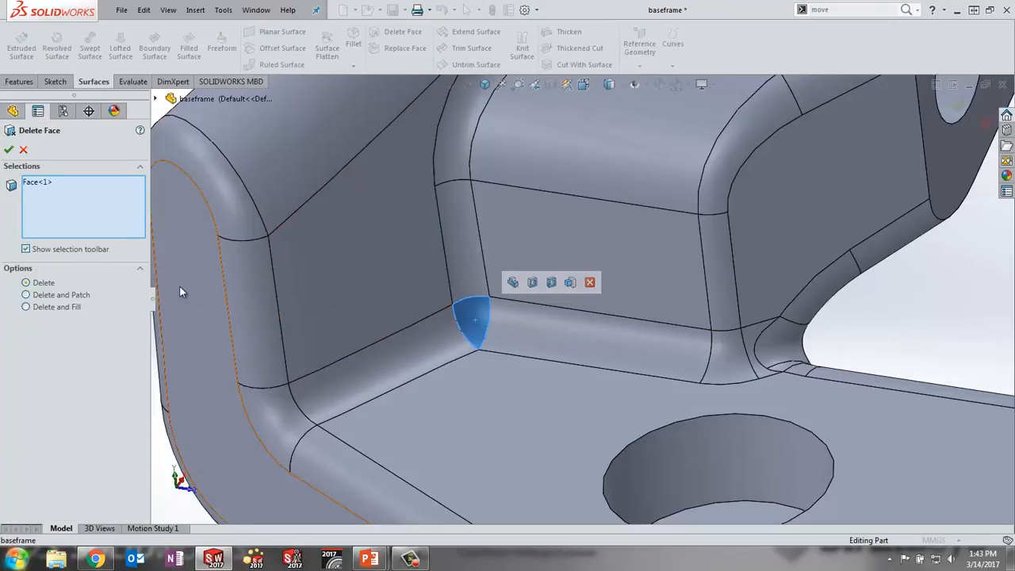
{"action": "left_click", "coordinate": [9, 150]}
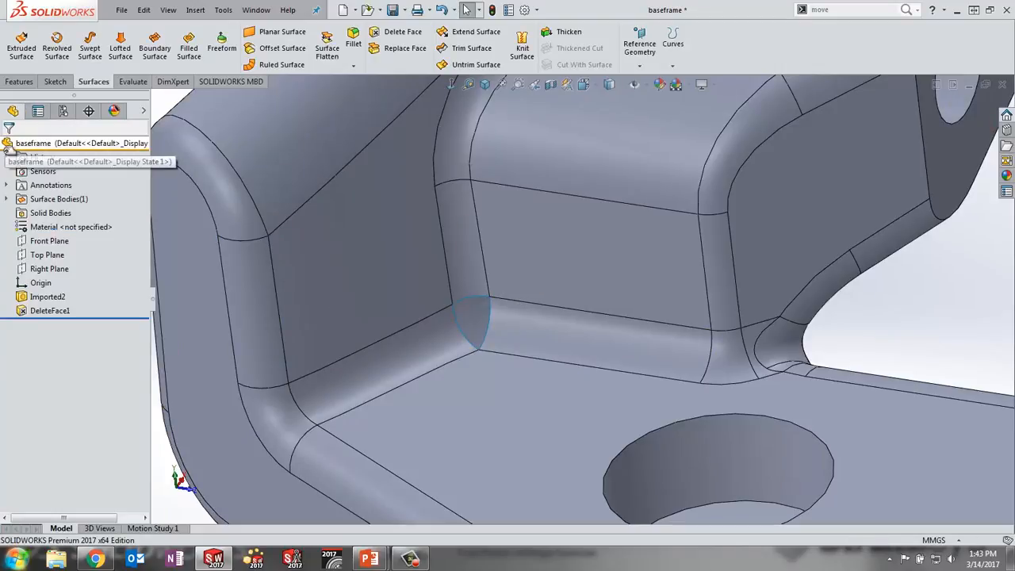
Inspect the three-sided opening at the inner fillet corner up close.
{"action": "scroll", "coordinate": [485, 295], "scroll_direction": "down", "scroll_amount": 4}
{"action": "scroll", "coordinate": [486, 295], "scroll_direction": "up", "scroll_amount": 4}
{"action": "scroll", "coordinate": [566, 323], "scroll_direction": "down", "scroll_amount": 1}
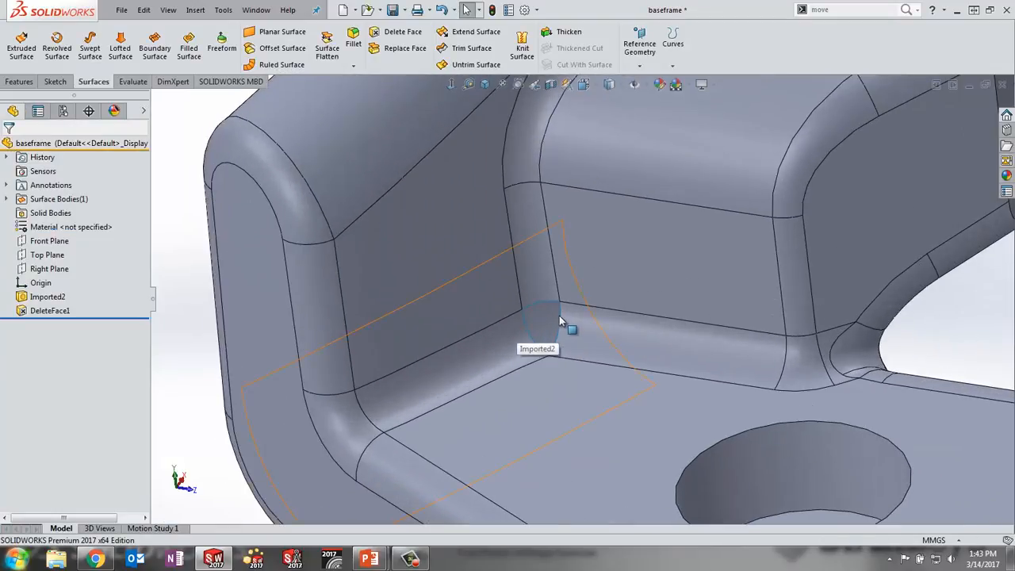
{"action": "scroll", "coordinate": [555, 317], "scroll_direction": "down", "scroll_amount": 3}
{"action": "scroll", "coordinate": [548, 316], "scroll_direction": "down", "scroll_amount": 3}
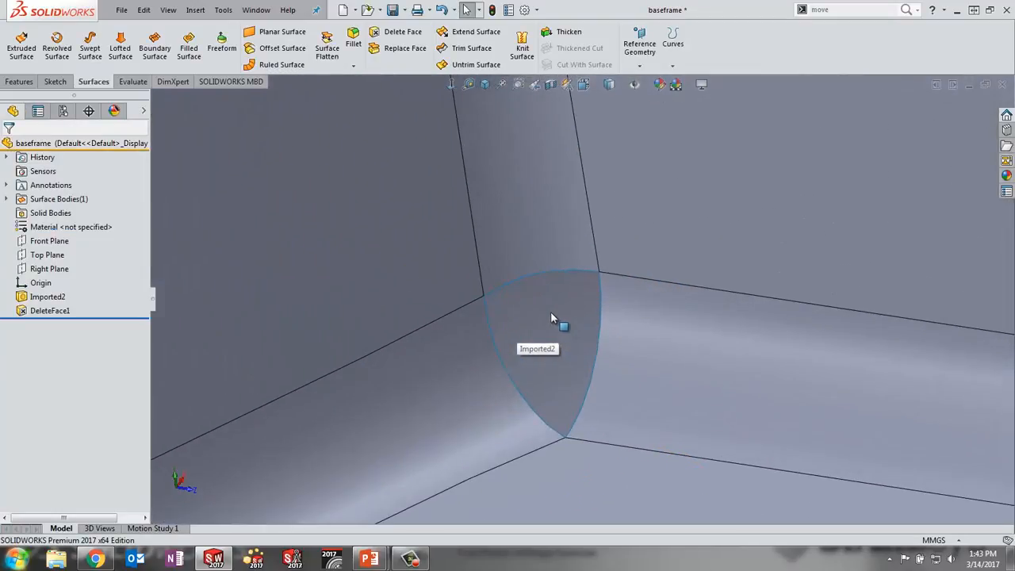
Create a Filled Surface over the three-sided corner opening, using its open edge loop as patch boundary with Contact edge settings.
{"action": "left_click", "coordinate": [189, 46]}
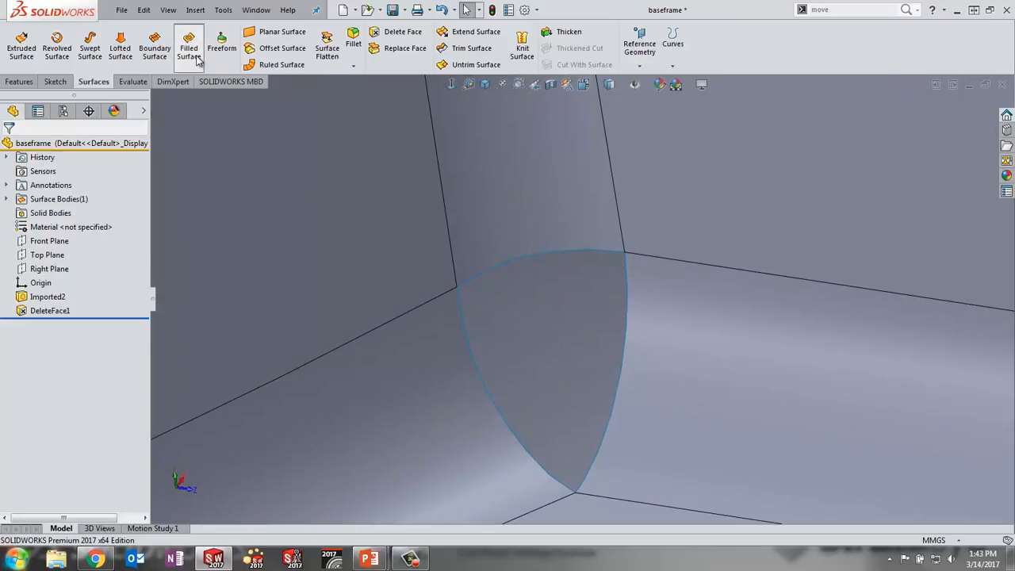
{"action": "right_click", "coordinate": [458, 301]}
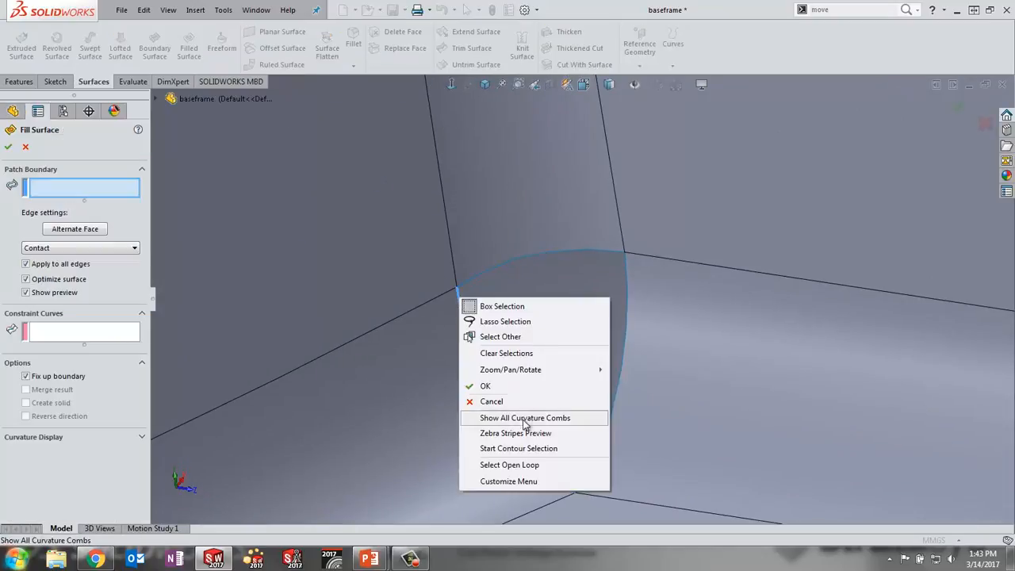
{"action": "left_click", "coordinate": [545, 464]}
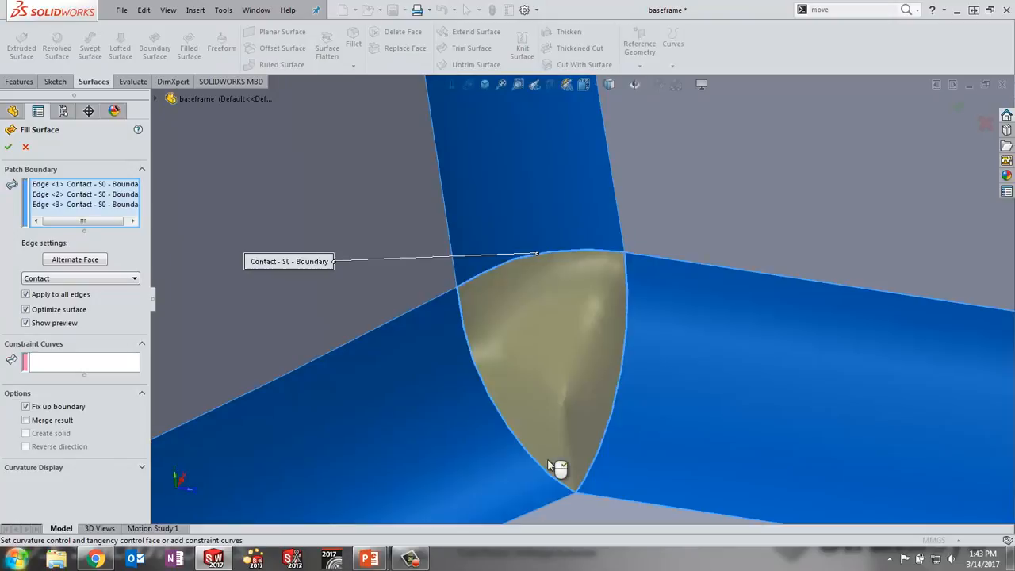
{"action": "middle_click_drag", "start_coordinate": [586, 430], "coordinate": [574, 225]}
{"action": "scroll", "coordinate": [559, 237], "scroll_direction": "up", "scroll_amount": 5}
{"action": "scroll", "coordinate": [565, 229], "scroll_direction": "down", "scroll_amount": 3}
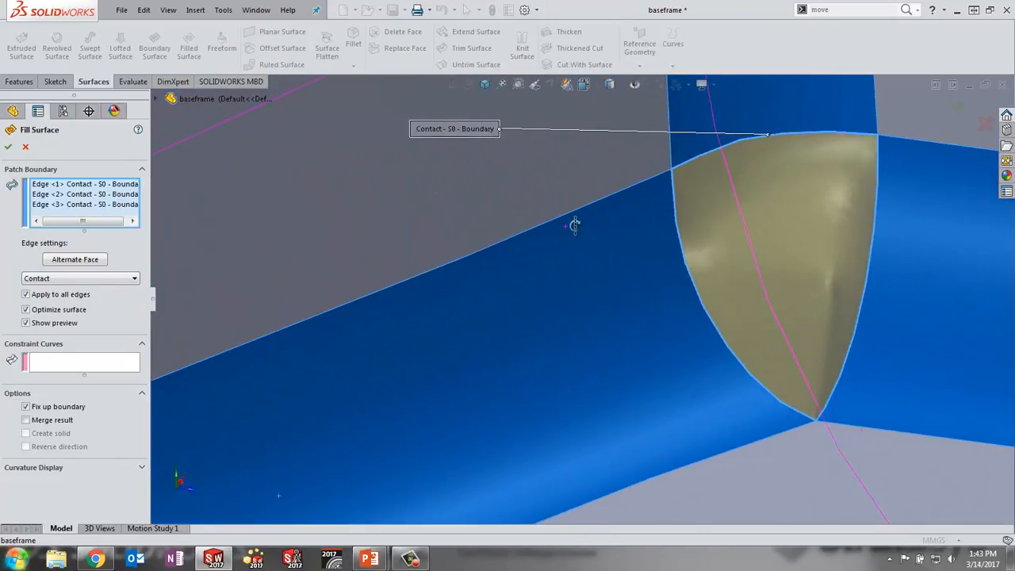
{"action": "scroll", "coordinate": [739, 214], "scroll_direction": "down", "scroll_amount": 3}
{"action": "scroll", "coordinate": [737, 272], "scroll_direction": "up", "scroll_amount": 5}
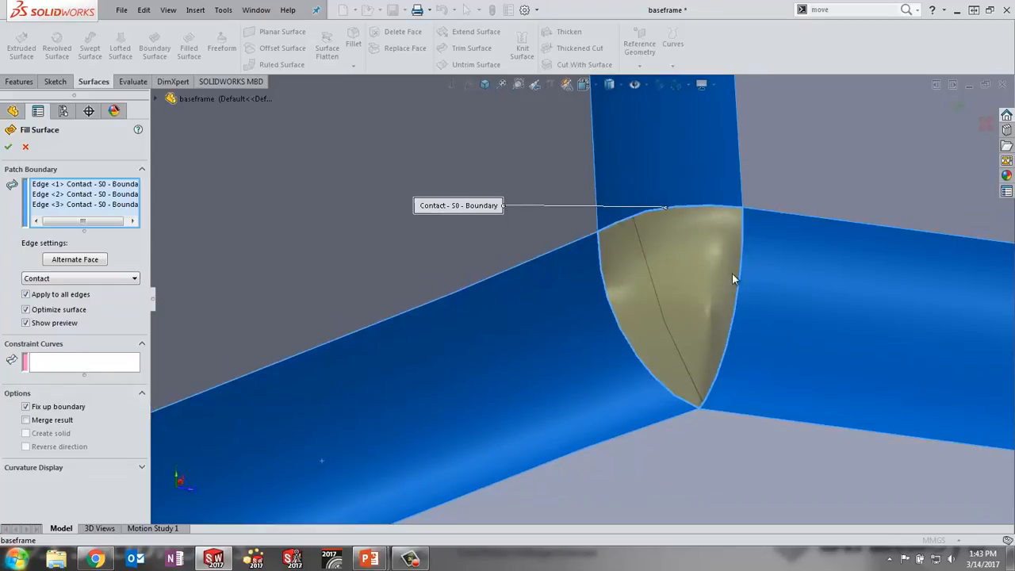
{"action": "left_click", "coordinate": [8, 147]}
Inspect the filled corner patch against the surrounding fillets and undo the fill.
{"action": "middle_click_drag", "start_coordinate": [702, 277], "coordinate": [695, 302]}
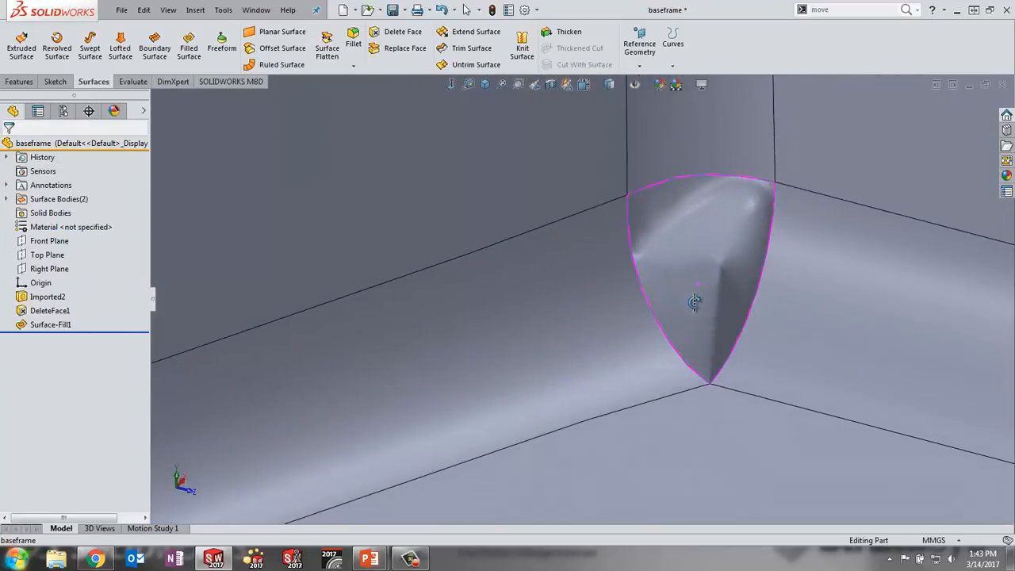
{"action": "scroll", "coordinate": [695, 303], "scroll_direction": "up", "scroll_amount": 4}
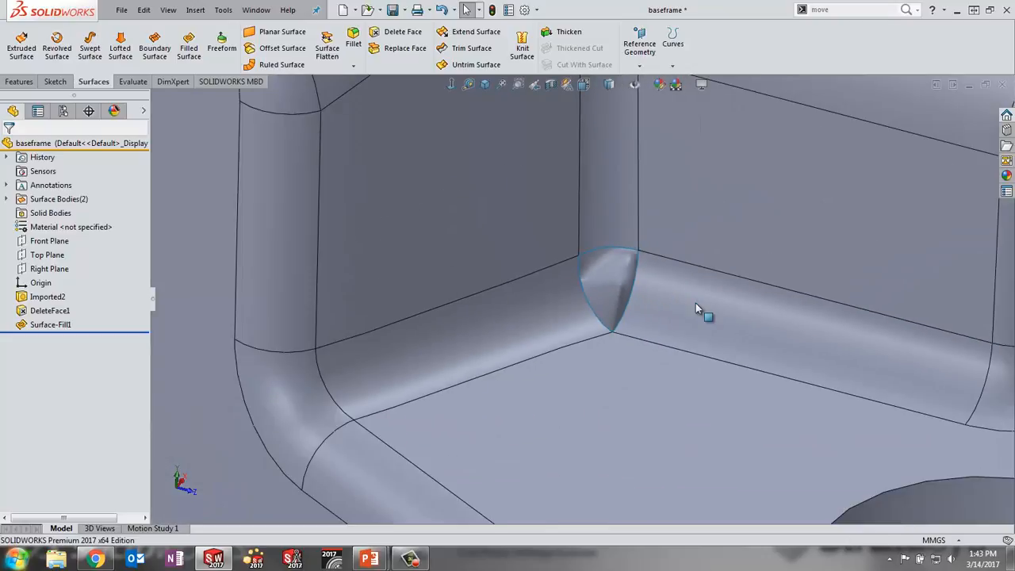
{"action": "key", "text": "ctrl+z"}
Try to loft a surface across the opening, with its two side edges as profiles and the upper edge as guide curve.
{"action": "scroll", "coordinate": [695, 303], "scroll_direction": "down", "scroll_amount": 5}
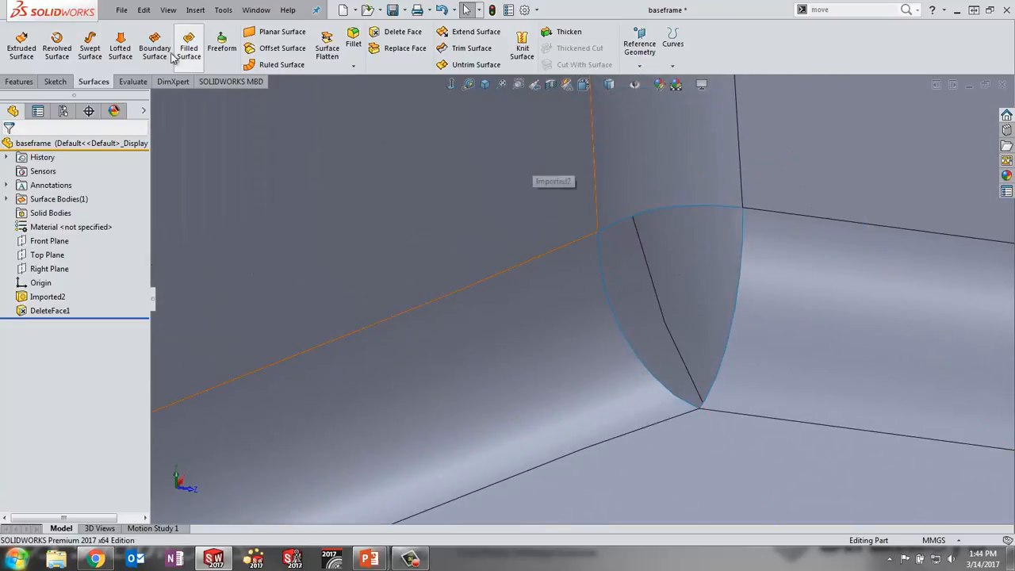
{"action": "left_click", "coordinate": [121, 47]}
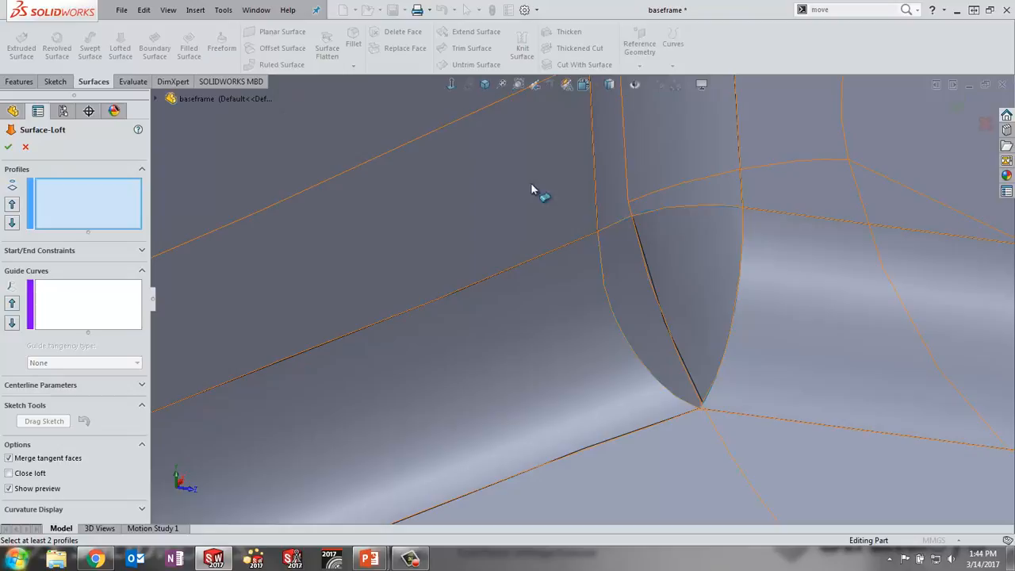
{"action": "left_click", "coordinate": [599, 245]}
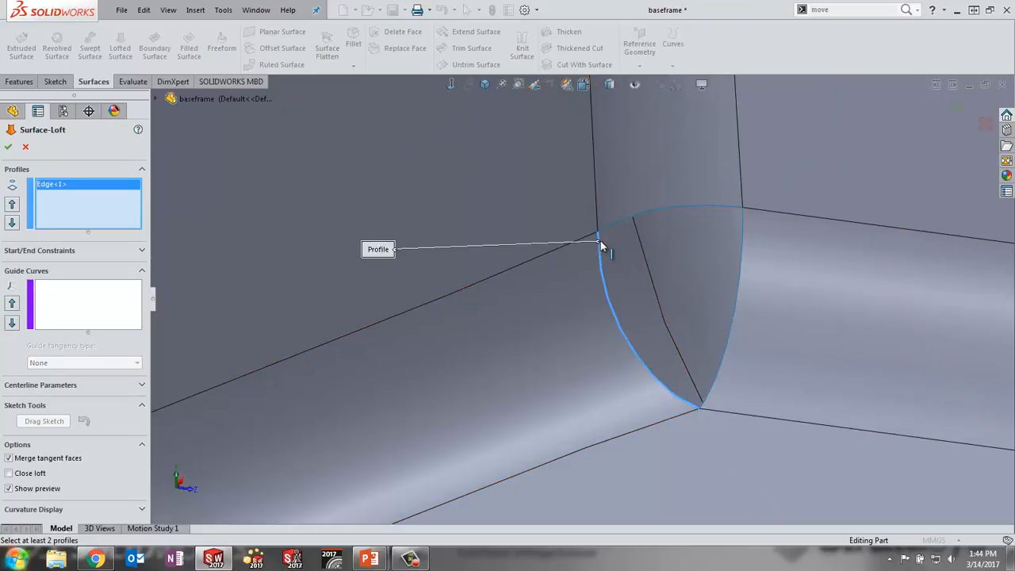
{"action": "left_click", "coordinate": [744, 215]}
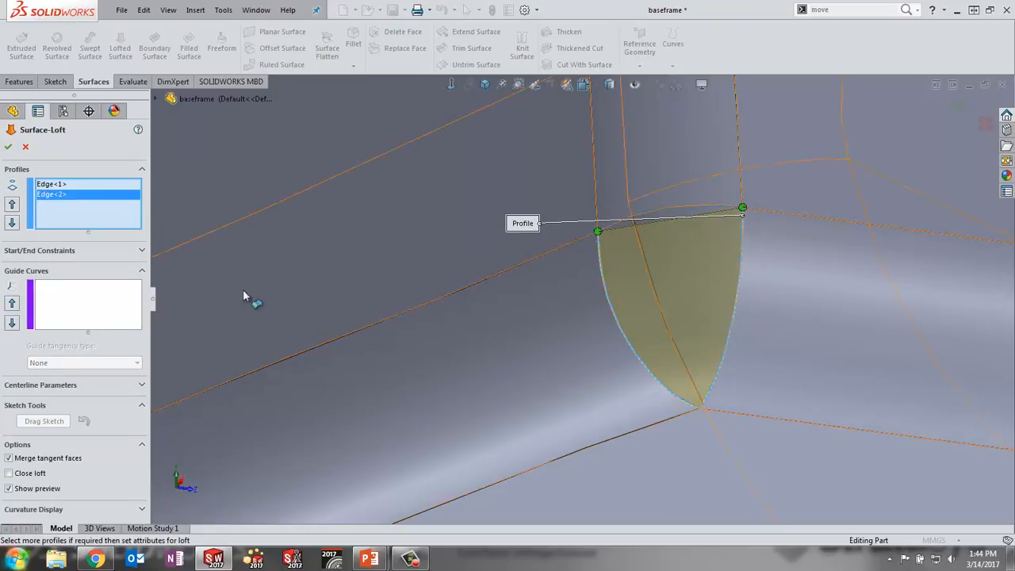
{"action": "left_click", "coordinate": [71, 297]}
{"action": "left_click", "coordinate": [650, 211]}
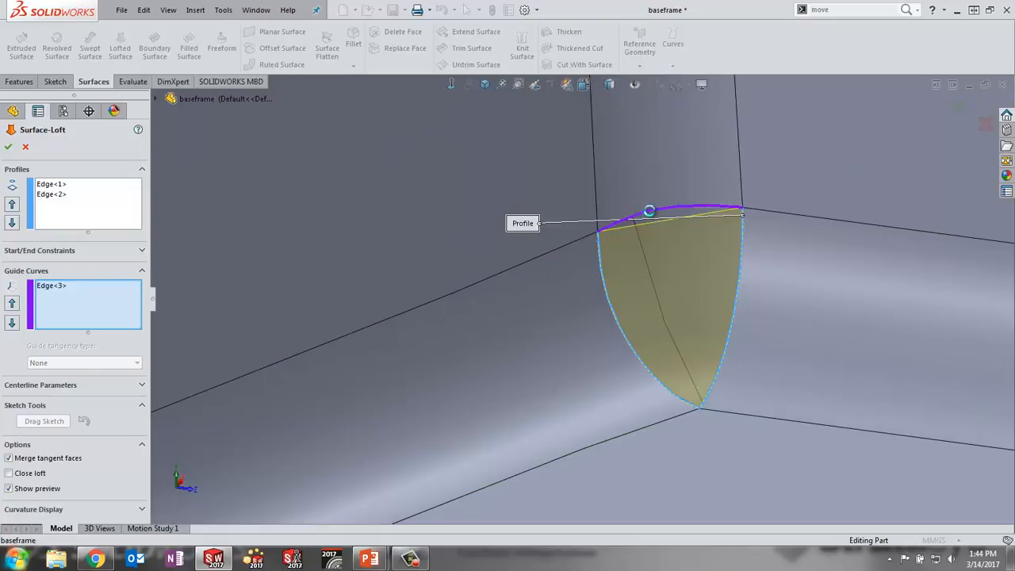
{"action": "scroll", "coordinate": [694, 389], "scroll_direction": "down", "scroll_amount": 5}
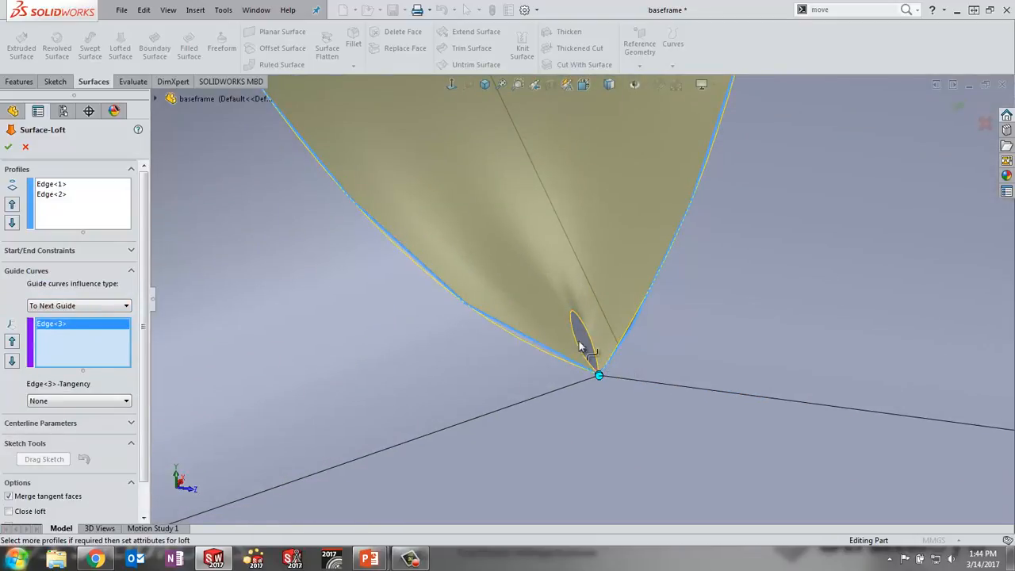
{"action": "scroll", "coordinate": [579, 336], "scroll_direction": "up", "scroll_amount": 6}
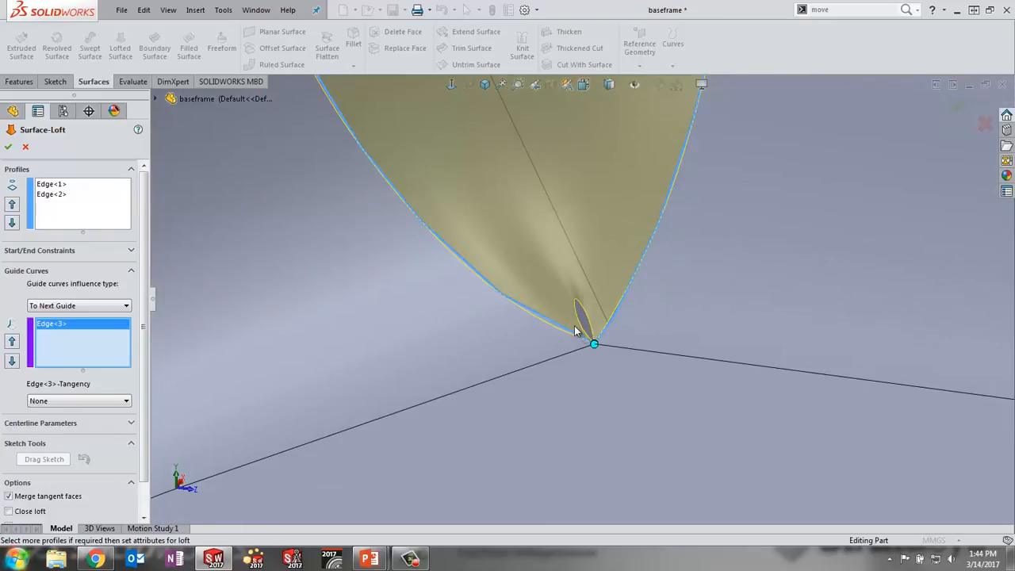
{"action": "left_click", "coordinate": [25, 147]}
Compare the arc lengths of the vertical fillet's end edge at the corner opening and its upper end edge.
{"action": "scroll", "coordinate": [547, 324], "scroll_direction": "up", "scroll_amount": 6}
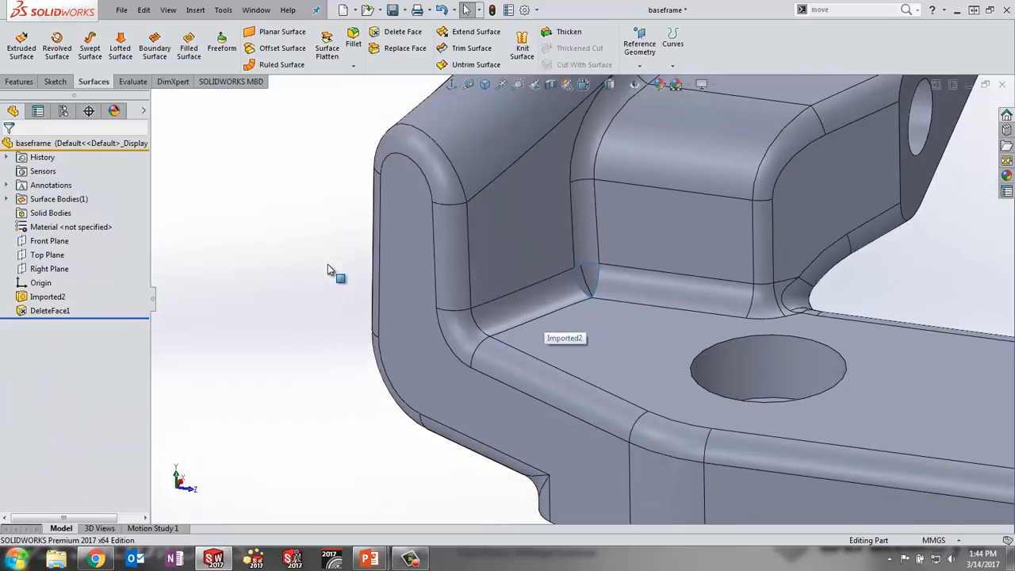
{"action": "scroll", "coordinate": [610, 285], "scroll_direction": "down", "scroll_amount": 2}
{"action": "scroll", "coordinate": [608, 270], "scroll_direction": "up", "scroll_amount": 1}
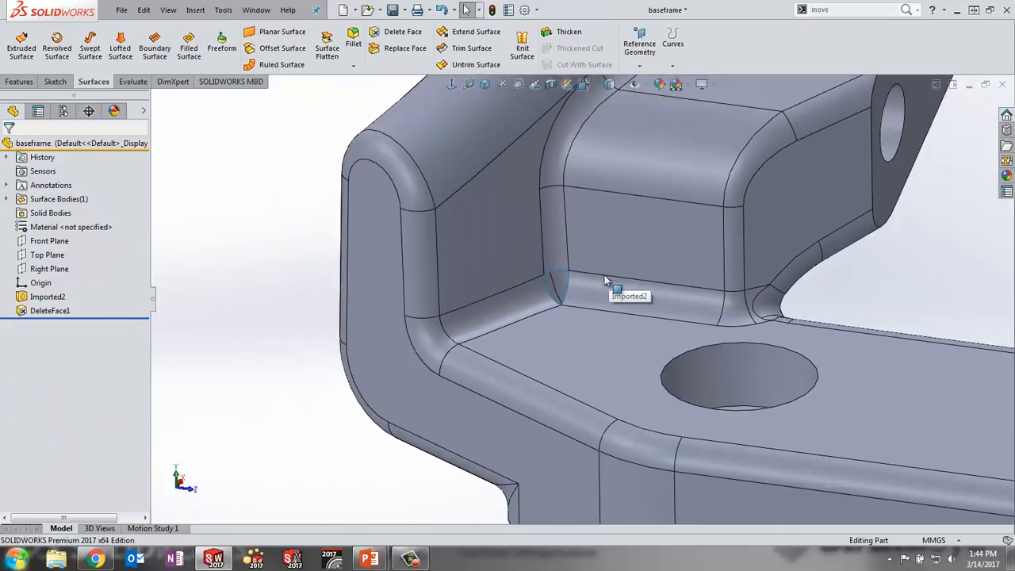
{"action": "scroll", "coordinate": [602, 278], "scroll_direction": "down", "scroll_amount": 3}
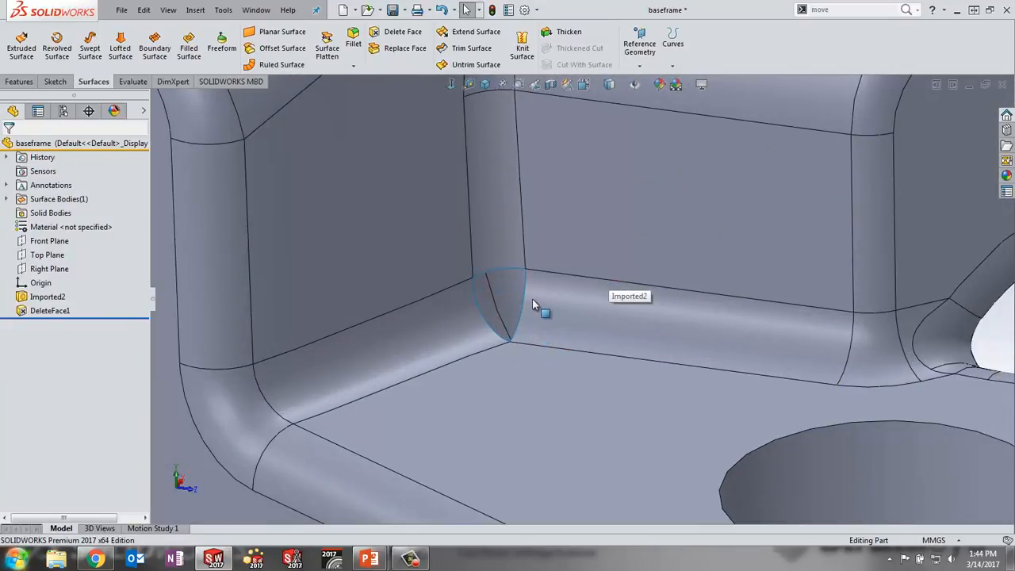
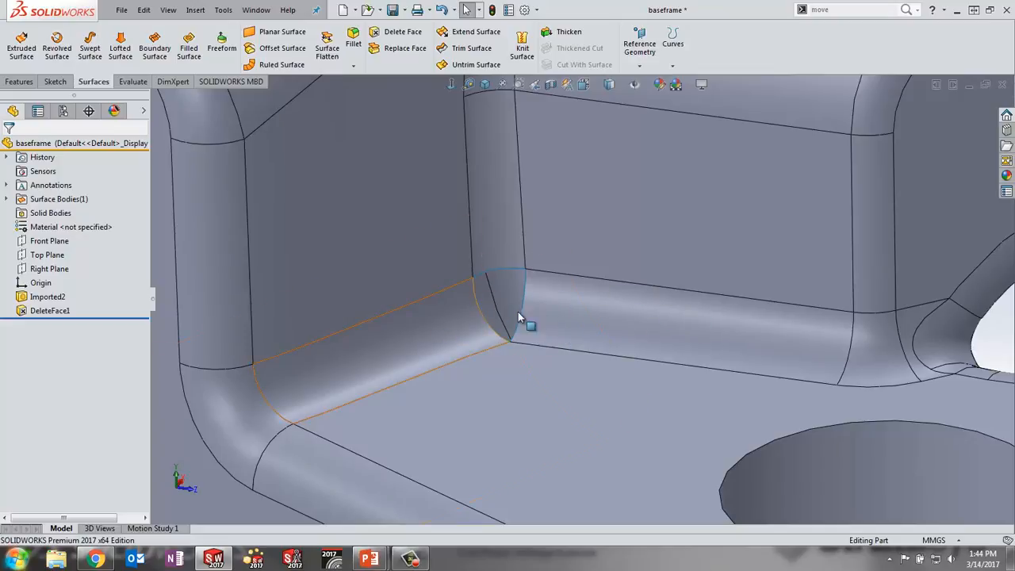
{"action": "left_click", "coordinate": [495, 273]}
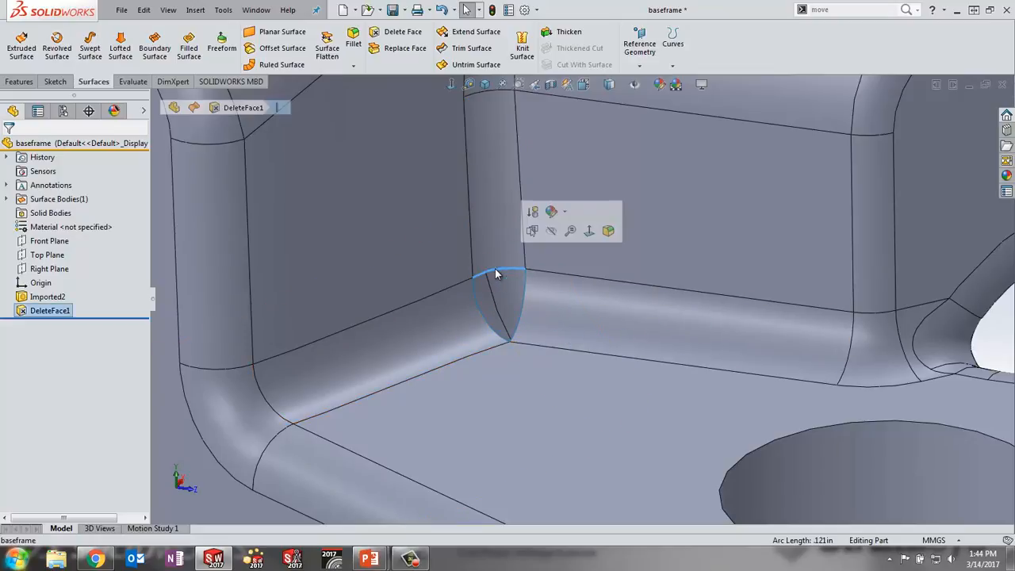
{"action": "left_click", "coordinate": [498, 140]}
{"action": "middle_click_drag", "start_coordinate": [498, 140], "coordinate": [499, 160]}
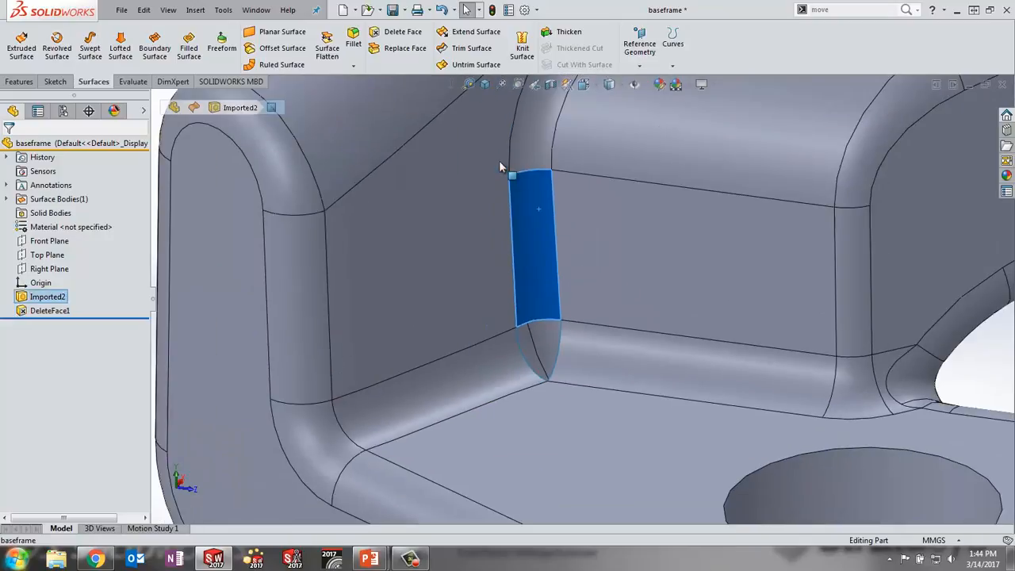
{"action": "left_click", "coordinate": [519, 173]}
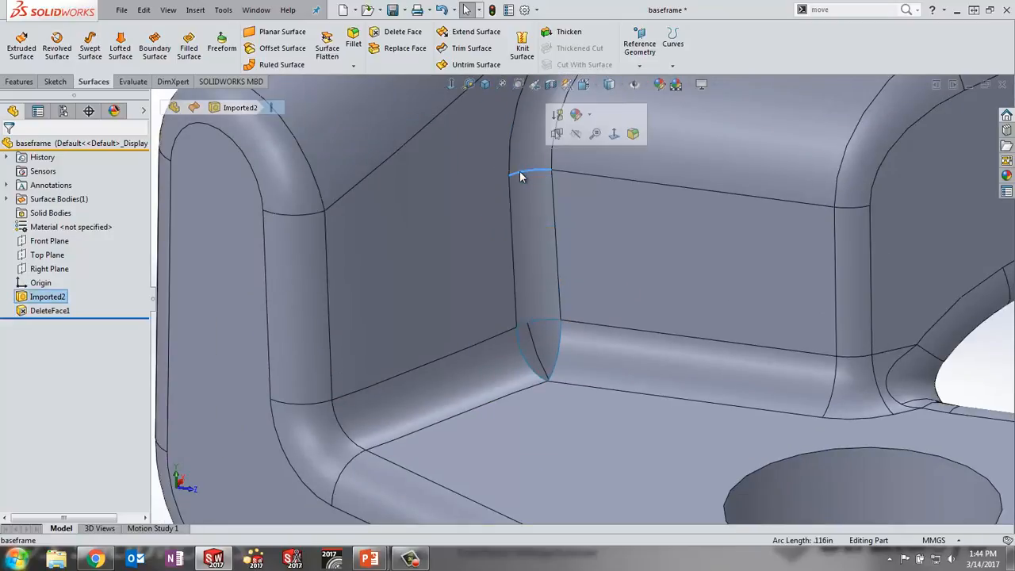
{"action": "middle_click_drag", "start_coordinate": [231, 262], "coordinate": [367, 276], "text": "ctrl"}
{"action": "left_click", "coordinate": [214, 240]}
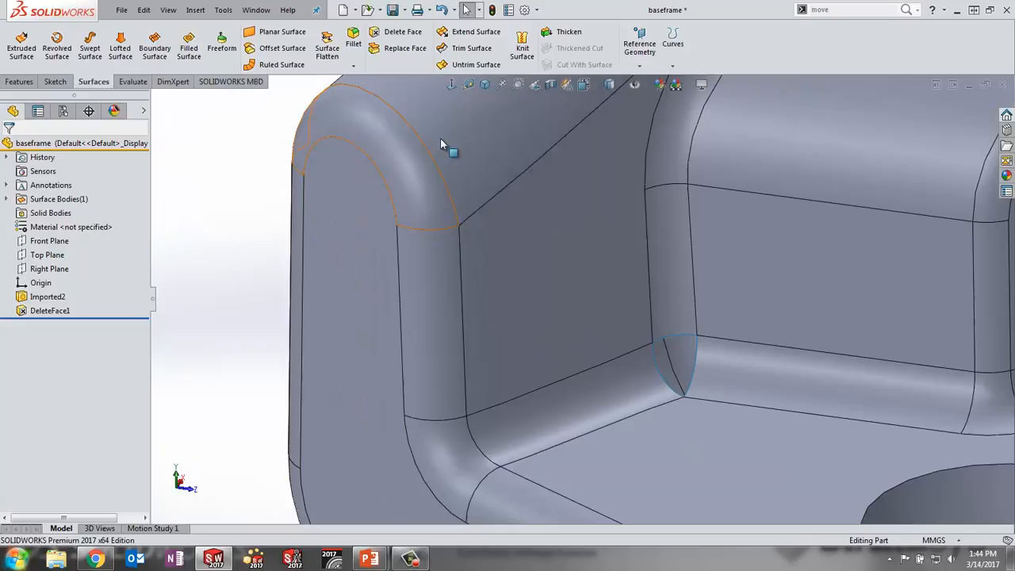
Measure the horizontal fillet's outer end edge and check the arc length of its end edge at the corner opening.
{"action": "left_click", "coordinate": [468, 84]}
{"action": "left_click", "coordinate": [469, 432]}
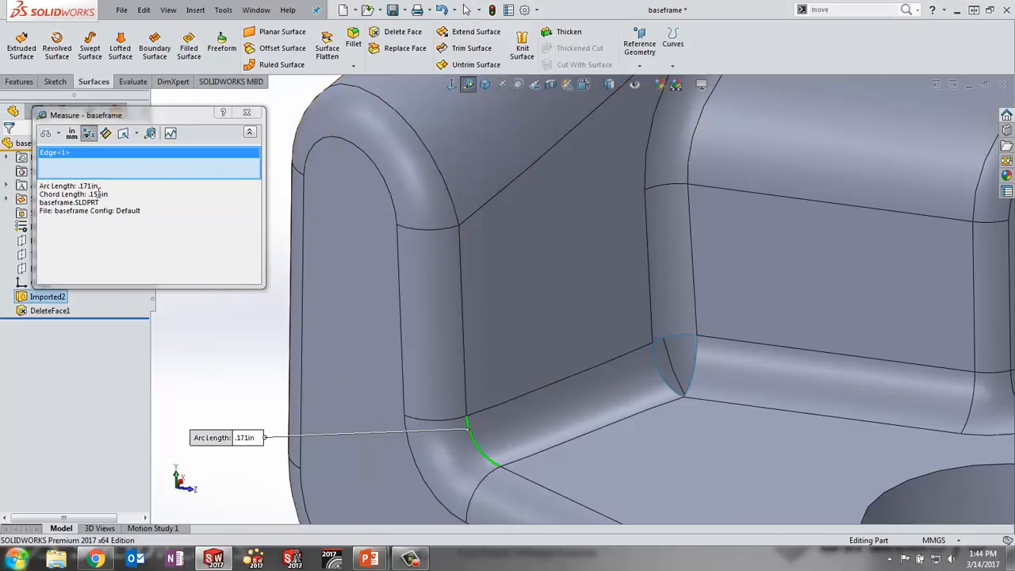
{"action": "left_click", "coordinate": [247, 114]}
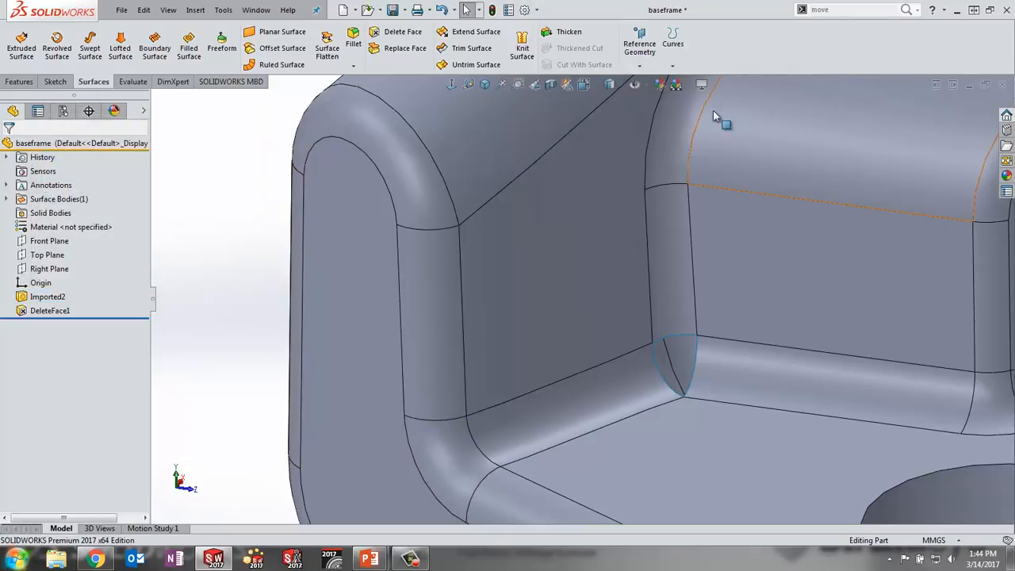
{"action": "left_click", "coordinate": [655, 364]}
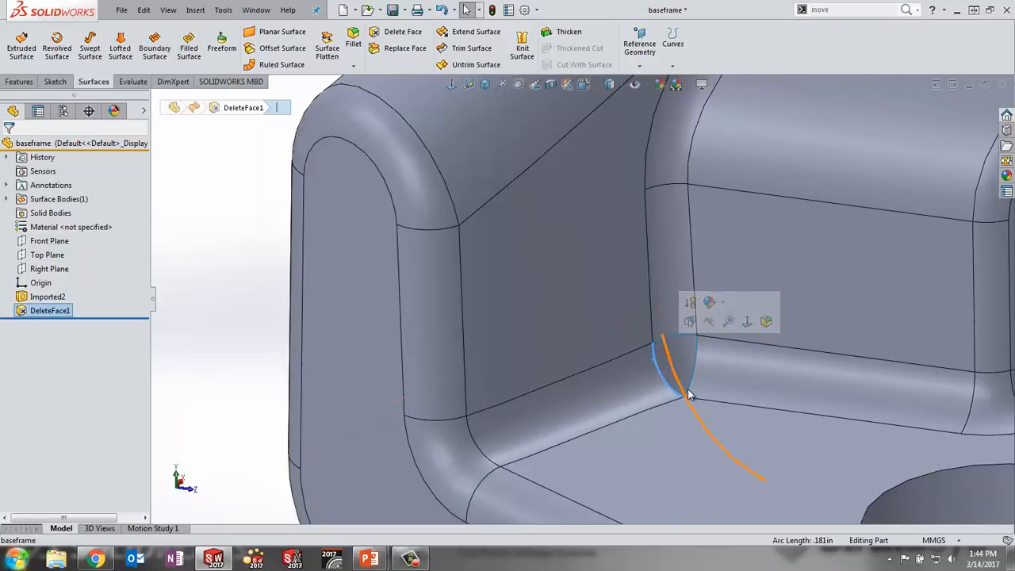
{"action": "left_click", "coordinate": [204, 302]}
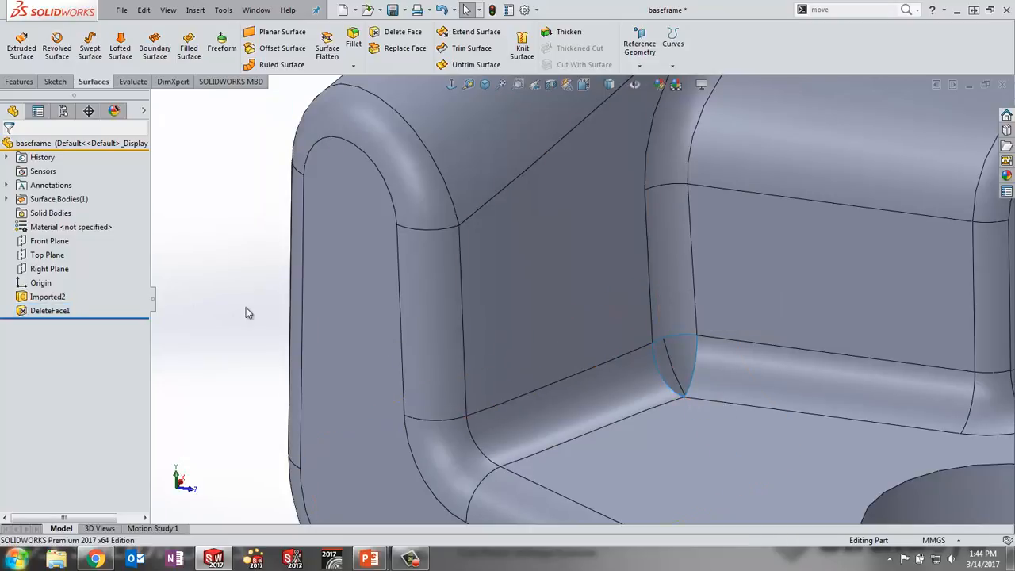
Create offset surfaces coincident with the two wall faces and the floor face around the inner corner.
{"action": "scroll", "coordinate": [747, 376], "scroll_direction": "down", "scroll_amount": 1}
{"action": "scroll", "coordinate": [739, 371], "scroll_direction": "up", "scroll_amount": 1}
{"action": "scroll", "coordinate": [675, 327], "scroll_direction": "up", "scroll_amount": 1}
{"action": "scroll", "coordinate": [653, 309], "scroll_direction": "down", "scroll_amount": 2}
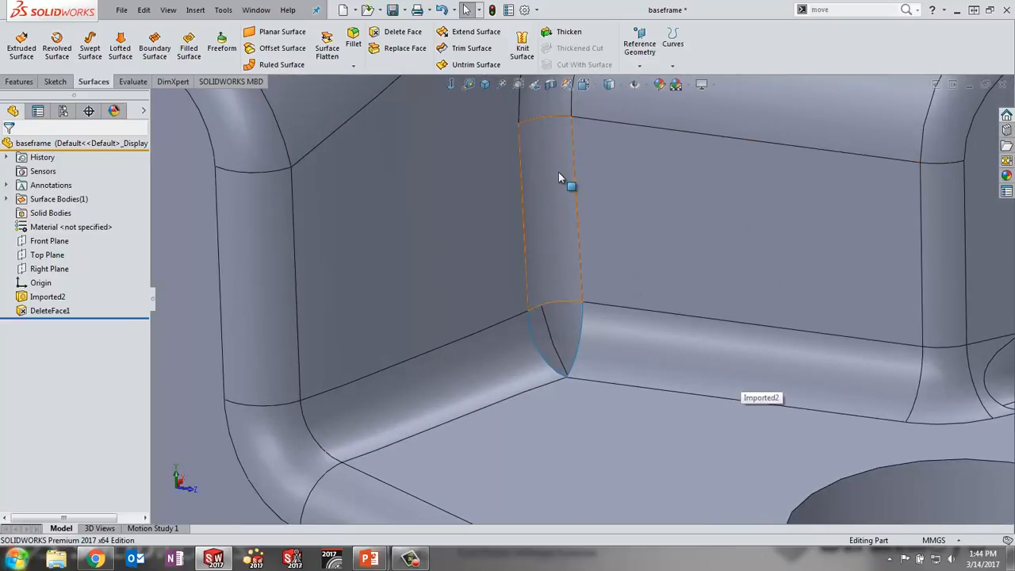
{"action": "left_click", "coordinate": [269, 49]}
{"action": "left_click", "coordinate": [386, 245]}
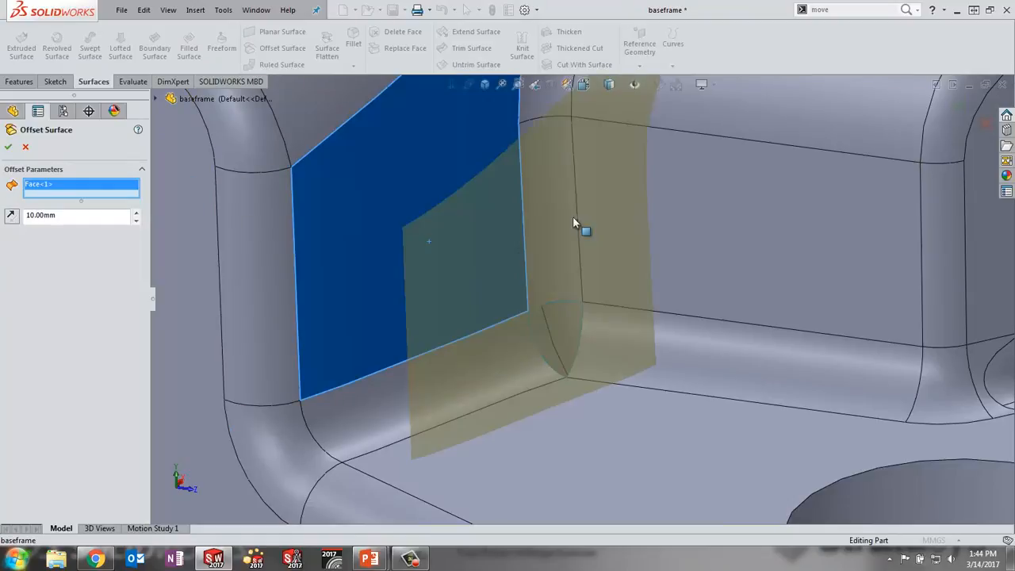
{"action": "left_click", "coordinate": [713, 234]}
{"action": "left_click", "coordinate": [676, 472]}
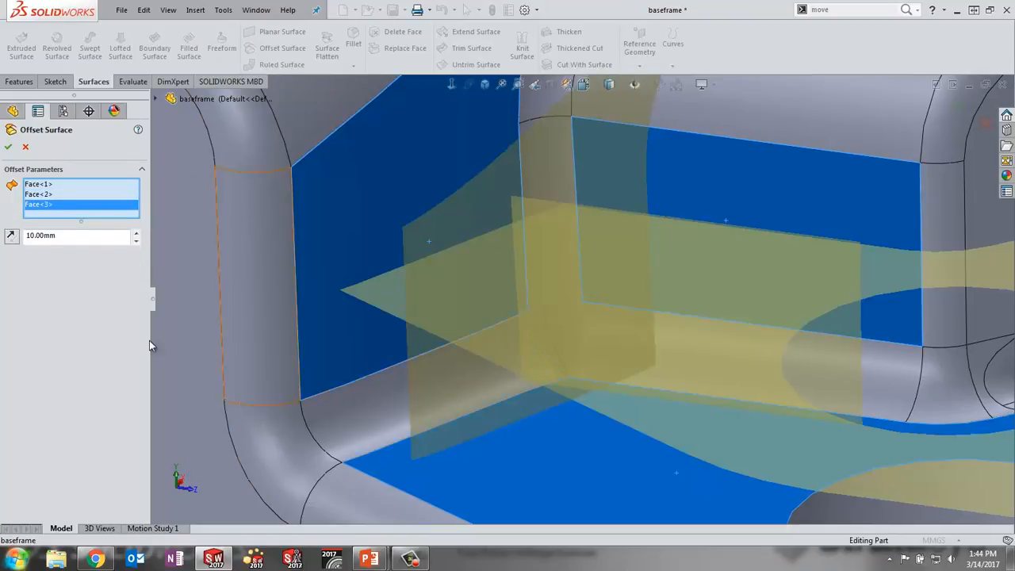
{"action": "key", "text": "Return"}
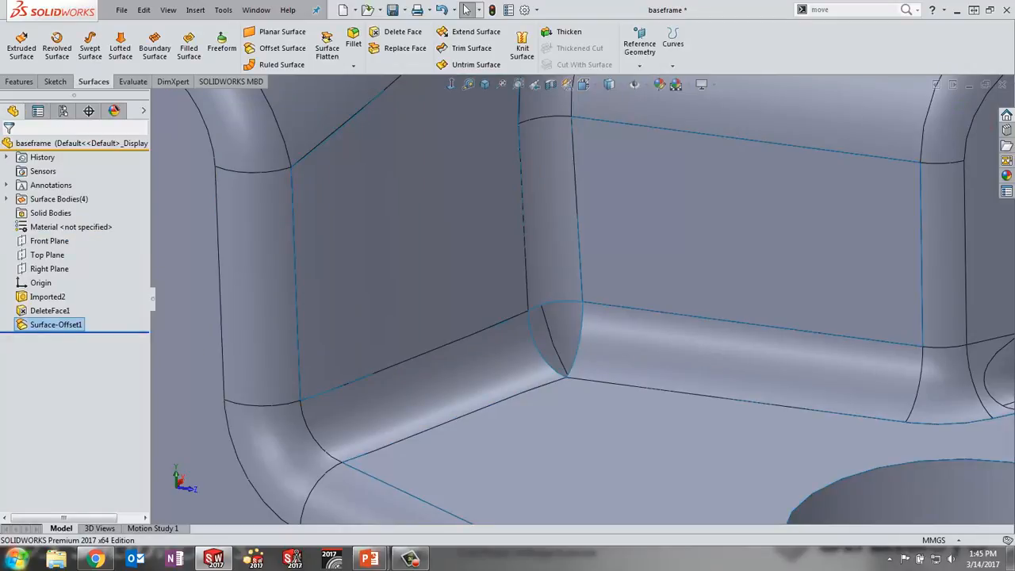
Hide the three offset surface bodies of the wall and floor faces.
{"action": "left_click", "coordinate": [7, 199]}
{"action": "left_click", "coordinate": [75, 227]}
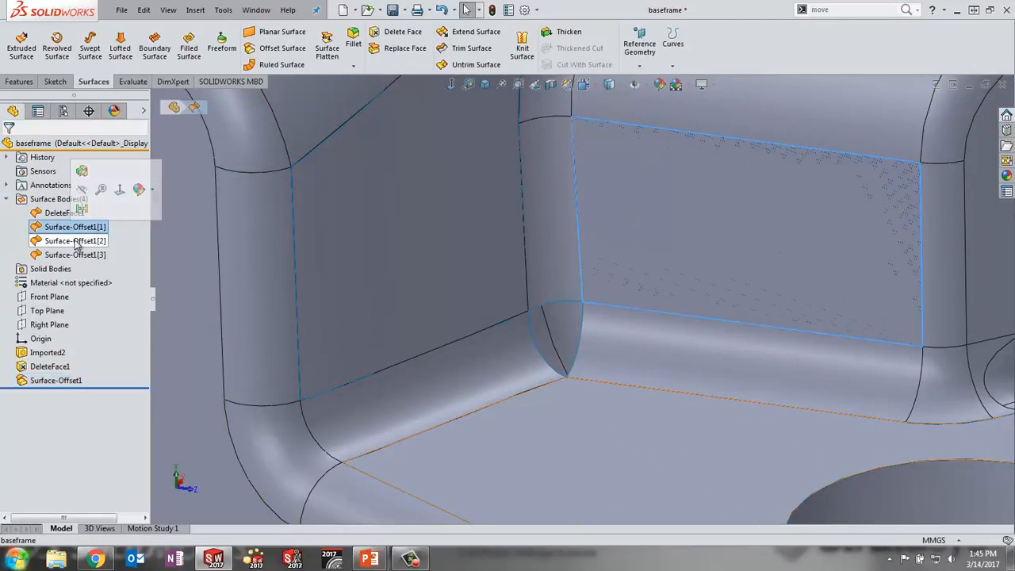
{"action": "left_click", "coordinate": [77, 254], "text": "shift"}
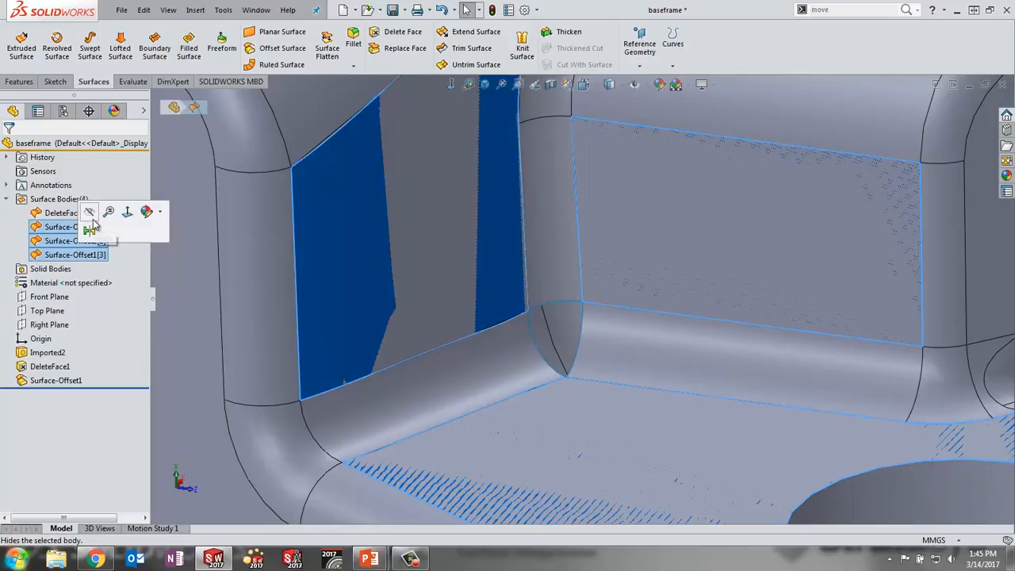
{"action": "left_click", "coordinate": [89, 230]}
{"action": "scroll", "coordinate": [338, 293], "scroll_direction": "up", "scroll_amount": 1}
{"action": "scroll", "coordinate": [283, 272], "scroll_direction": "up", "scroll_amount": 2}
{"action": "left_click", "coordinate": [288, 262]}
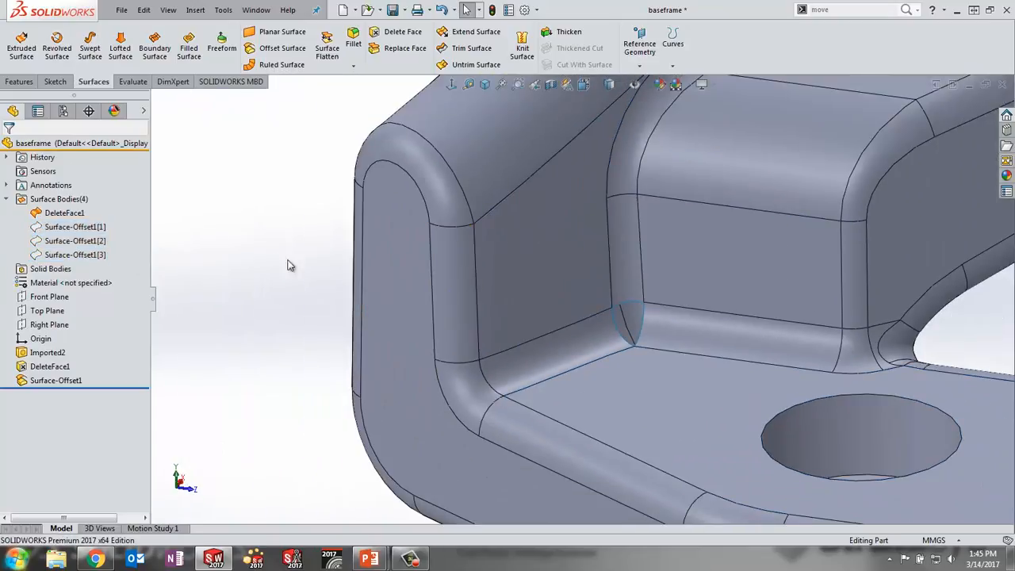
Delete the two wall faces, the floor face and the three connecting fillet faces around the inner corner, without patching.
{"action": "scroll", "coordinate": [668, 310], "scroll_direction": "down", "scroll_amount": 2}
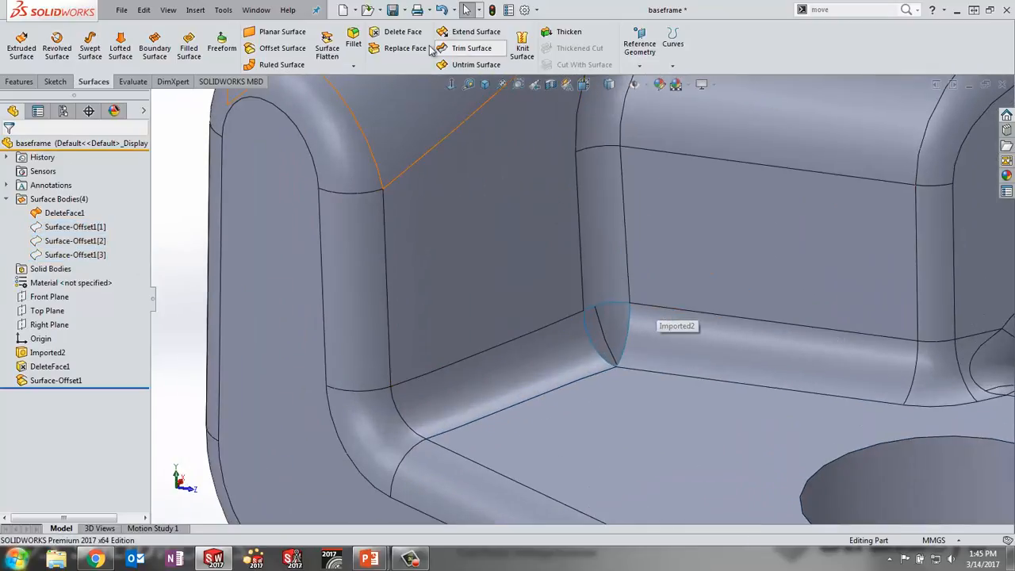
{"action": "left_click", "coordinate": [397, 32]}
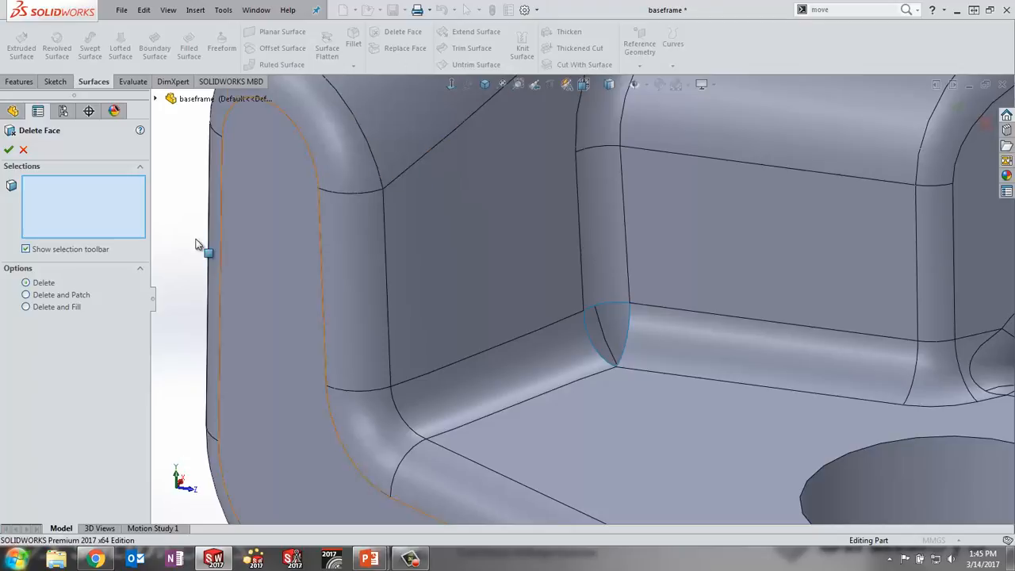
{"action": "left_click", "coordinate": [512, 258]}
{"action": "left_click", "coordinate": [620, 272]}
{"action": "left_click", "coordinate": [680, 325]}
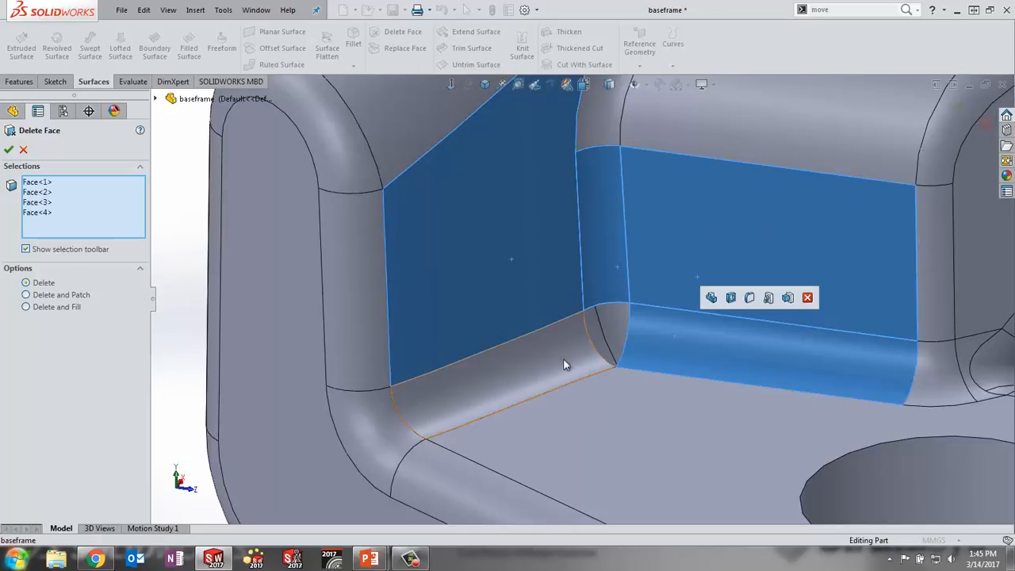
{"action": "left_click", "coordinate": [538, 361]}
{"action": "left_click", "coordinate": [623, 424]}
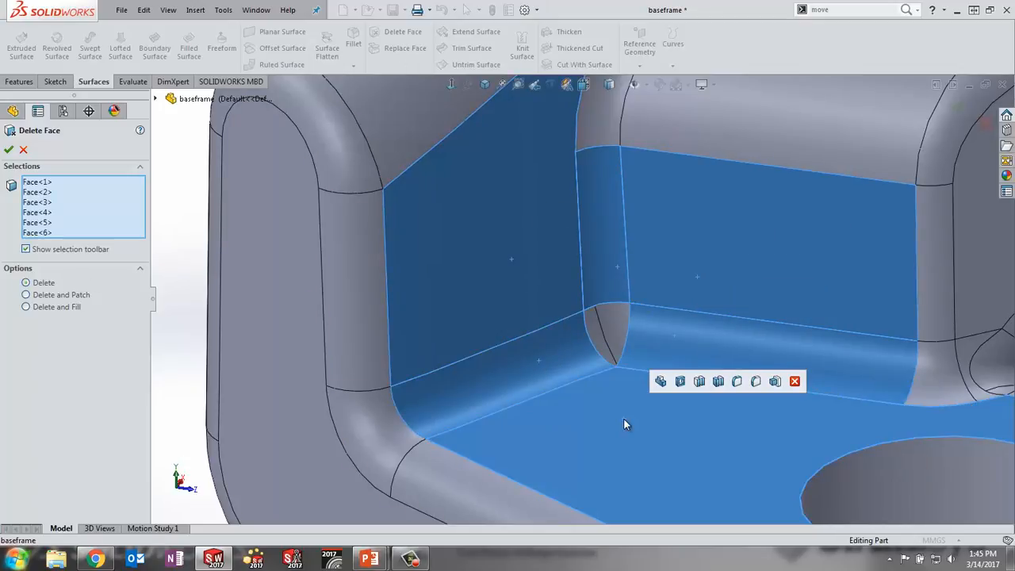
{"action": "left_click", "coordinate": [8, 149]}
Show the three offset surface bodies of the walls and floor and hide the main frame body.
{"action": "left_click", "coordinate": [73, 213]}
{"action": "left_click", "coordinate": [68, 241], "text": "shift"}
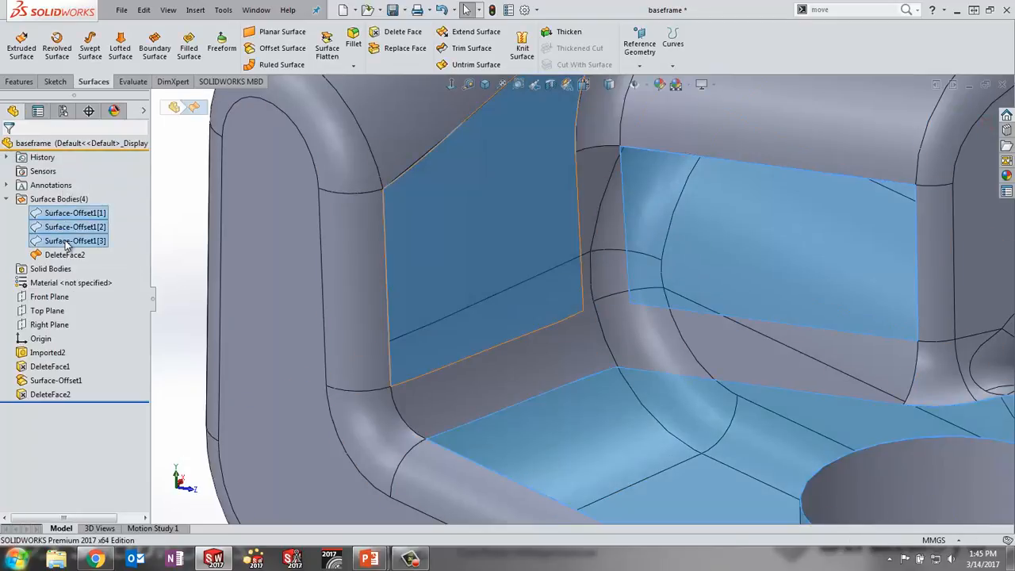
{"action": "left_click", "coordinate": [78, 203]}
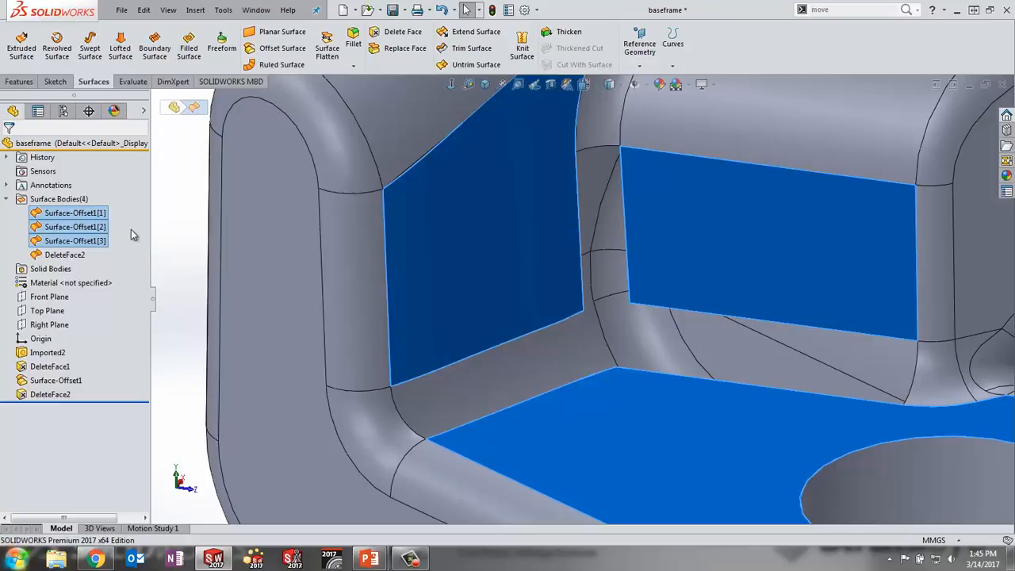
{"action": "left_click", "coordinate": [178, 249]}
{"action": "scroll", "coordinate": [445, 272], "scroll_direction": "down", "scroll_amount": 1}
{"action": "scroll", "coordinate": [620, 289], "scroll_direction": "up", "scroll_amount": 5}
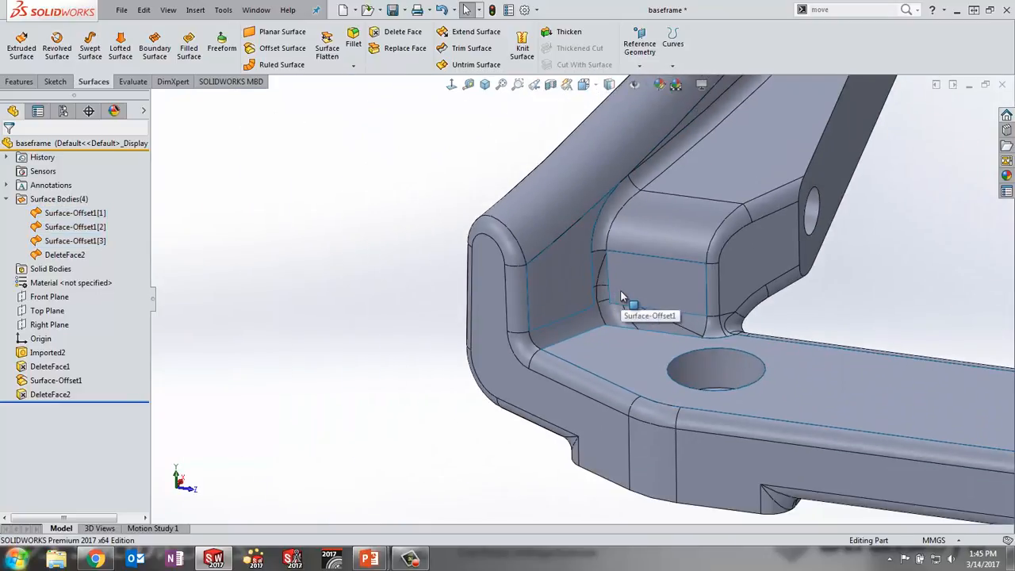
{"action": "scroll", "coordinate": [620, 289], "scroll_direction": "down", "scroll_amount": 3}
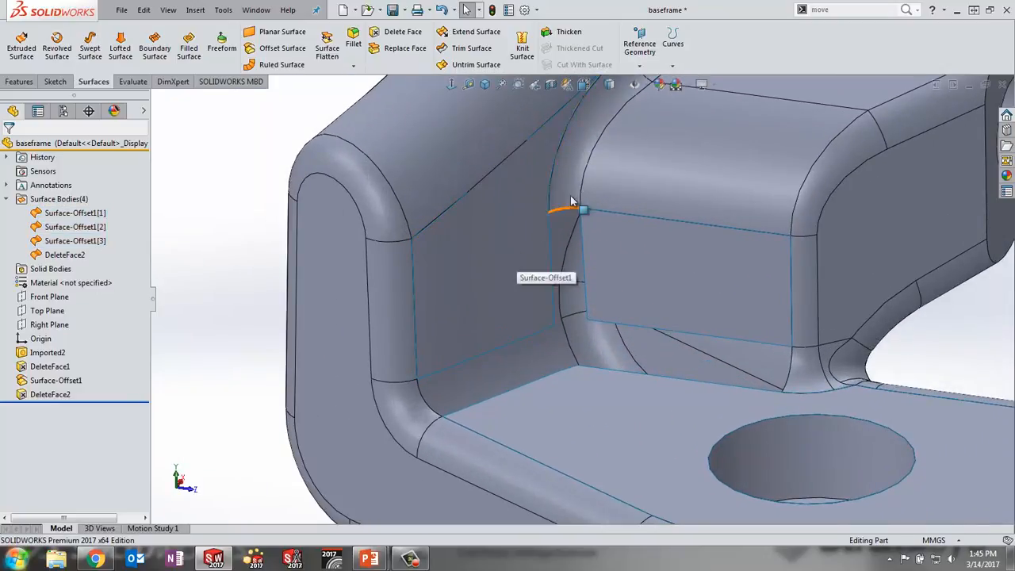
{"action": "key", "text": "Tab"}
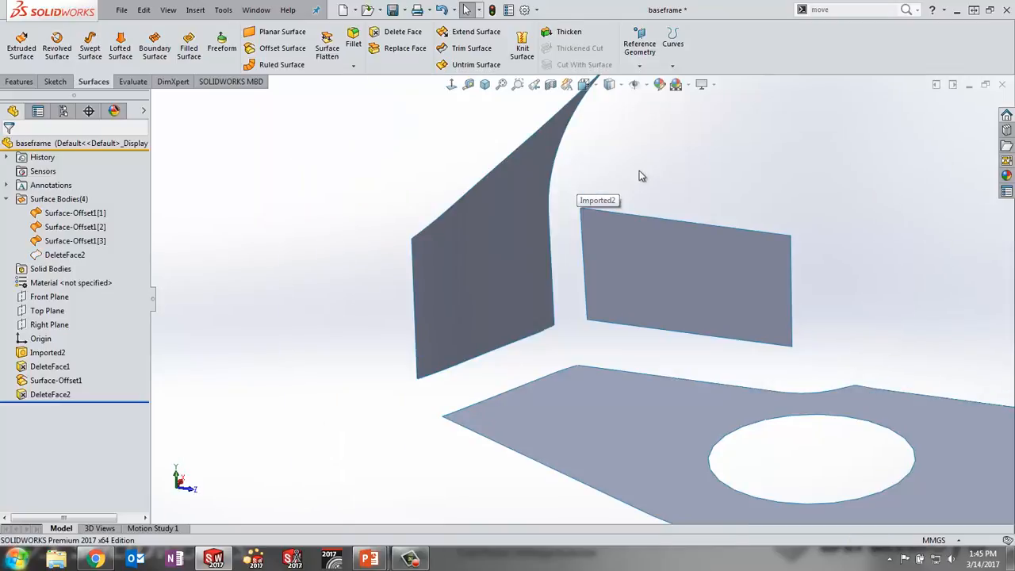
Extend the larger wall surface with the curved edge by 4.50 mm along its corner-side and lower edges, using the same-surface extension.
{"action": "scroll", "coordinate": [700, 215], "scroll_direction": "down", "scroll_amount": 3}
{"action": "scroll", "coordinate": [698, 222], "scroll_direction": "up", "scroll_amount": 3}
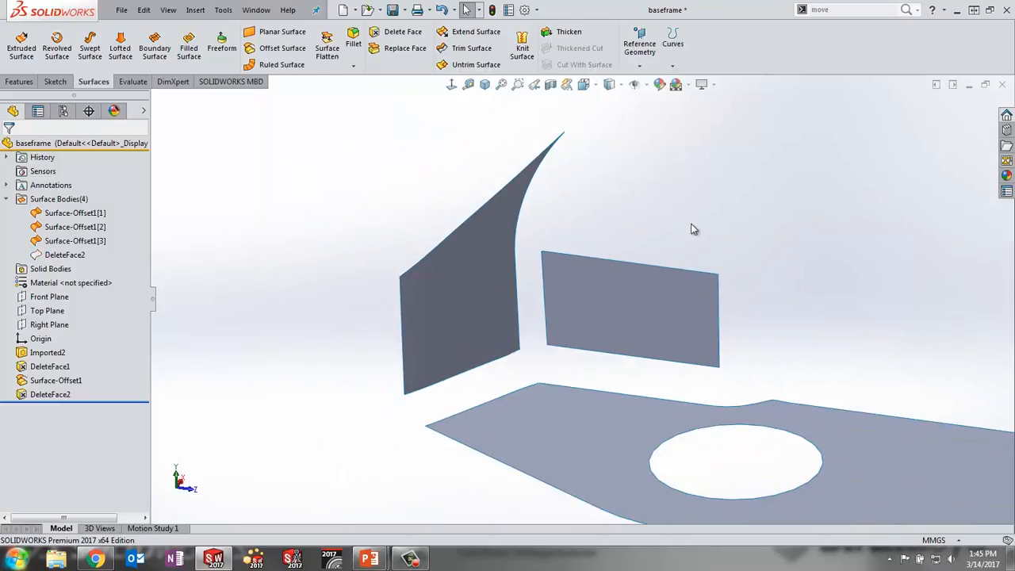
{"action": "scroll", "coordinate": [690, 240], "scroll_direction": "up", "scroll_amount": 1}
{"action": "scroll", "coordinate": [691, 240], "scroll_direction": "down", "scroll_amount": 1}
{"action": "scroll", "coordinate": [634, 269], "scroll_direction": "up", "scroll_amount": 1}
{"action": "scroll", "coordinate": [573, 349], "scroll_direction": "down", "scroll_amount": 4}
{"action": "middle_click_drag", "start_coordinate": [519, 328], "coordinate": [496, 311]}
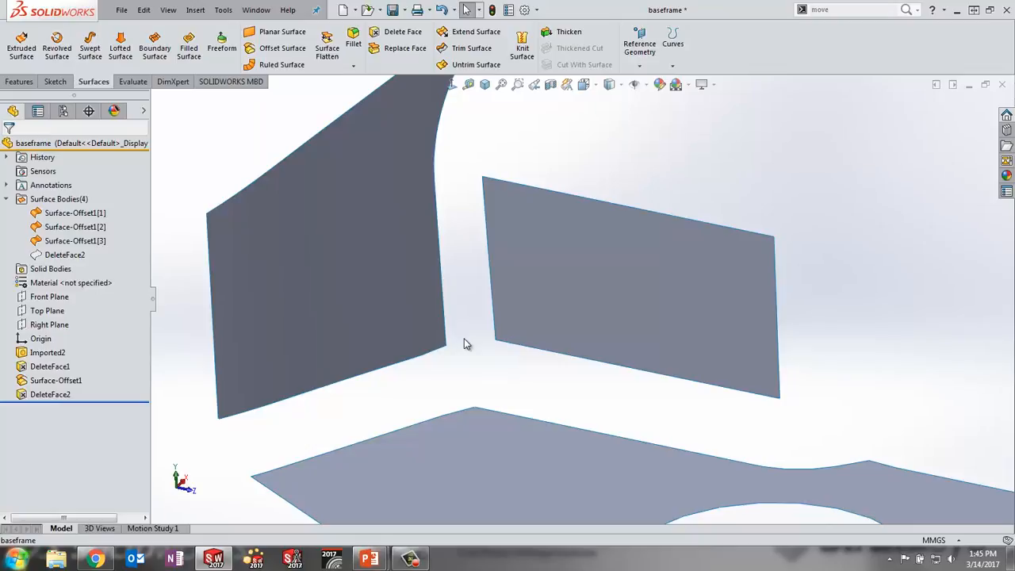
{"action": "left_click", "coordinate": [474, 31]}
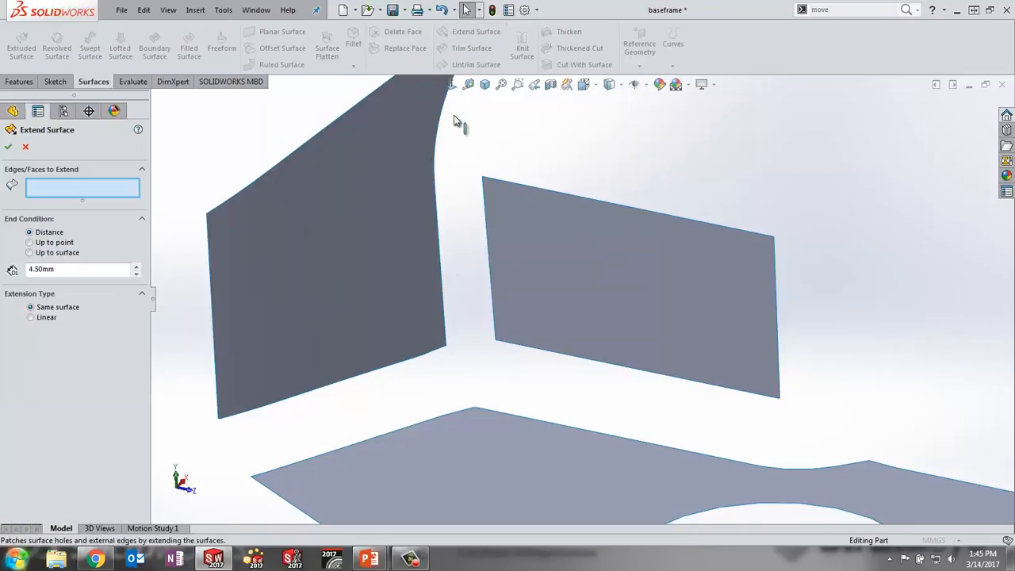
{"action": "left_click", "coordinate": [440, 269]}
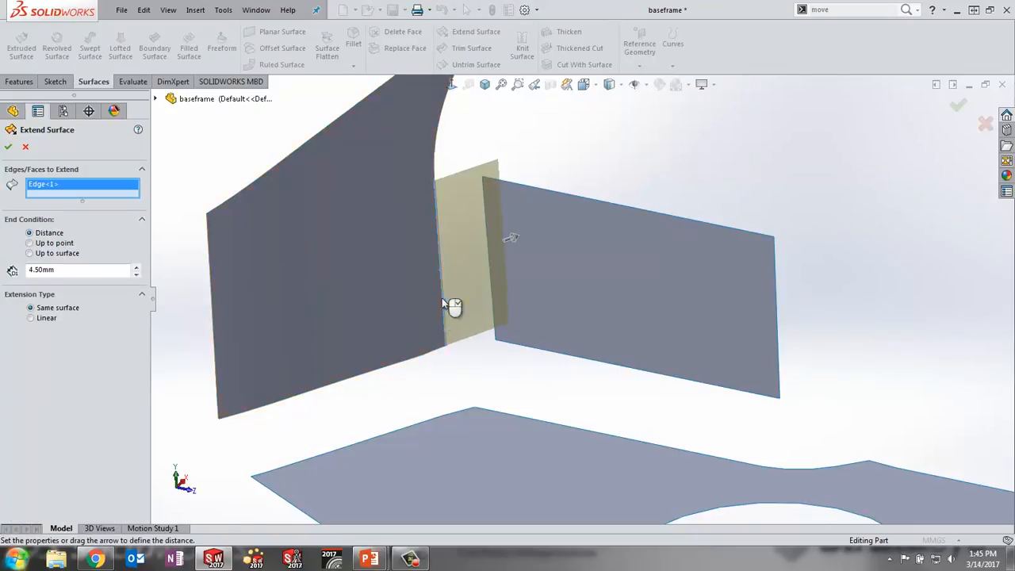
{"action": "left_click", "coordinate": [419, 361]}
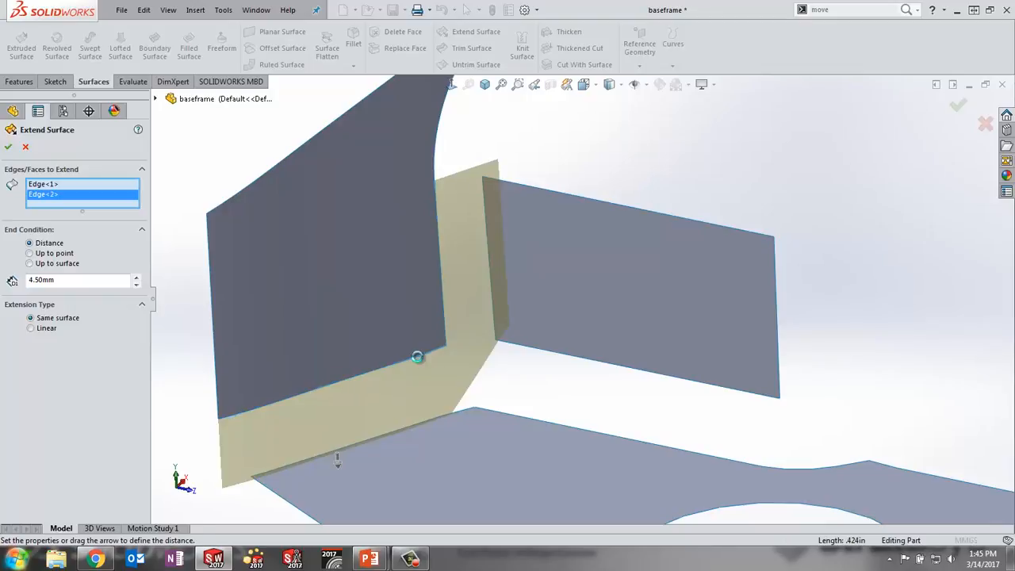
{"action": "right_click", "coordinate": [417, 358]}
Extend the rectangular wall surface by 4.50 mm along its corner-side and lower edges, using the same-surface extension.
{"action": "left_click", "coordinate": [460, 35]}
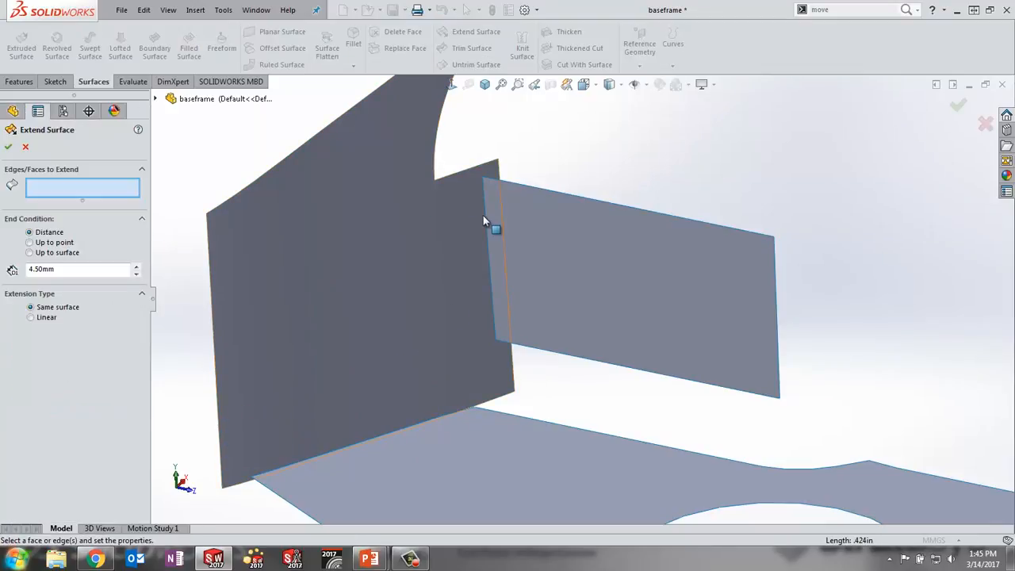
{"action": "left_click", "coordinate": [486, 221]}
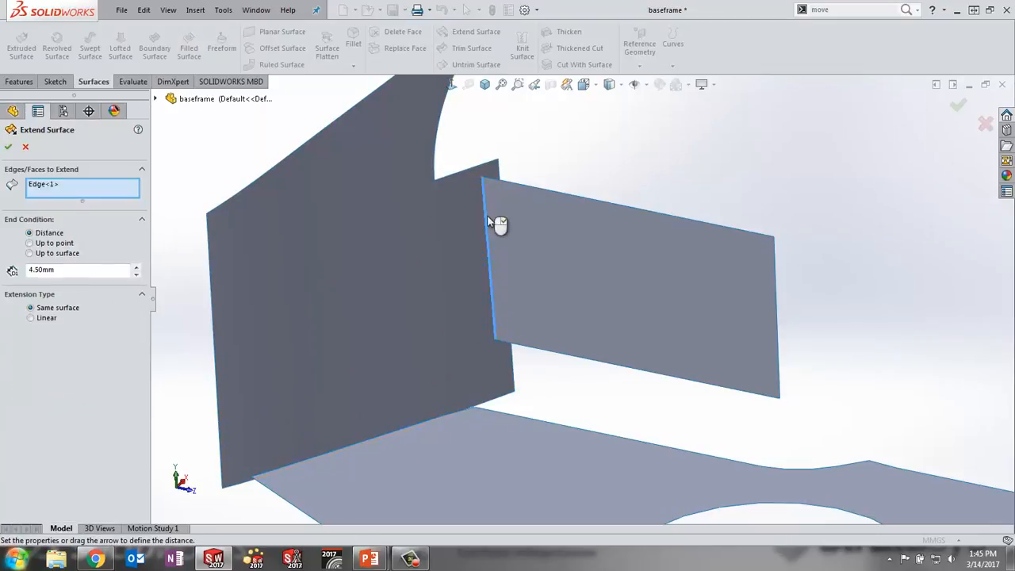
{"action": "left_click", "coordinate": [544, 351]}
{"action": "right_click", "coordinate": [540, 353]}
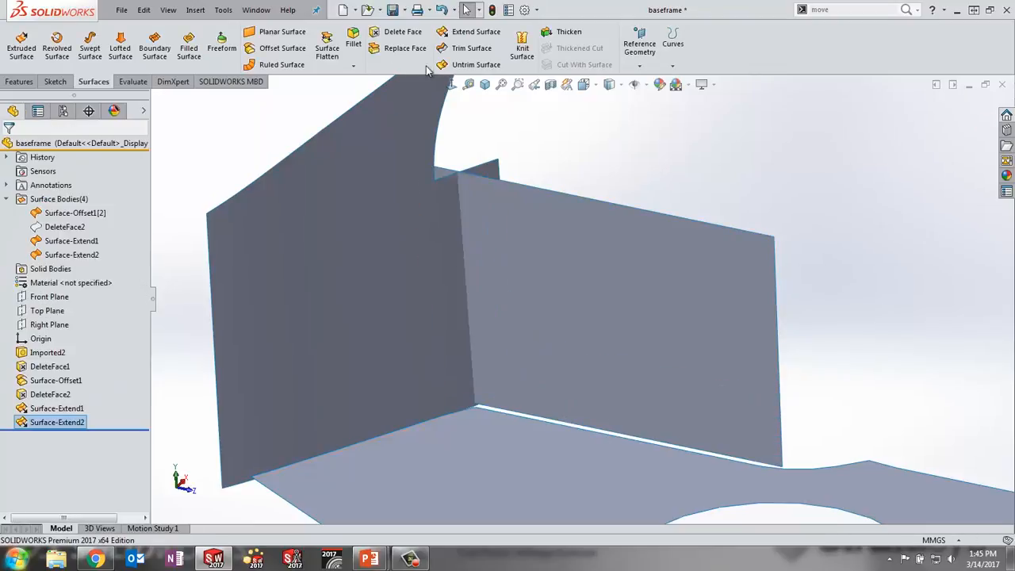
Extend the floor surface by 4.50 mm along the two edges facing the walls.
{"action": "left_click", "coordinate": [460, 34]}
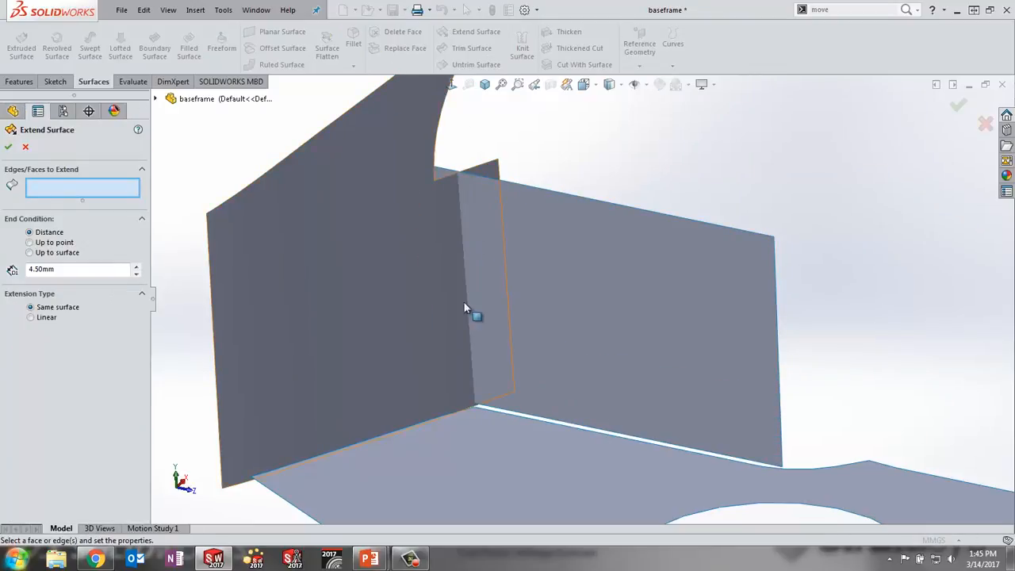
{"action": "left_click", "coordinate": [463, 410]}
{"action": "left_click", "coordinate": [482, 408]}
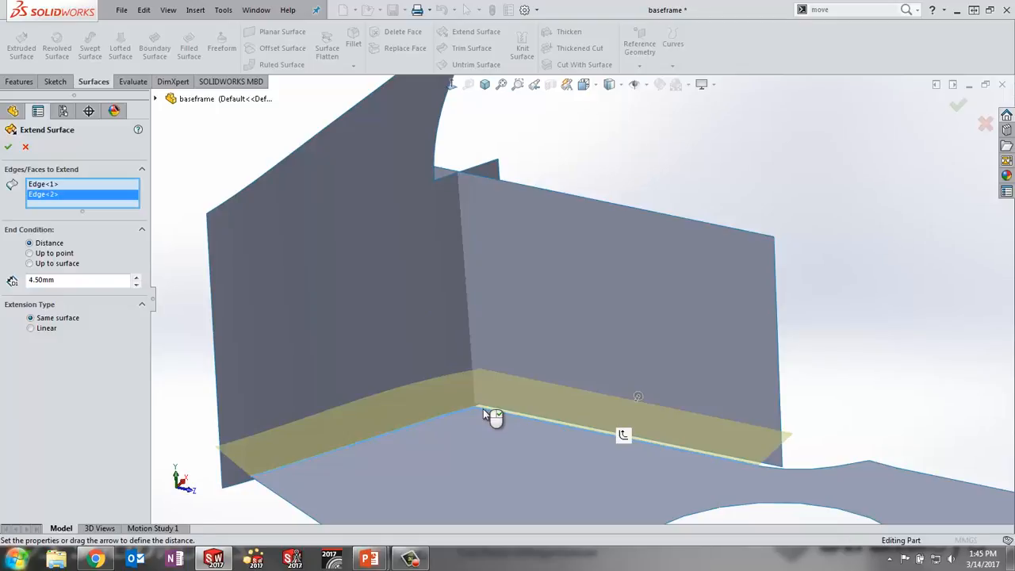
{"action": "right_click", "coordinate": [483, 408]}
Mutually trim the two extended wall surfaces against each other, keeping the main wall pieces and discarding the overhangs beyond the corner.
{"action": "middle_click_drag", "start_coordinate": [482, 408], "coordinate": [488, 363]}
{"action": "scroll", "coordinate": [488, 363], "scroll_direction": "down", "scroll_amount": 3}
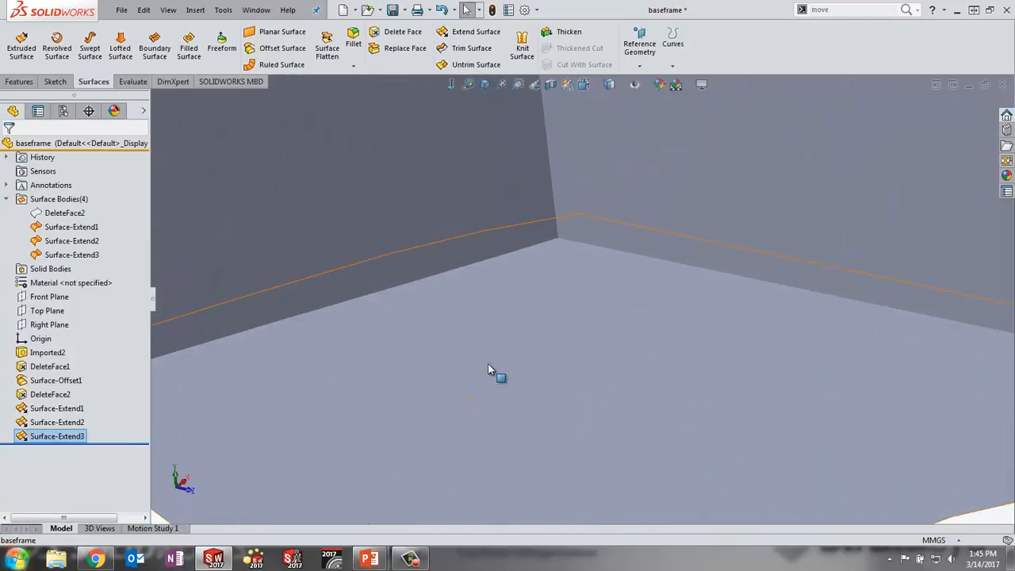
{"action": "scroll", "coordinate": [507, 317], "scroll_direction": "up", "scroll_amount": 6}
{"action": "scroll", "coordinate": [599, 193], "scroll_direction": "down", "scroll_amount": 3}
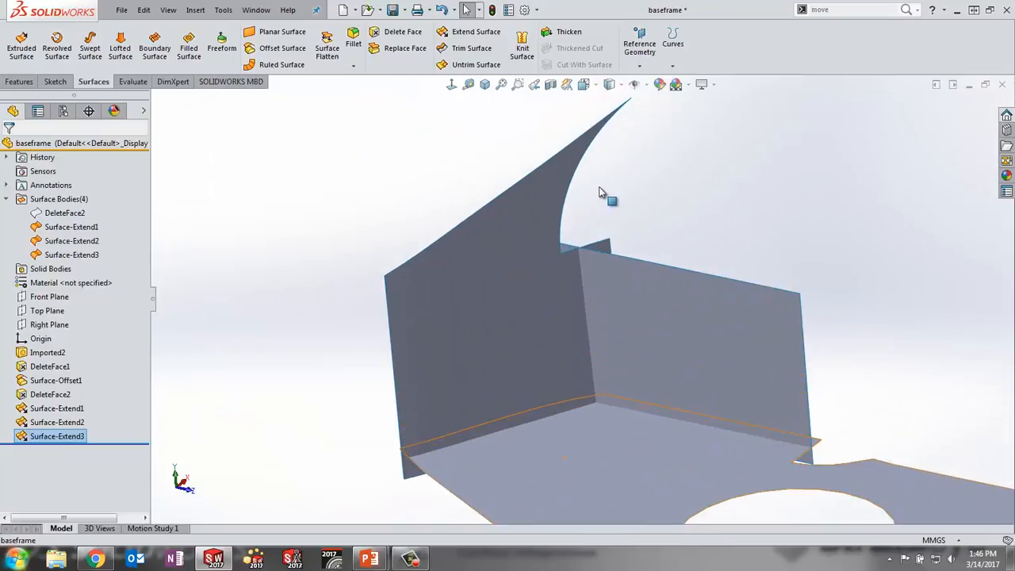
{"action": "left_click", "coordinate": [469, 47]}
{"action": "right_click", "coordinate": [78, 252]}
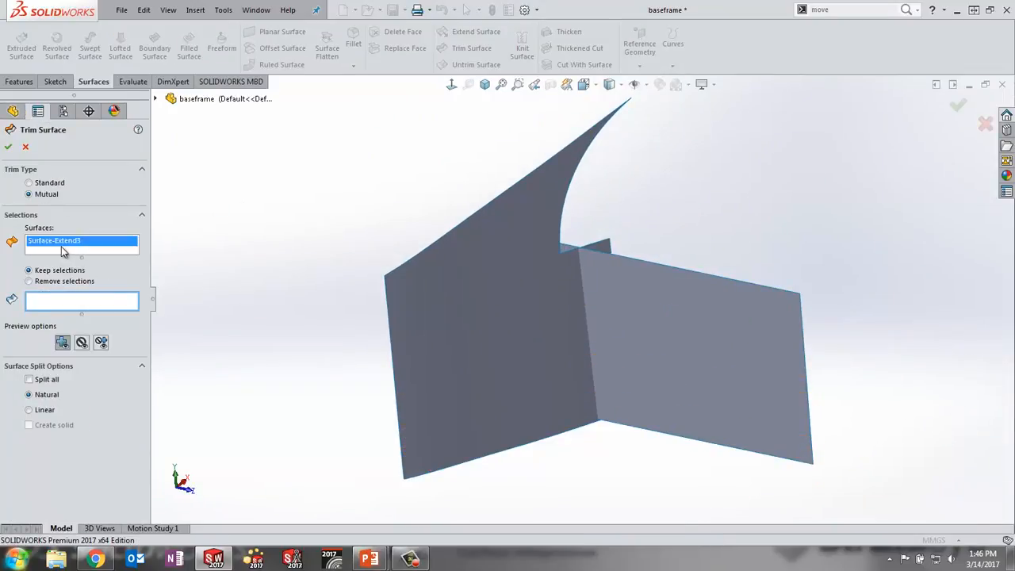
{"action": "left_click", "coordinate": [127, 258]}
{"action": "left_click", "coordinate": [498, 308]}
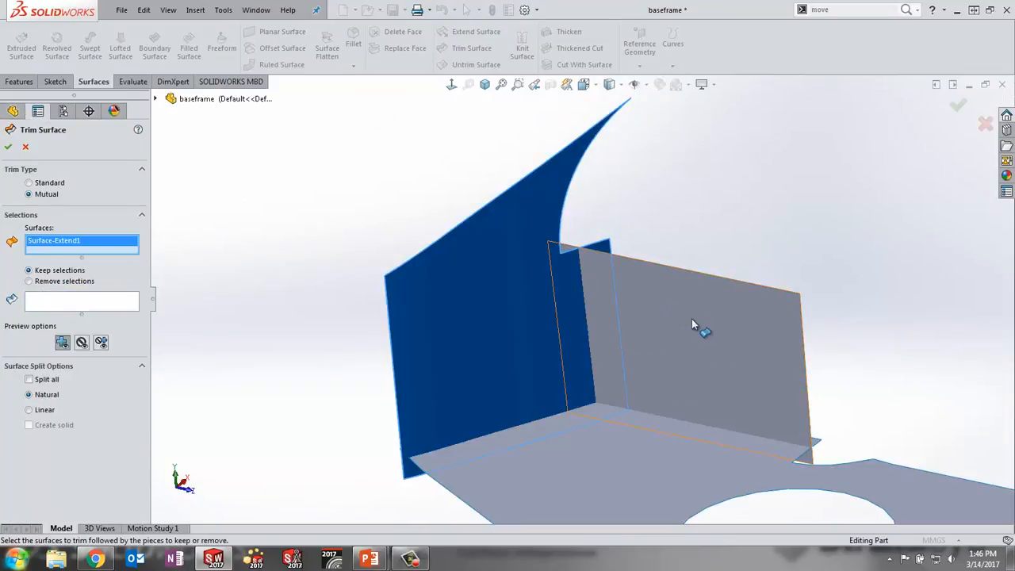
{"action": "left_click", "coordinate": [695, 324]}
{"action": "left_click", "coordinate": [64, 313]}
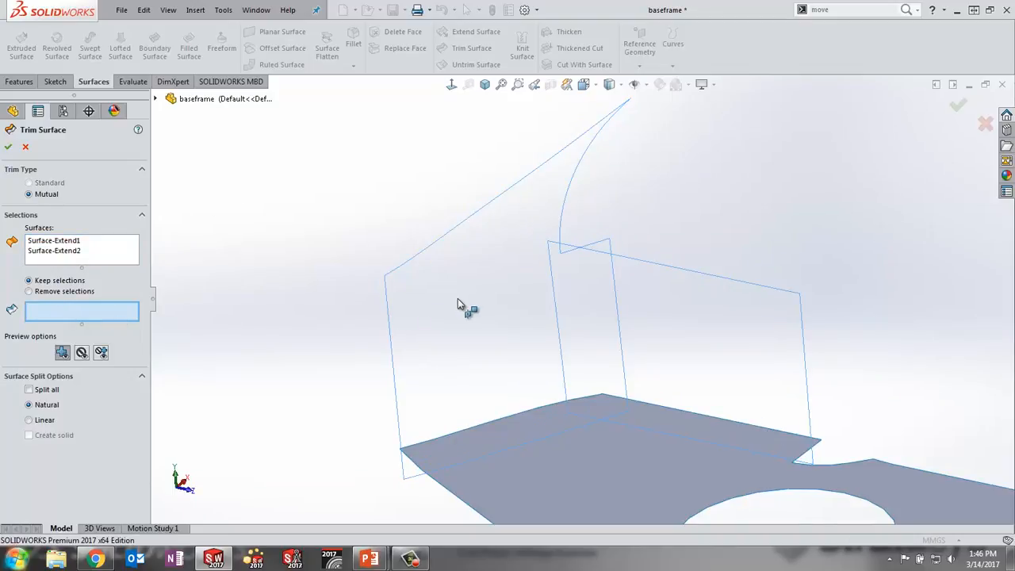
{"action": "left_click", "coordinate": [43, 295]}
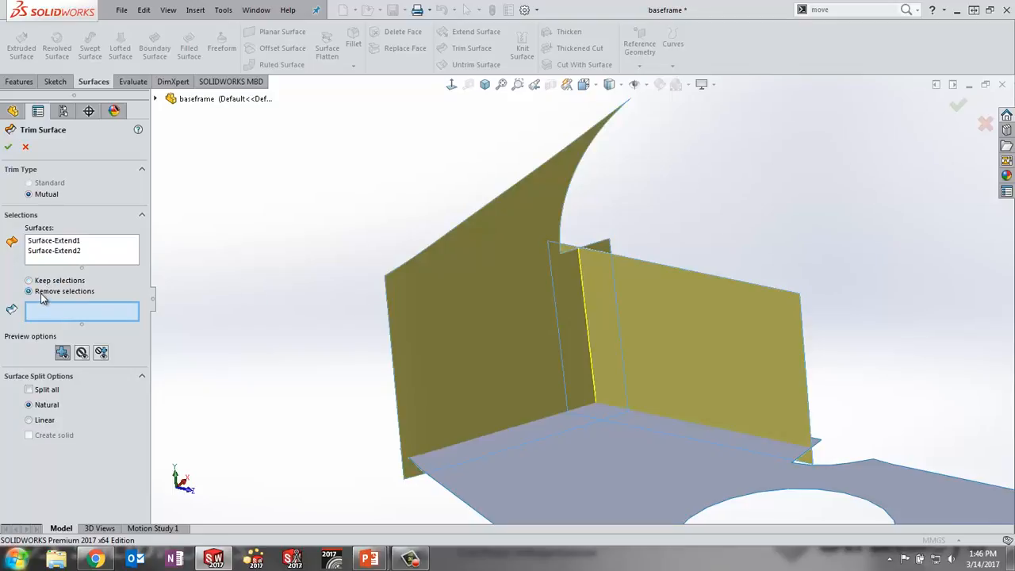
{"action": "left_click", "coordinate": [482, 311]}
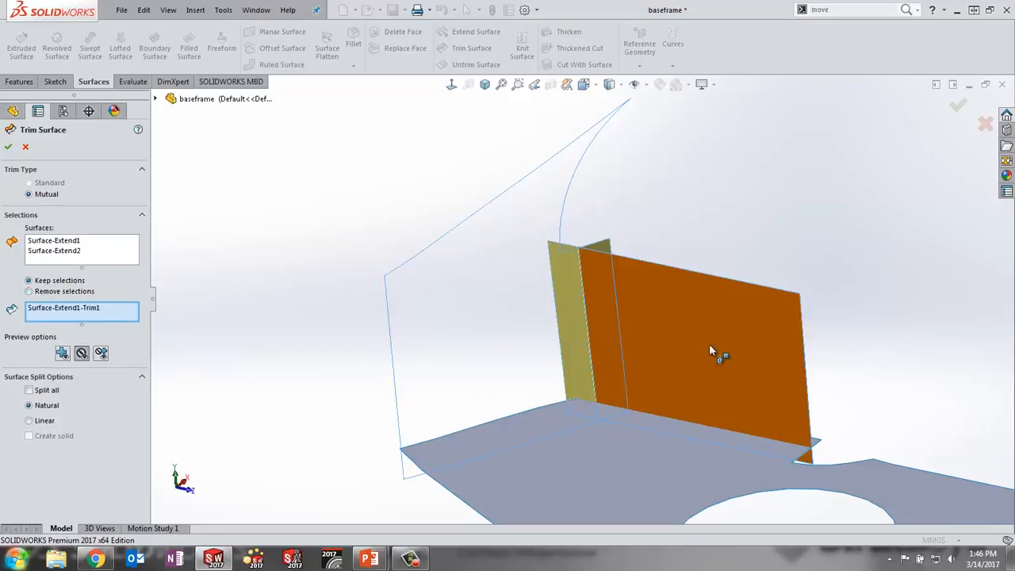
{"action": "left_click", "coordinate": [710, 348]}
{"action": "left_click", "coordinate": [7, 147]}
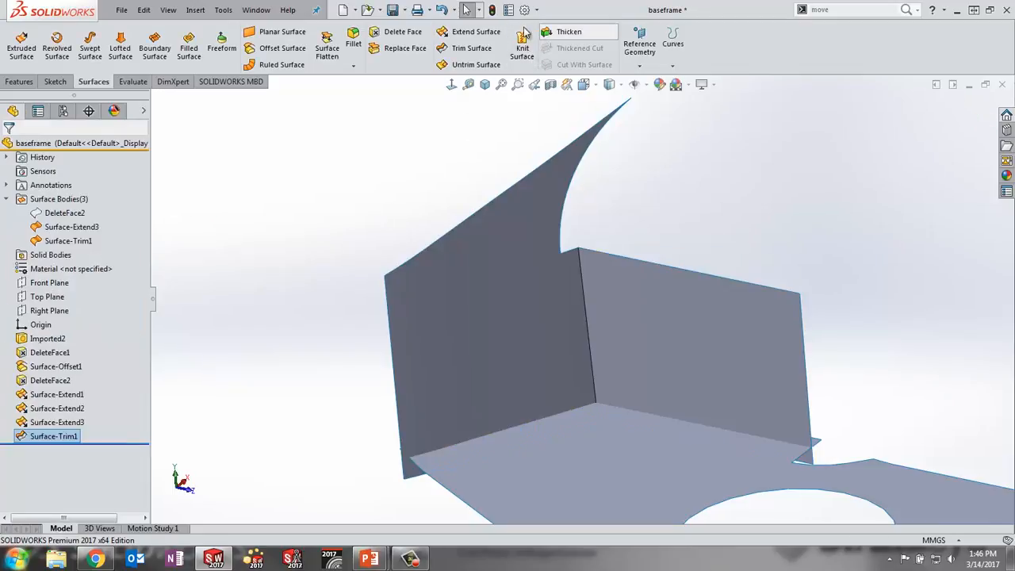
Mutually trim the joined wall surfaces with the extended floor surface, keeping the main wall and floor pieces.
{"action": "left_click", "coordinate": [471, 49]}
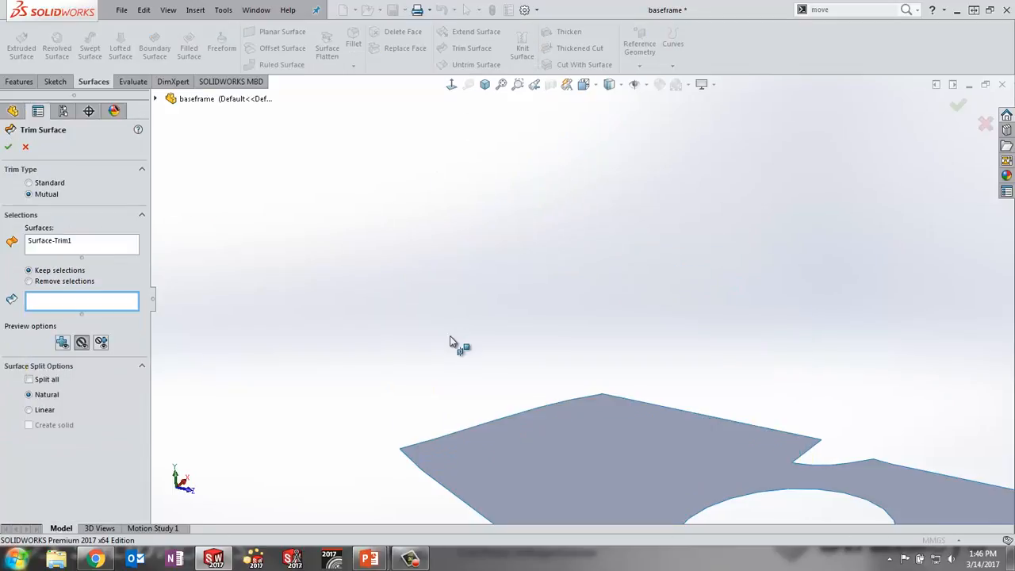
{"action": "left_click", "coordinate": [57, 251]}
{"action": "right_click", "coordinate": [59, 246]}
{"action": "left_click", "coordinate": [102, 249]}
{"action": "left_click", "coordinate": [521, 391]}
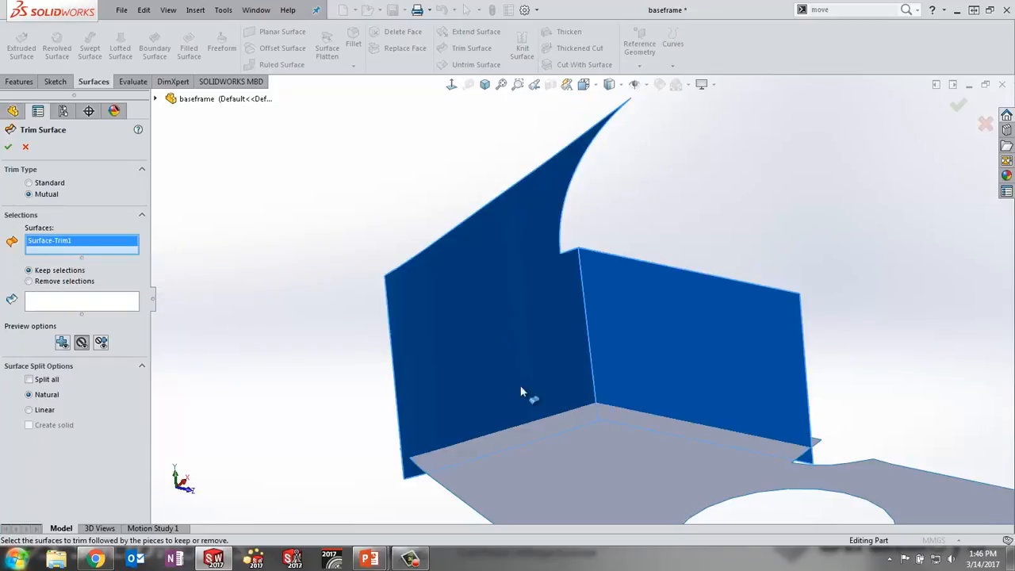
{"action": "left_click", "coordinate": [578, 462]}
{"action": "left_click", "coordinate": [50, 310]}
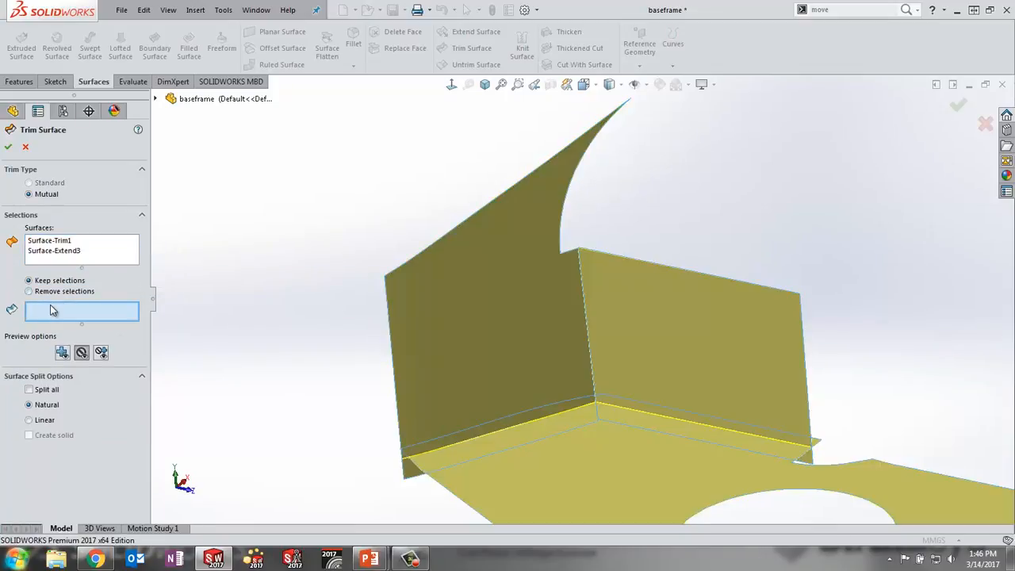
{"action": "left_click", "coordinate": [519, 362]}
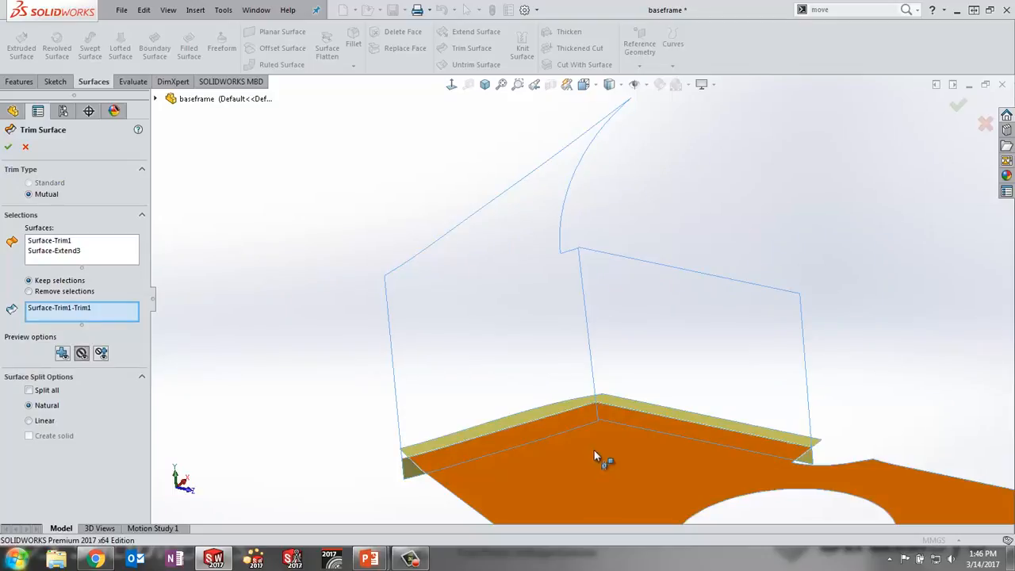
{"action": "left_click", "coordinate": [602, 460]}
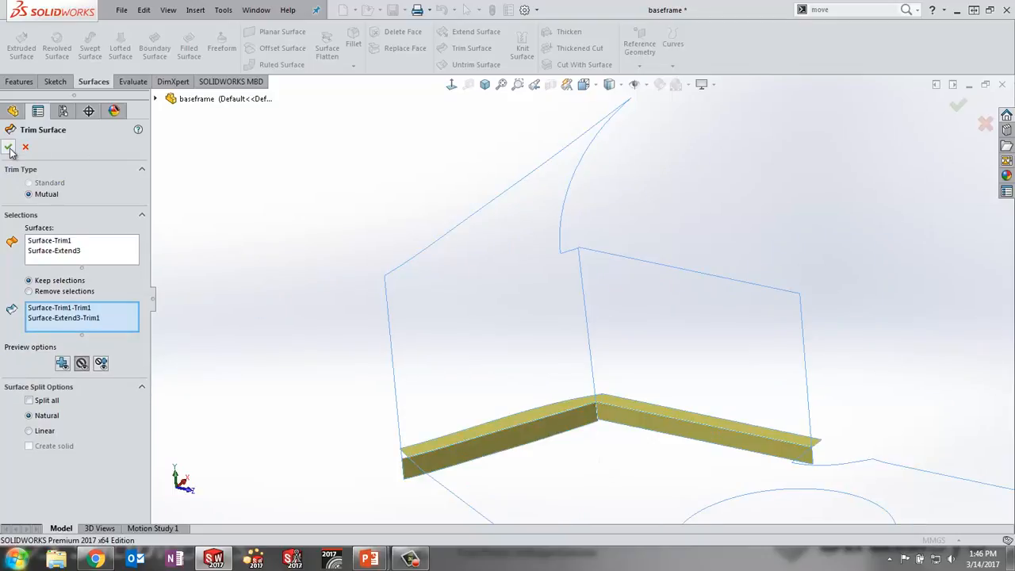
{"action": "key", "text": "Return"}
Show the hidden main frame surface body together with the trimmed corner surfaces.
{"action": "scroll", "coordinate": [665, 418], "scroll_direction": "down", "scroll_amount": 1}
{"action": "scroll", "coordinate": [684, 422], "scroll_direction": "up", "scroll_amount": 2}
{"action": "scroll", "coordinate": [573, 354], "scroll_direction": "up", "scroll_amount": 2}
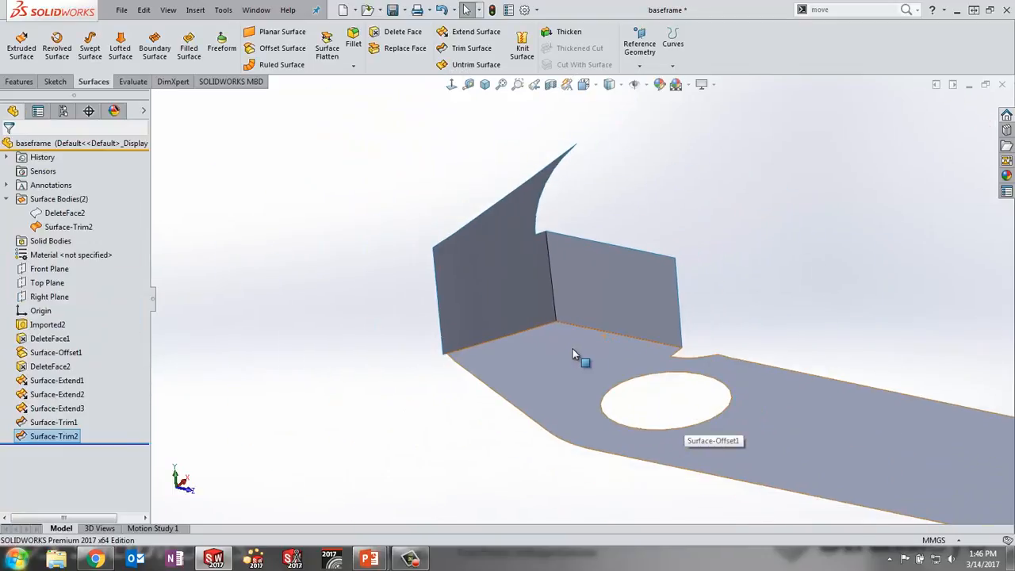
{"action": "scroll", "coordinate": [570, 347], "scroll_direction": "down", "scroll_amount": 1}
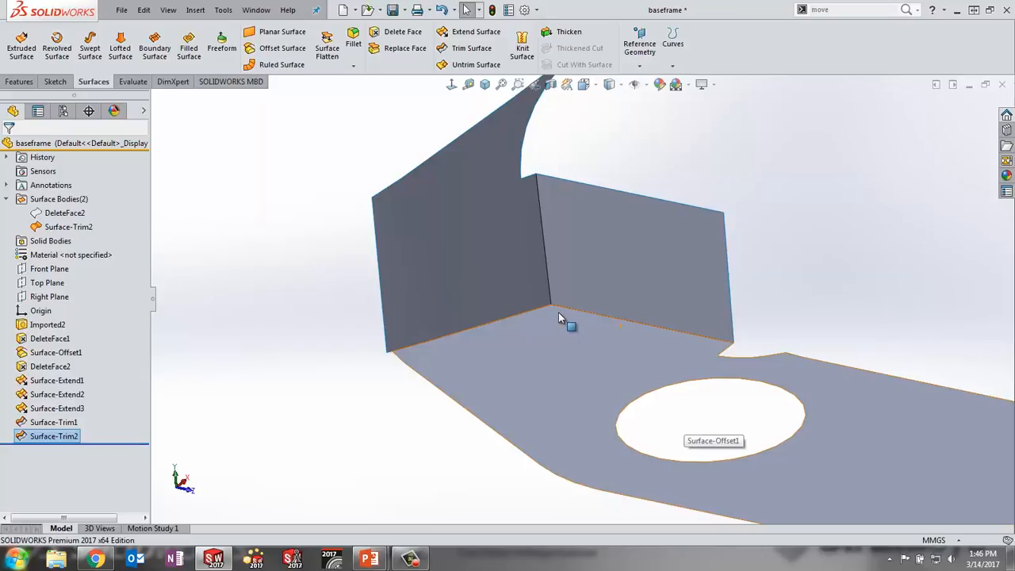
{"action": "right_click", "coordinate": [69, 212]}
{"action": "left_click", "coordinate": [94, 196]}
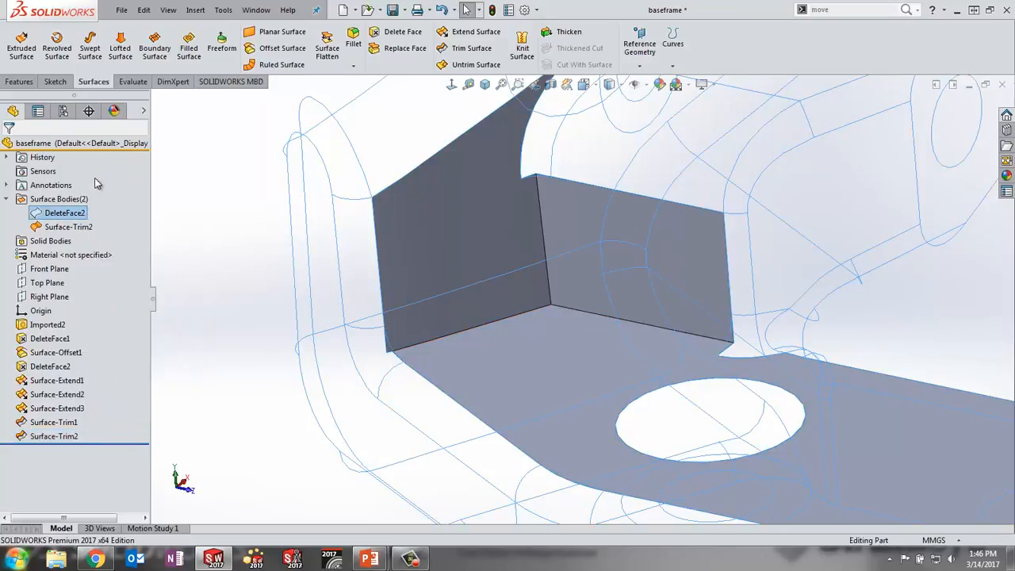
Knit the main frame surface body and the trimmed corner surfaces together, with Create solid and Merge entities enabled, and check the corner gap.
{"action": "left_click", "coordinate": [522, 47]}
{"action": "left_click", "coordinate": [593, 150]}
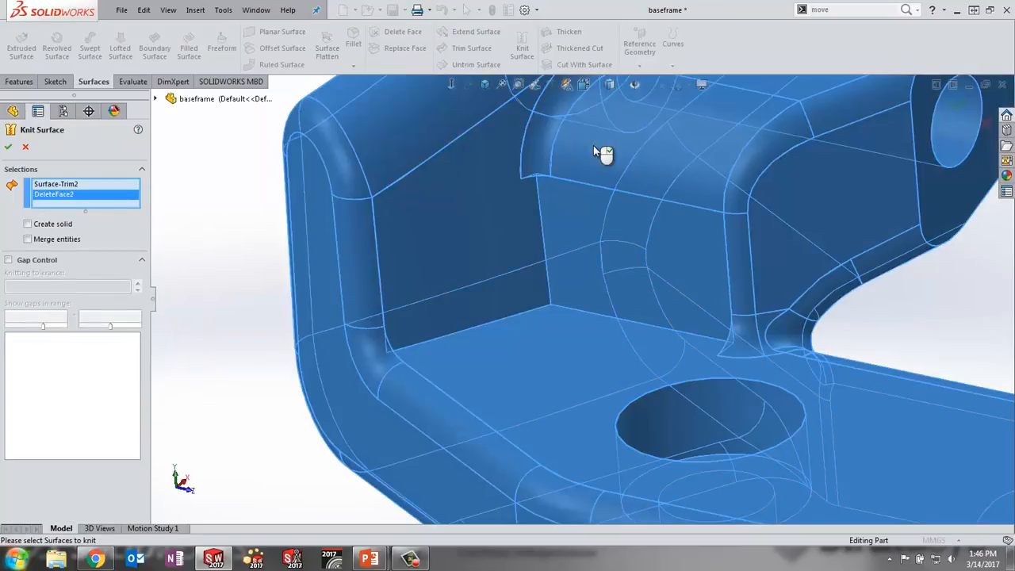
{"action": "left_click", "coordinate": [59, 226]}
{"action": "left_click", "coordinate": [55, 241]}
{"action": "left_click", "coordinate": [8, 147]}
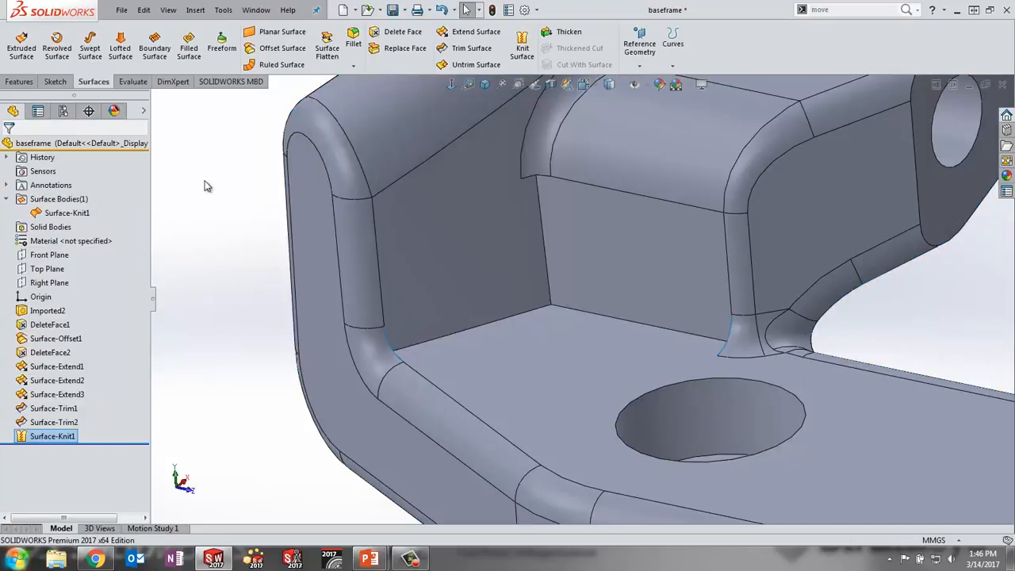
{"action": "middle_click_drag", "start_coordinate": [520, 234], "coordinate": [595, 366]}
{"action": "scroll", "coordinate": [590, 176], "scroll_direction": "down", "scroll_amount": 10}
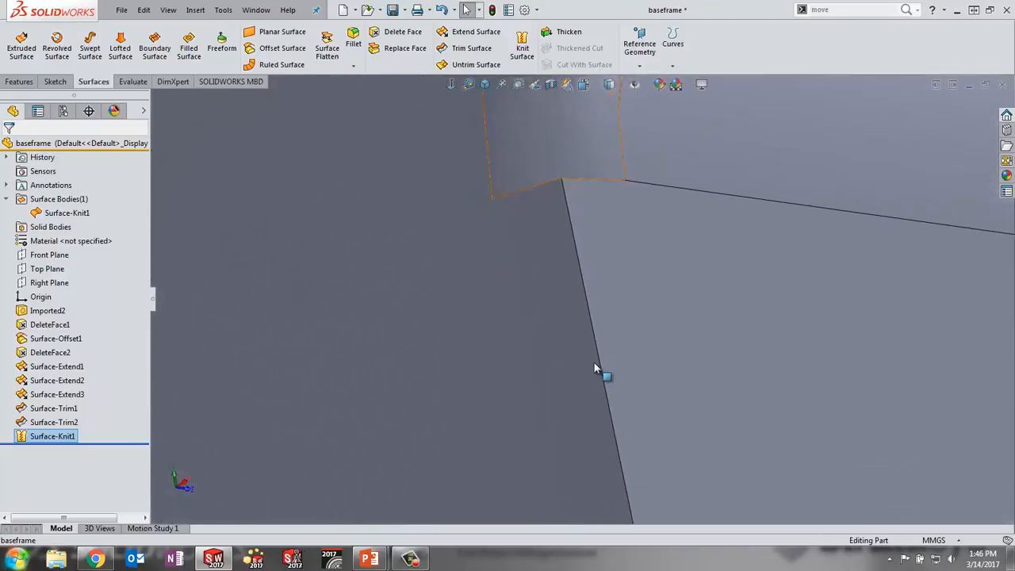
{"action": "scroll", "coordinate": [594, 366], "scroll_direction": "up", "scroll_amount": 5}
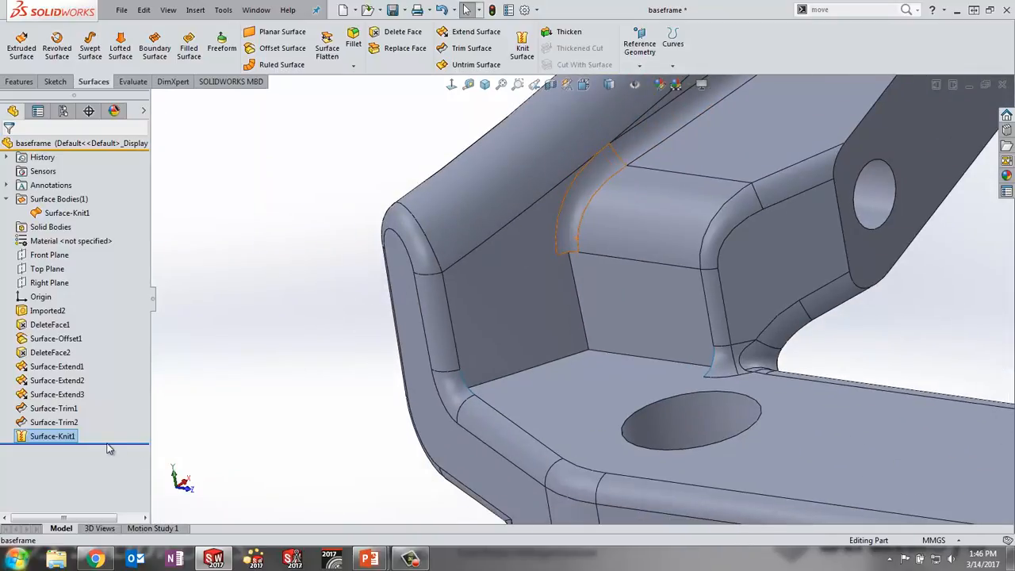
Roll the model history back before the knit and start a 2.8 mm fillet on the vertical inner corner edge.
{"action": "left_click_drag", "start_coordinate": [109, 448], "coordinate": [131, 426]}
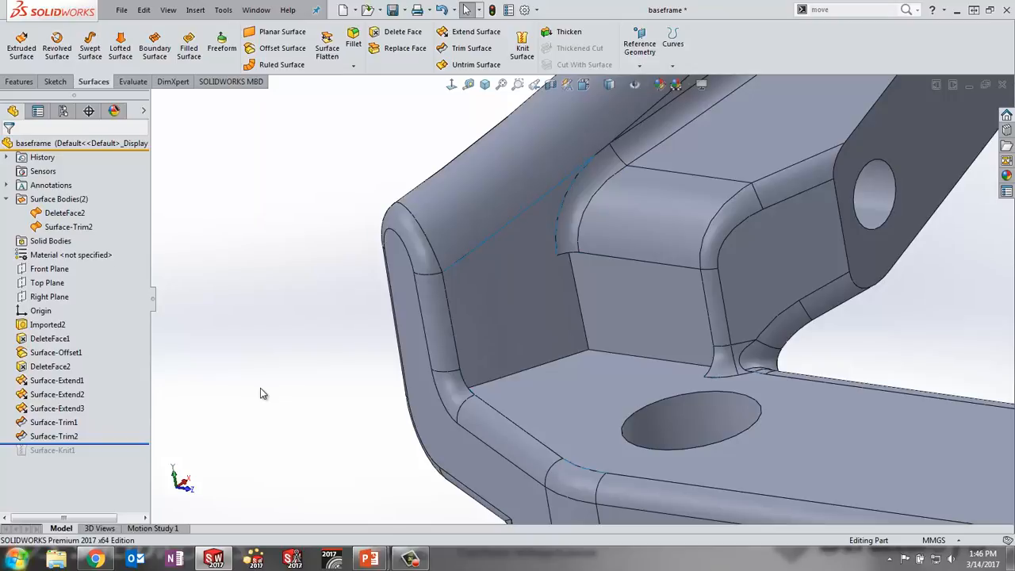
{"action": "left_click", "coordinate": [352, 44]}
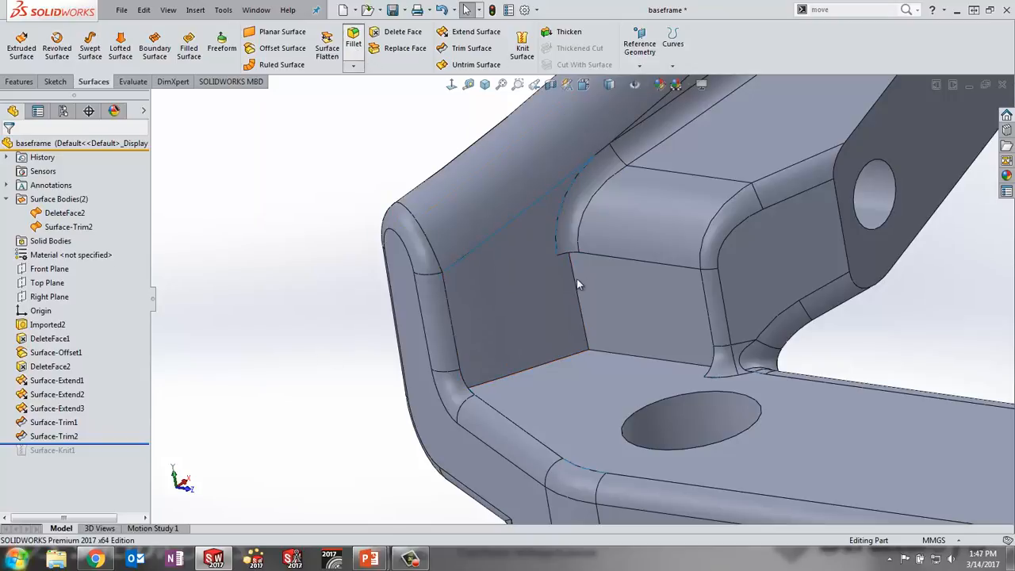
{"action": "left_click", "coordinate": [574, 279]}
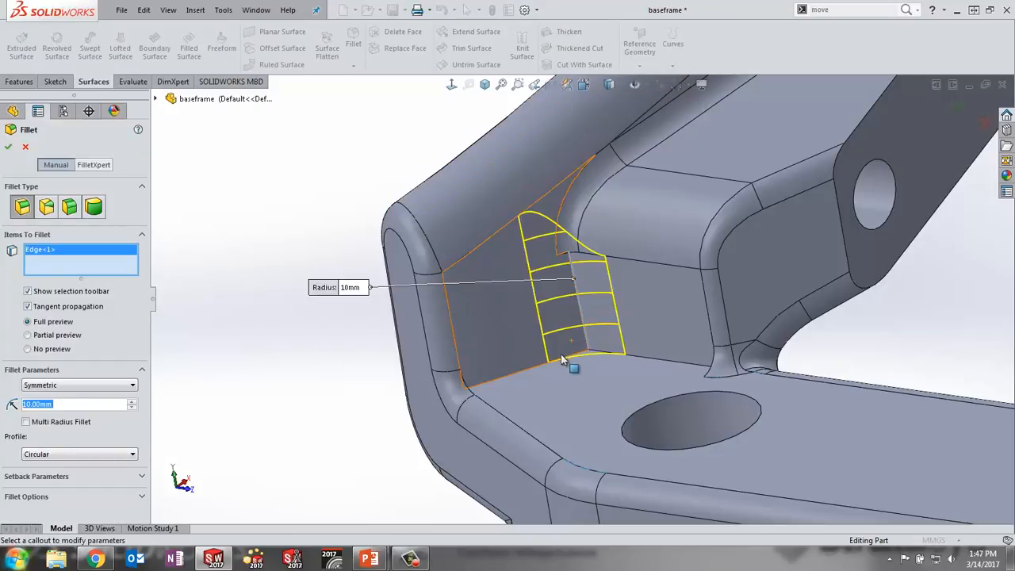
{"action": "type", "text": "2.8"}
{"action": "left_click", "coordinate": [99, 346]}
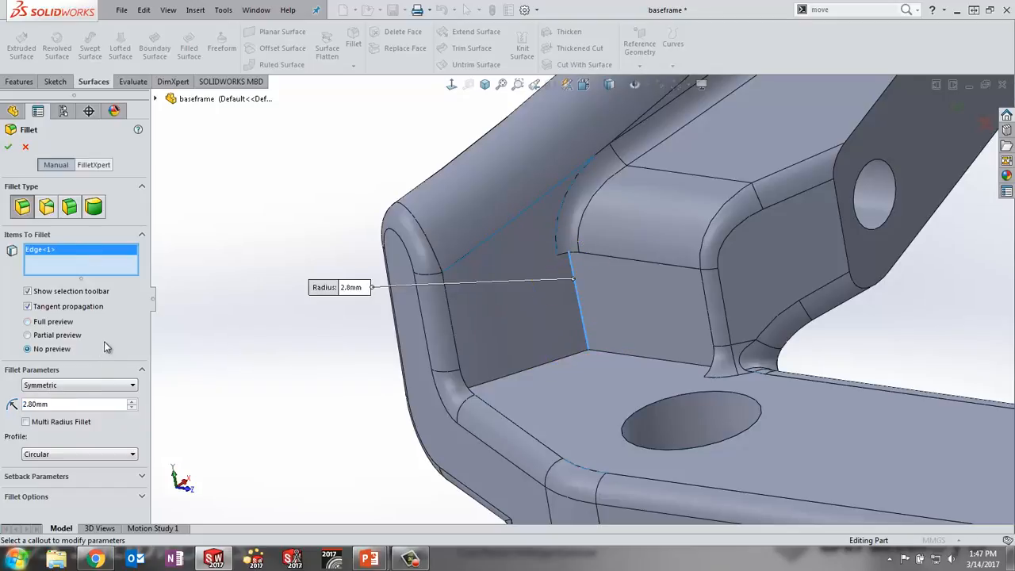
Add the two wall-to-floor edges, set full preview, and finish the 2.80 mm fillet as a constant size fillet.
{"action": "left_click", "coordinate": [545, 368]}
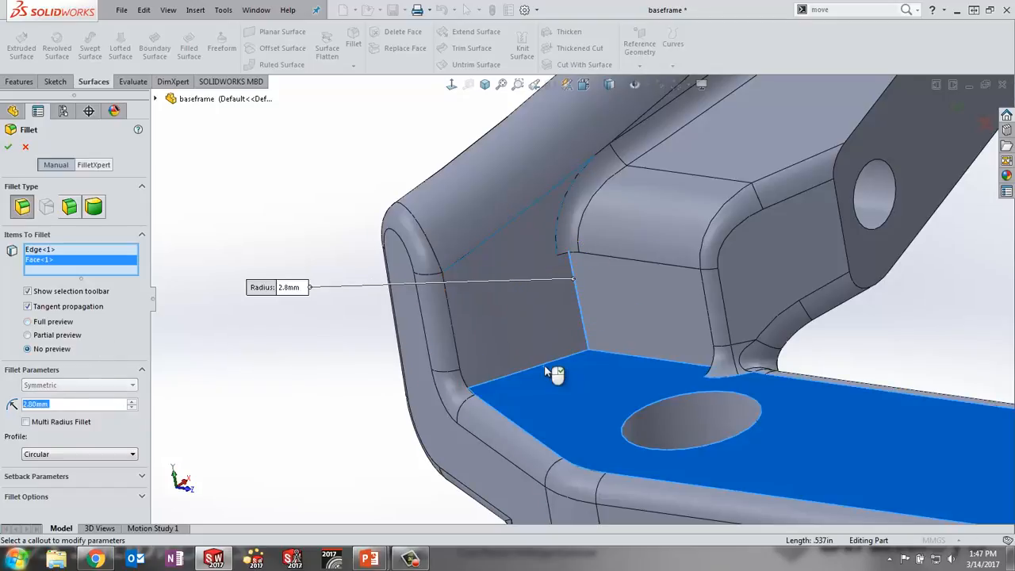
{"action": "left_click", "coordinate": [548, 369]}
{"action": "left_click", "coordinate": [572, 356]}
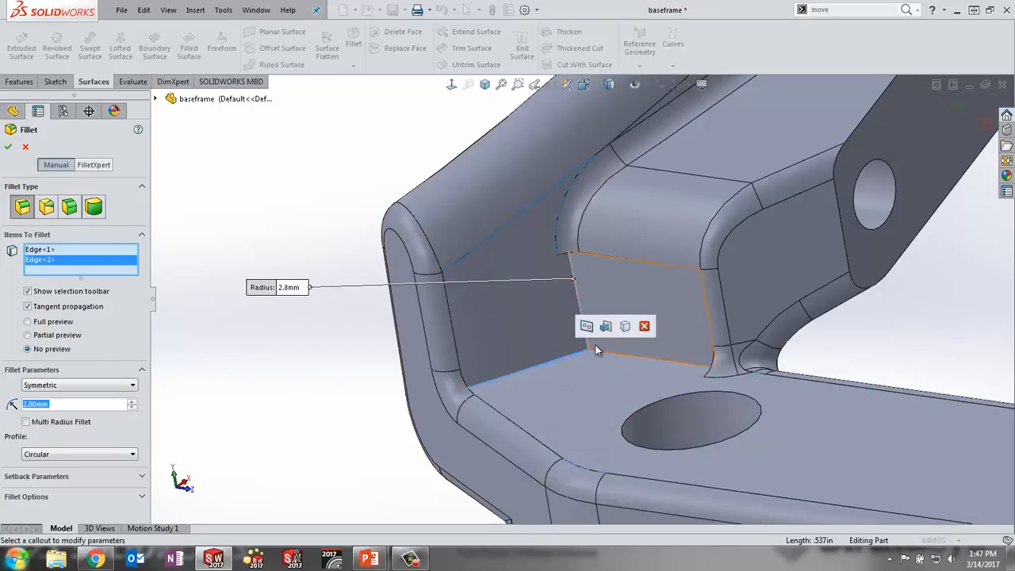
{"action": "left_click", "coordinate": [602, 357]}
{"action": "left_click", "coordinate": [52, 325]}
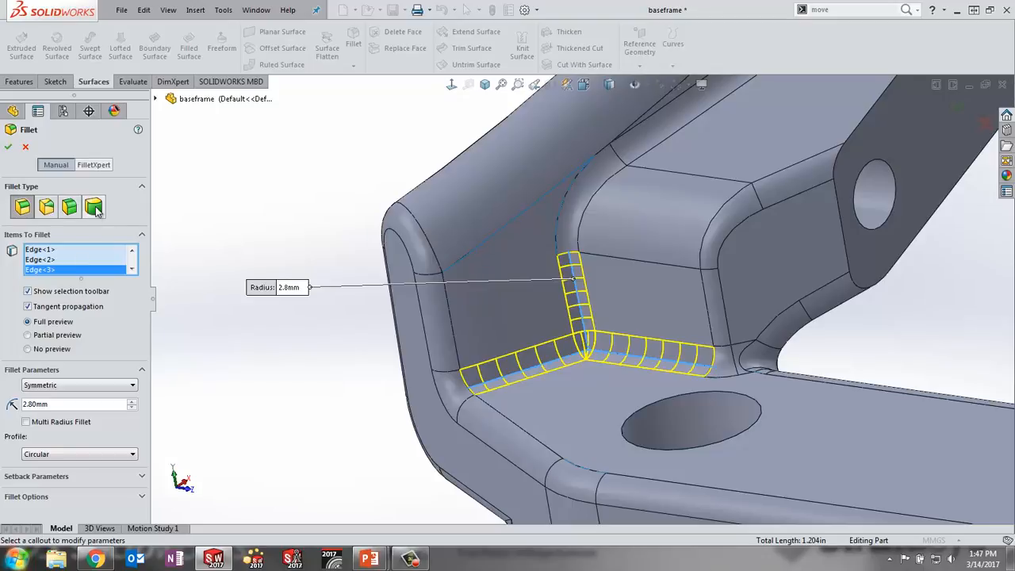
{"action": "left_click", "coordinate": [48, 207]}
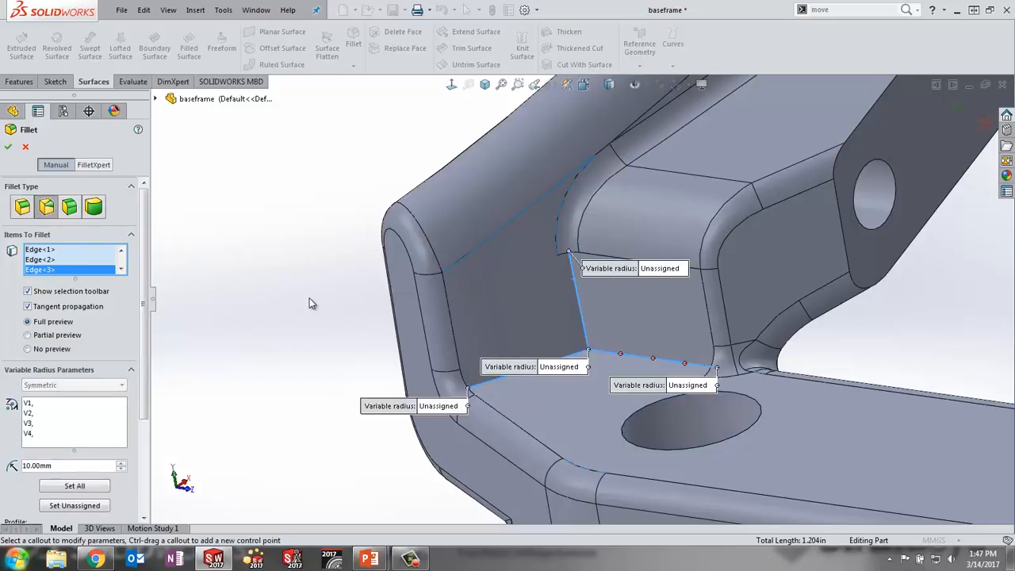
{"action": "left_click", "coordinate": [23, 208]}
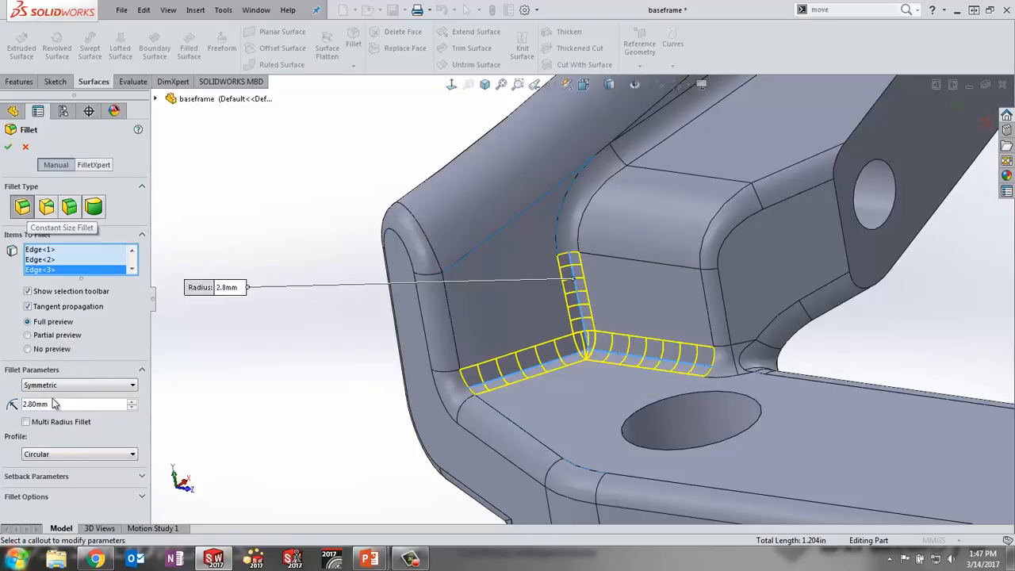
{"action": "left_click", "coordinate": [9, 147]}
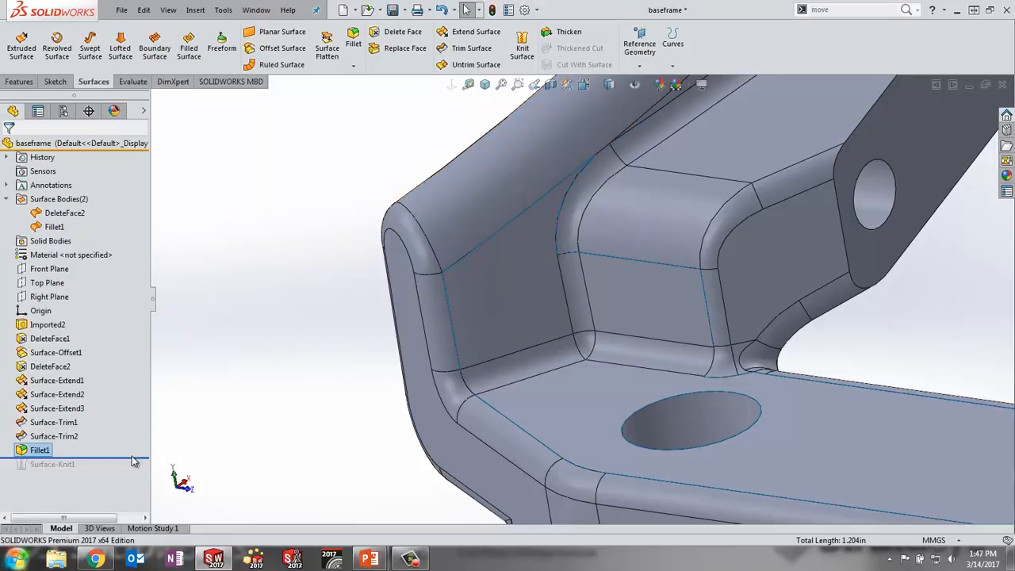
Roll the model history forward past the knit feature and examine the filleted corner up close.
{"action": "left_click_drag", "start_coordinate": [133, 459], "coordinate": [140, 471]}
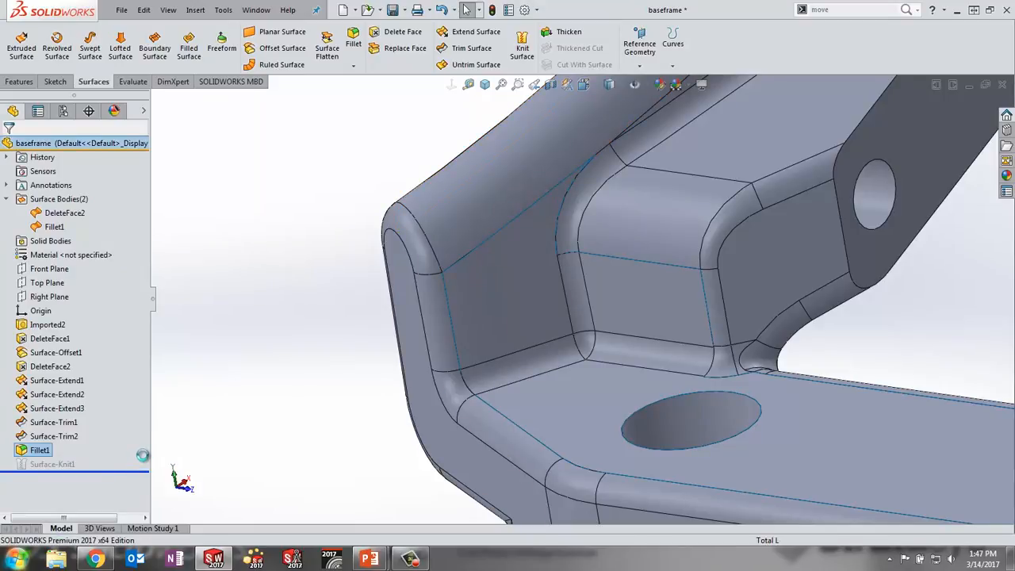
{"action": "scroll", "coordinate": [645, 351], "scroll_direction": "down", "scroll_amount": 5}
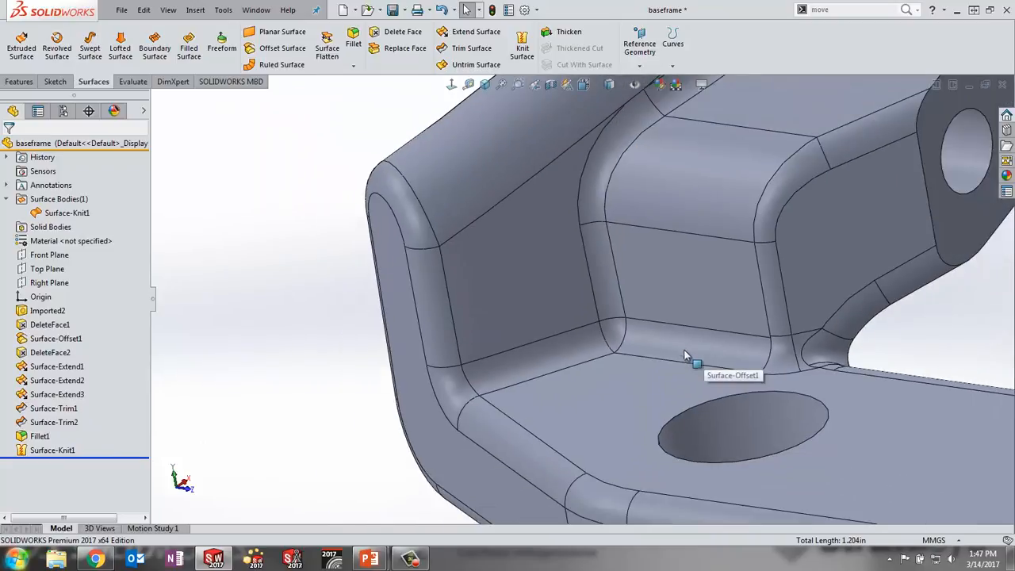
{"action": "scroll", "coordinate": [600, 328], "scroll_direction": "down", "scroll_amount": 3}
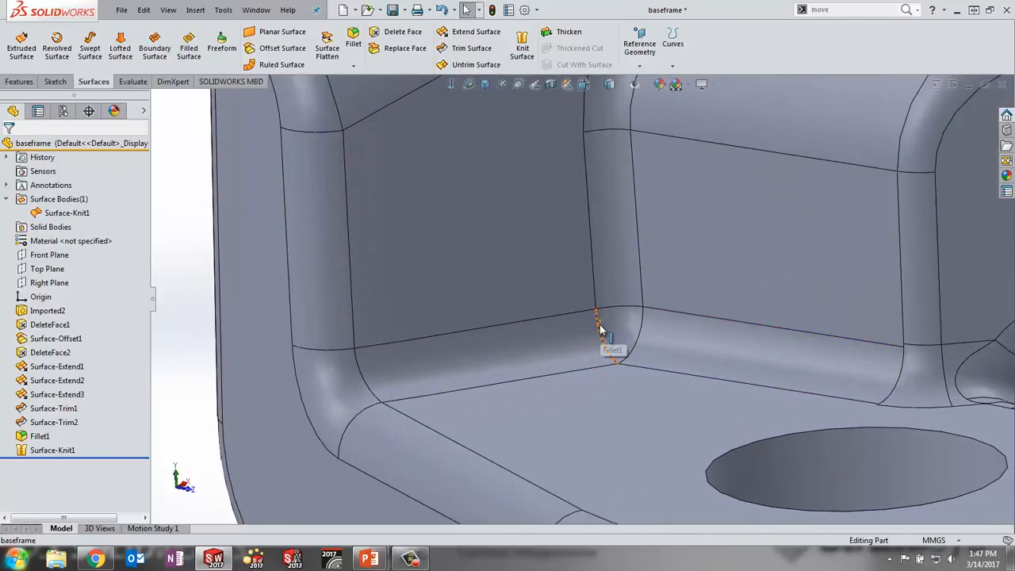
{"action": "scroll", "coordinate": [642, 345], "scroll_direction": "down", "scroll_amount": 2}
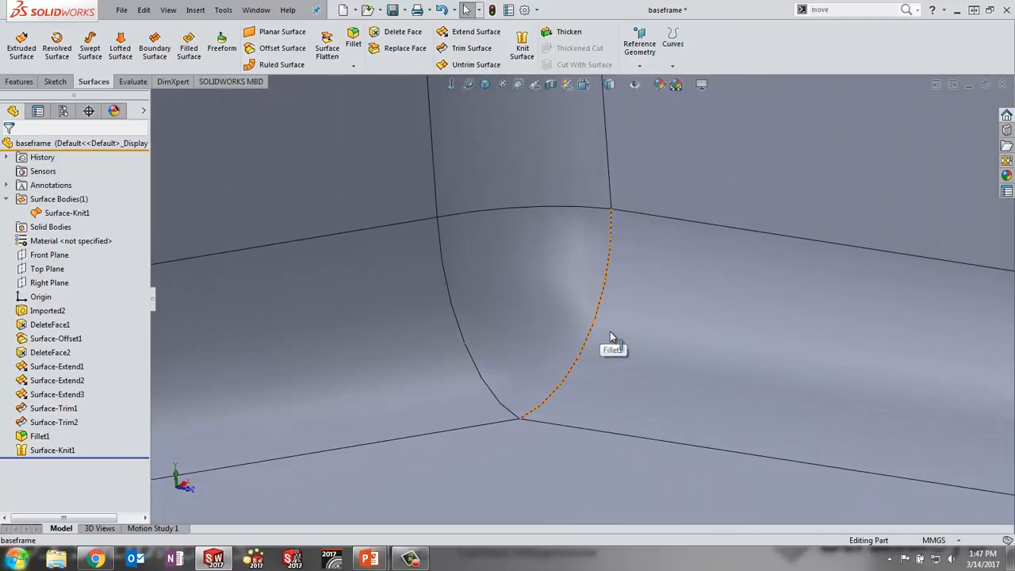
{"action": "scroll", "coordinate": [611, 346], "scroll_direction": "up", "scroll_amount": 5}
Examine the surface curvature around the rebuilt corner with the curvature display and turn the display off again.
{"action": "left_click", "coordinate": [132, 82]}
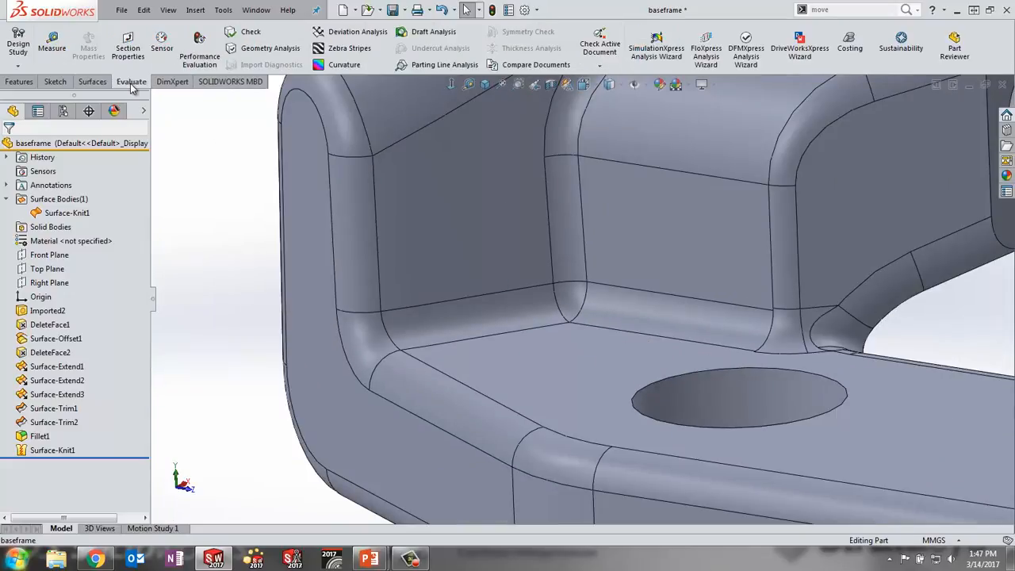
{"action": "left_click", "coordinate": [333, 65]}
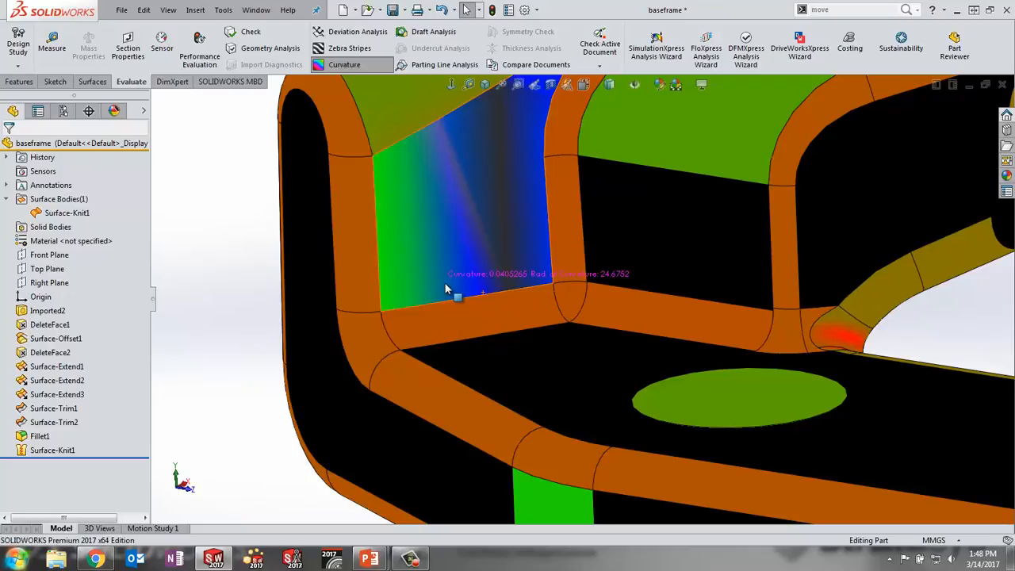
{"action": "left_click", "coordinate": [342, 64]}
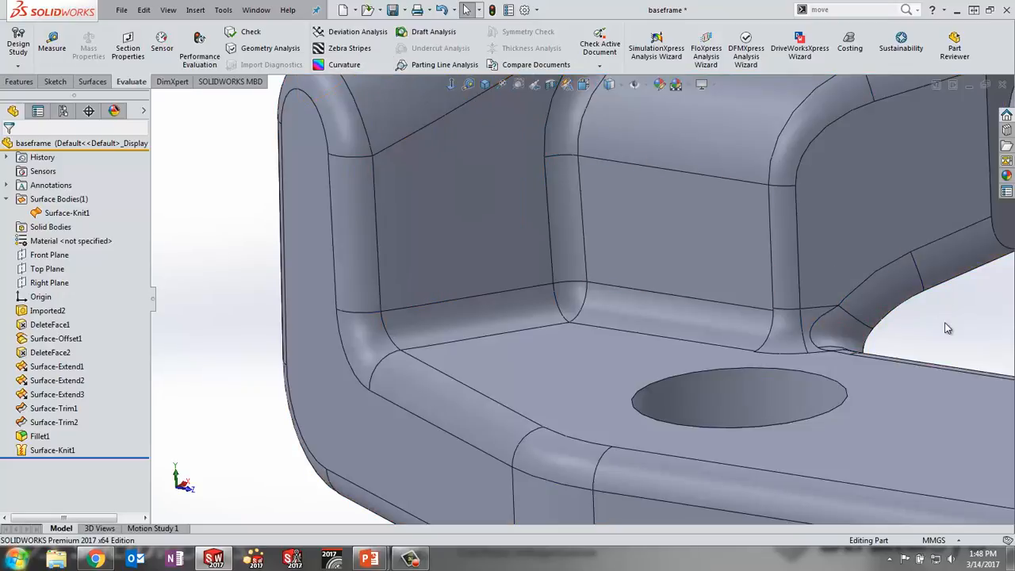
Delete the fillet faces along the upper rim of the round boss on the frame's long side arm.
{"action": "scroll", "coordinate": [920, 304], "scroll_direction": "up", "scroll_amount": 10}
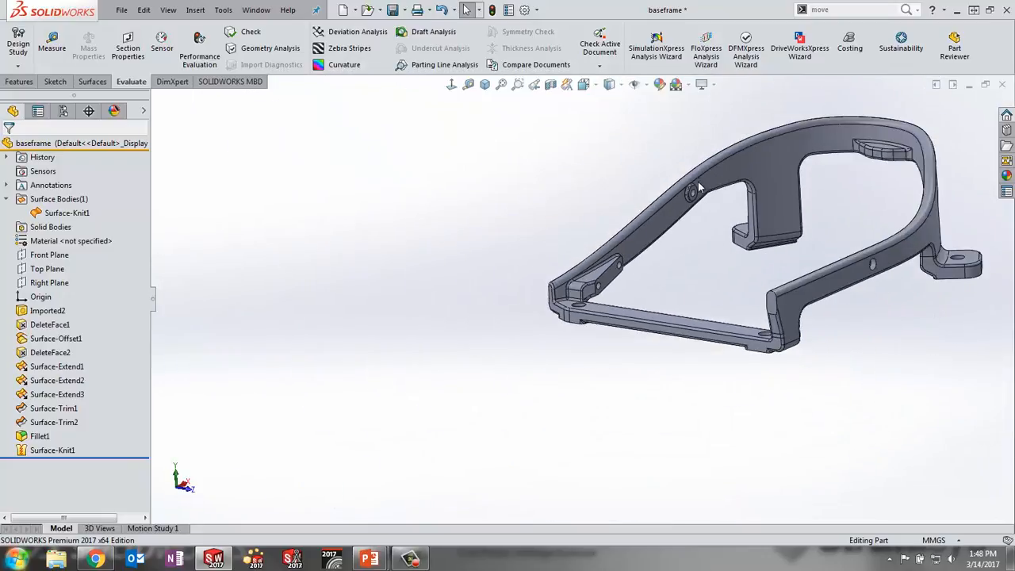
{"action": "scroll", "coordinate": [700, 187], "scroll_direction": "down", "scroll_amount": 10}
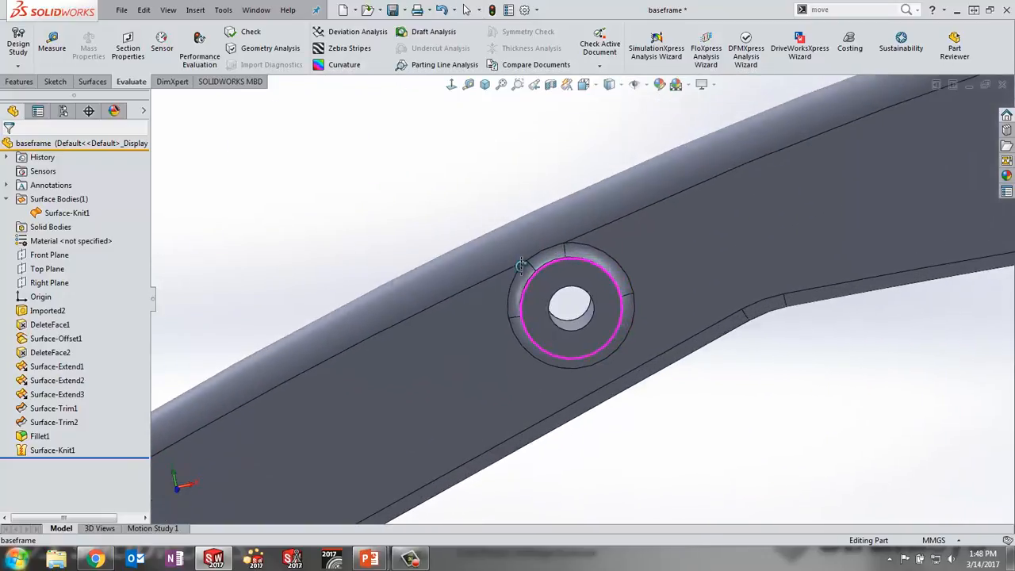
{"action": "middle_click_drag", "start_coordinate": [521, 265], "coordinate": [554, 263]}
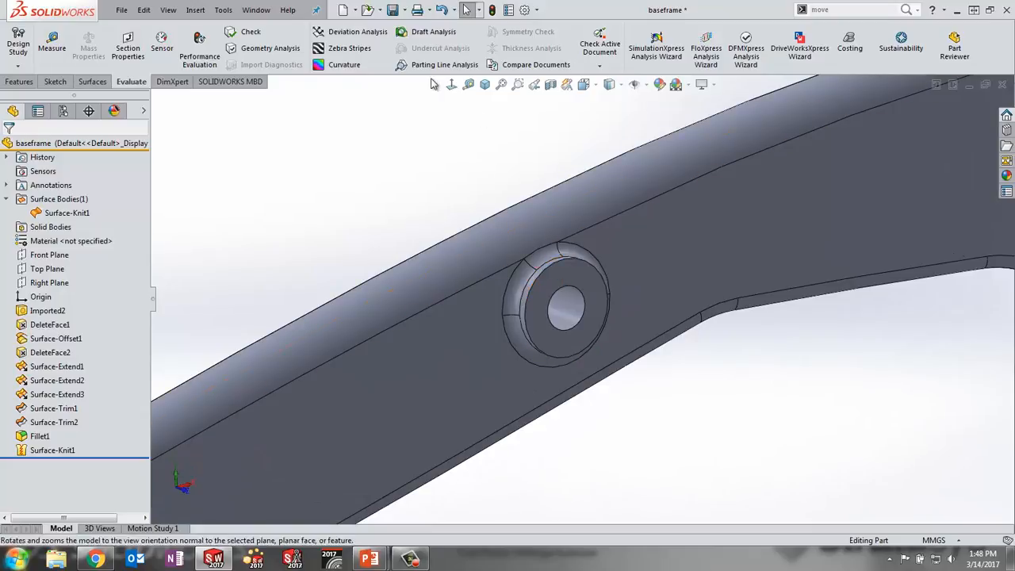
{"action": "key", "text": "s"}
{"action": "left_click", "coordinate": [495, 144]}
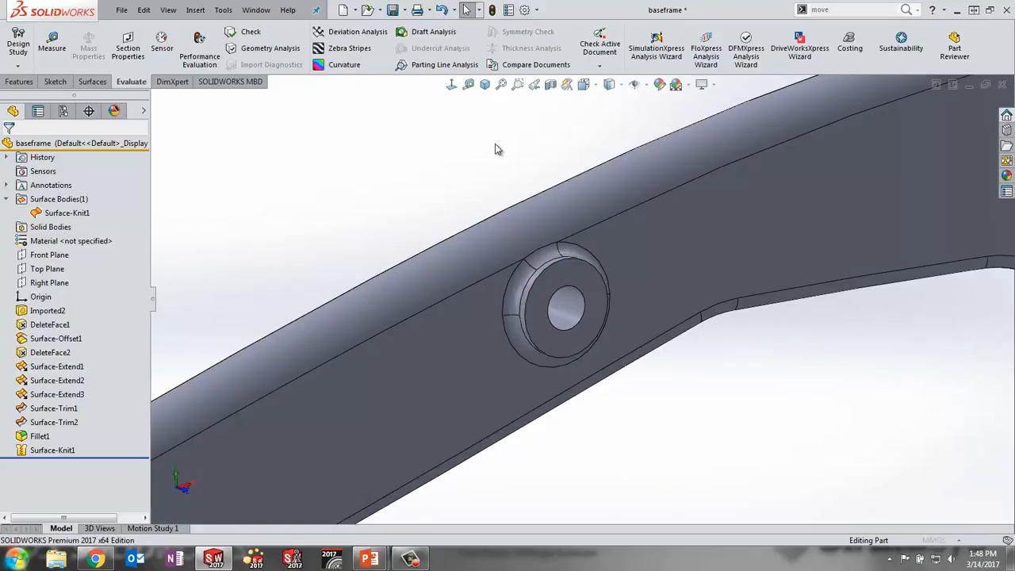
{"action": "left_click", "coordinate": [547, 252]}
{"action": "key", "text": "Return"}
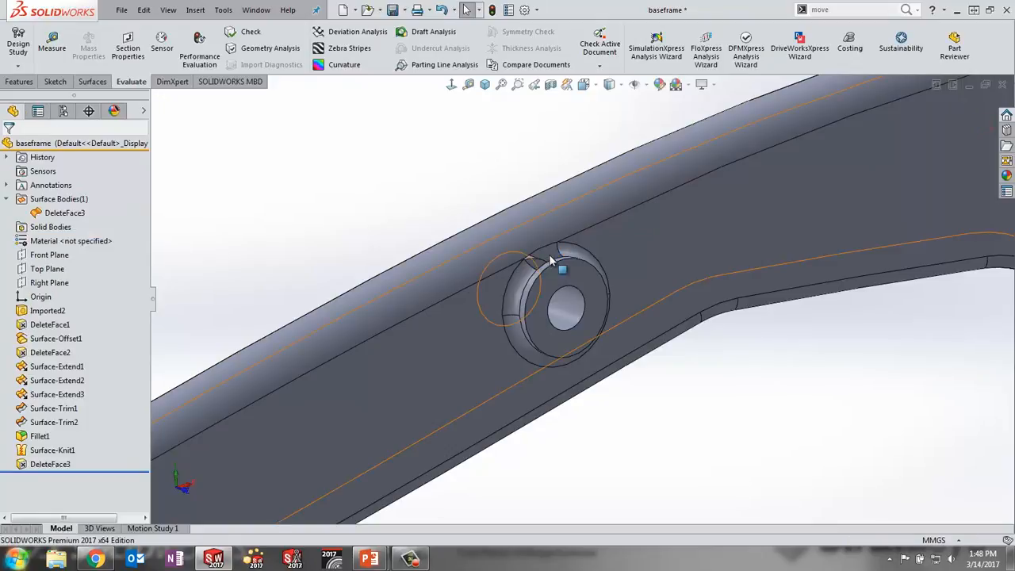
Edit the face deletion to include all remaining faces of the round boss, including its fillets, flat face and hole.
{"action": "right_click", "coordinate": [50, 467]}
{"action": "left_click", "coordinate": [63, 233]}
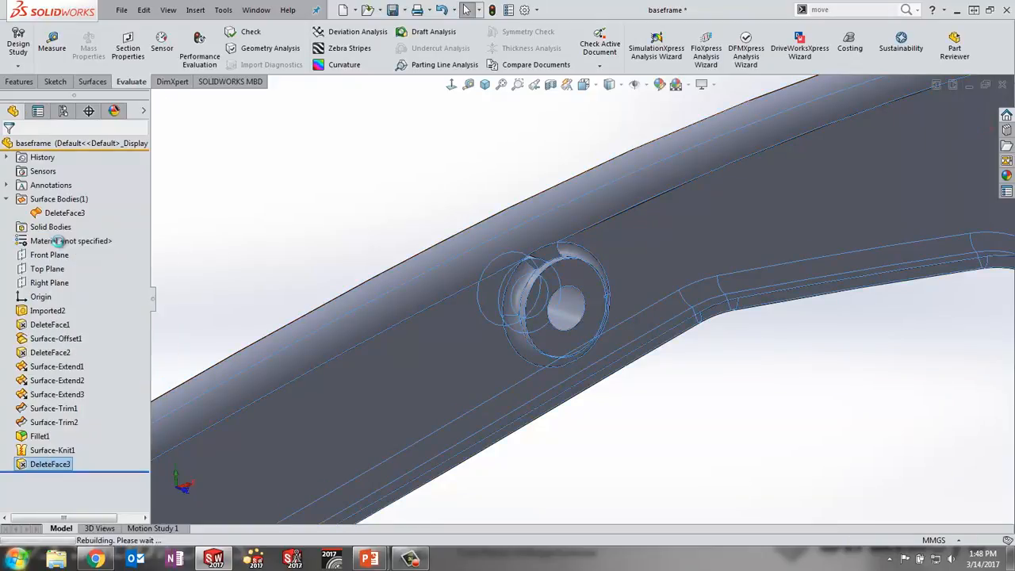
{"action": "left_click", "coordinate": [517, 290]}
{"action": "left_click", "coordinate": [515, 323]}
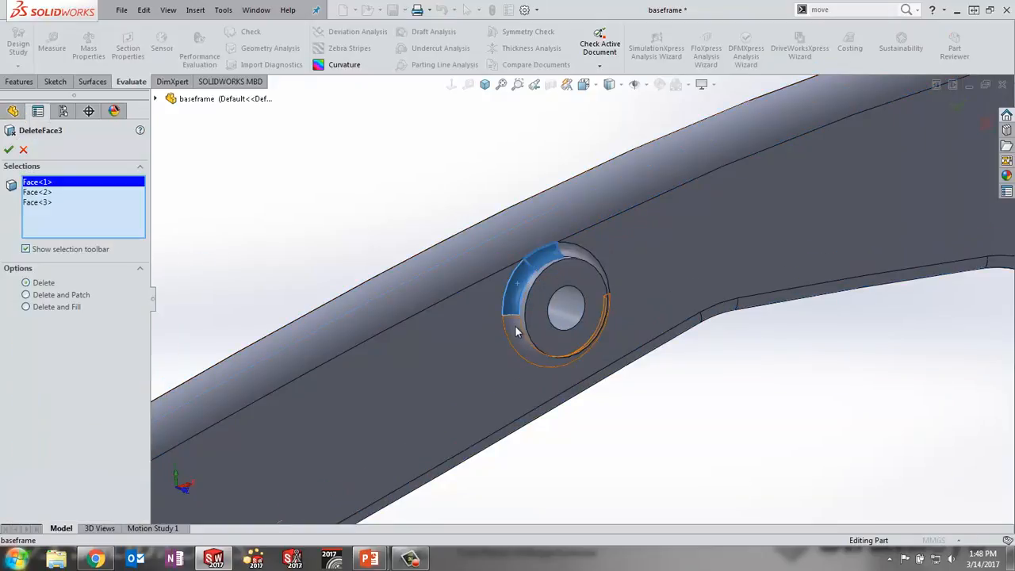
{"action": "left_click", "coordinate": [551, 337]}
{"action": "left_click", "coordinate": [550, 332]}
{"action": "left_click", "coordinate": [570, 316]}
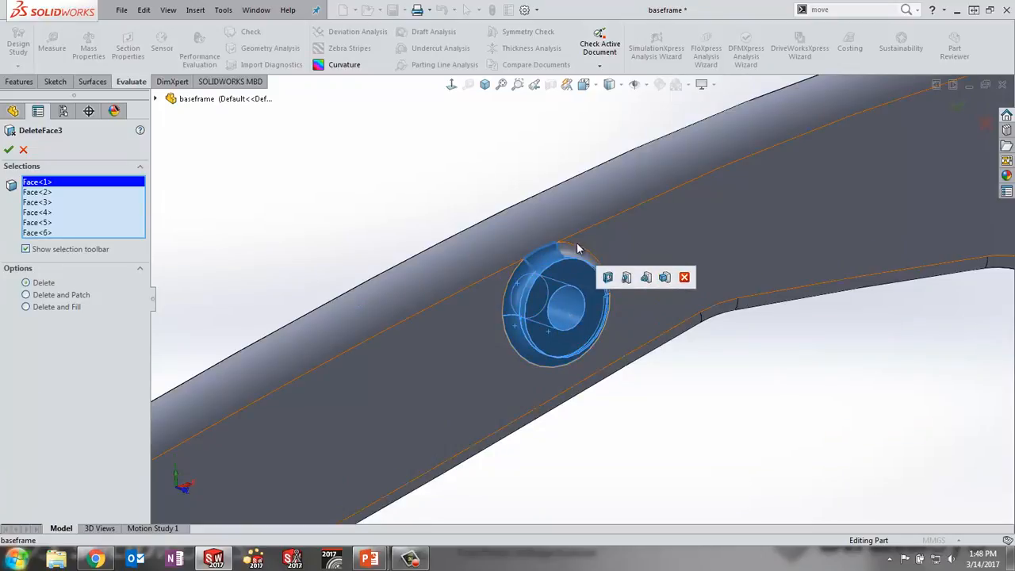
{"action": "left_click", "coordinate": [577, 249]}
{"action": "middle_click_drag", "start_coordinate": [575, 263], "coordinate": [493, 222]}
{"action": "left_click", "coordinate": [538, 230]}
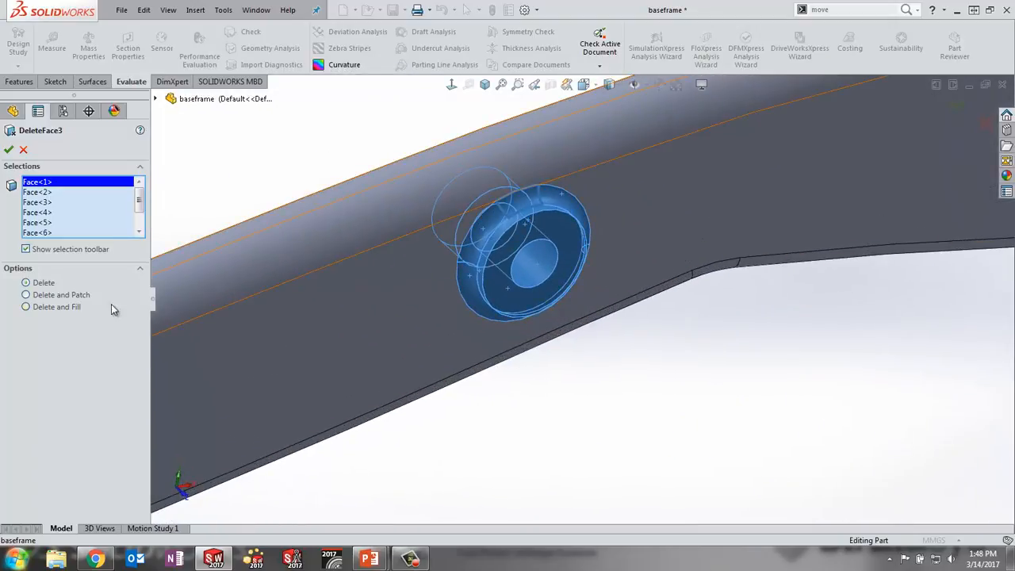
Set the boss face deletion to Delete and Patch and apply it.
{"action": "left_click", "coordinate": [67, 295]}
{"action": "left_click", "coordinate": [9, 149]}
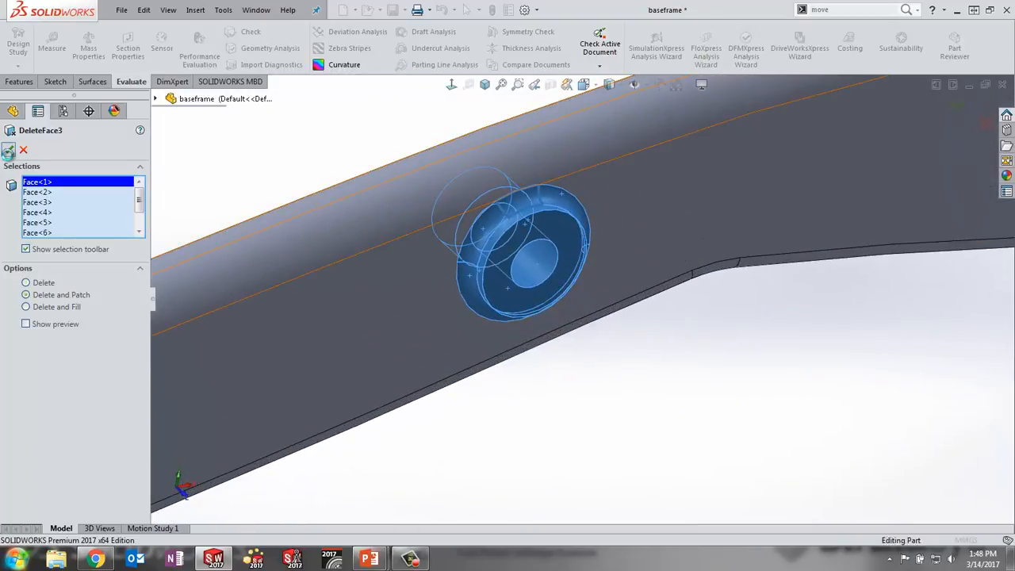
{"action": "middle_click_drag", "start_coordinate": [302, 254], "coordinate": [444, 262]}
Edit the boss face deletion again and set it to plain Delete, leaving the surrounding surfaces open.
{"action": "right_click", "coordinate": [56, 465]}
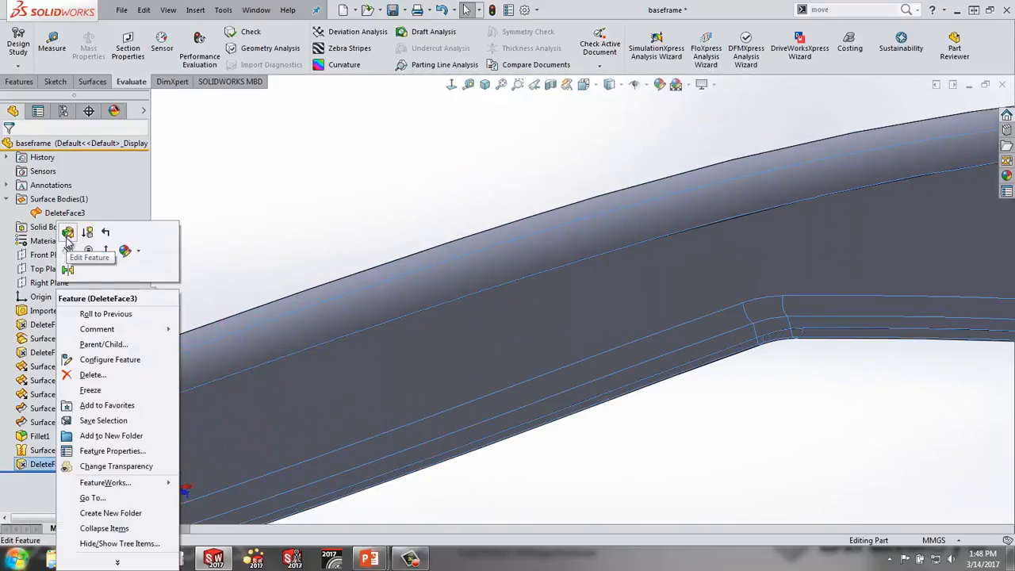
{"action": "left_click", "coordinate": [82, 235]}
{"action": "left_click", "coordinate": [27, 283]}
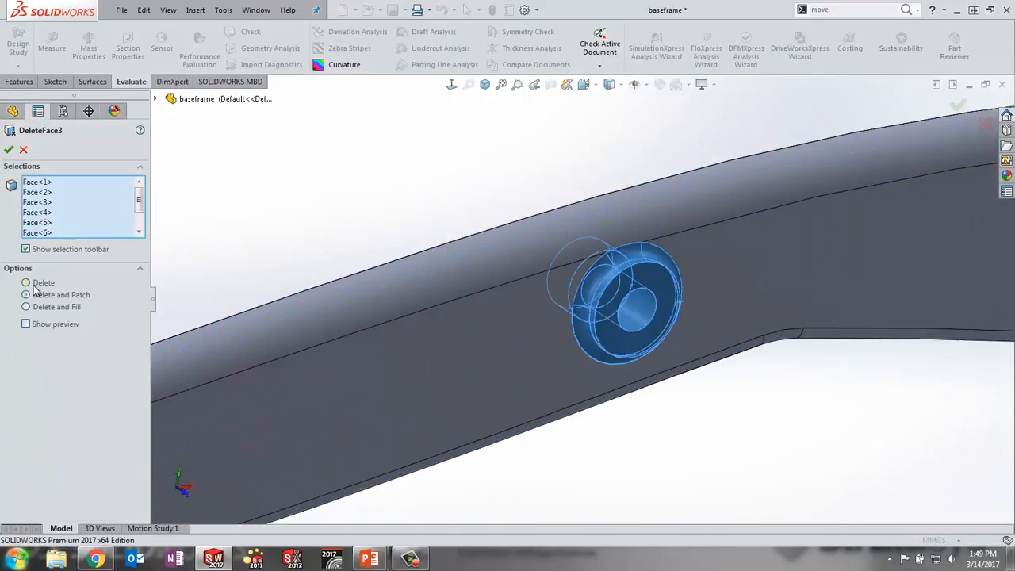
{"action": "left_click", "coordinate": [8, 151]}
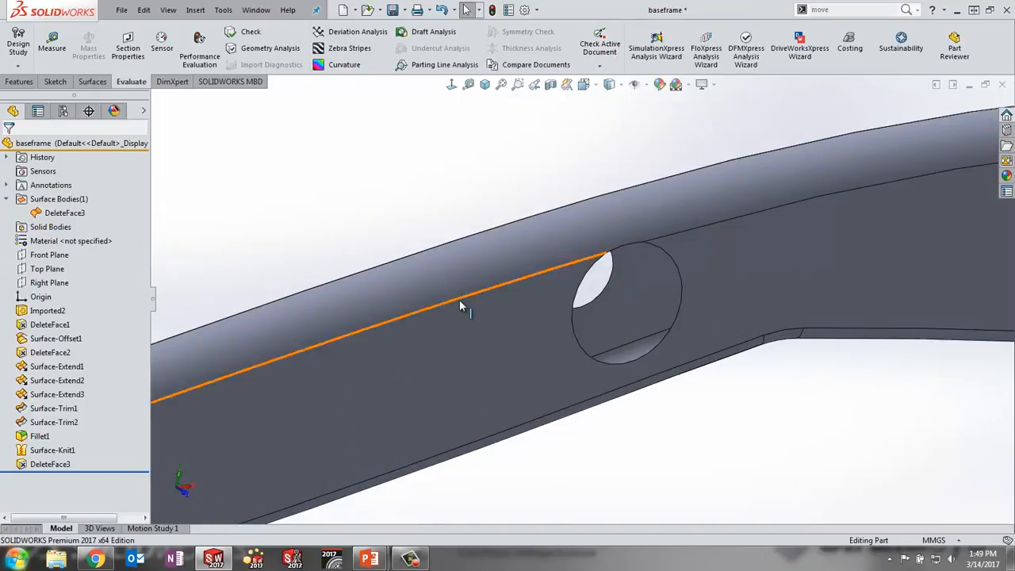
{"action": "middle_click_drag", "start_coordinate": [462, 303], "coordinate": [567, 281]}
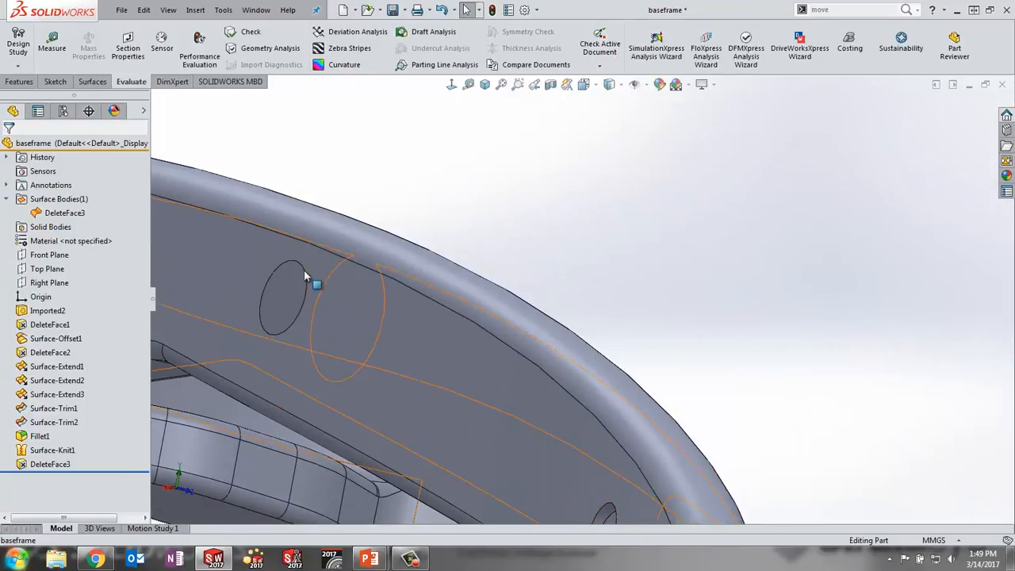
Close the small circular opening on the arm's face opposite the removed boss using Delete Hole.
{"action": "middle_click_drag", "start_coordinate": [304, 271], "coordinate": [428, 324]}
{"action": "scroll", "coordinate": [427, 319], "scroll_direction": "down", "scroll_amount": 3}
{"action": "middle_click_drag", "start_coordinate": [504, 282], "coordinate": [535, 304]}
{"action": "left_click", "coordinate": [602, 274]}
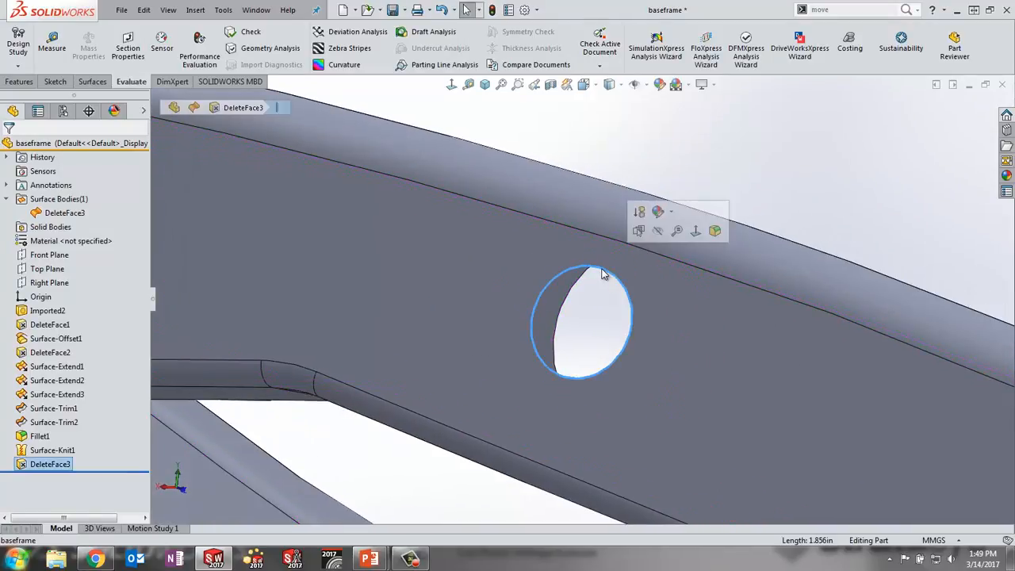
{"action": "key", "text": "Delete"}
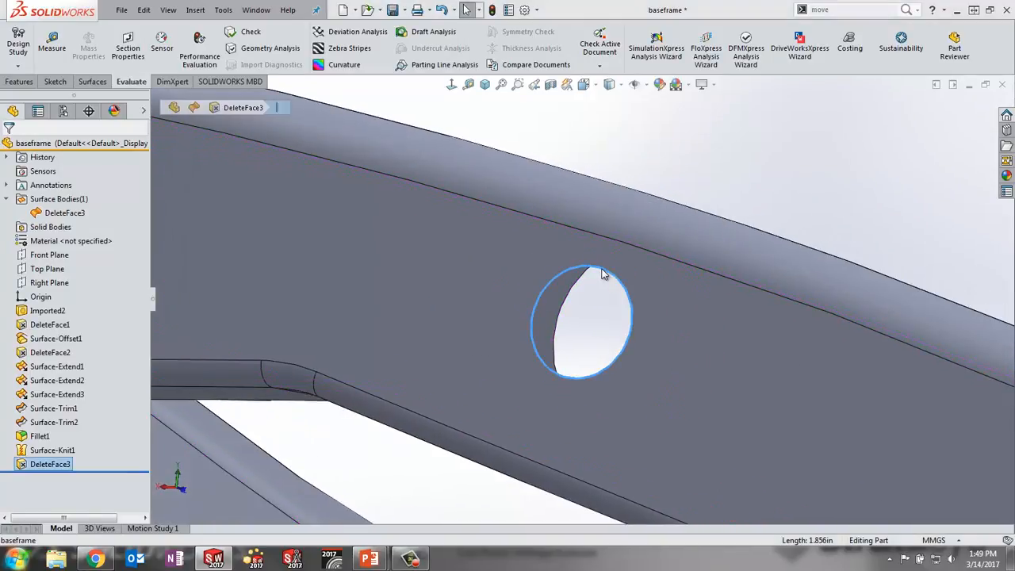
{"action": "left_click", "coordinate": [588, 252]}
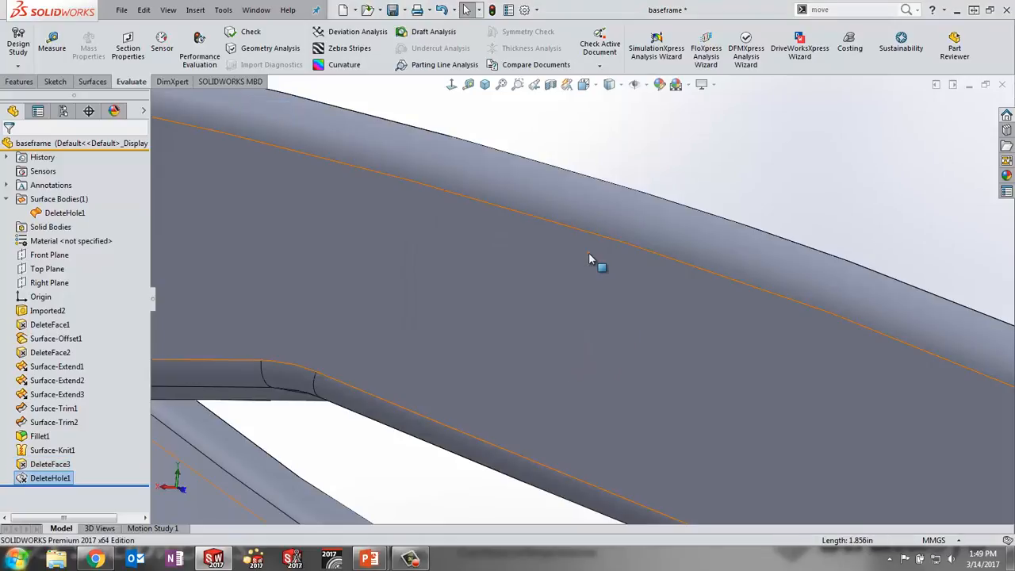
Close the large round opening left by the boss along the arm's rim using Delete Hole.
{"action": "middle_click_drag", "start_coordinate": [609, 280], "coordinate": [629, 289]}
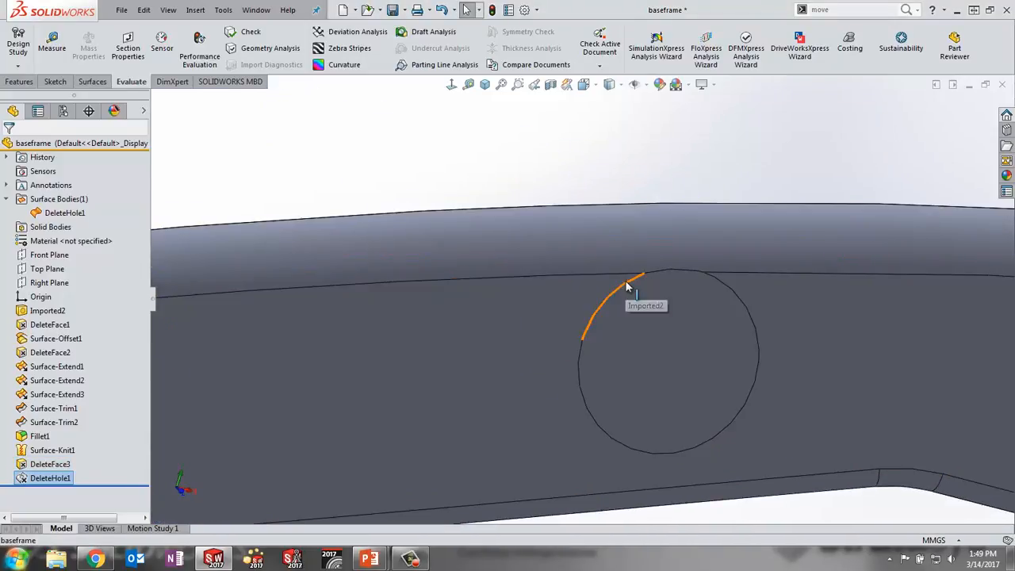
{"action": "left_click", "coordinate": [626, 285]}
{"action": "key", "text": "Delete"}
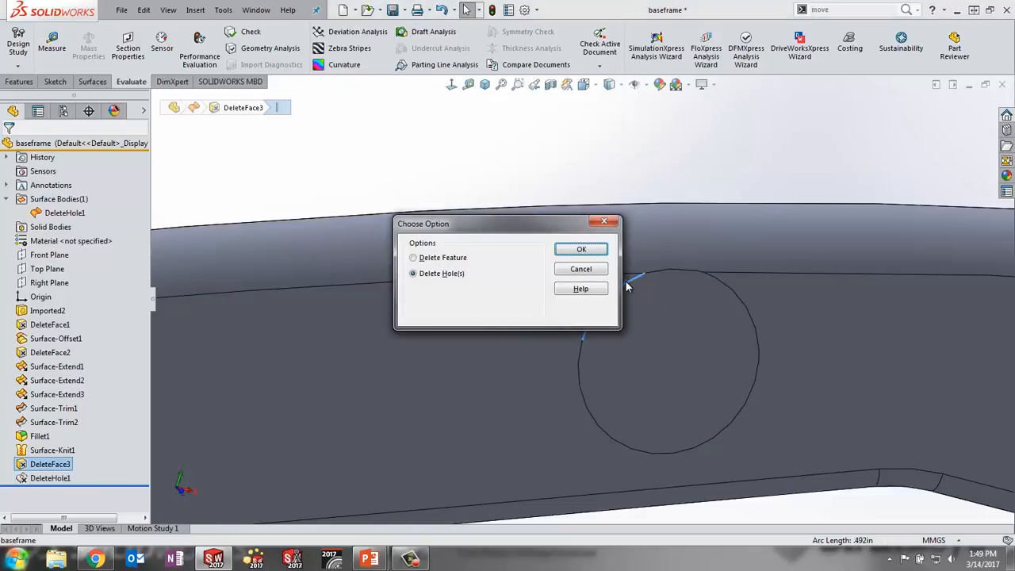
{"action": "left_click", "coordinate": [584, 248]}
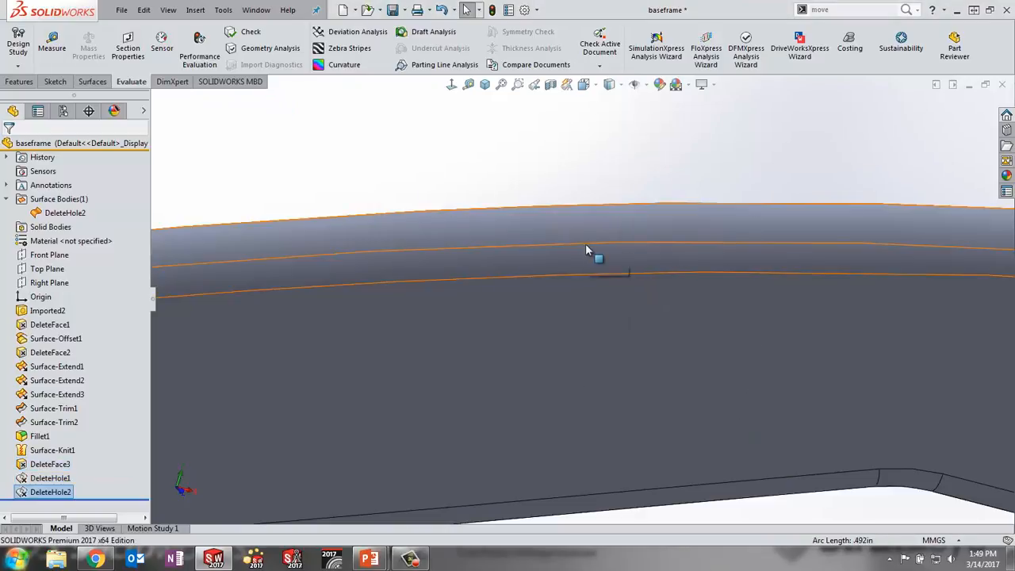
Delete the inner faces of the counterbored hole in the opposite side arm with Delete Face, leaving its openings.
{"action": "scroll", "coordinate": [710, 351], "scroll_direction": "up", "scroll_amount": 5}
{"action": "scroll", "coordinate": [712, 356], "scroll_direction": "up", "scroll_amount": 3}
{"action": "middle_click_drag", "start_coordinate": [702, 363], "coordinate": [589, 360]}
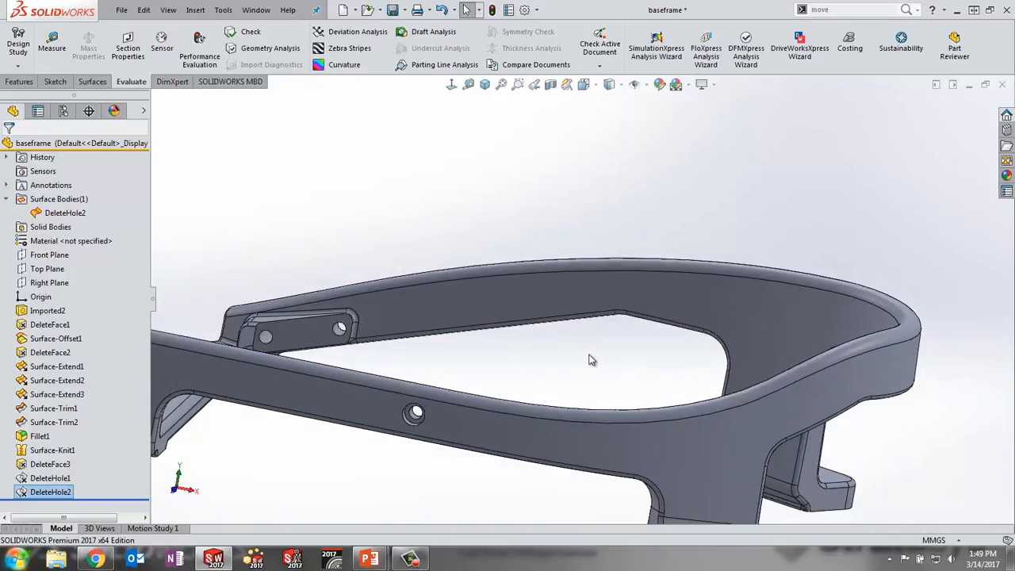
{"action": "scroll", "coordinate": [400, 422], "scroll_direction": "down", "scroll_amount": 10}
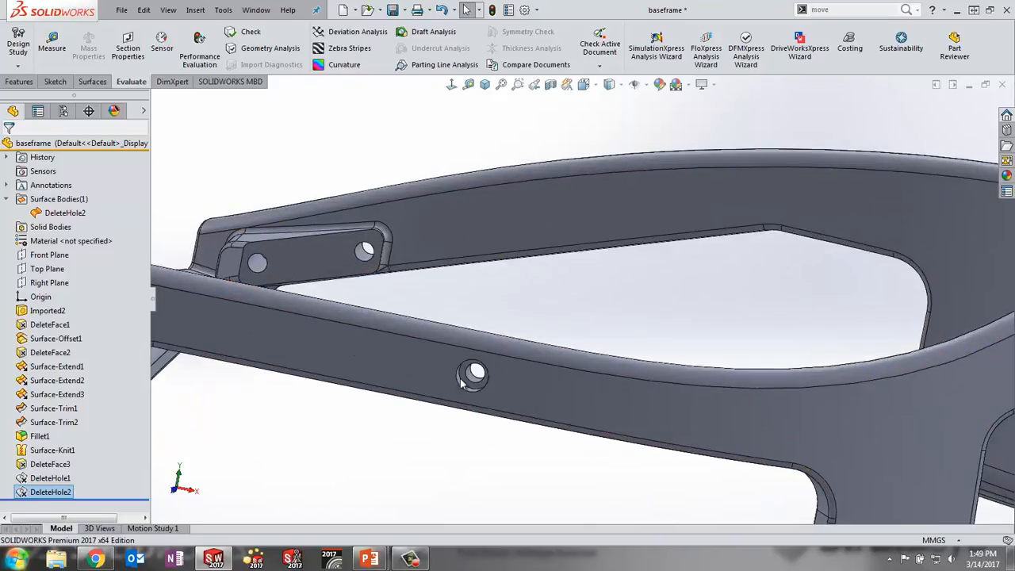
{"action": "middle_click_drag", "start_coordinate": [482, 330], "coordinate": [494, 349]}
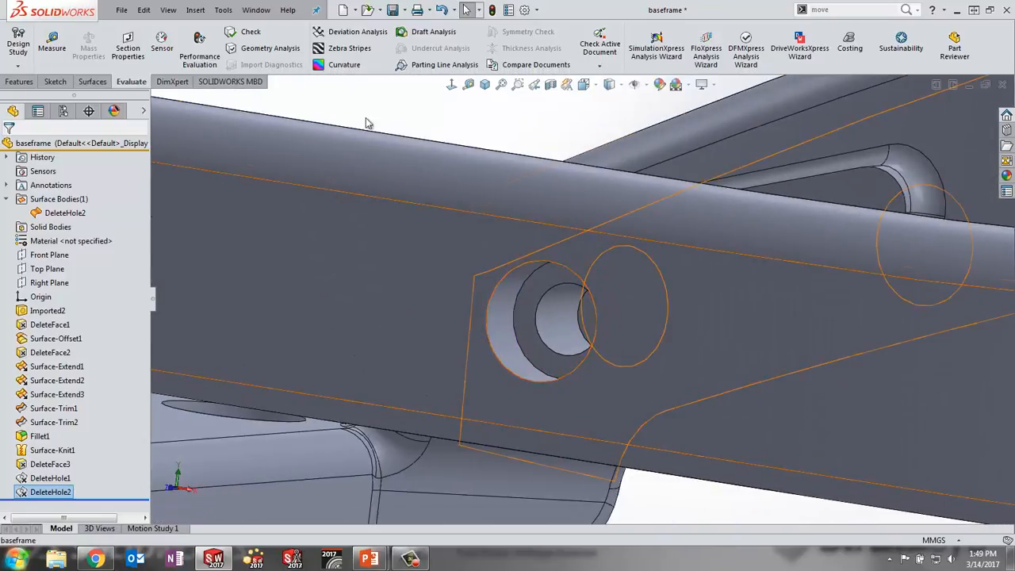
{"action": "left_click", "coordinate": [92, 81]}
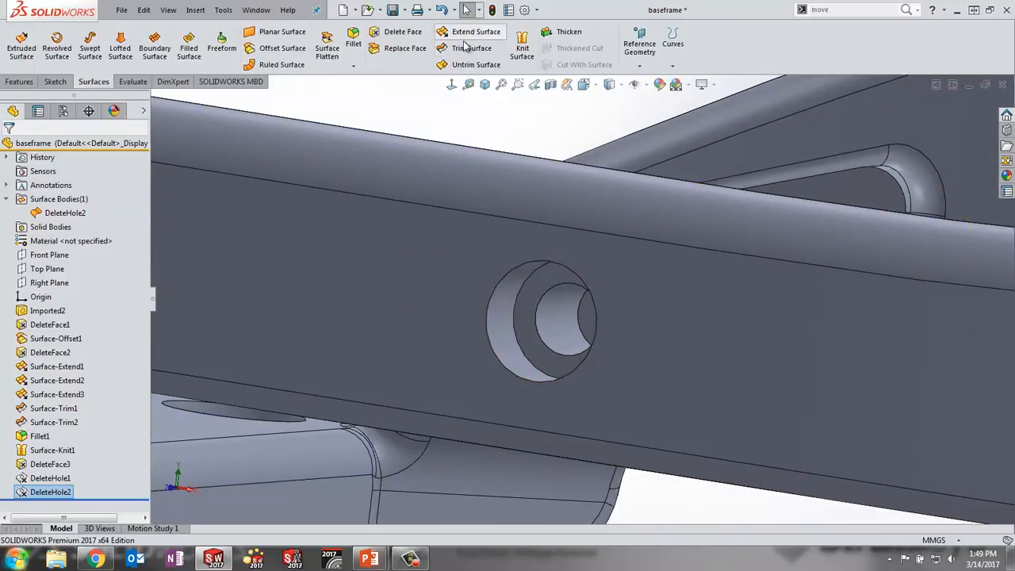
{"action": "left_click", "coordinate": [396, 31]}
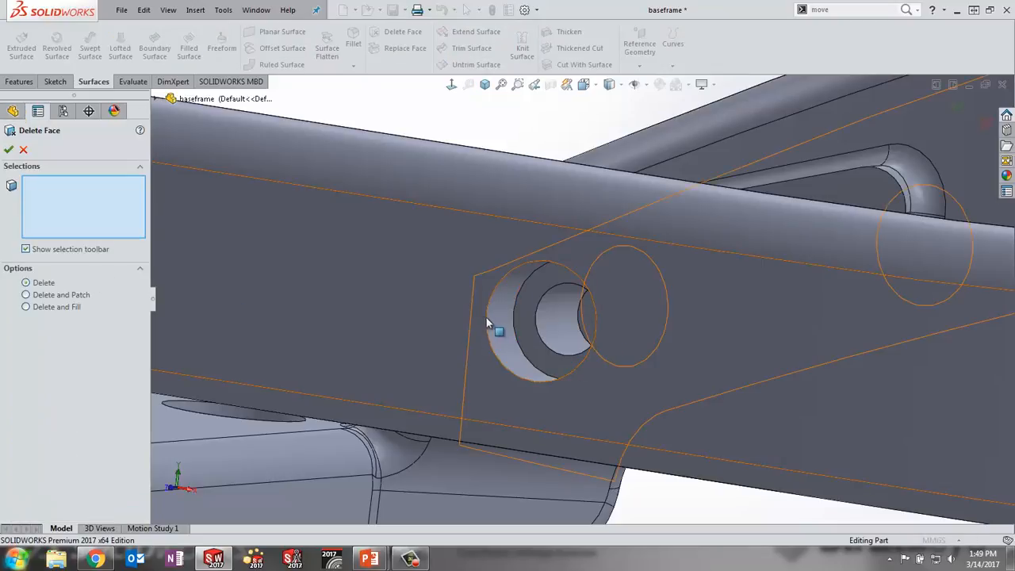
{"action": "left_click", "coordinate": [518, 321]}
{"action": "left_click", "coordinate": [545, 331]}
{"action": "left_click", "coordinate": [532, 332]}
{"action": "middle_click_drag", "start_coordinate": [532, 331], "coordinate": [601, 227]}
{"action": "right_click", "coordinate": [559, 319]}
{"action": "scroll", "coordinate": [518, 306], "scroll_direction": "down", "scroll_amount": 2}
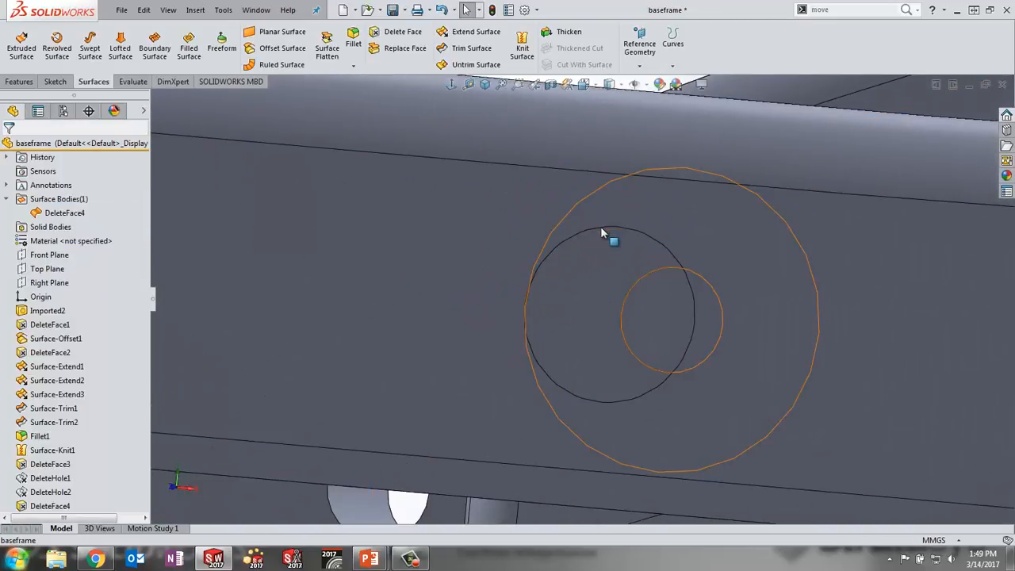
Close the counterbore's outer circular opening using Delete Hole.
{"action": "left_click", "coordinate": [603, 229]}
{"action": "key", "text": "Delete"}
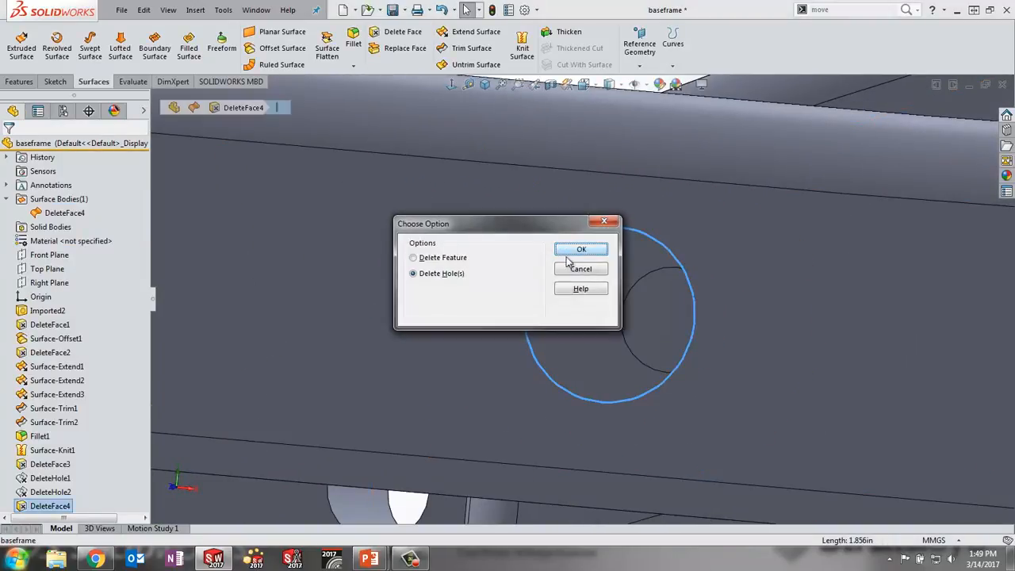
{"action": "left_click", "coordinate": [580, 249]}
{"action": "scroll", "coordinate": [144, 428], "scroll_direction": "down", "scroll_amount": 1}
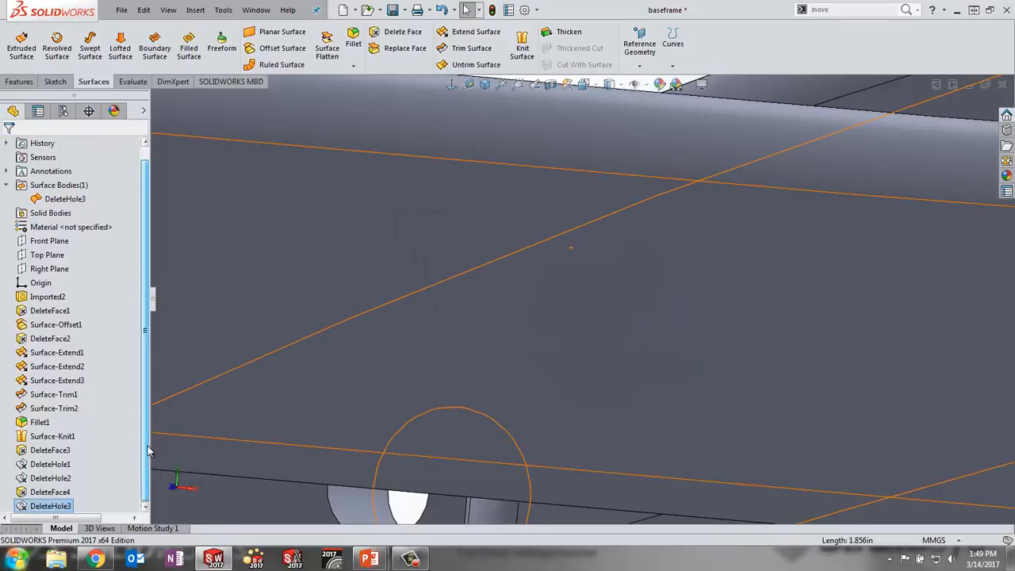
Remove the DeleteHole3 feature to reopen the circular opening in the side arm.
{"action": "right_click", "coordinate": [49, 506]}
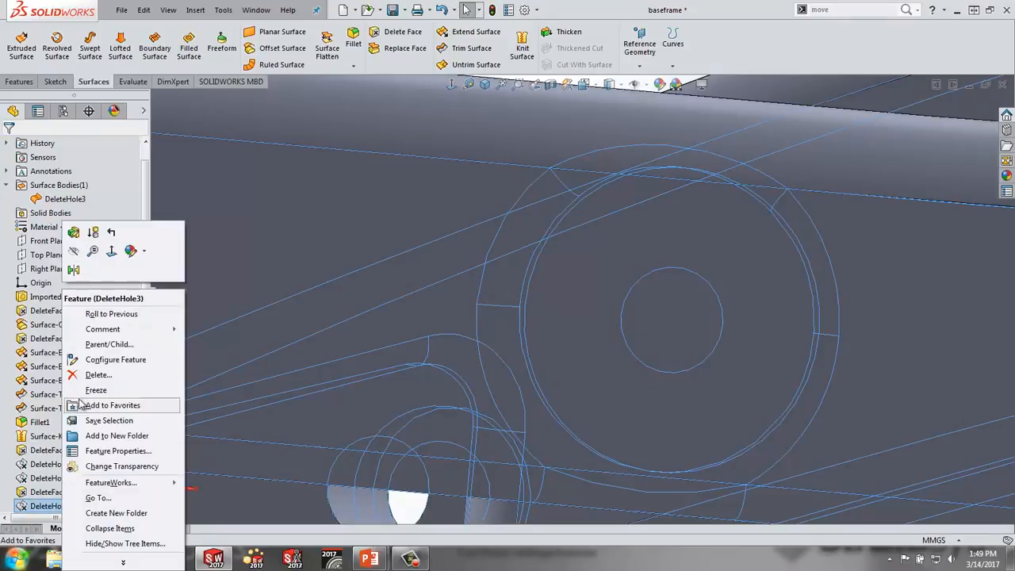
{"action": "left_click", "coordinate": [99, 374]}
{"action": "left_click", "coordinate": [585, 219]}
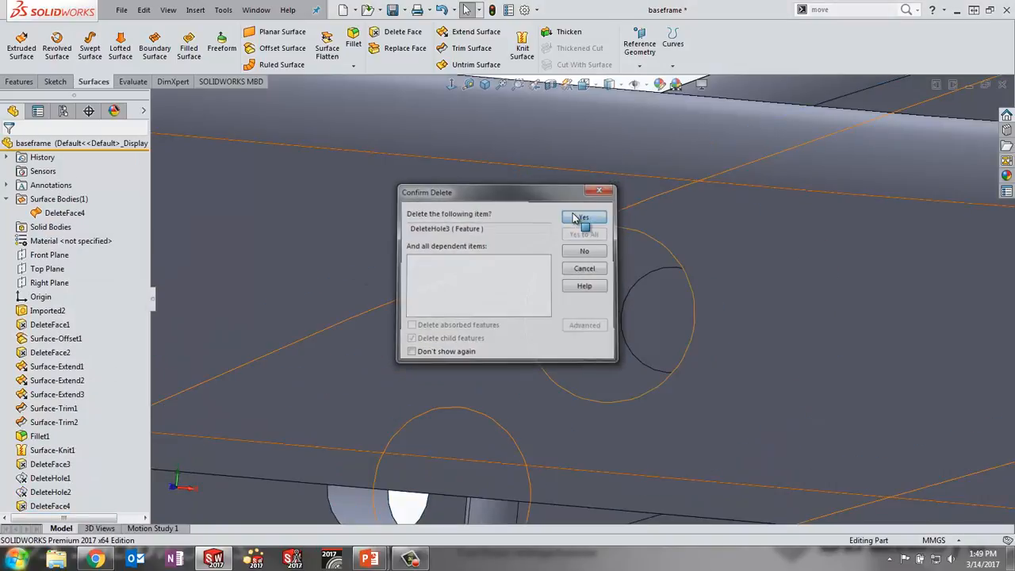
Fill the arm's outer circular opening with a Contact Filled Surface and merge the result.
{"action": "scroll", "coordinate": [587, 258], "scroll_direction": "down", "scroll_amount": 2}
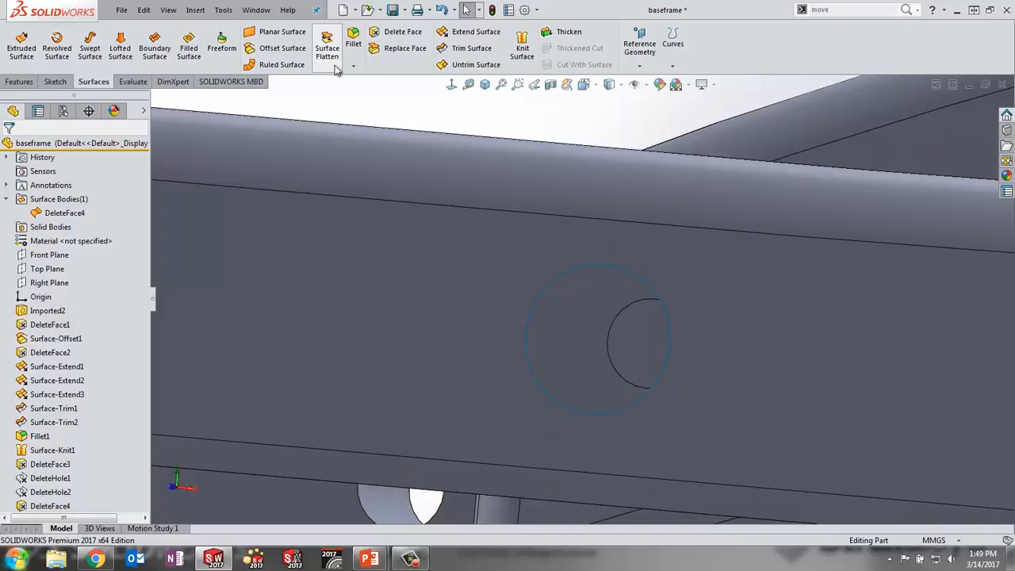
{"action": "left_click", "coordinate": [189, 48]}
{"action": "left_click", "coordinate": [570, 270]}
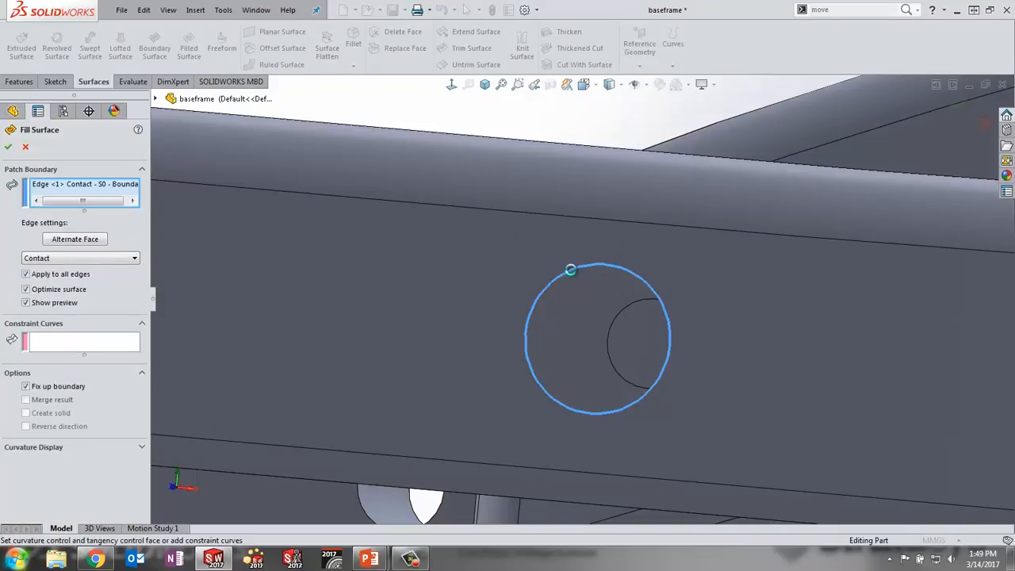
{"action": "left_click", "coordinate": [39, 399]}
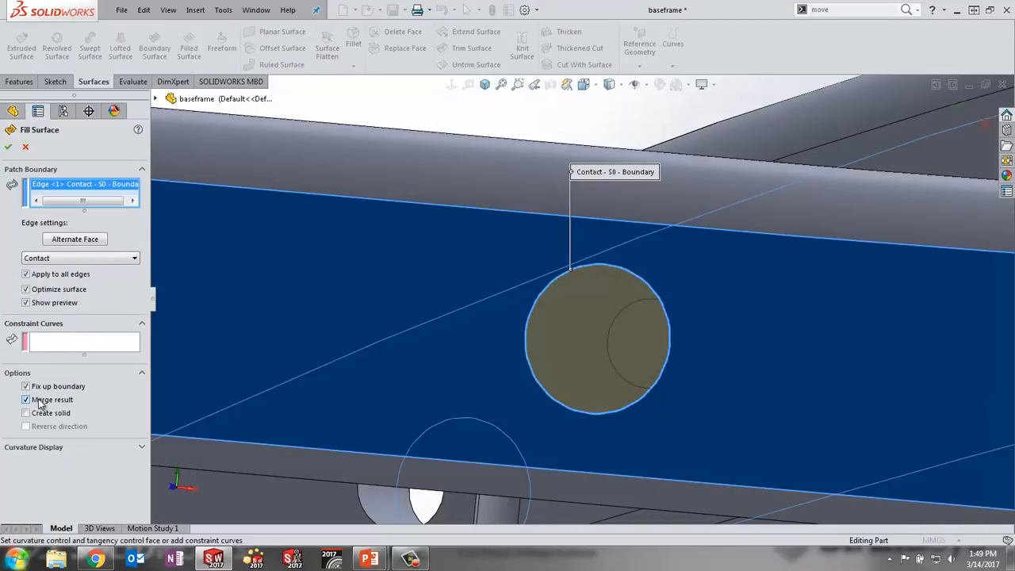
{"action": "left_click", "coordinate": [8, 147]}
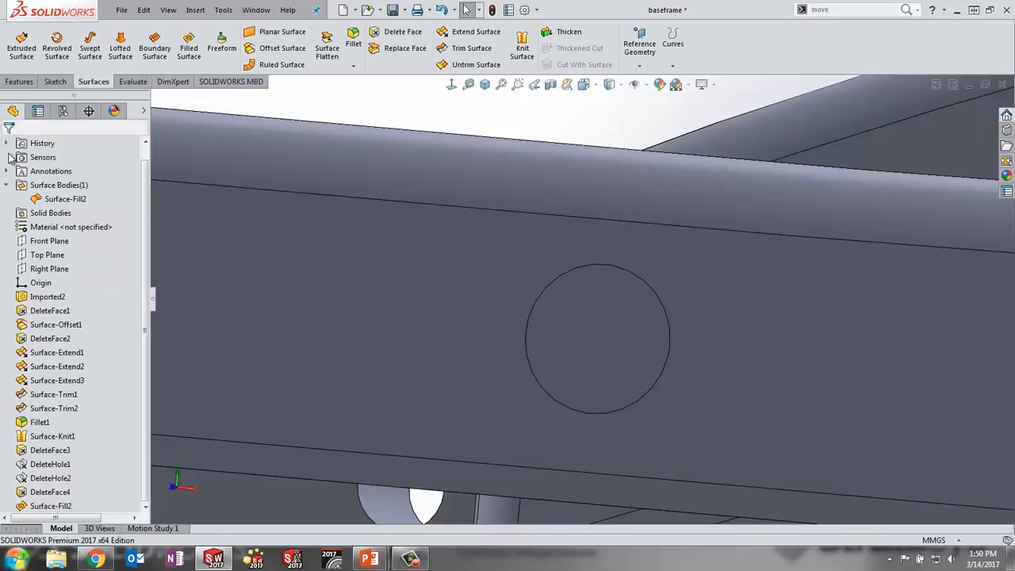
Remove the circular fill face from the arm using Delete Face with the Delete and Patch option.
{"action": "left_click", "coordinate": [397, 32]}
{"action": "left_click", "coordinate": [56, 295]}
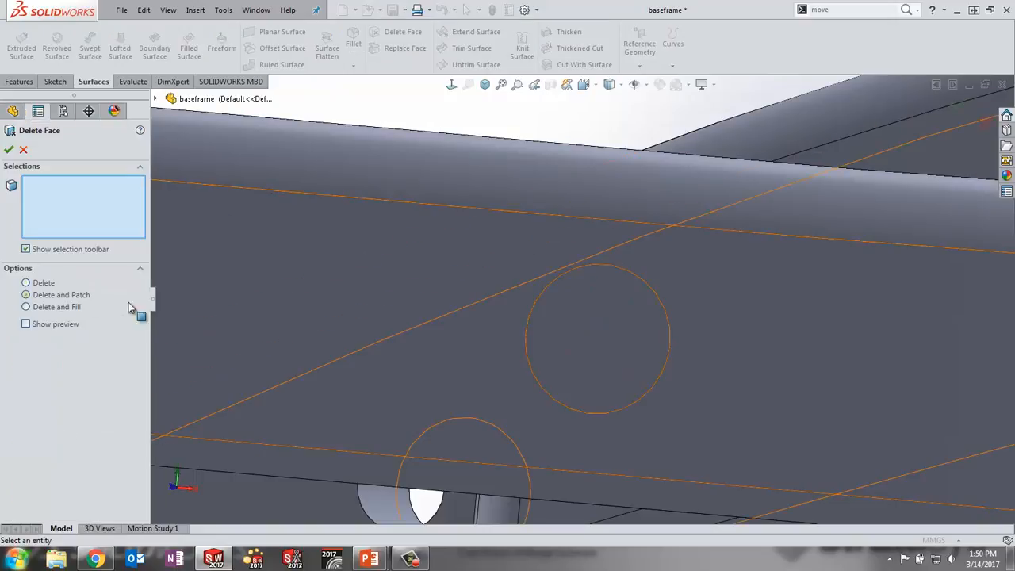
{"action": "left_click", "coordinate": [571, 334]}
{"action": "left_click", "coordinate": [9, 150]}
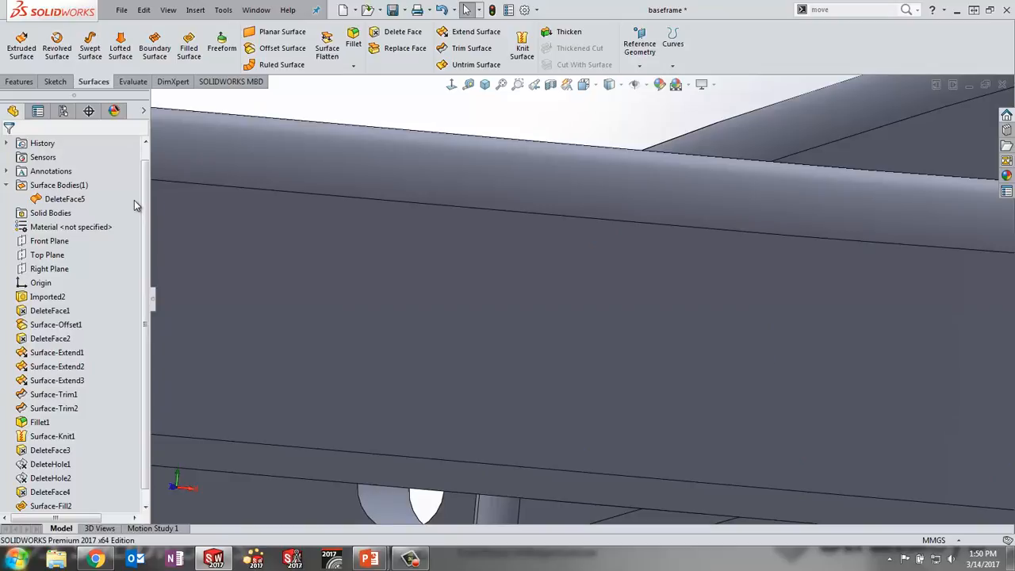
Switch to the PowerPoint slideshow and advance through the closing Questions slide.
{"action": "key", "text": "super+Tab"}
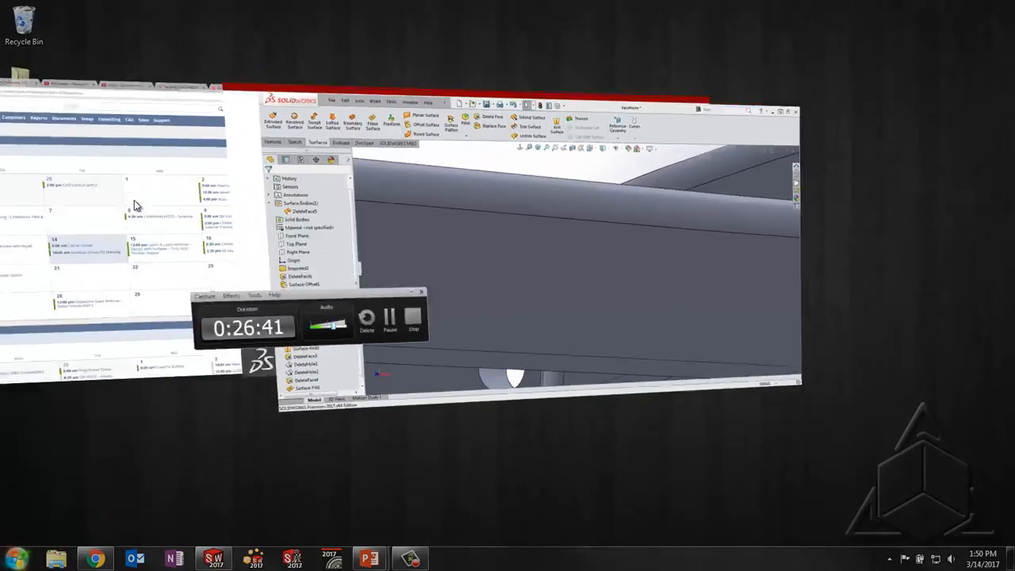
{"action": "key", "text": "super+Tab"}
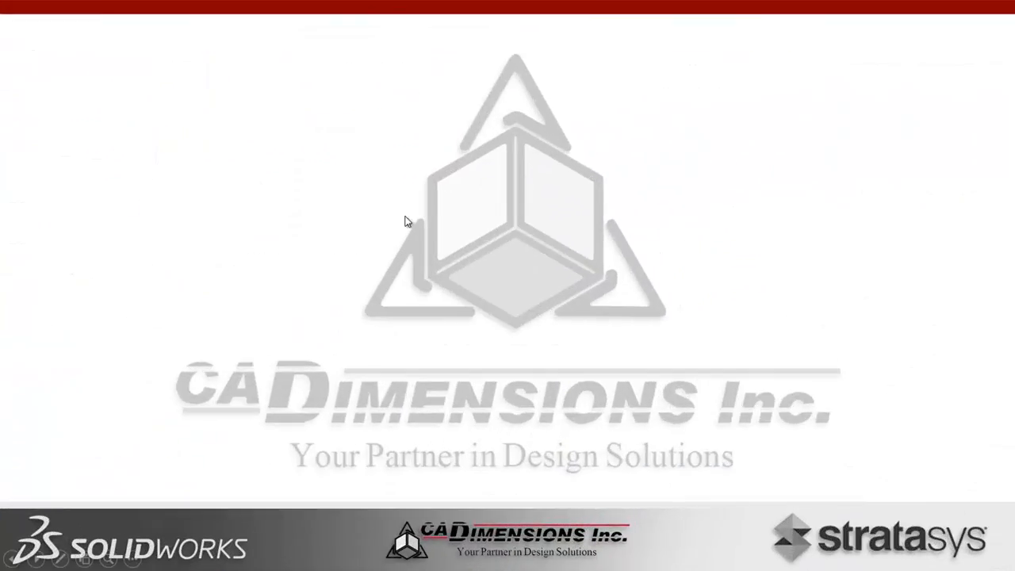
{"action": "left_click", "coordinate": [630, 251]}
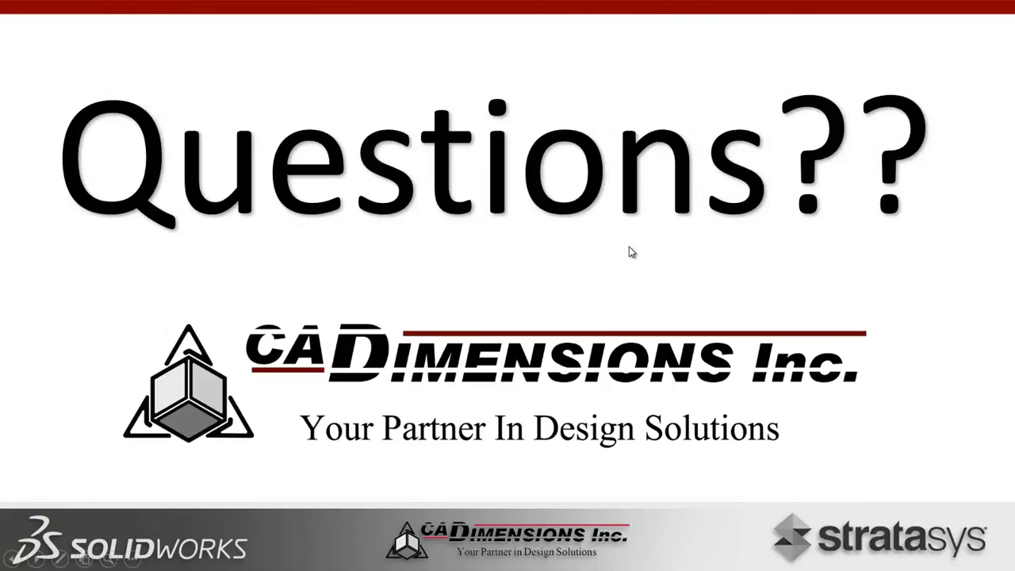
{"action": "left_click", "coordinate": [632, 252]}
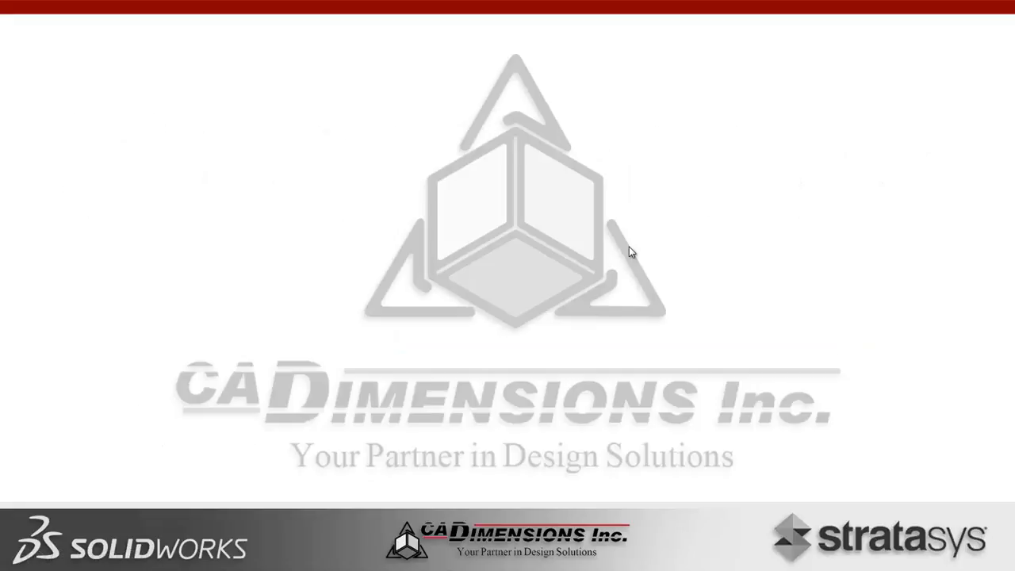